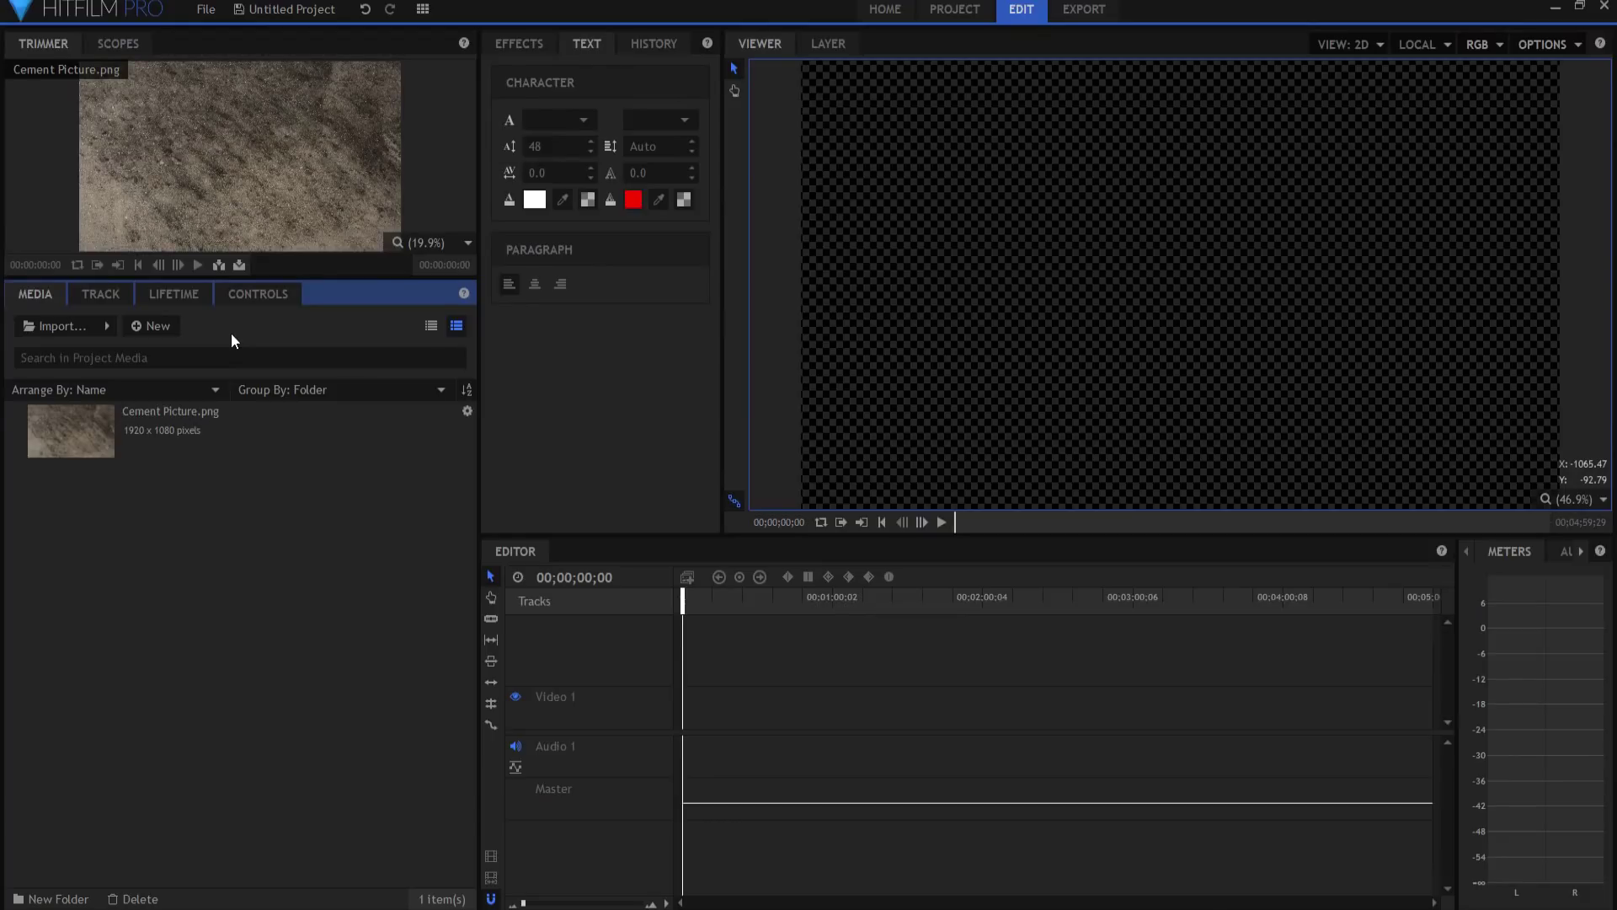
- Create a new 1920×1080 composite shot named 'Final Shot' with an 8-second duration
left_click(153, 327)
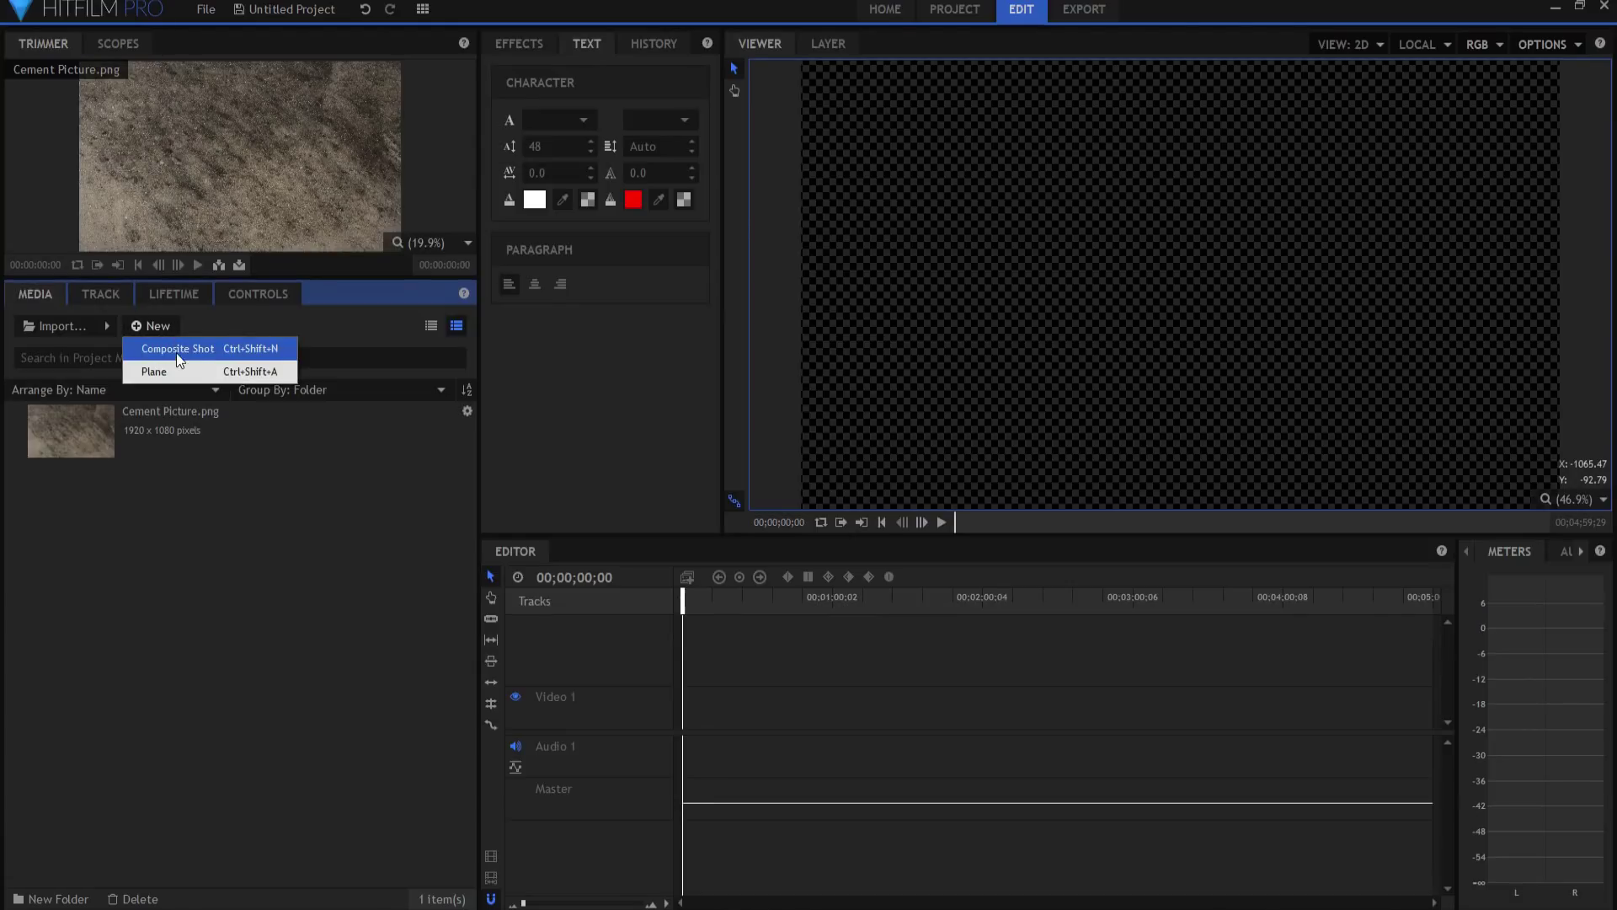
left_click(179, 348)
left_click(783, 233)
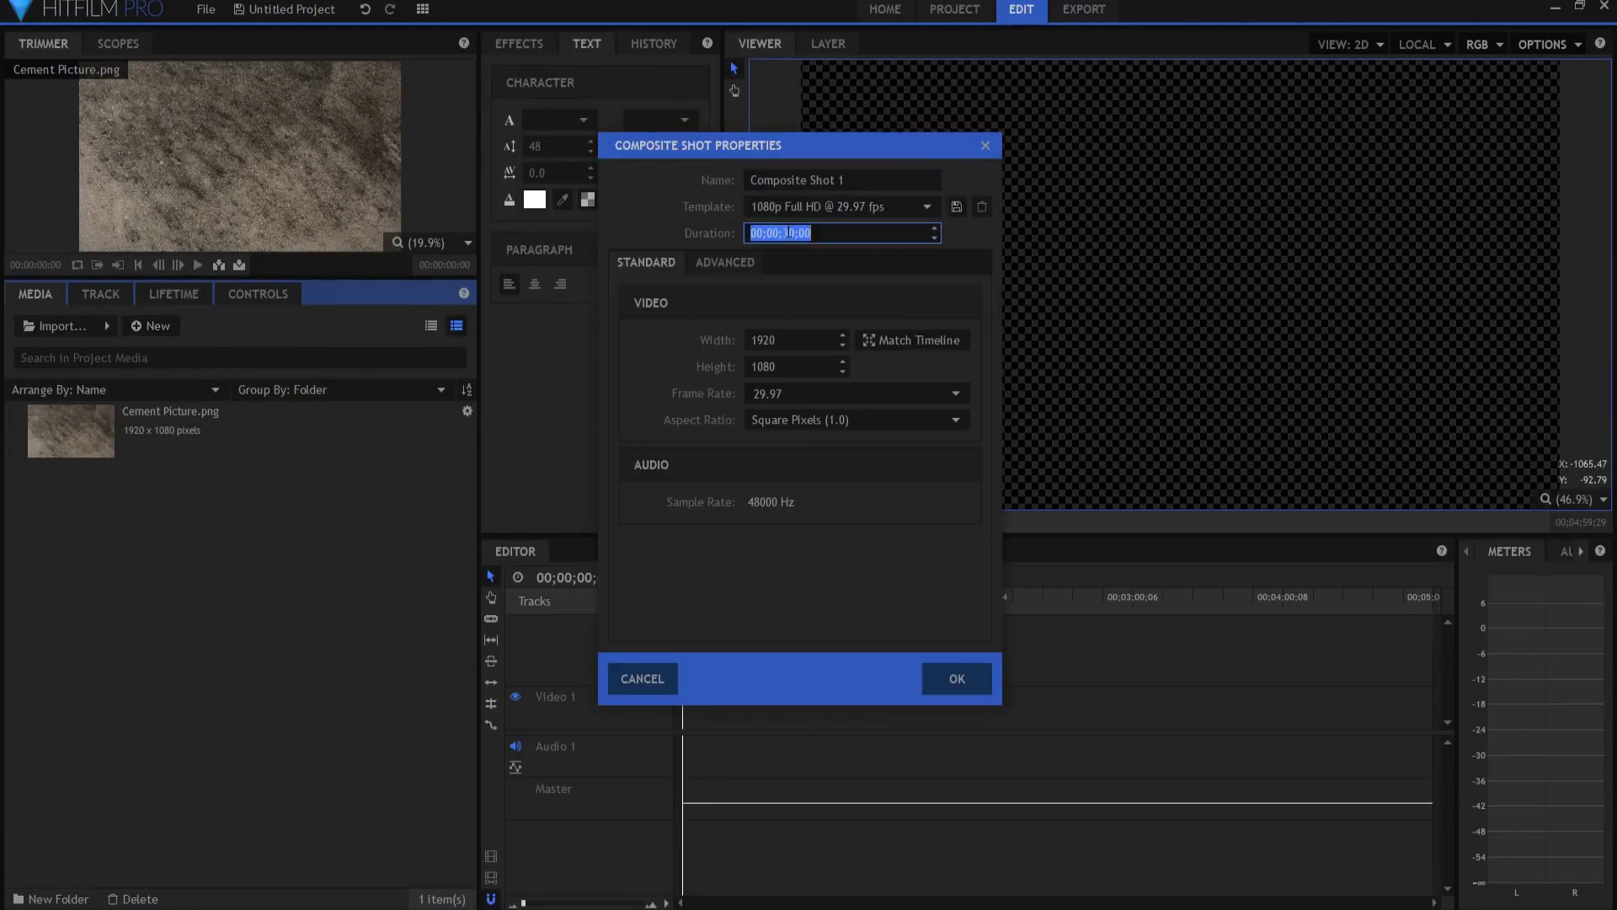
double_click(784, 233)
type("6")
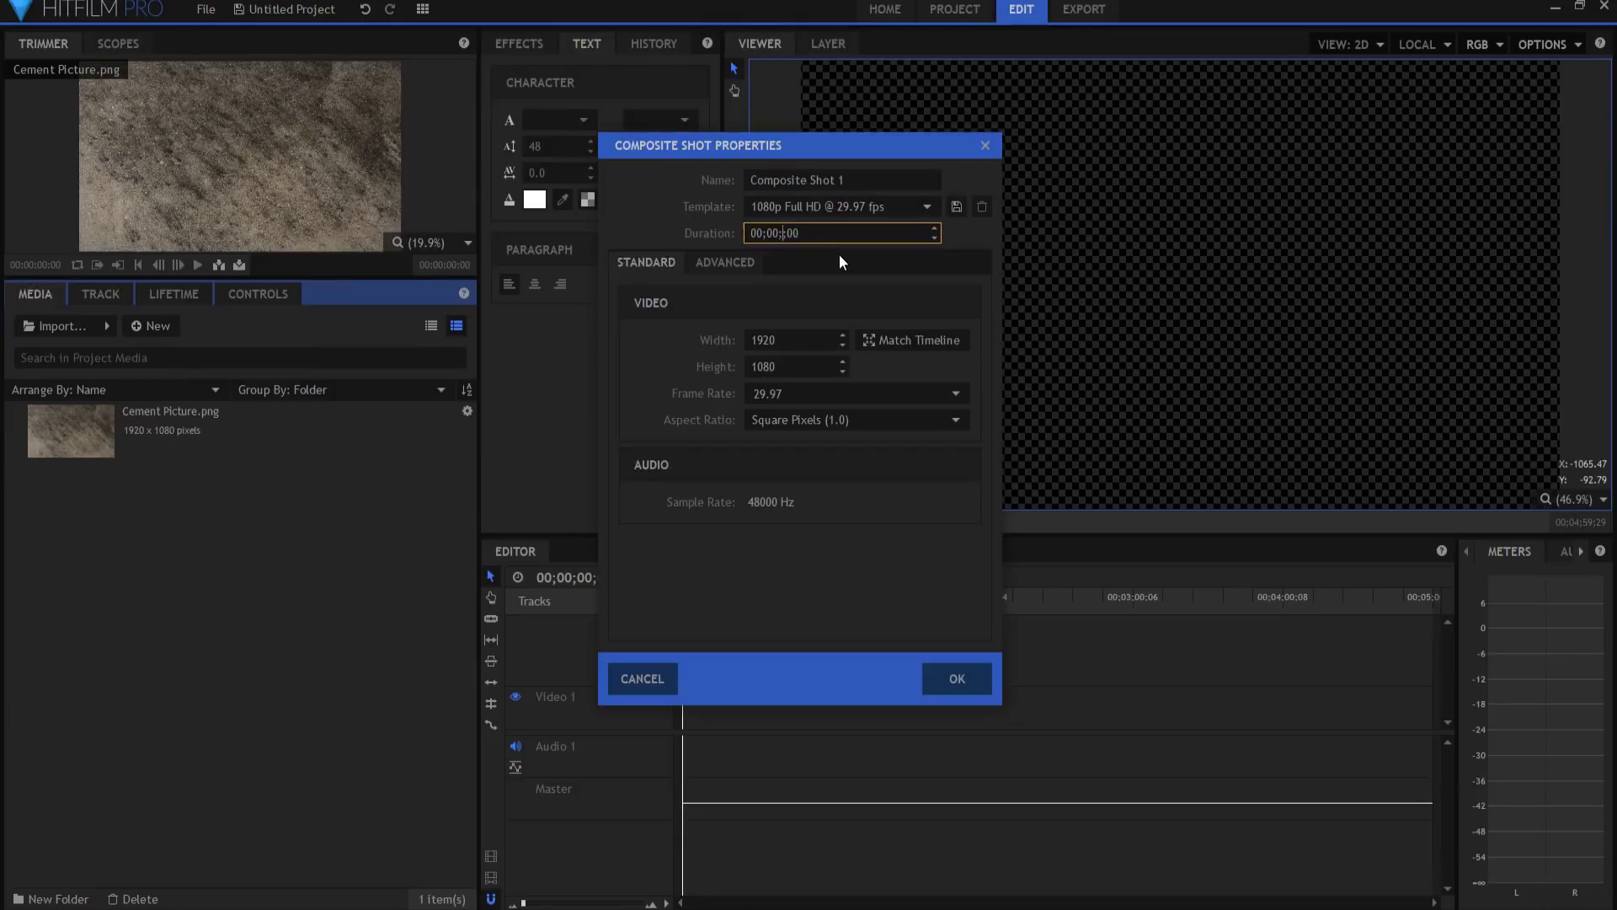
key("BackSpace")
type("7")
key("Tab")
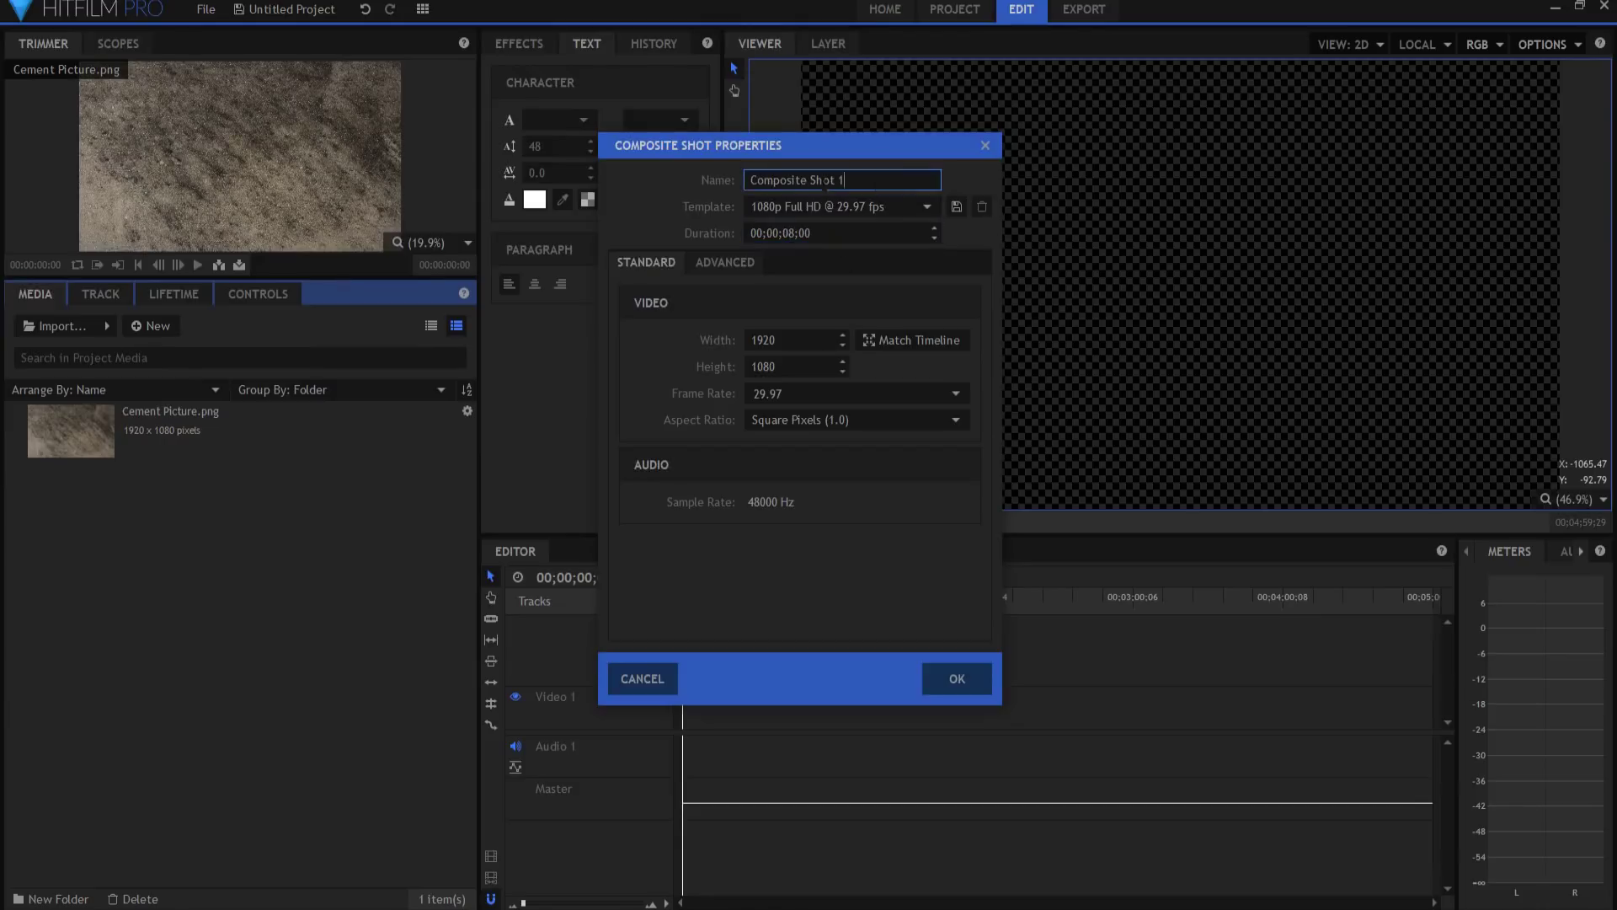
type("Final Shot")
key("Return")
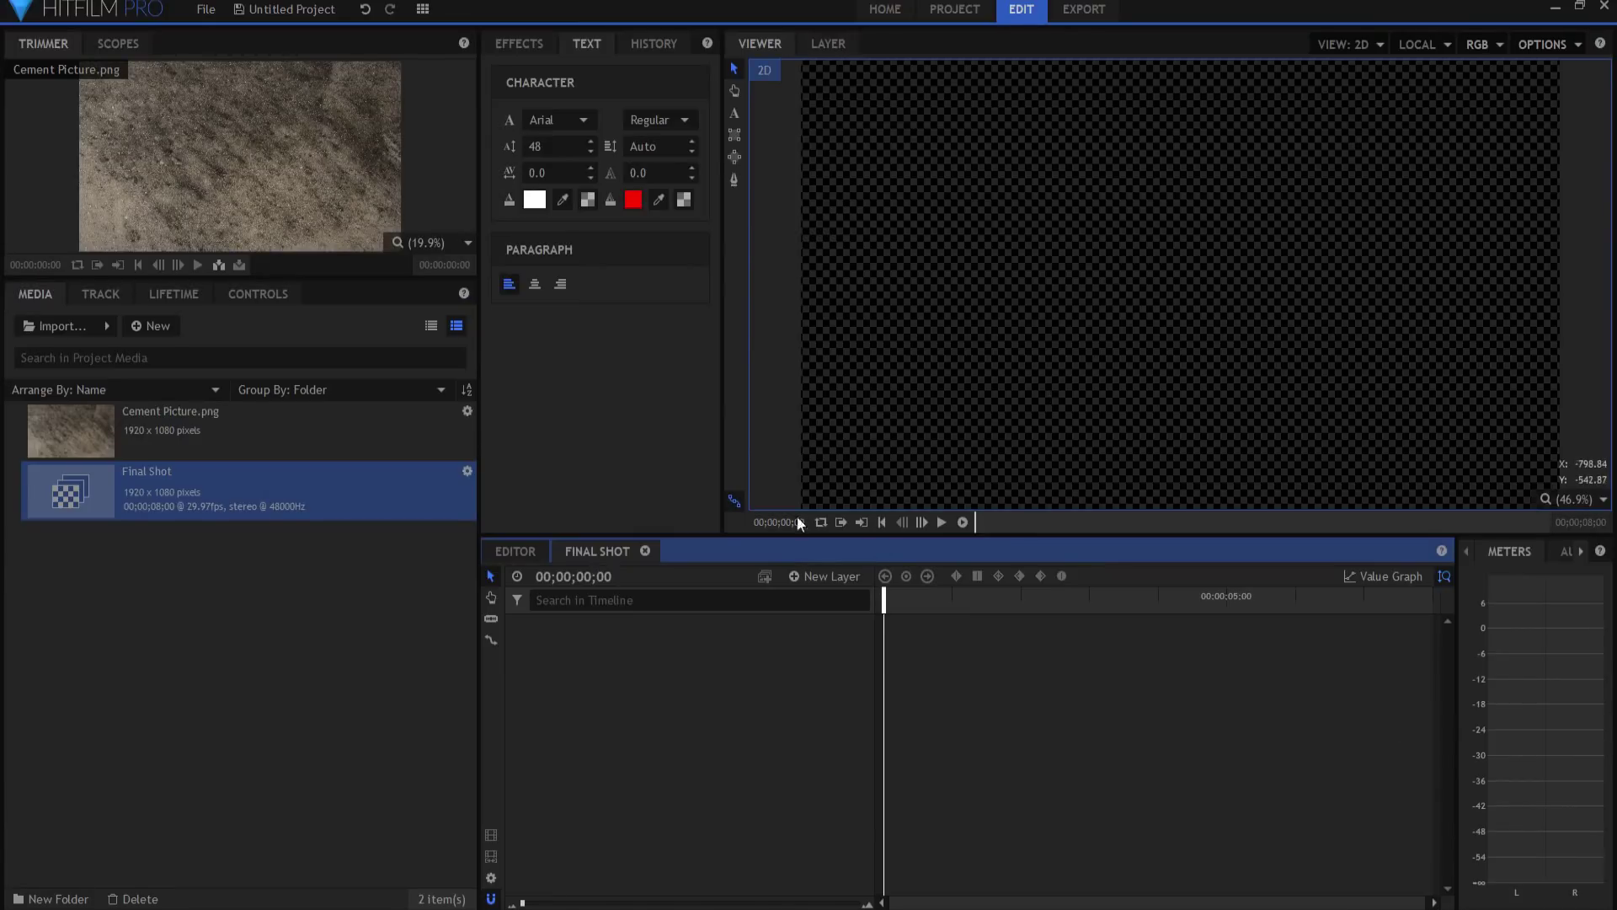
- Create a new composite shot named 'Text Placeholder'
left_click(153, 325)
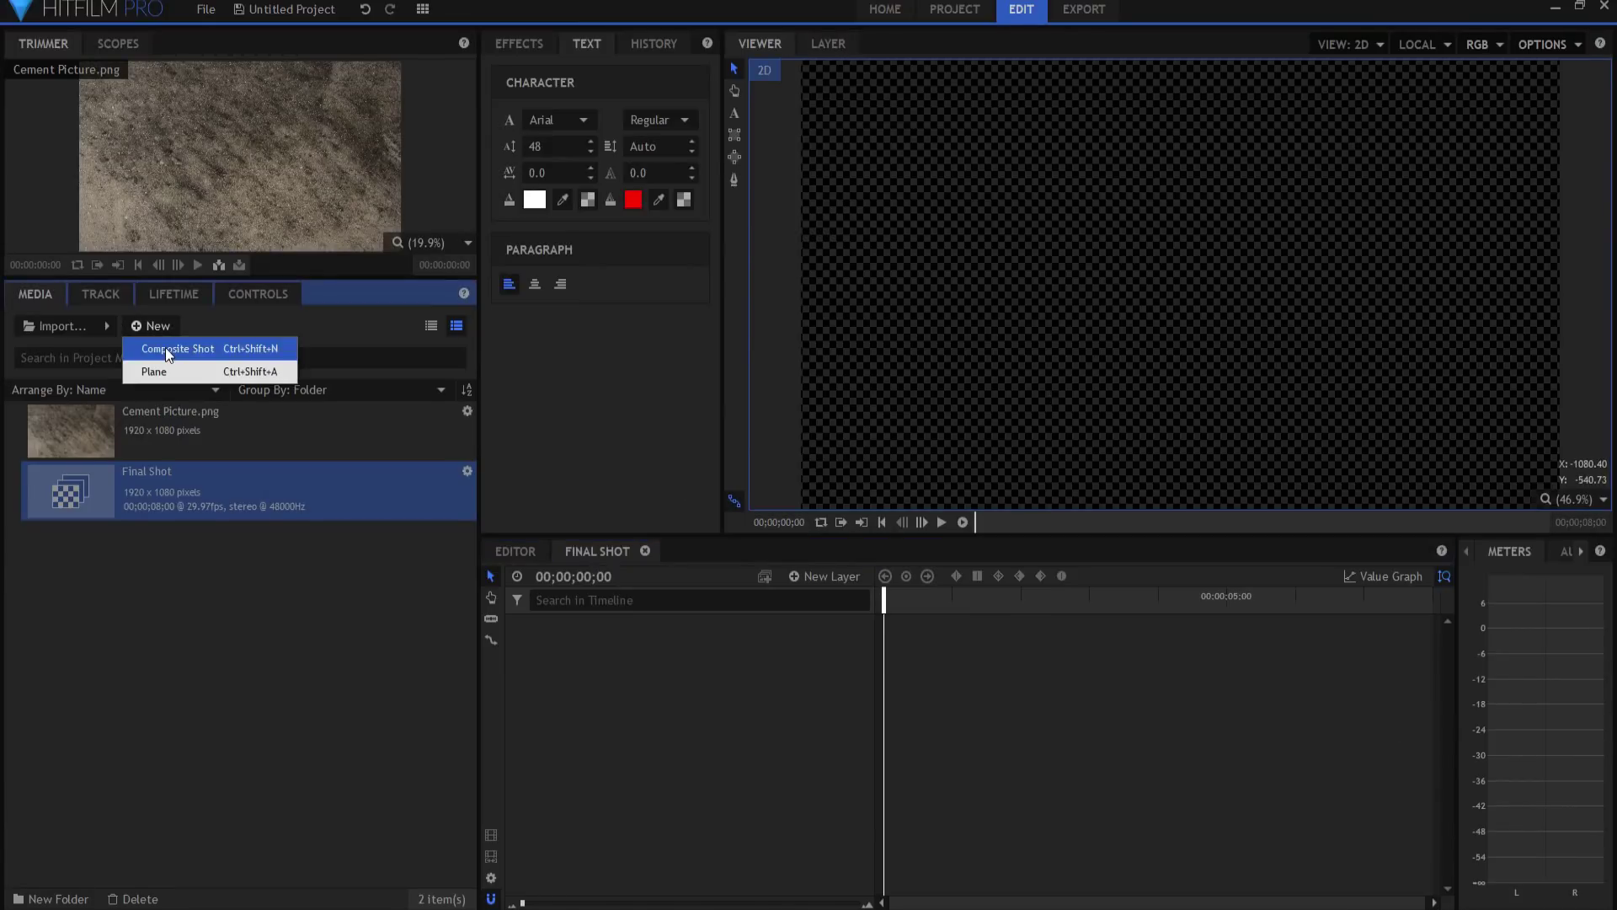
left_click(165, 347)
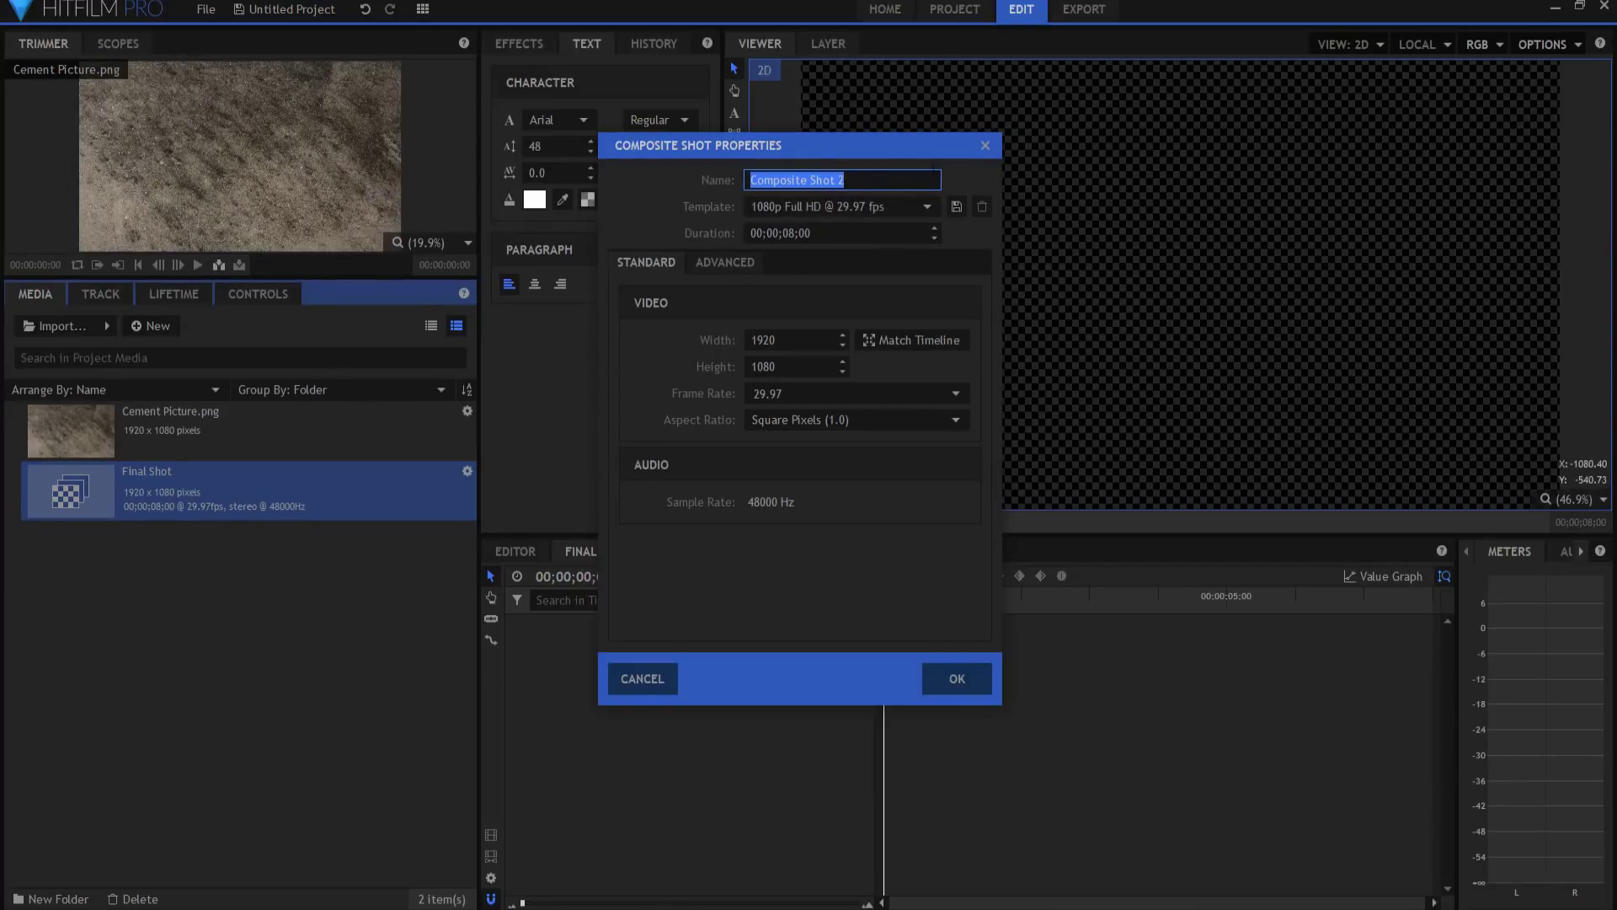
type("Text ")
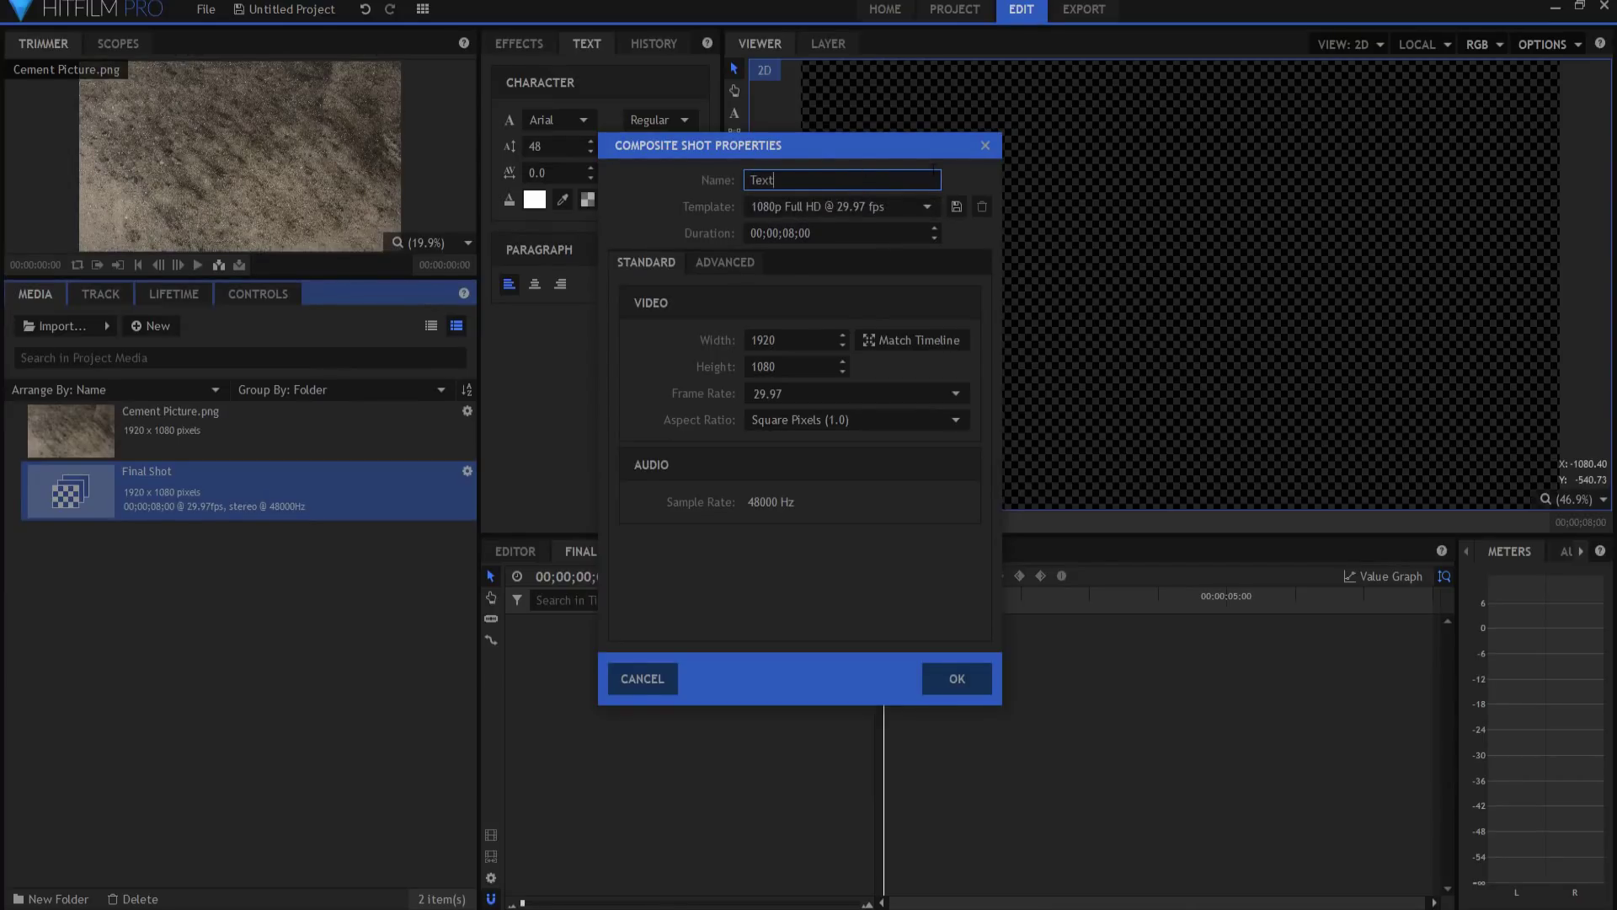
type("Placeholder")
left_click(942, 689)
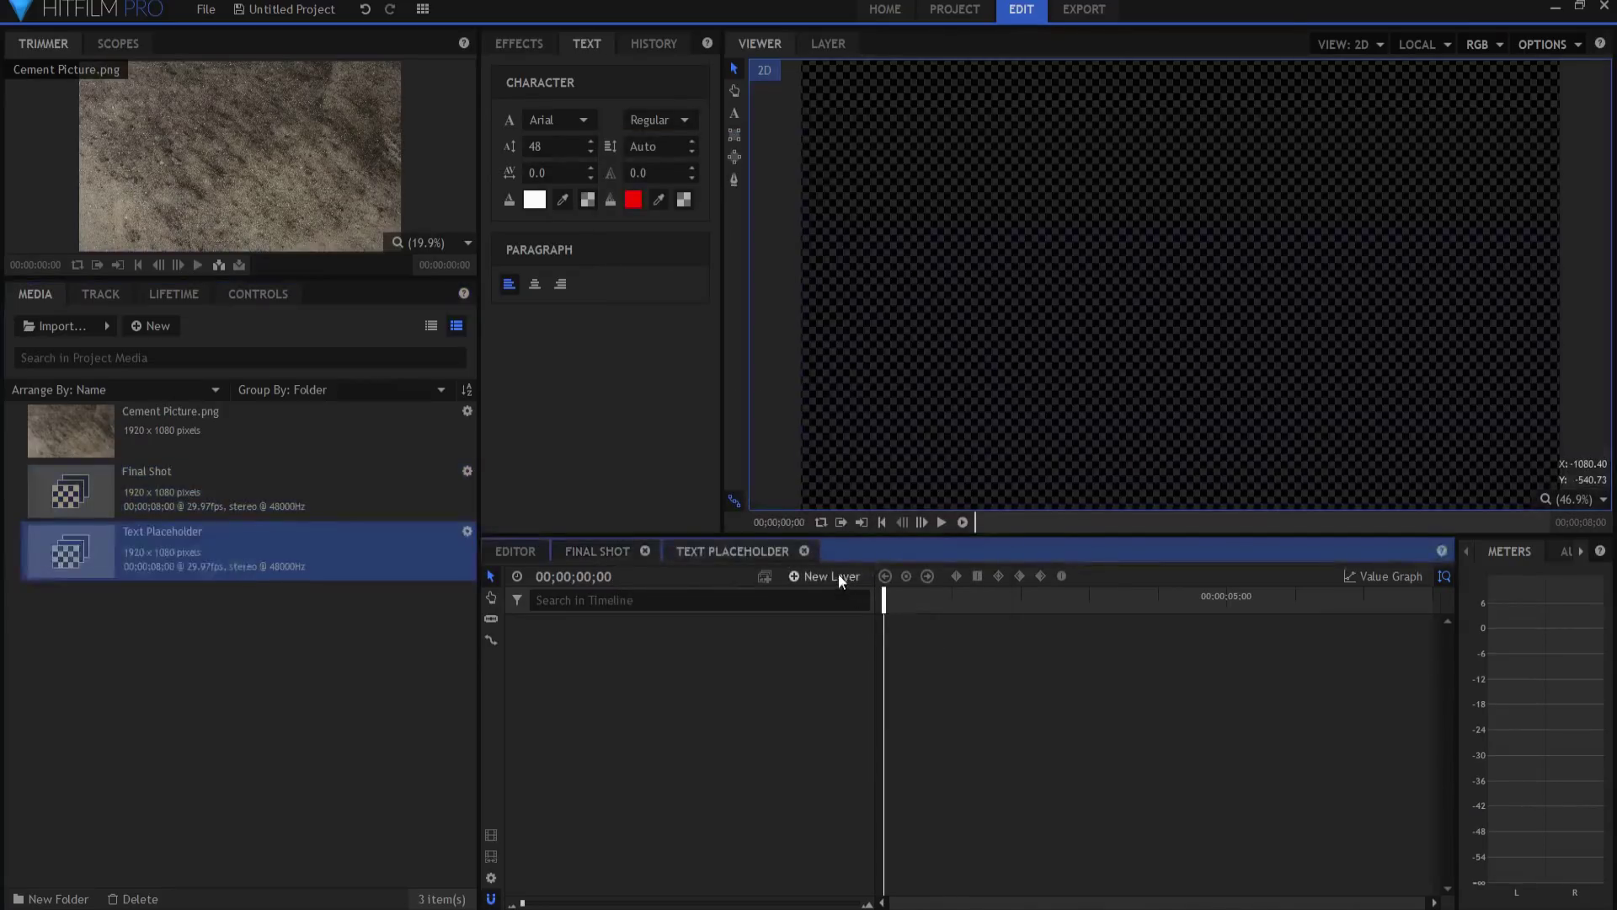
- Add a 1920×1080 text layer to Text Placeholder
left_click(837, 575)
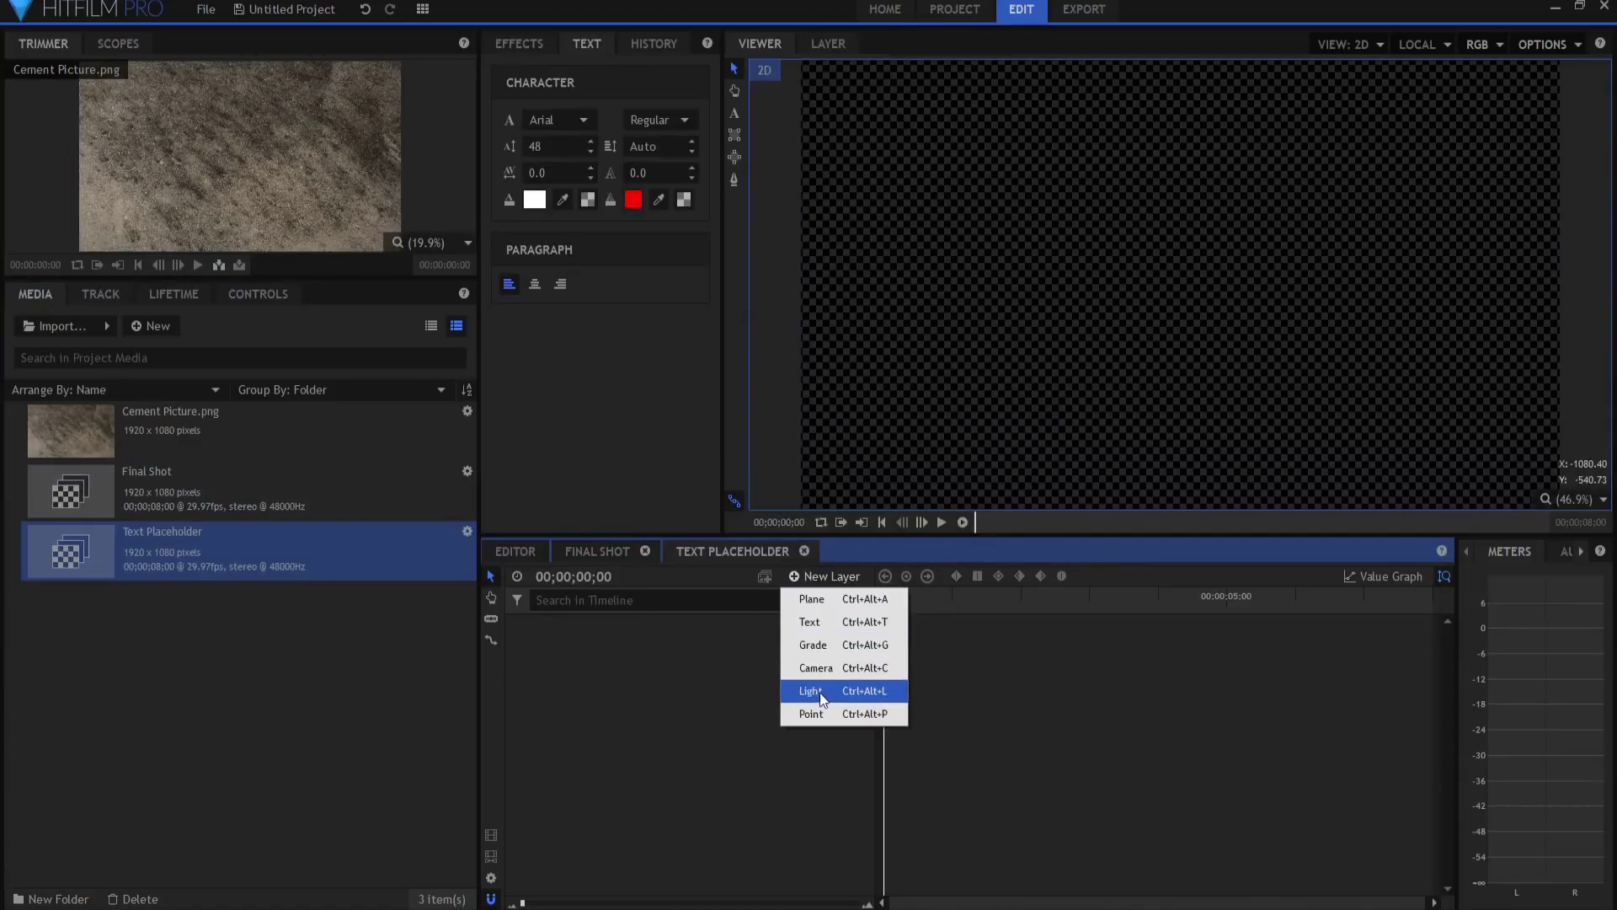
left_click(812, 628)
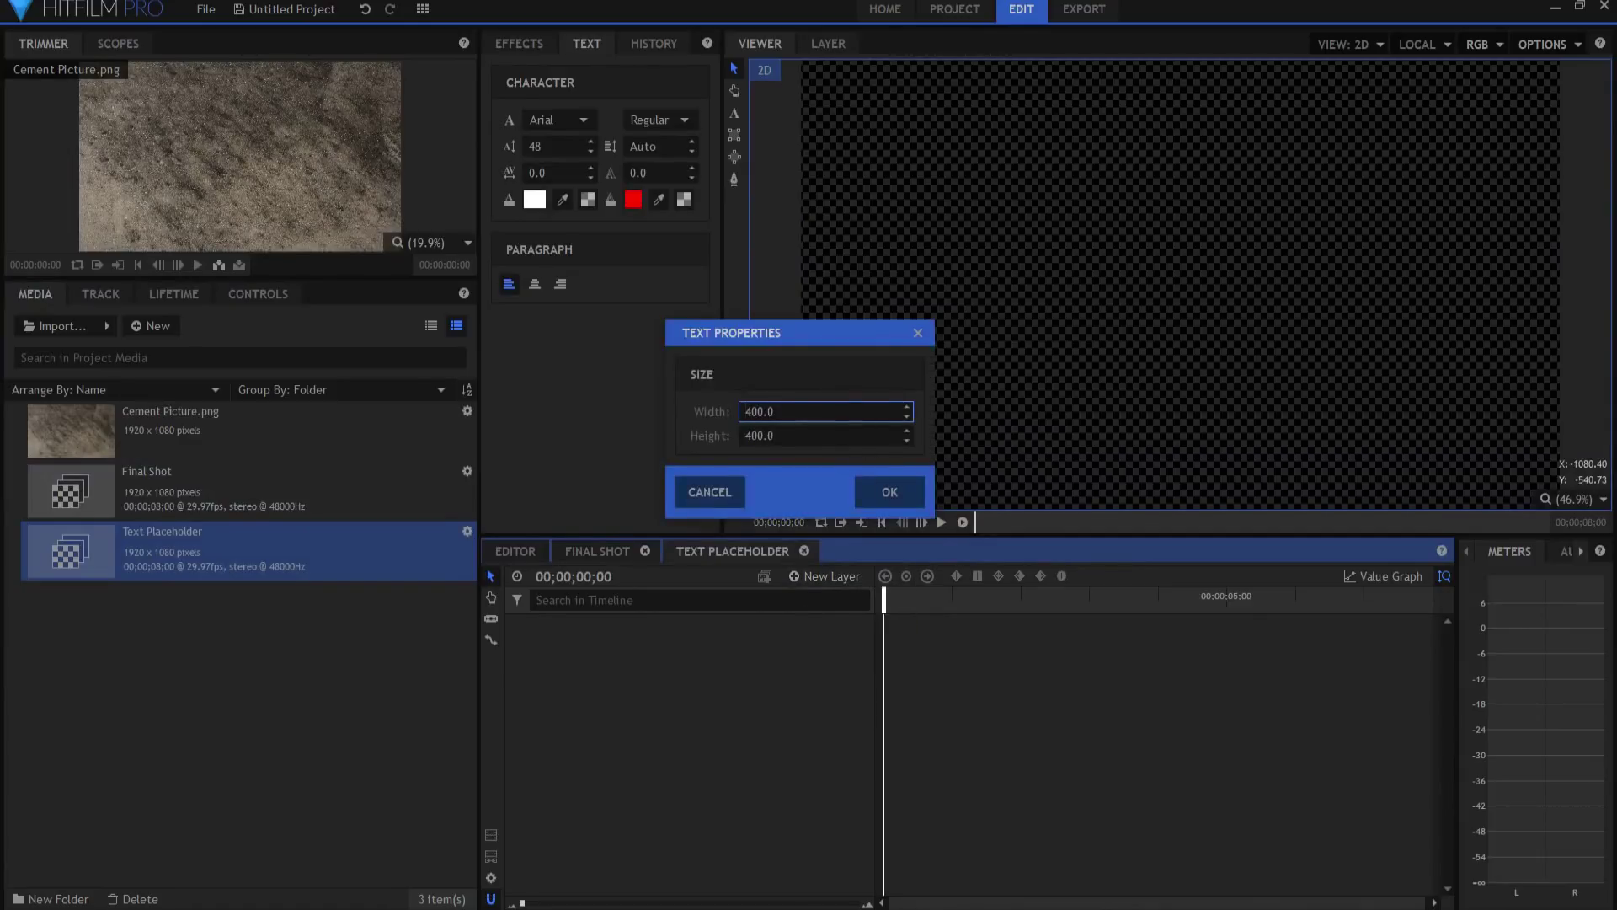
type("198")
key("BackSpace")
key("BackSpace")
type("920")
key("Tab")
type("1080")
key("Return")
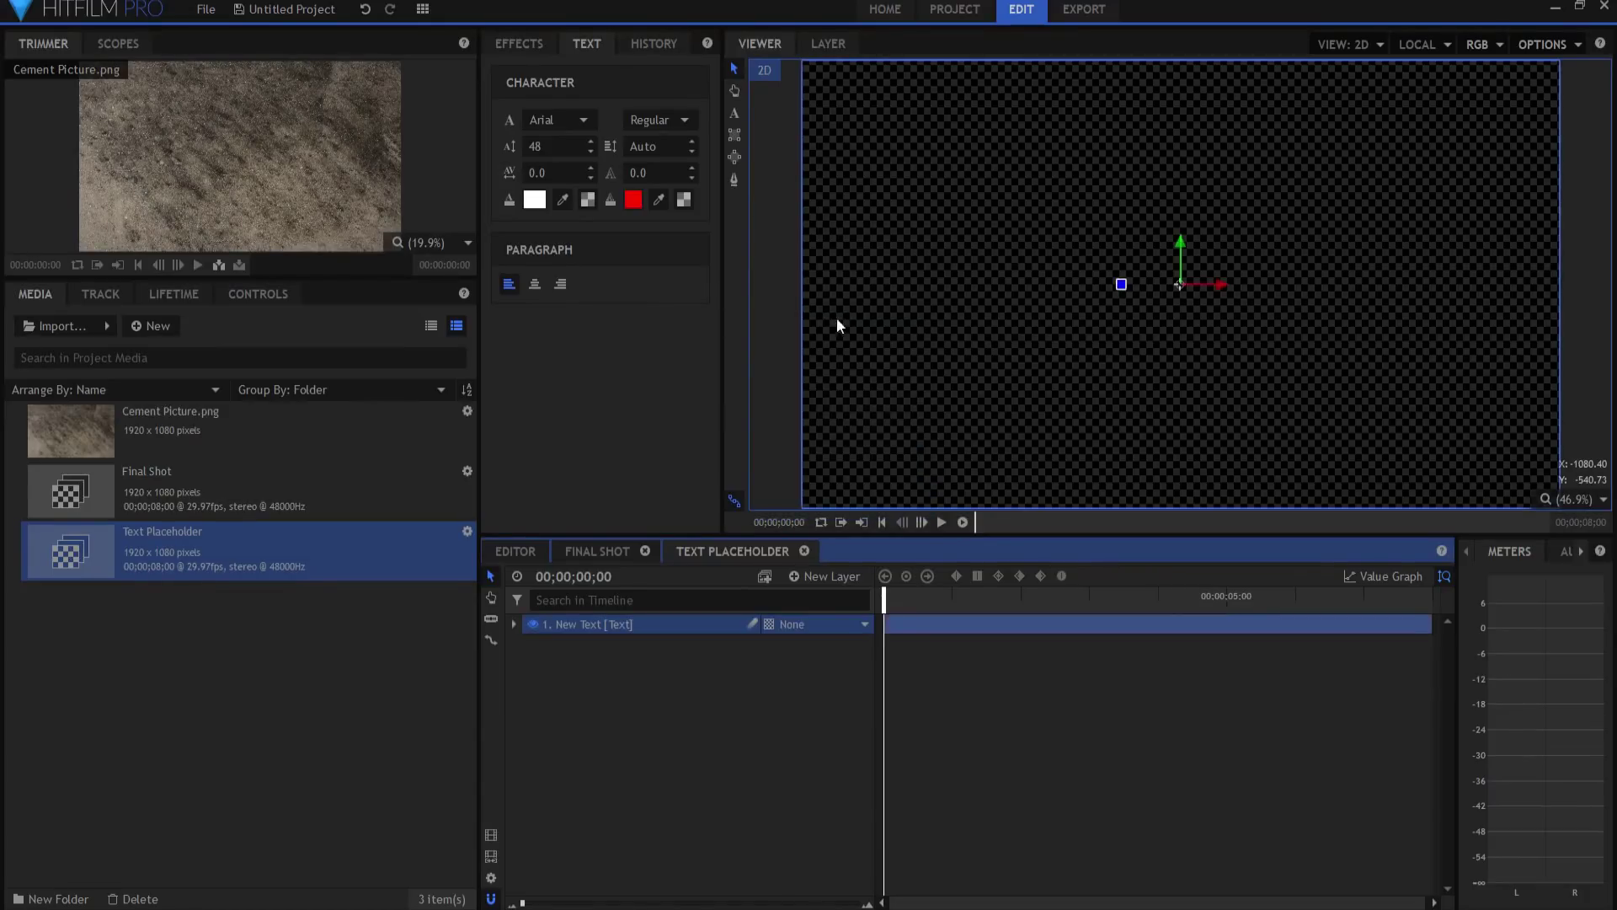
- Type 'HITFILM SENSEI', centre-align it and enlarge it to font size 442
left_click(735, 113)
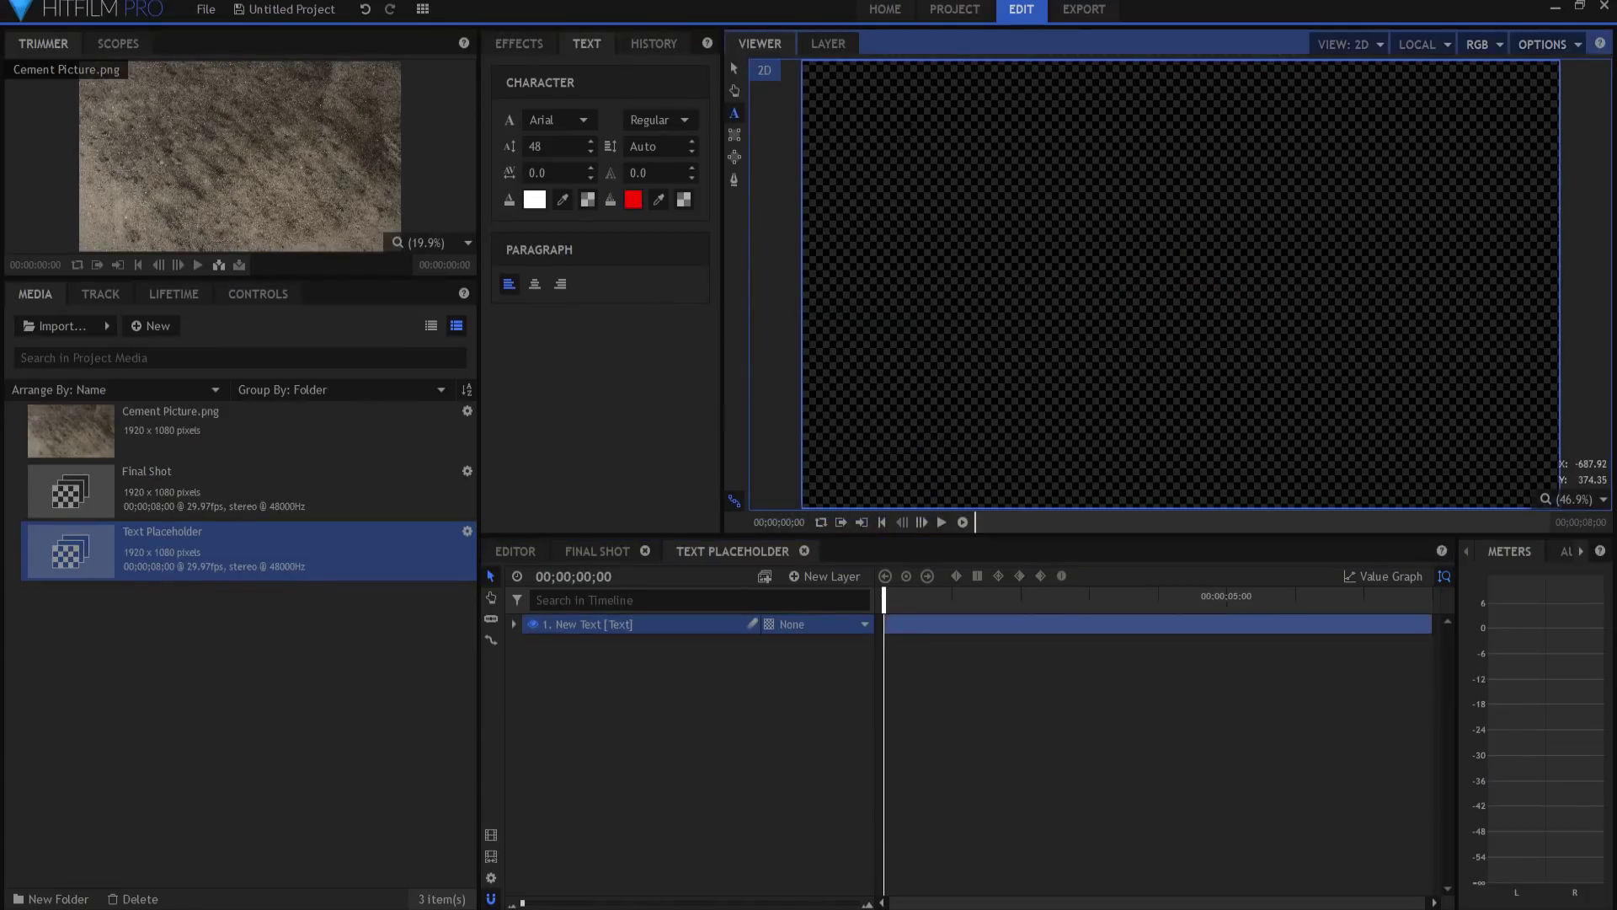
type("HITFILM ")
type("SENSEI")
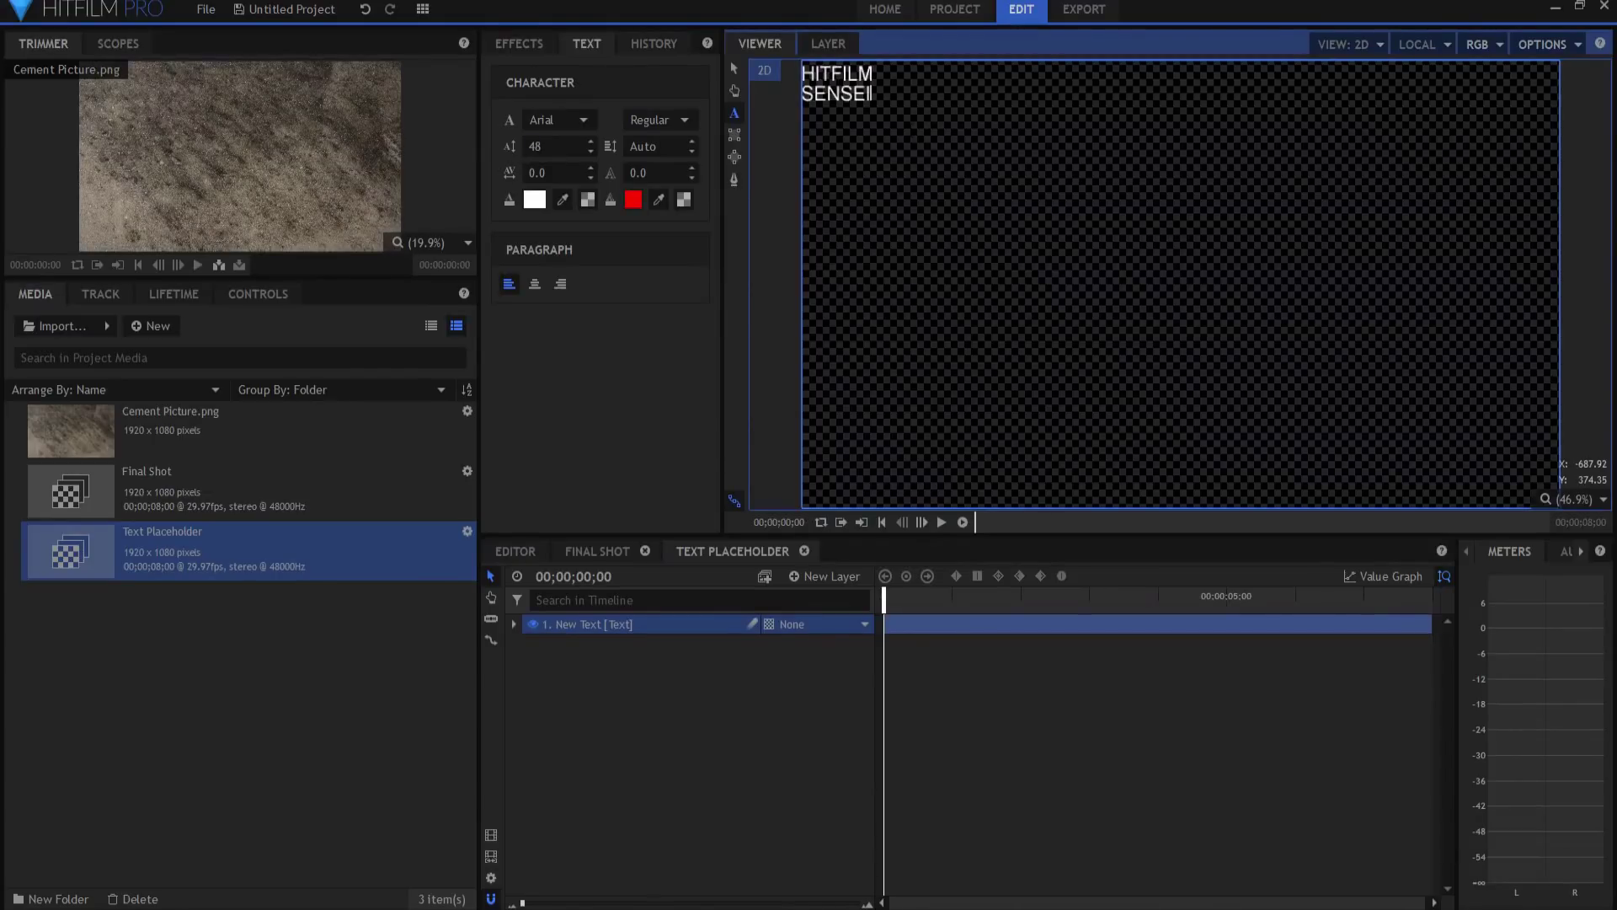
key("ctrl+a")
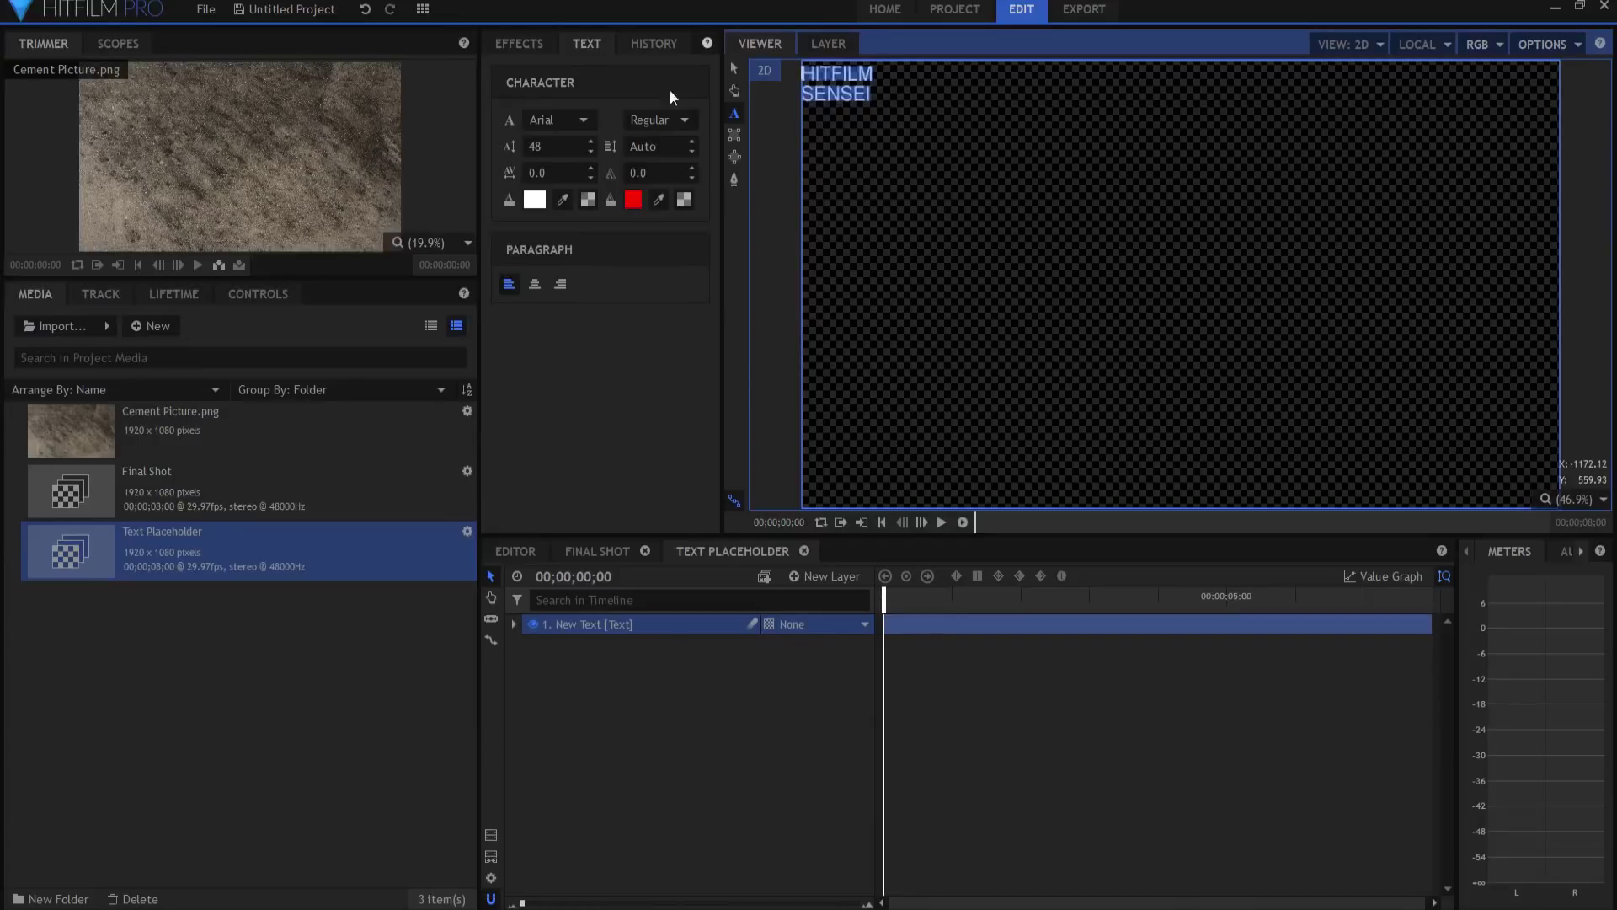
left_click(534, 285)
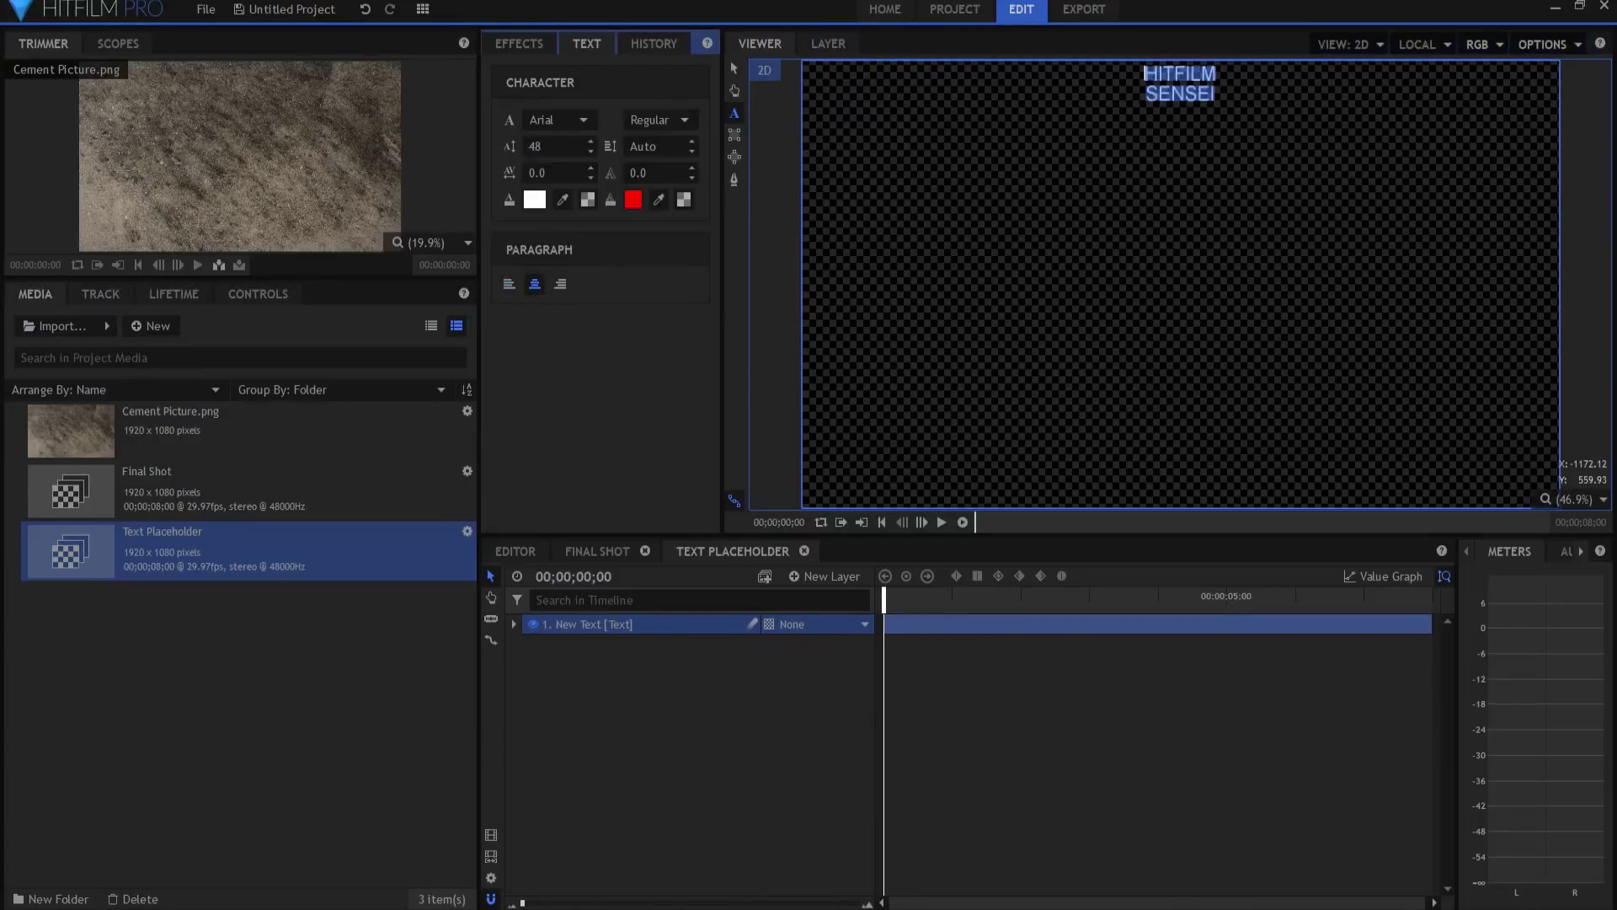
left_click_drag(556, 145, 708, 146)
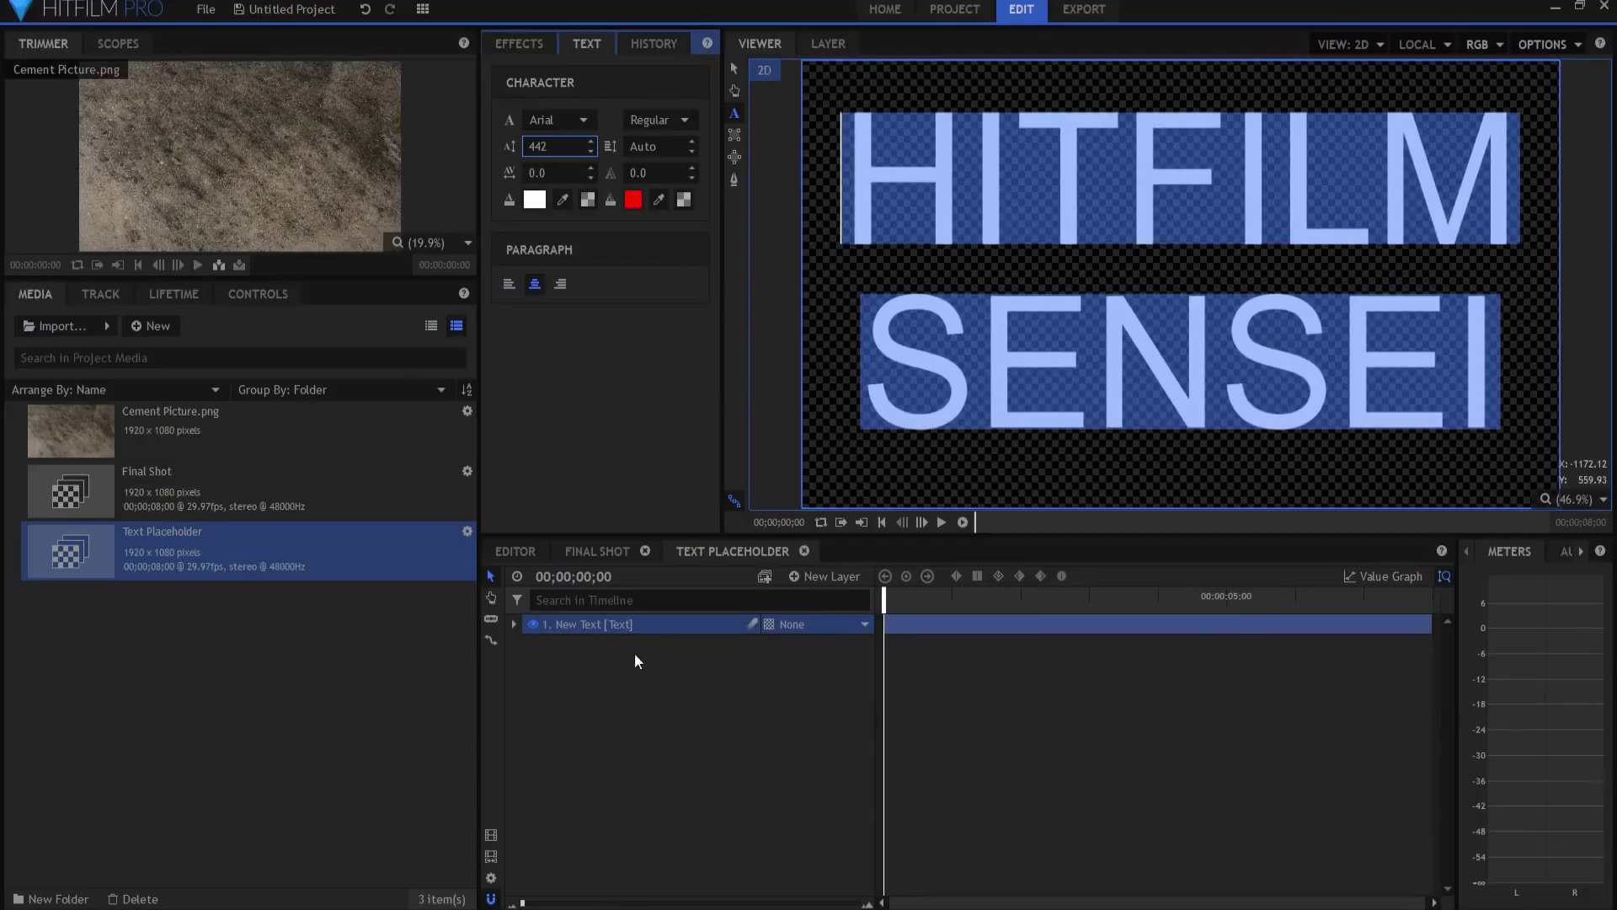
left_click(735, 66)
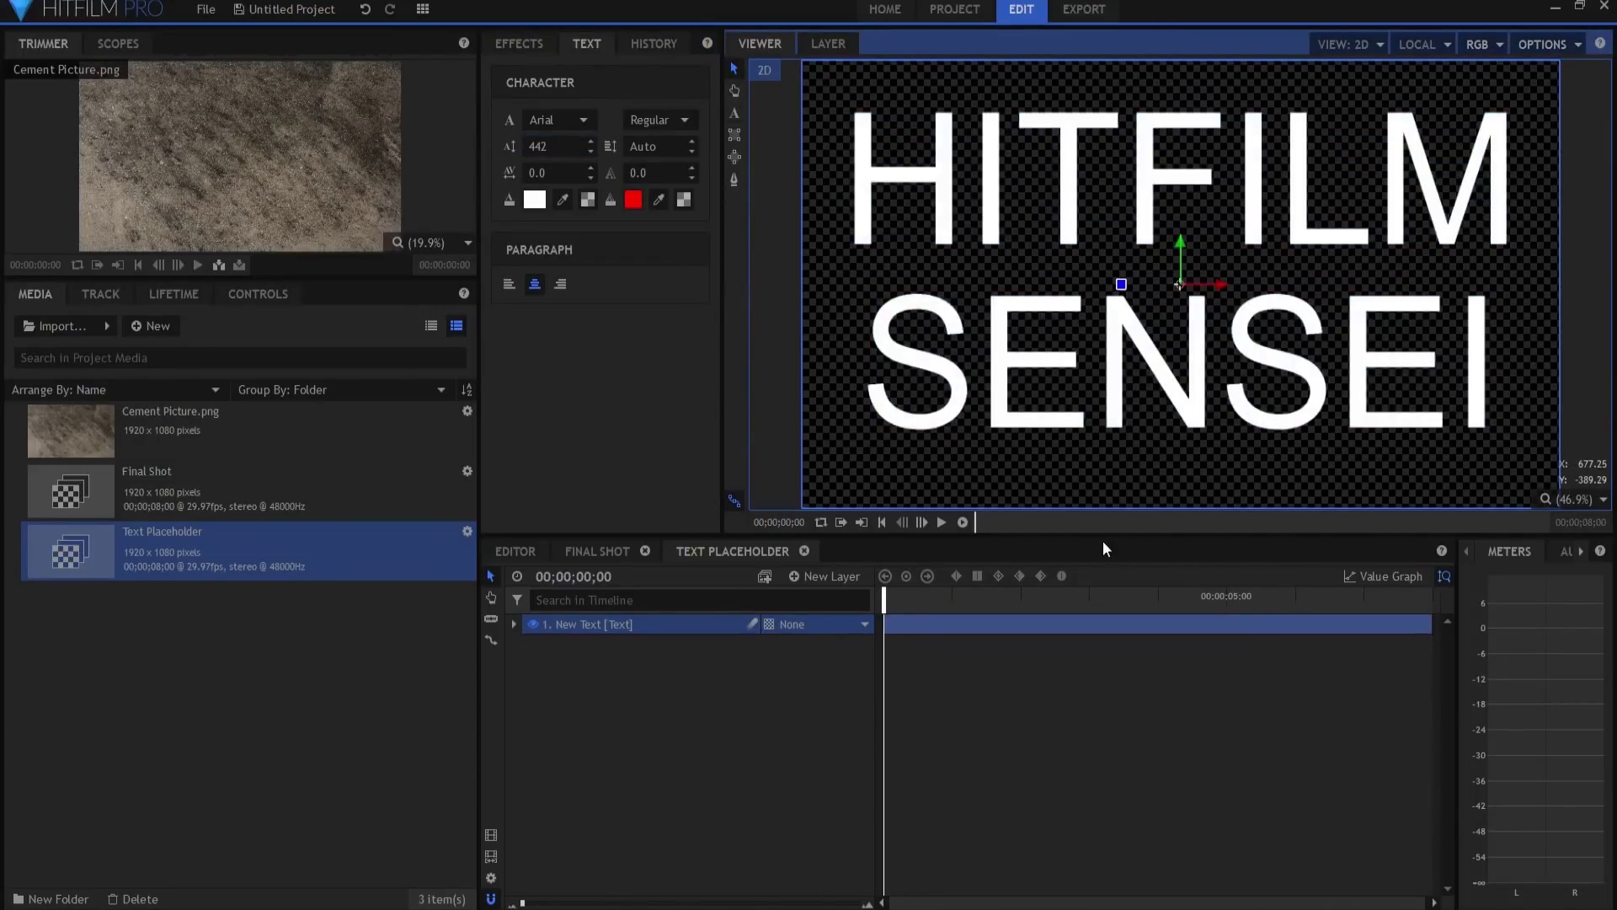
- Add Text Placeholder to the Final Shot timeline and hide that layer
left_click(593, 550)
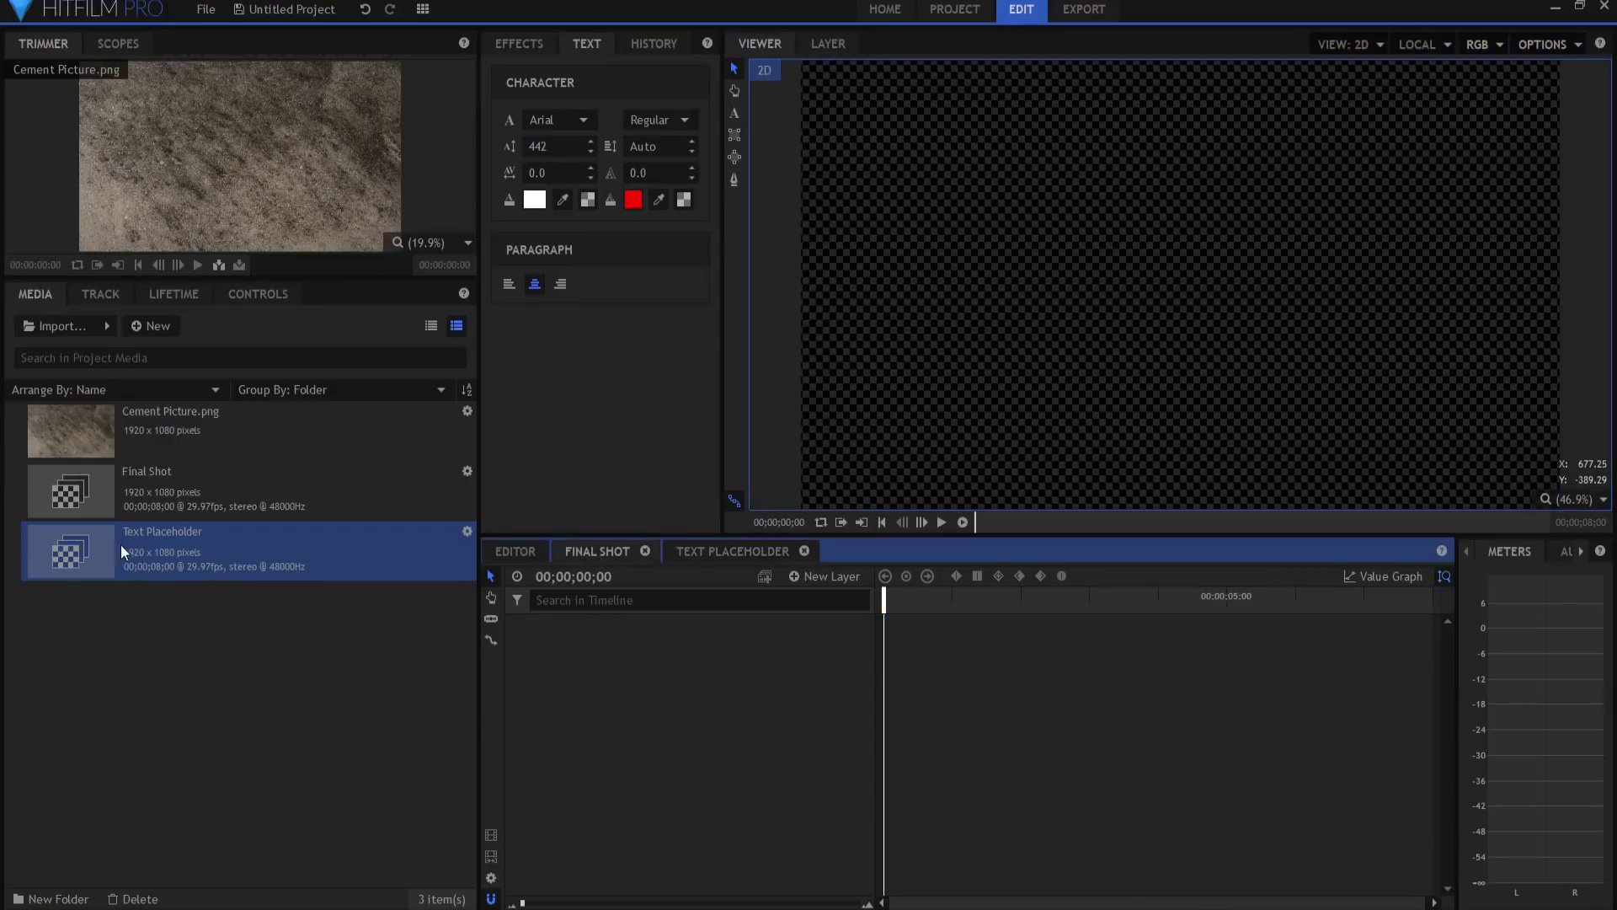
left_click_drag(120, 544, 948, 786)
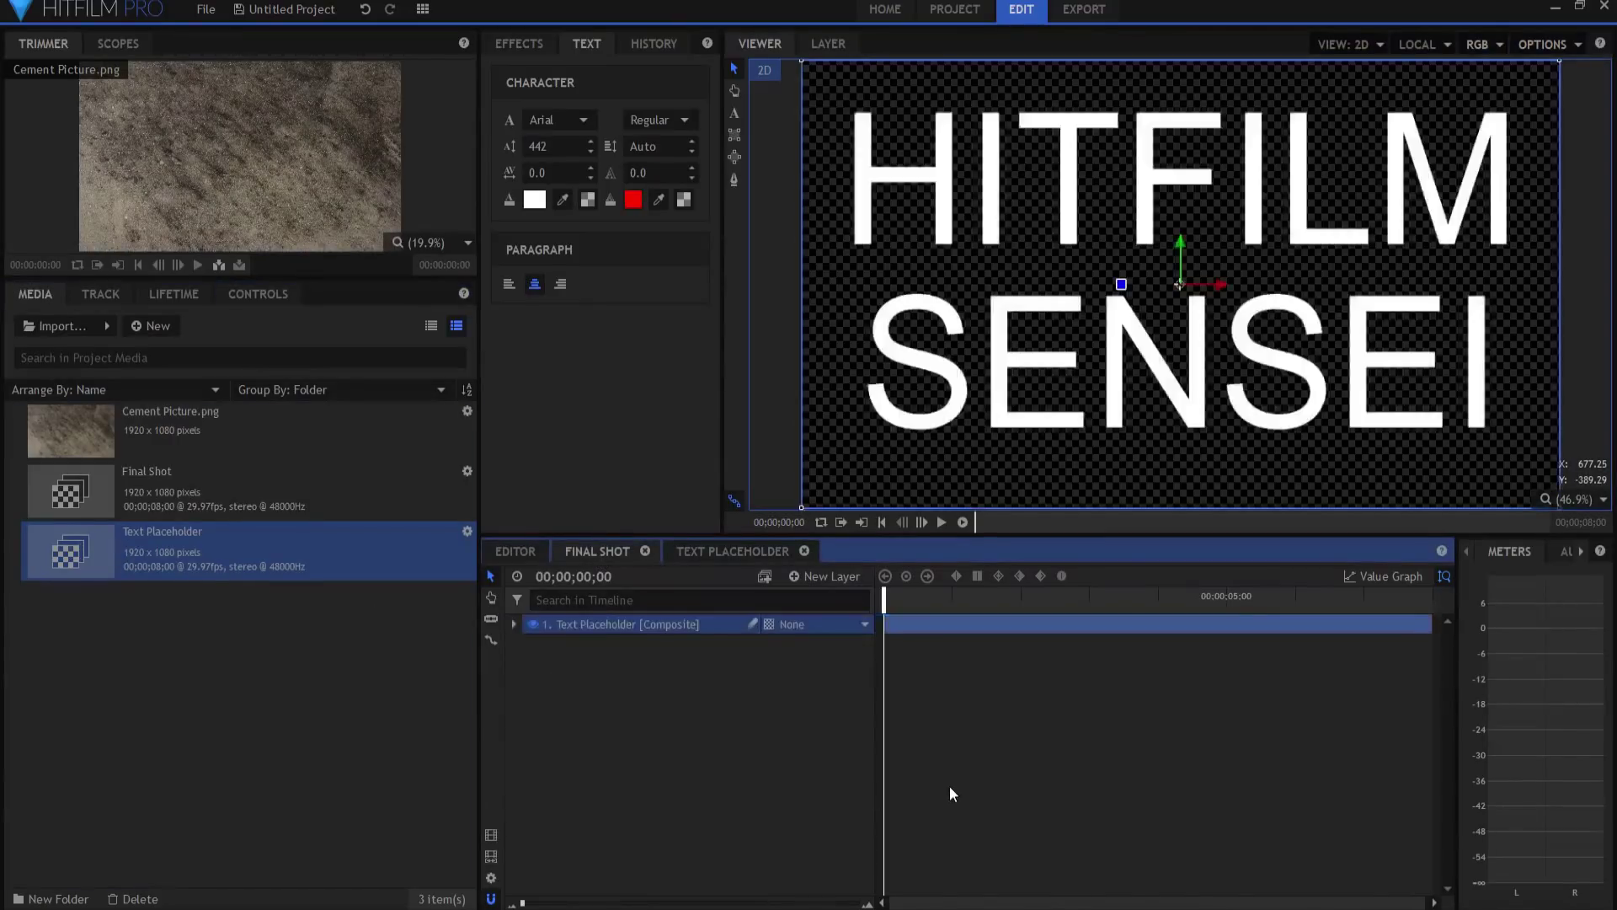
left_click(533, 624)
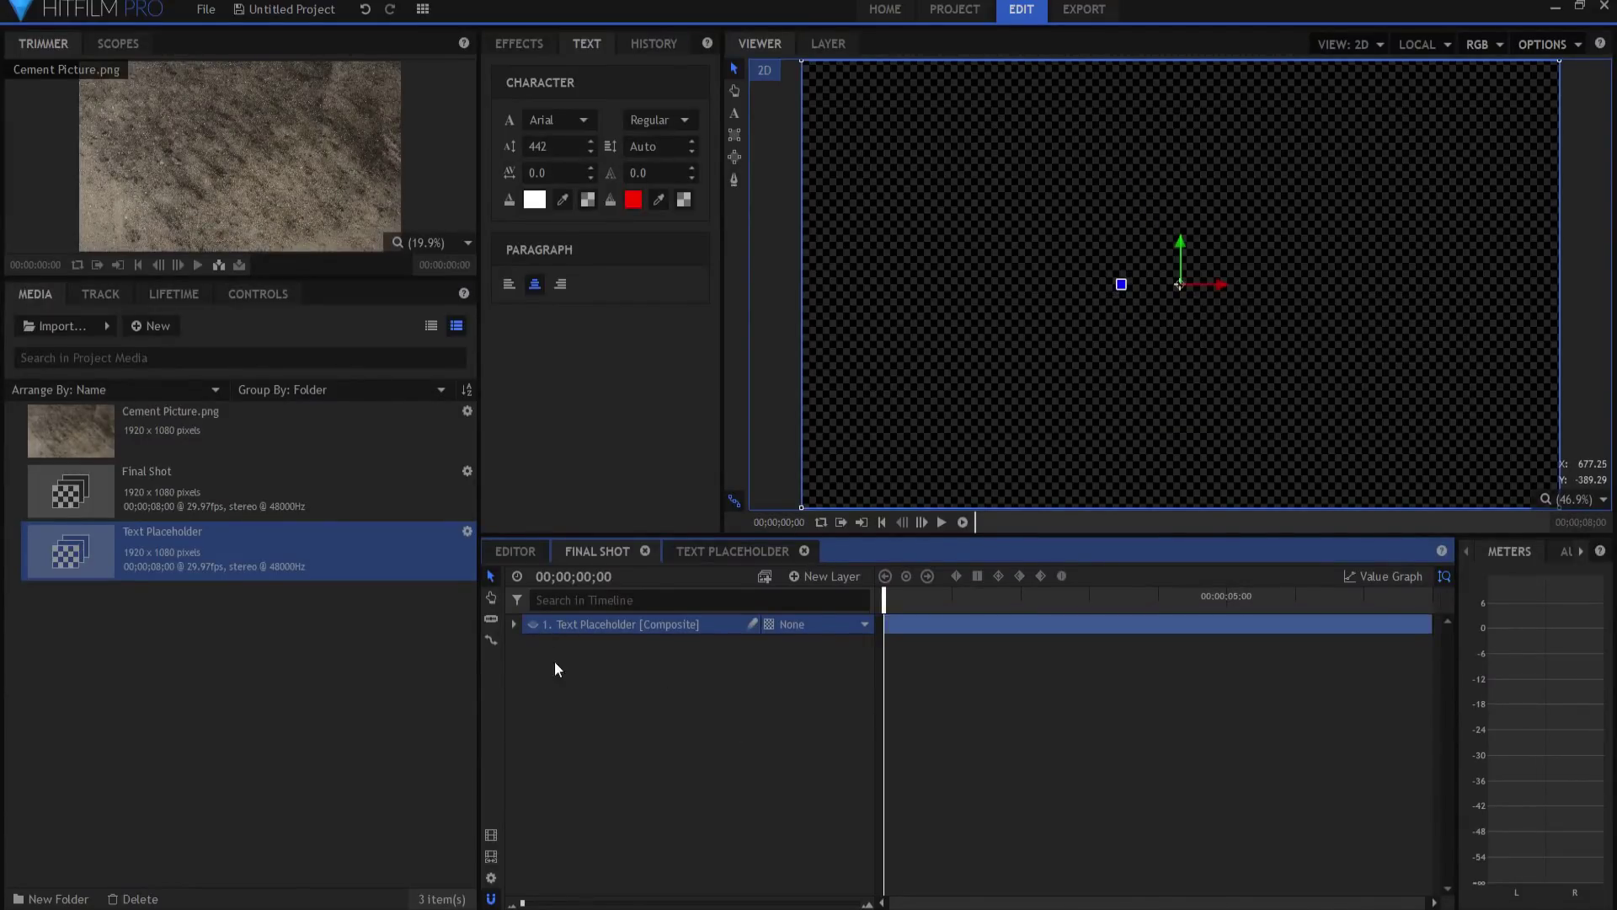
- Start a new composite shot named 'Texture Placeholder'
left_click(159, 327)
left_click(205, 351)
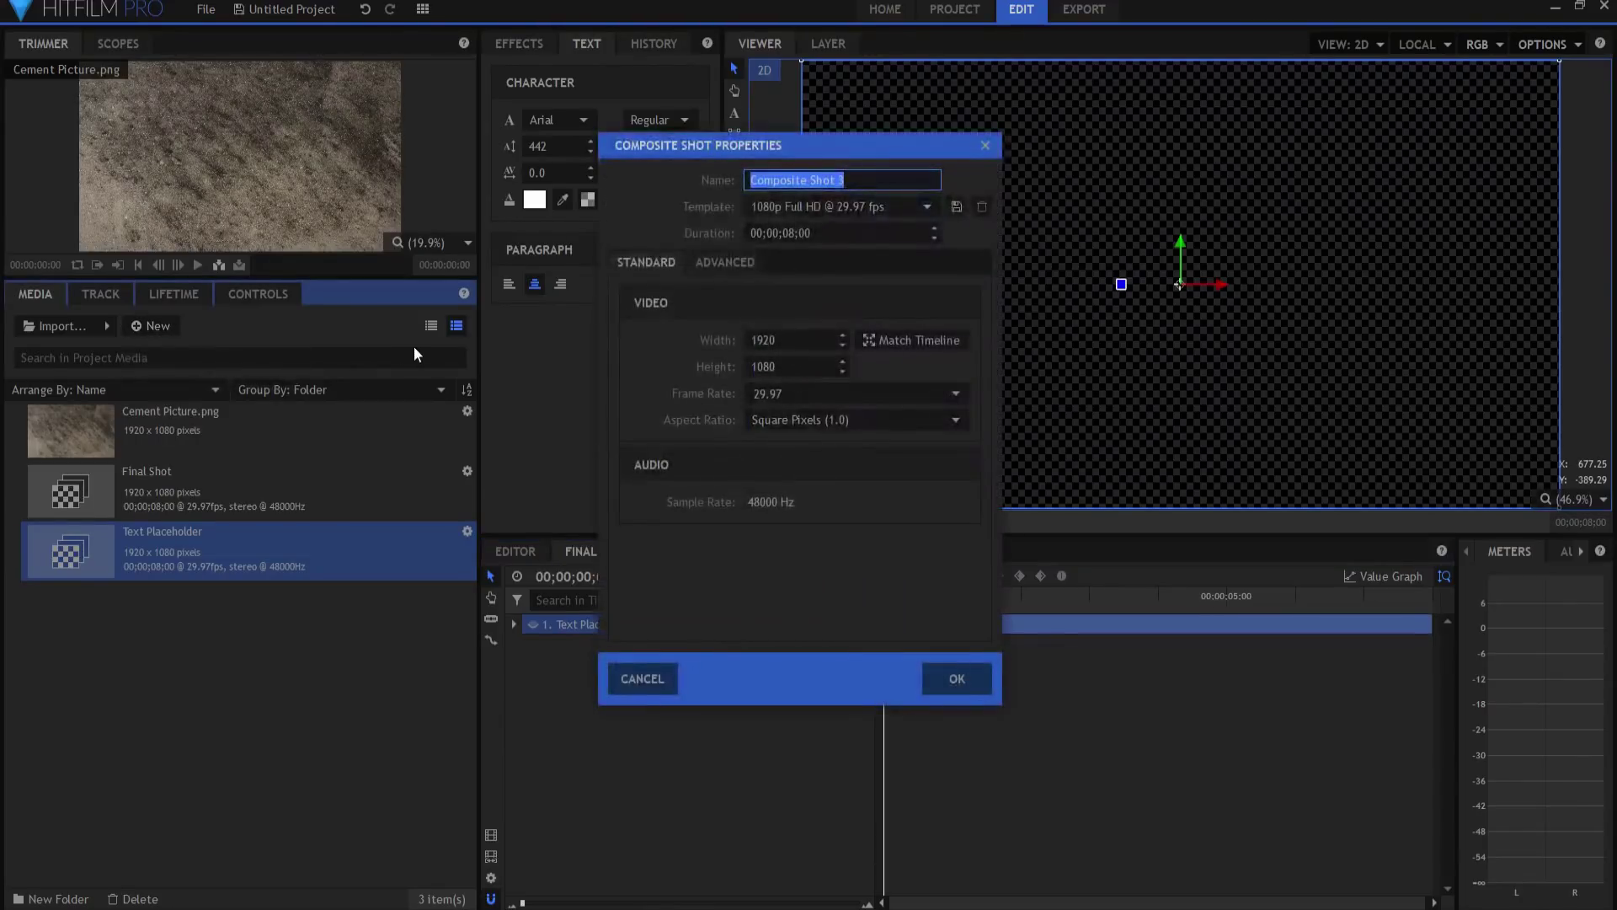
type("tEXTURE")
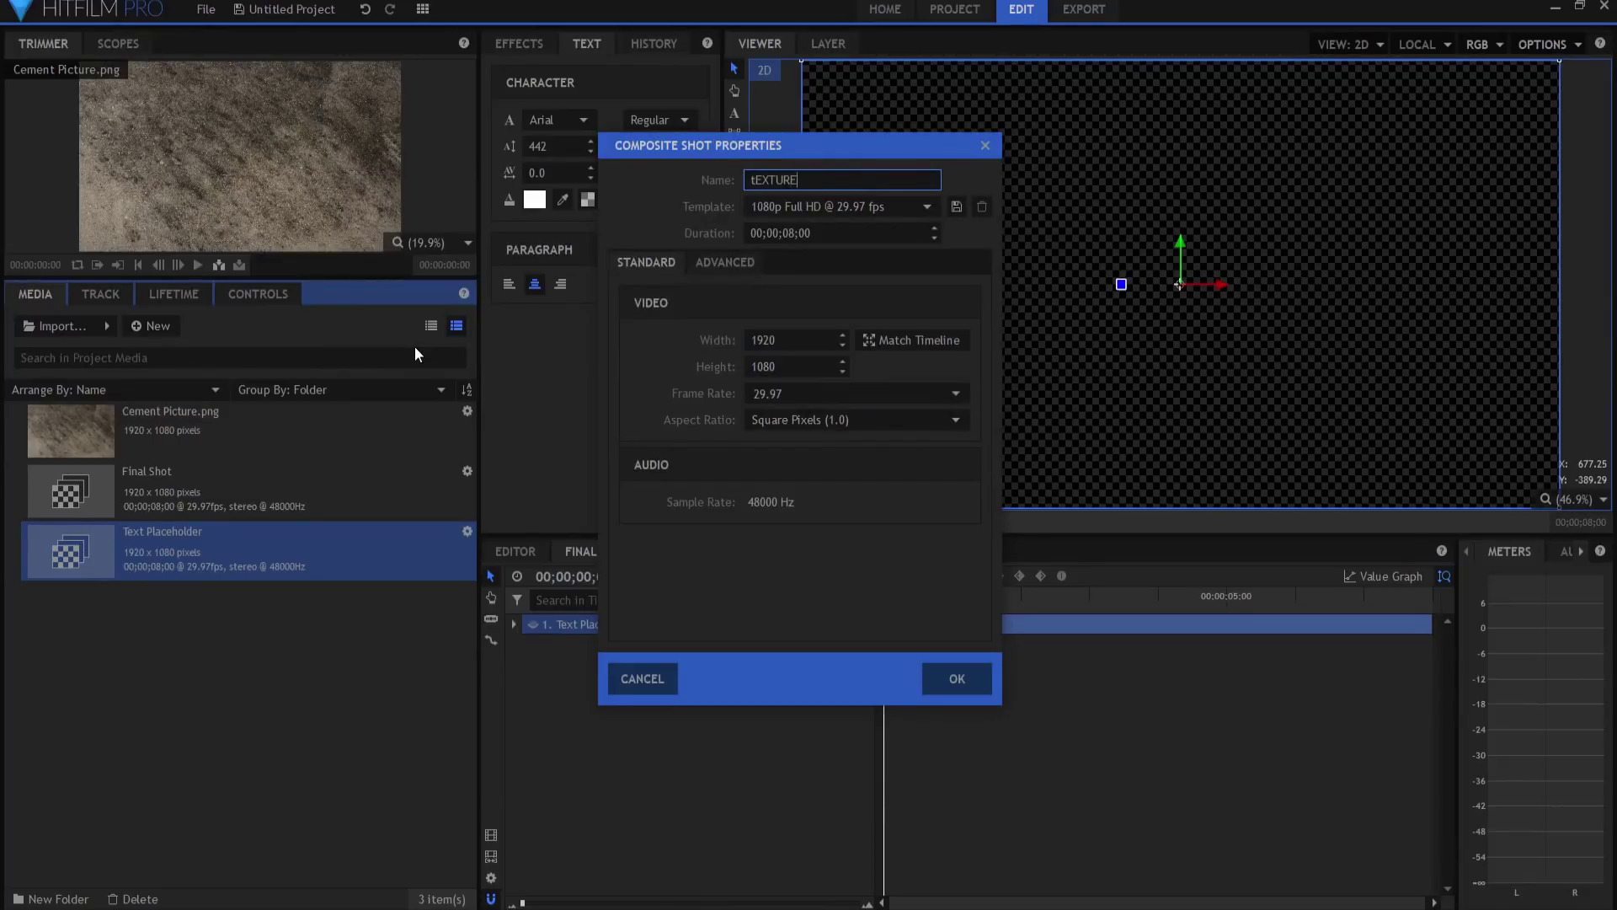
key("ctrl+a")
key("BackSpace")
type("Text ure Placeholder")
- Put Cement Picture.png into Texture Placeholder and add that composite as Final Shot's top layer
left_click(955, 671)
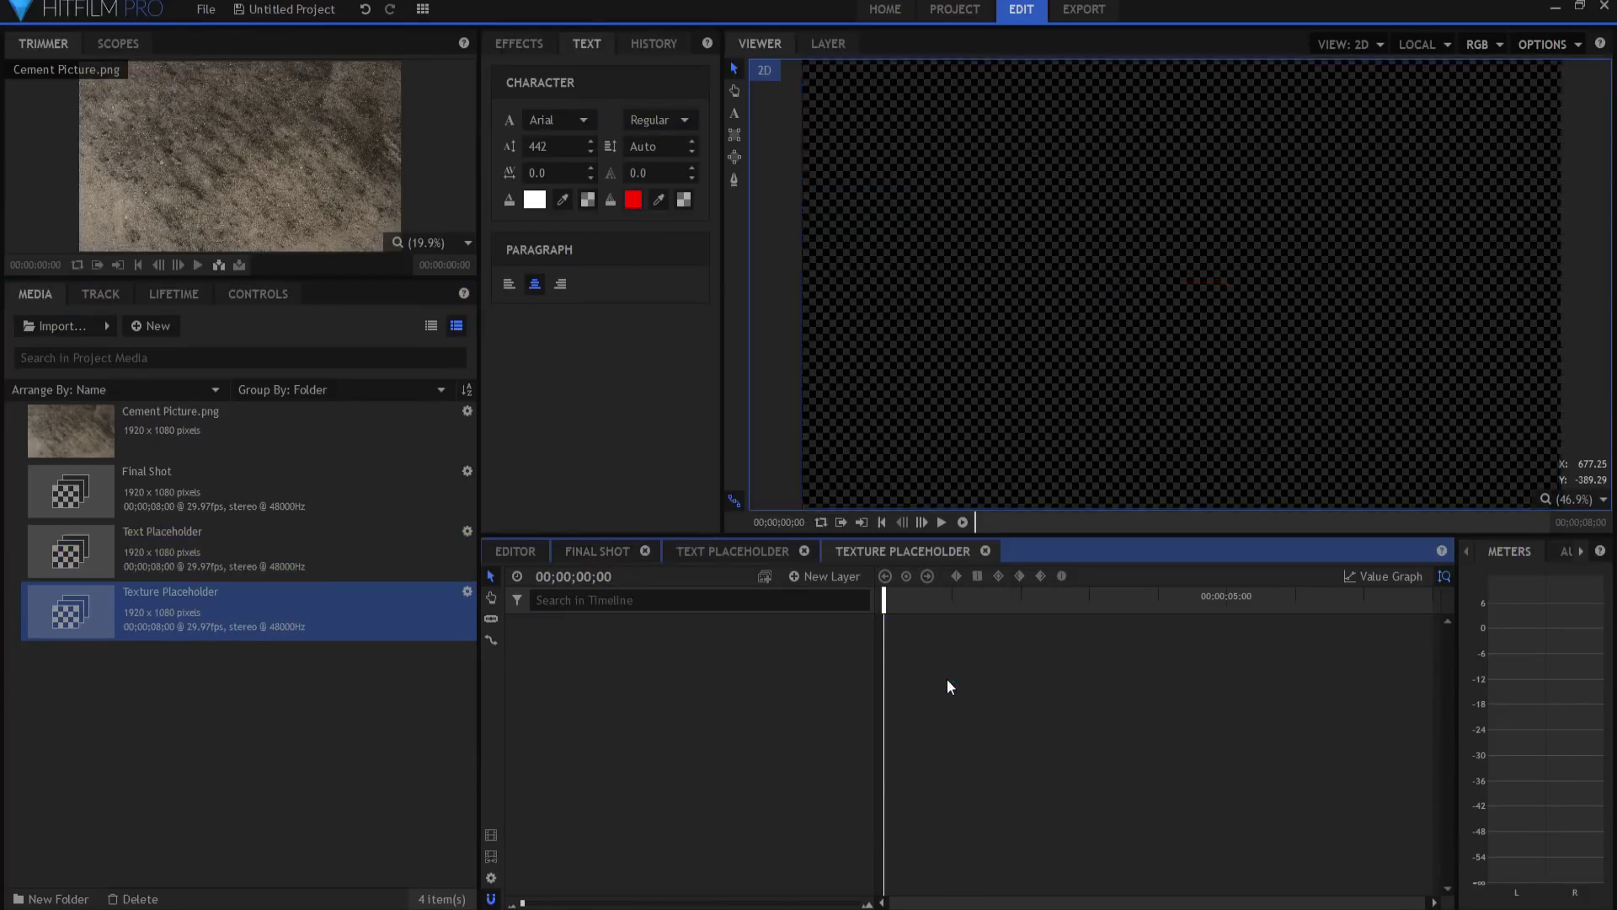
left_click_drag(108, 426, 689, 709)
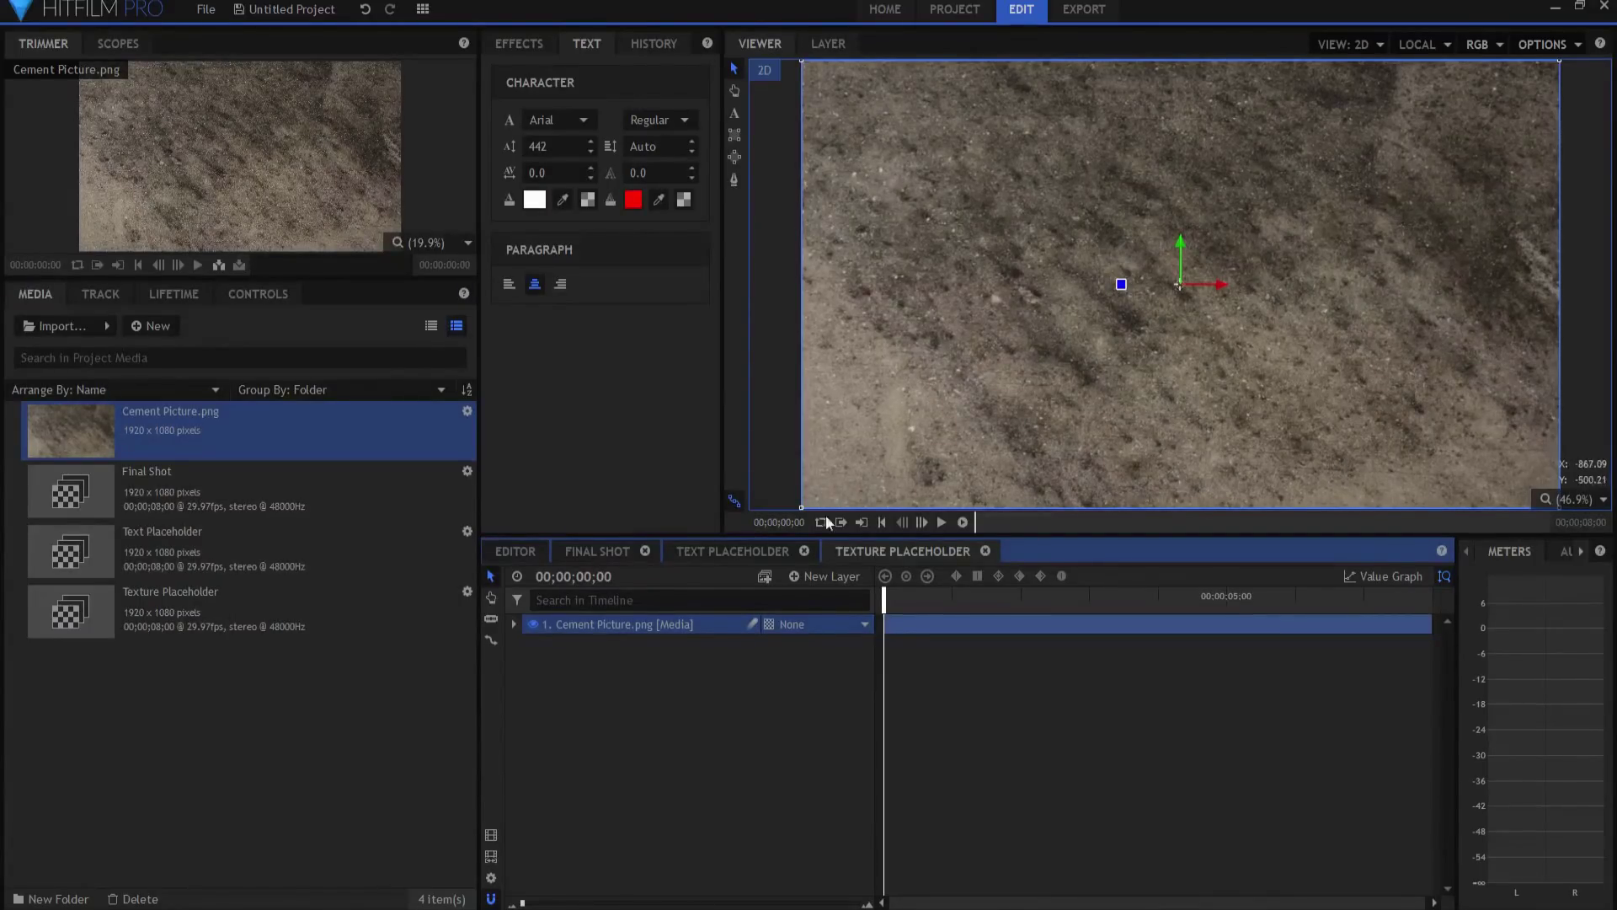
left_click(604, 550)
left_click_drag(126, 419, 135, 547)
left_click_drag(147, 622, 608, 624)
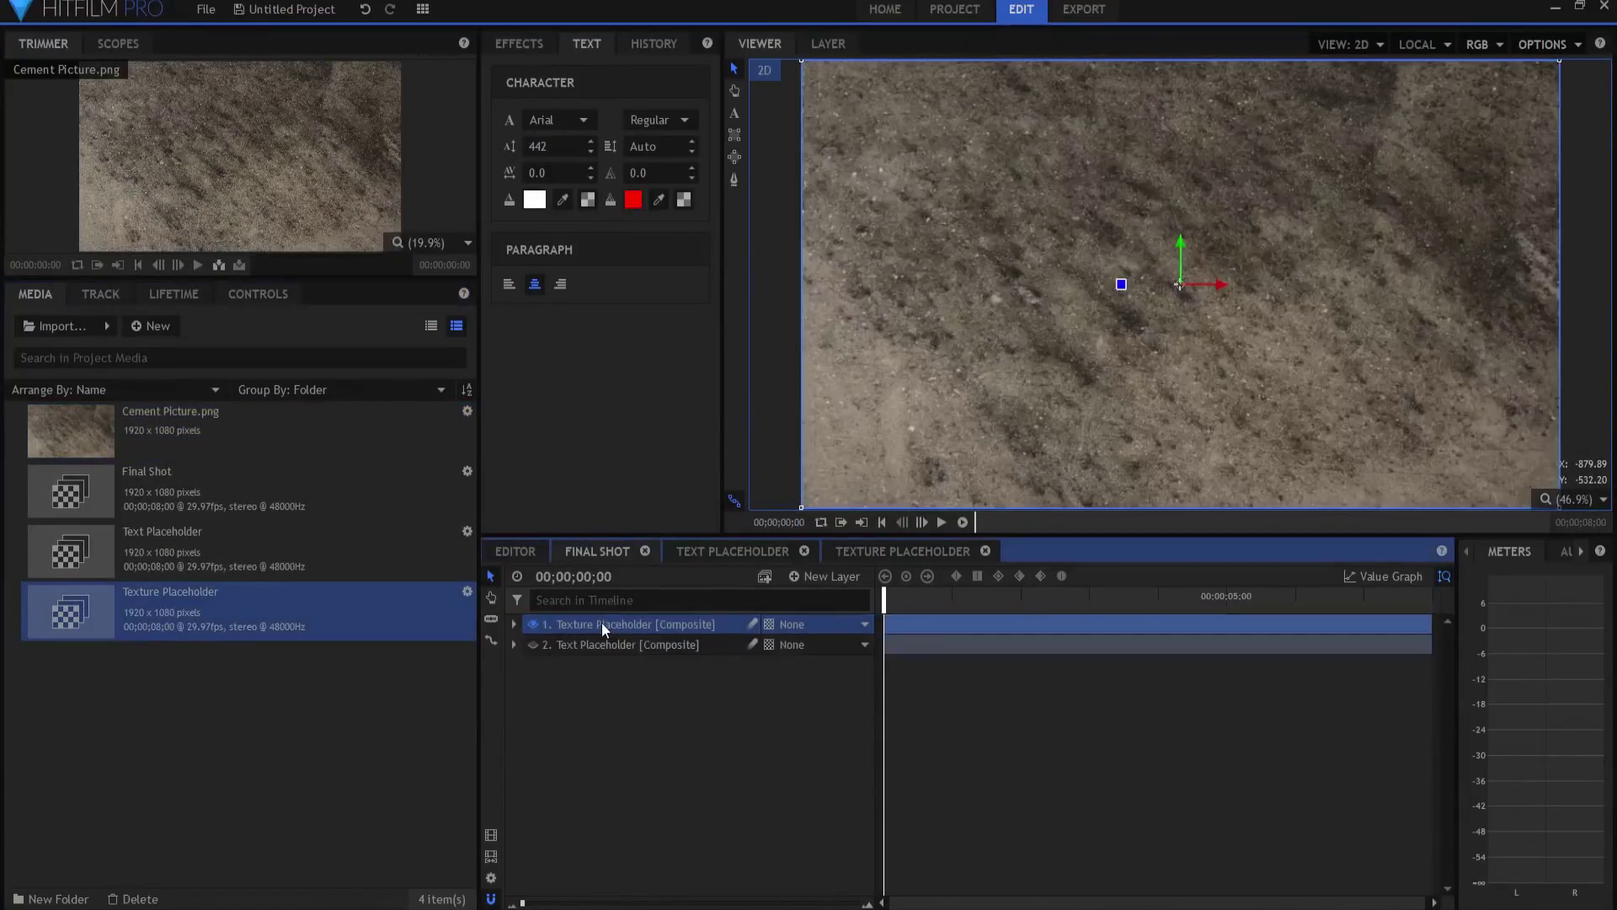
- Rename the Texture Placeholder layer to 'Shatter'
double_click(602, 624)
type("Sha")
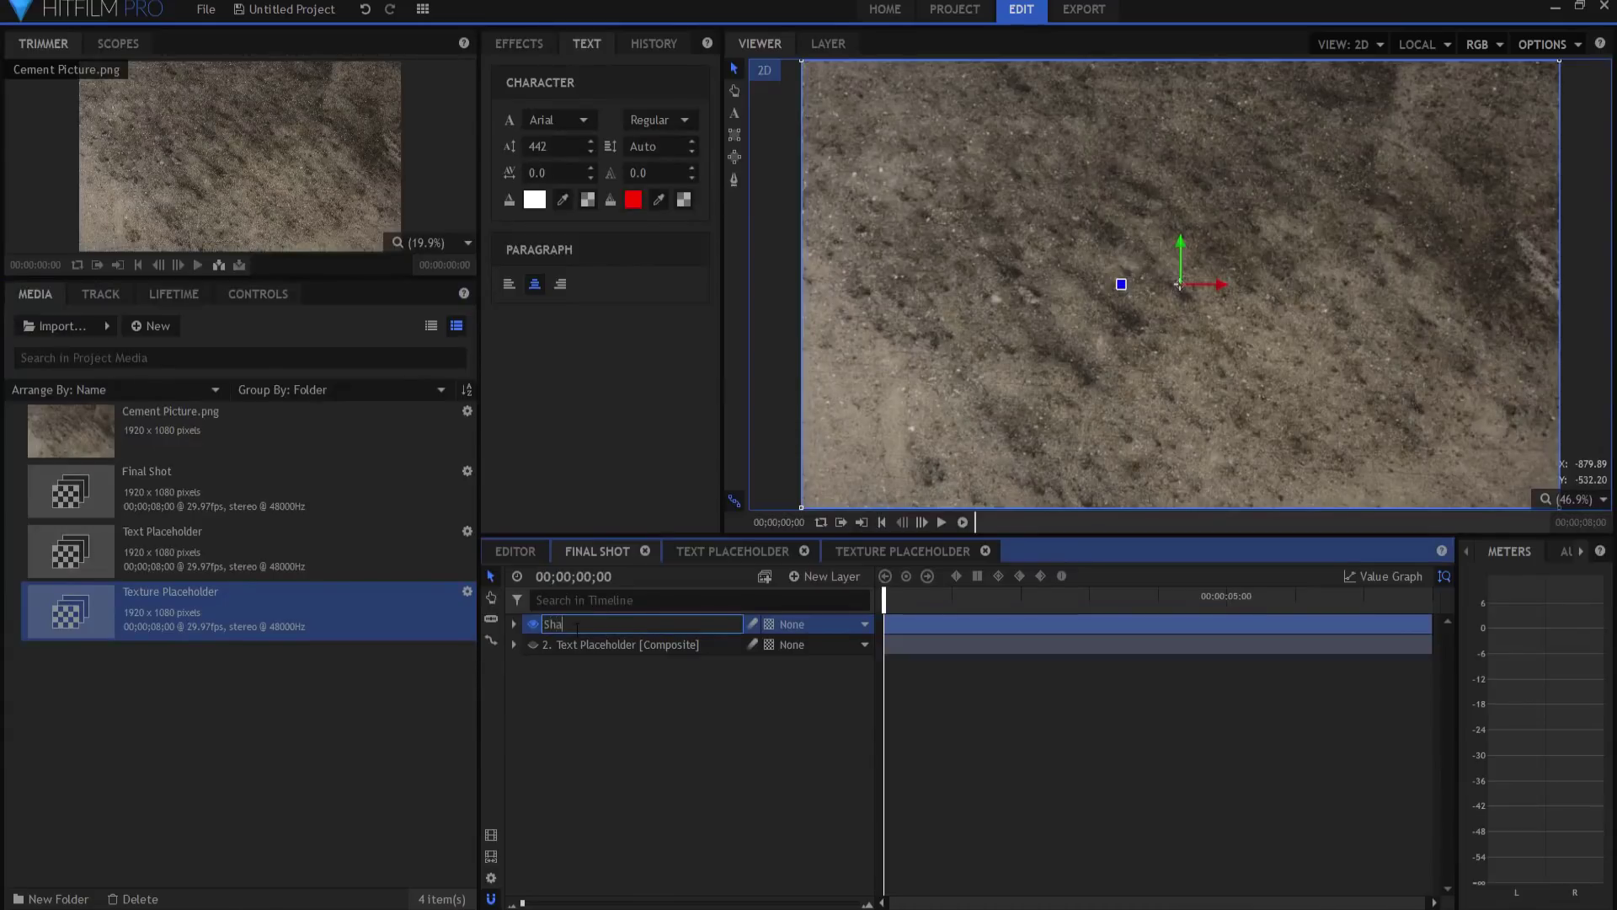
type("tter")
key("Return")
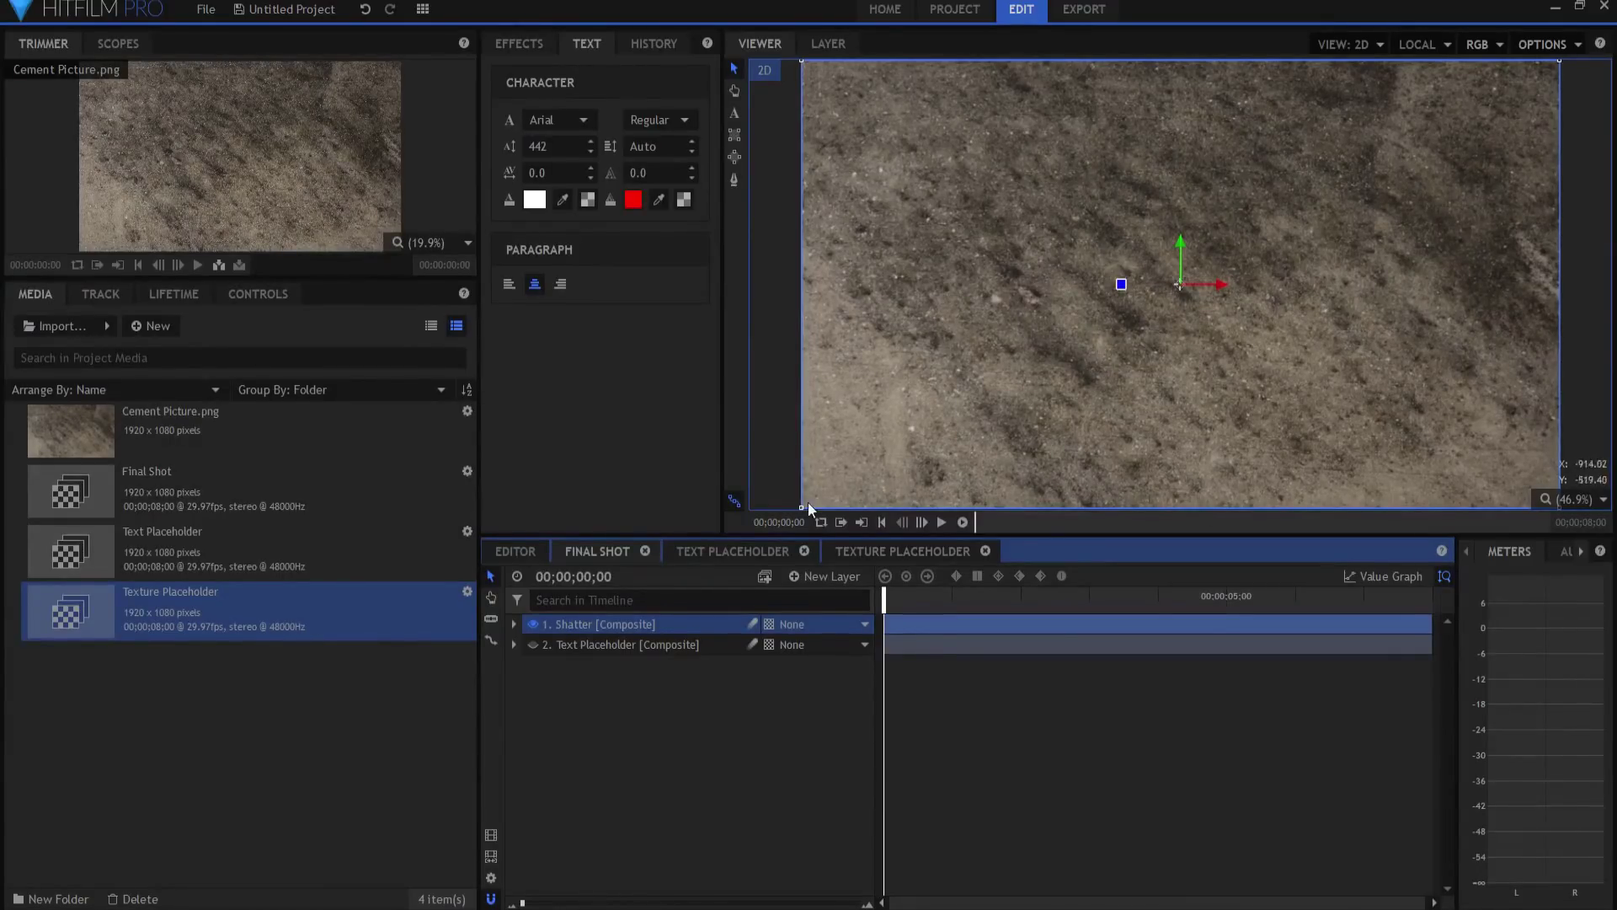
- Apply Set Matte to the Shatter layer with Text Placeholder as its matte source
left_click(516, 41)
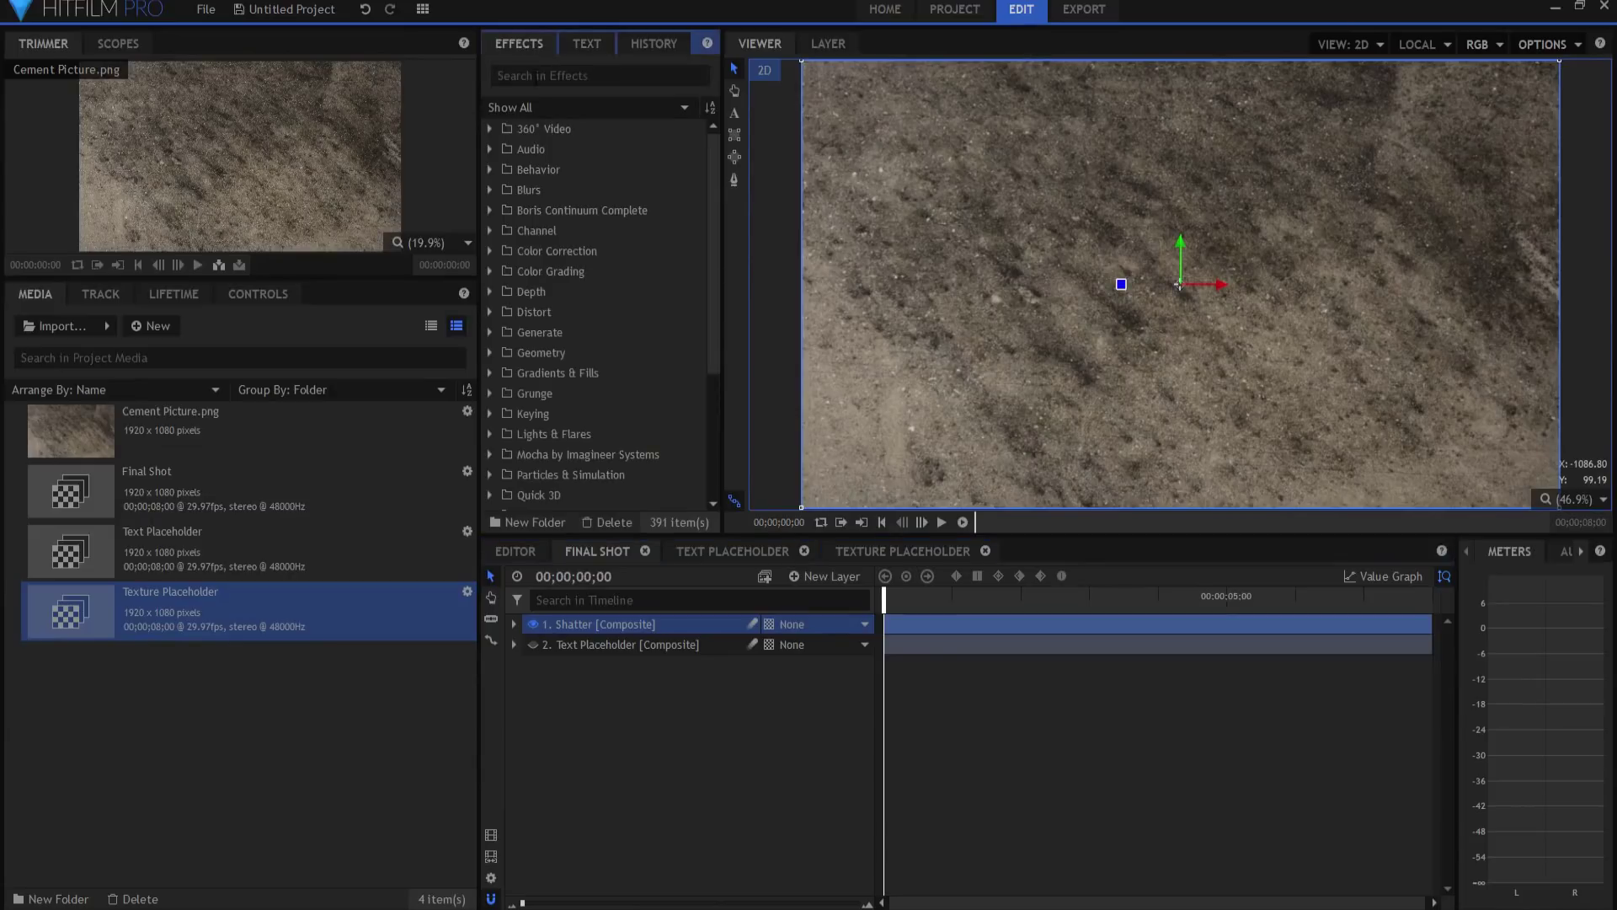
type("set")
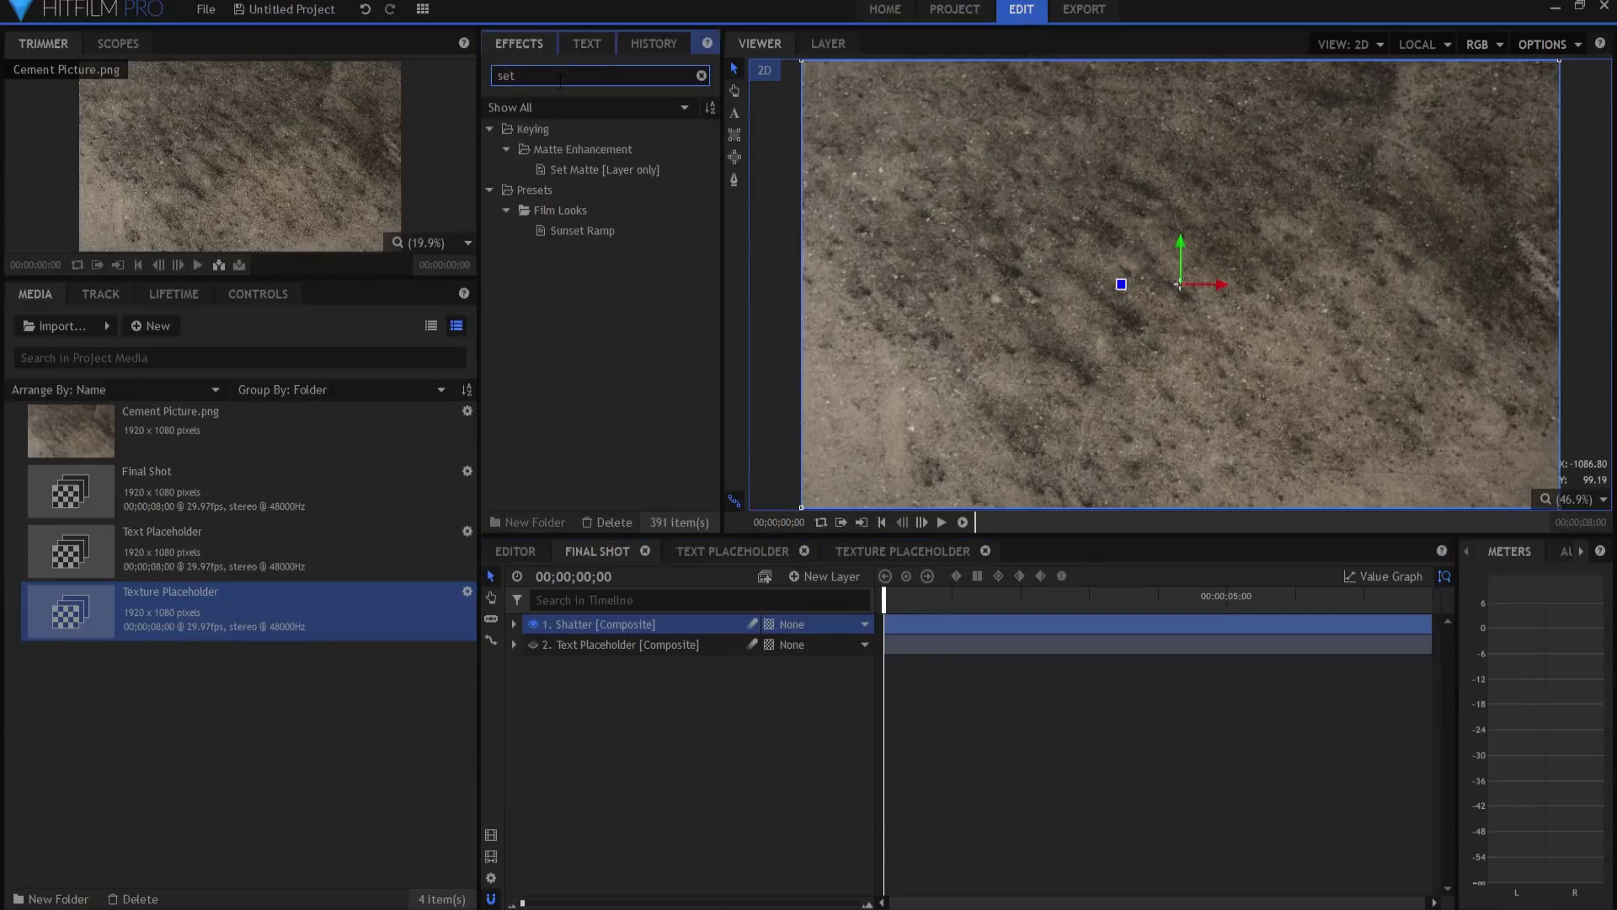
left_click_drag(579, 169, 573, 625)
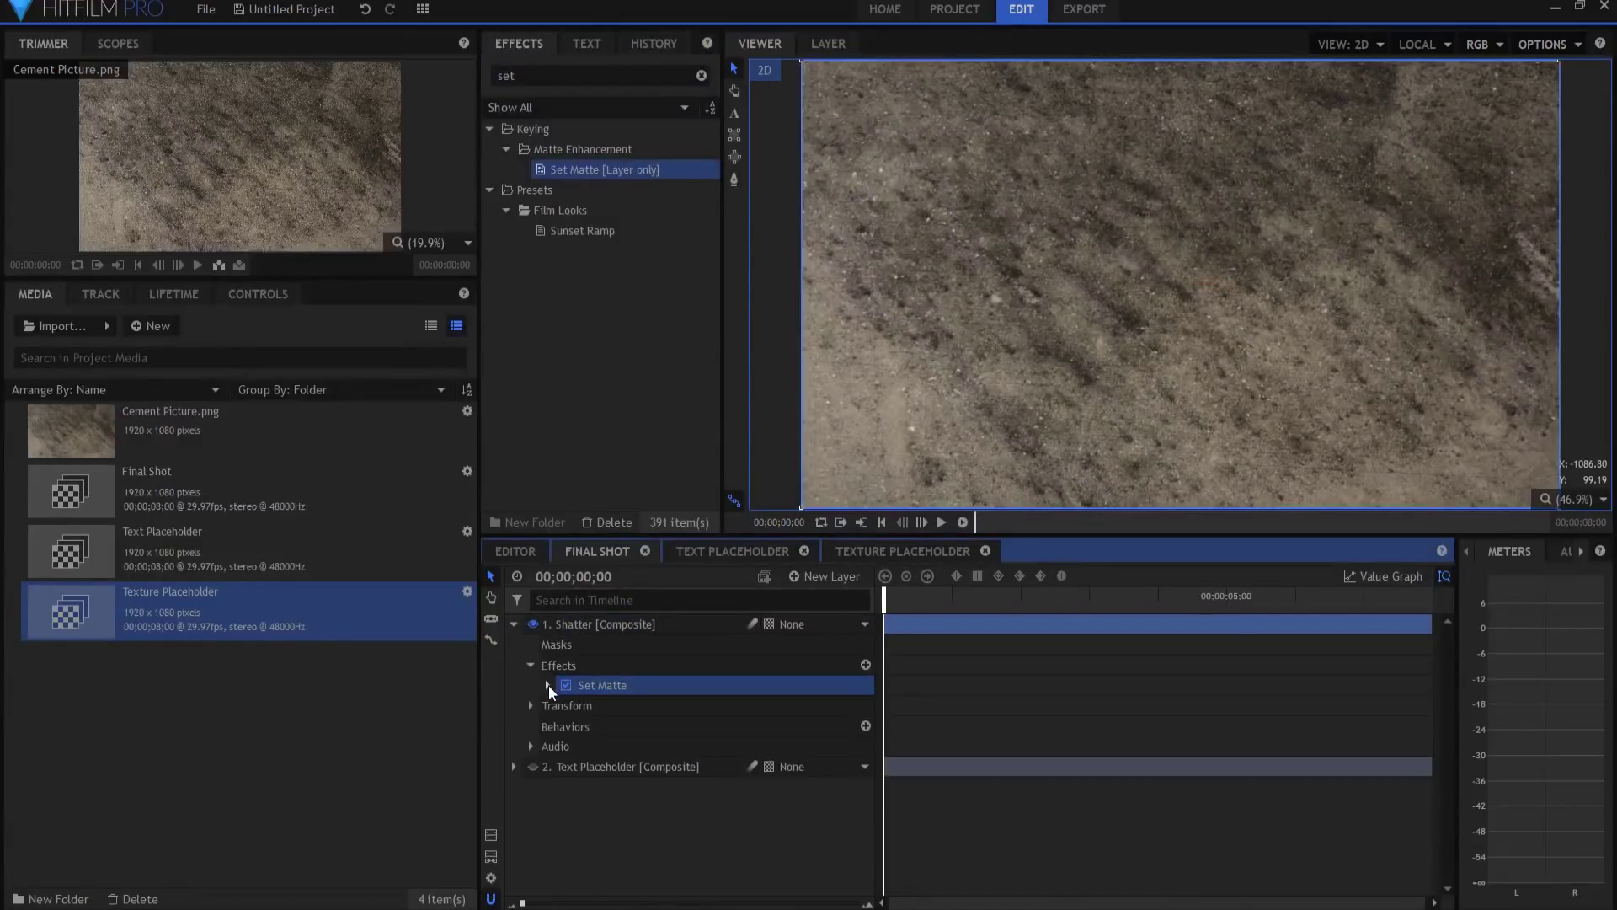
left_click(548, 684)
left_click(735, 700)
left_click(736, 741)
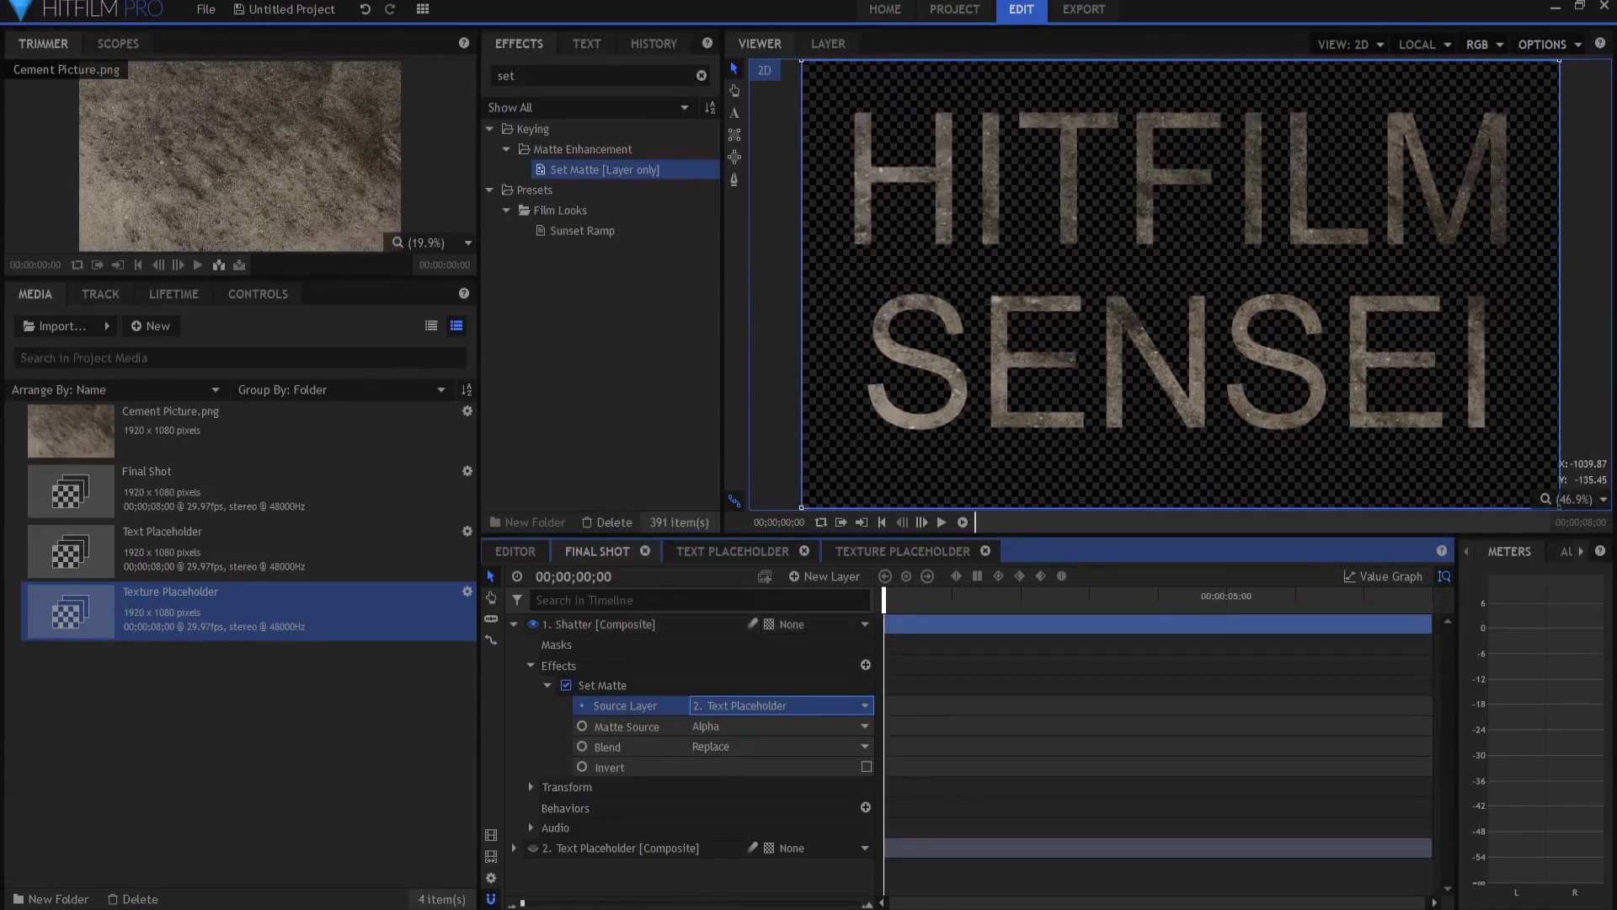
- Review the Texture and Text Placeholder composites, then return to Final Shot and collapse Set Matte
left_click(876, 553)
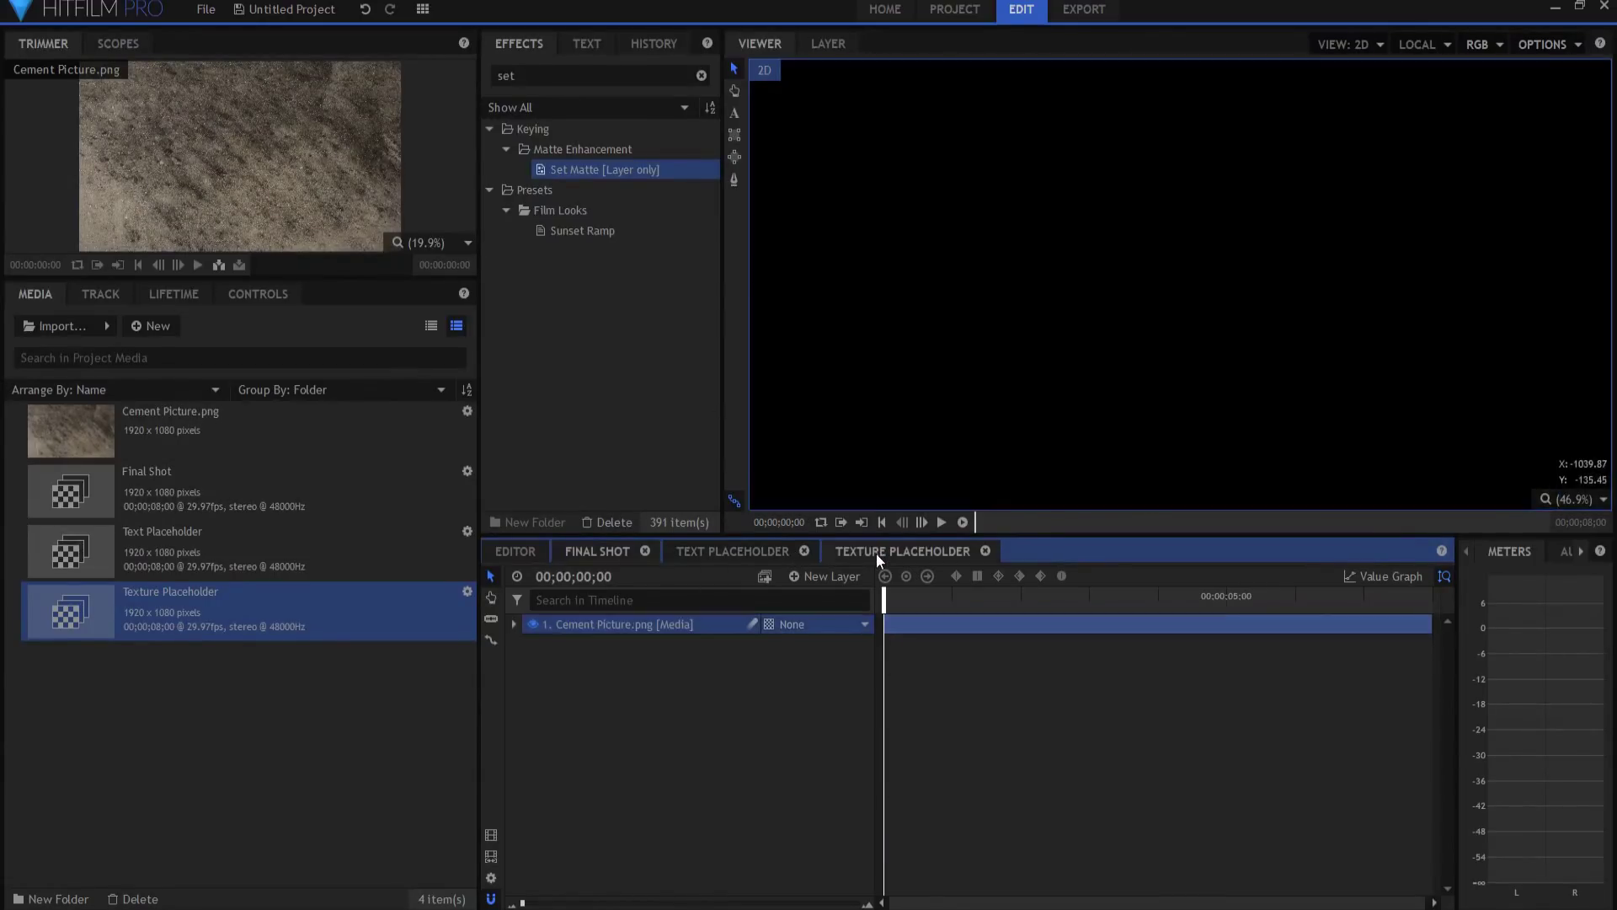
left_click(735, 551)
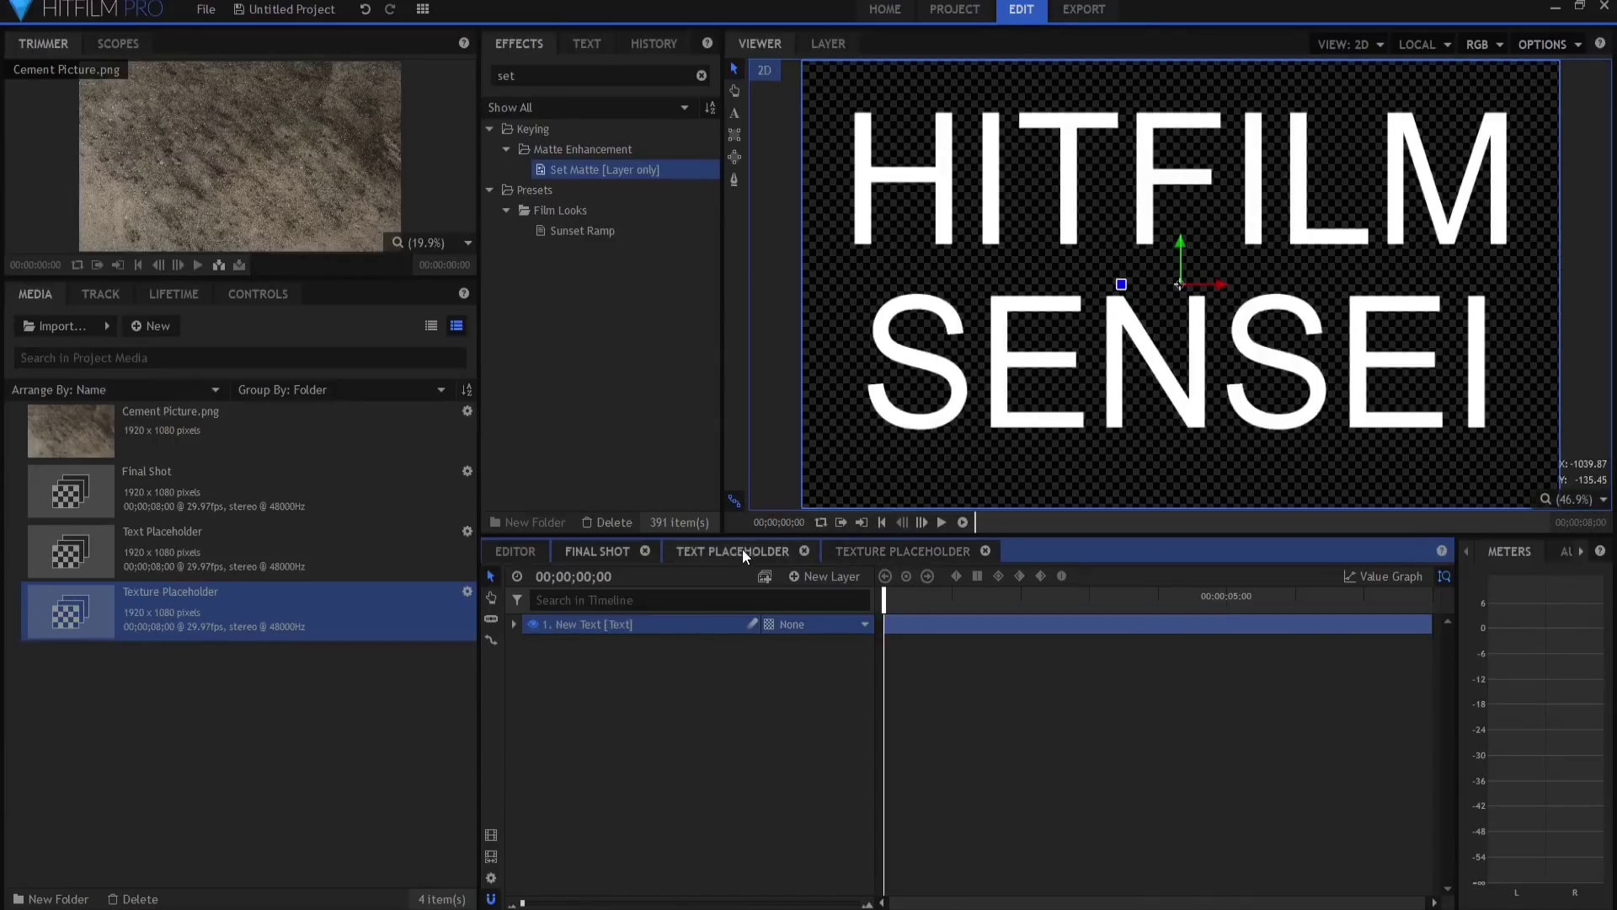
left_click(593, 552)
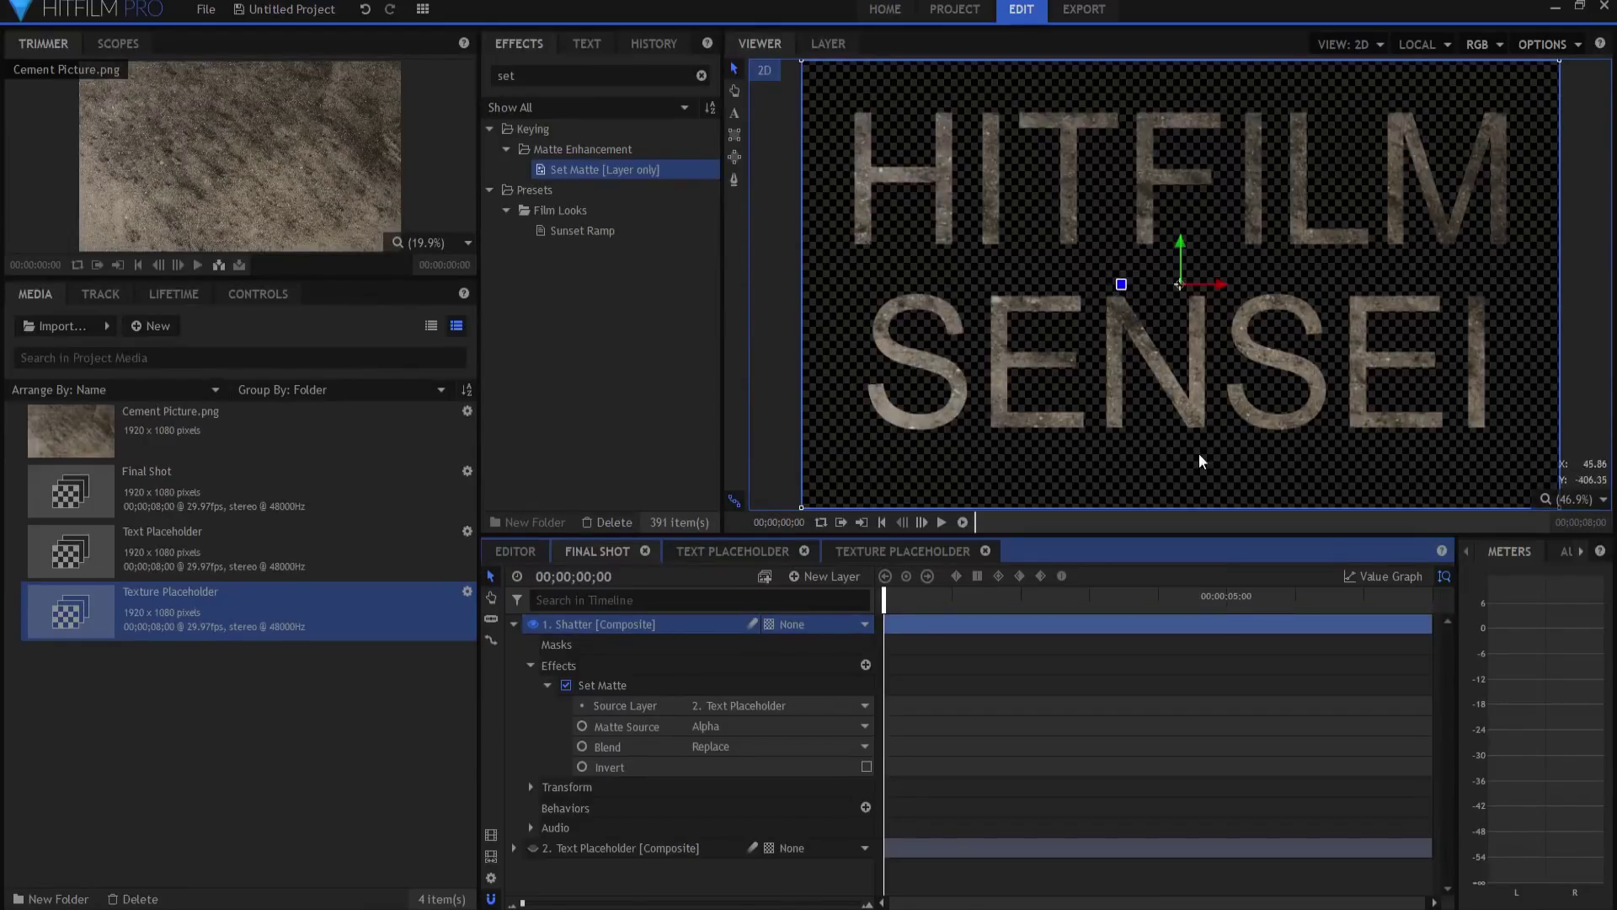
left_click(547, 685)
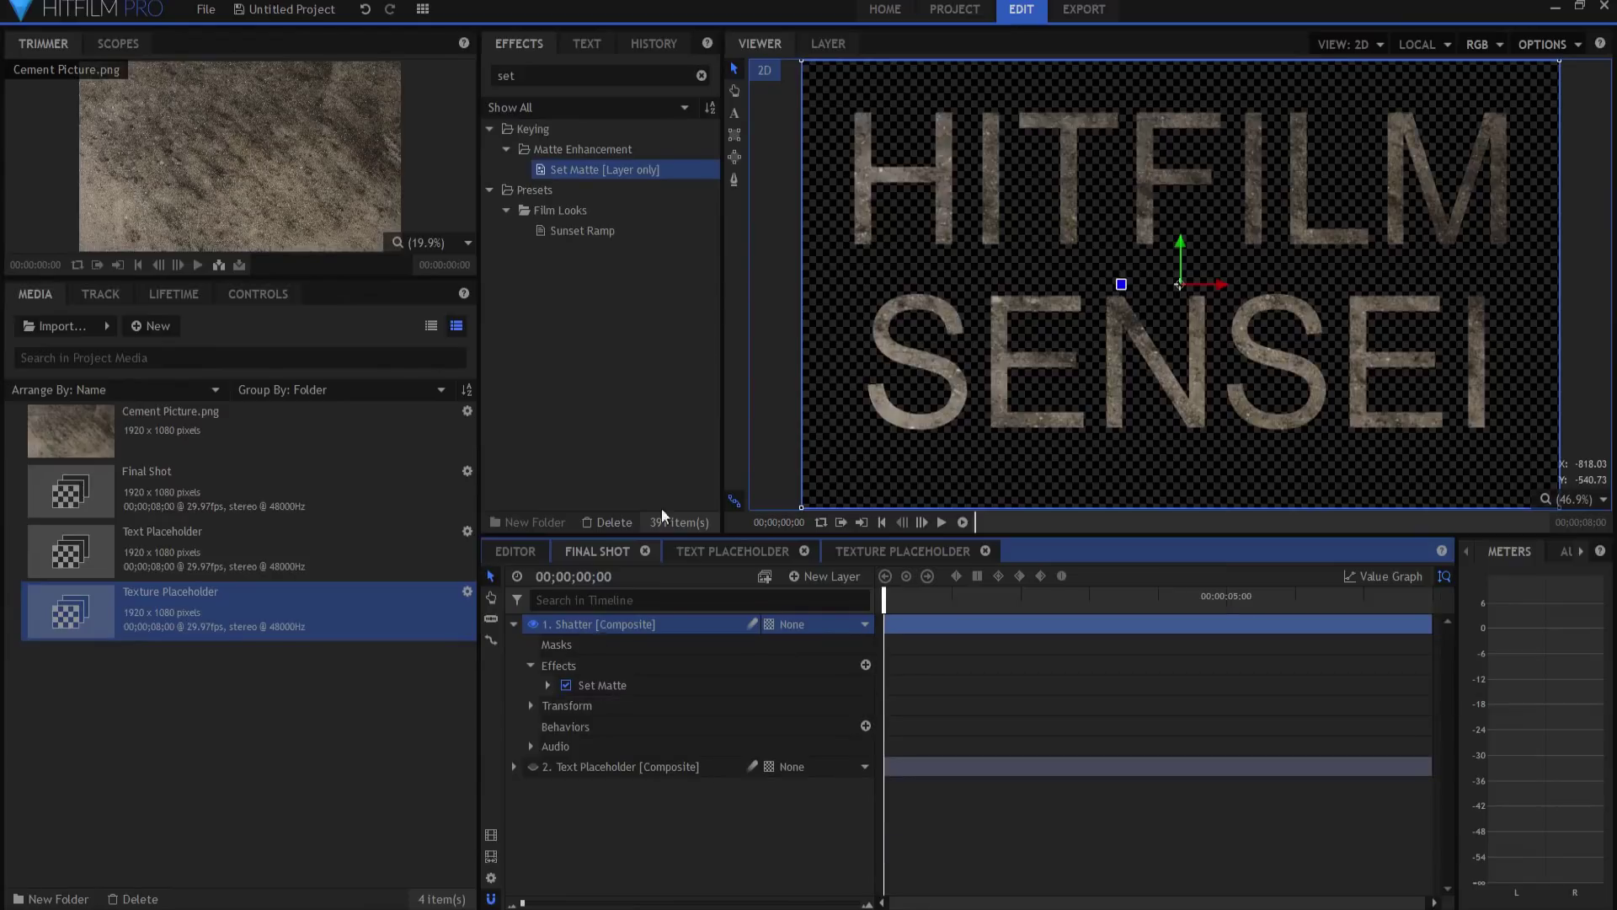
- Apply the Shatter [Layer only] effect to the Shatter layer and show its properties
left_click(523, 76)
key("BackSpace")
key("BackSpace")
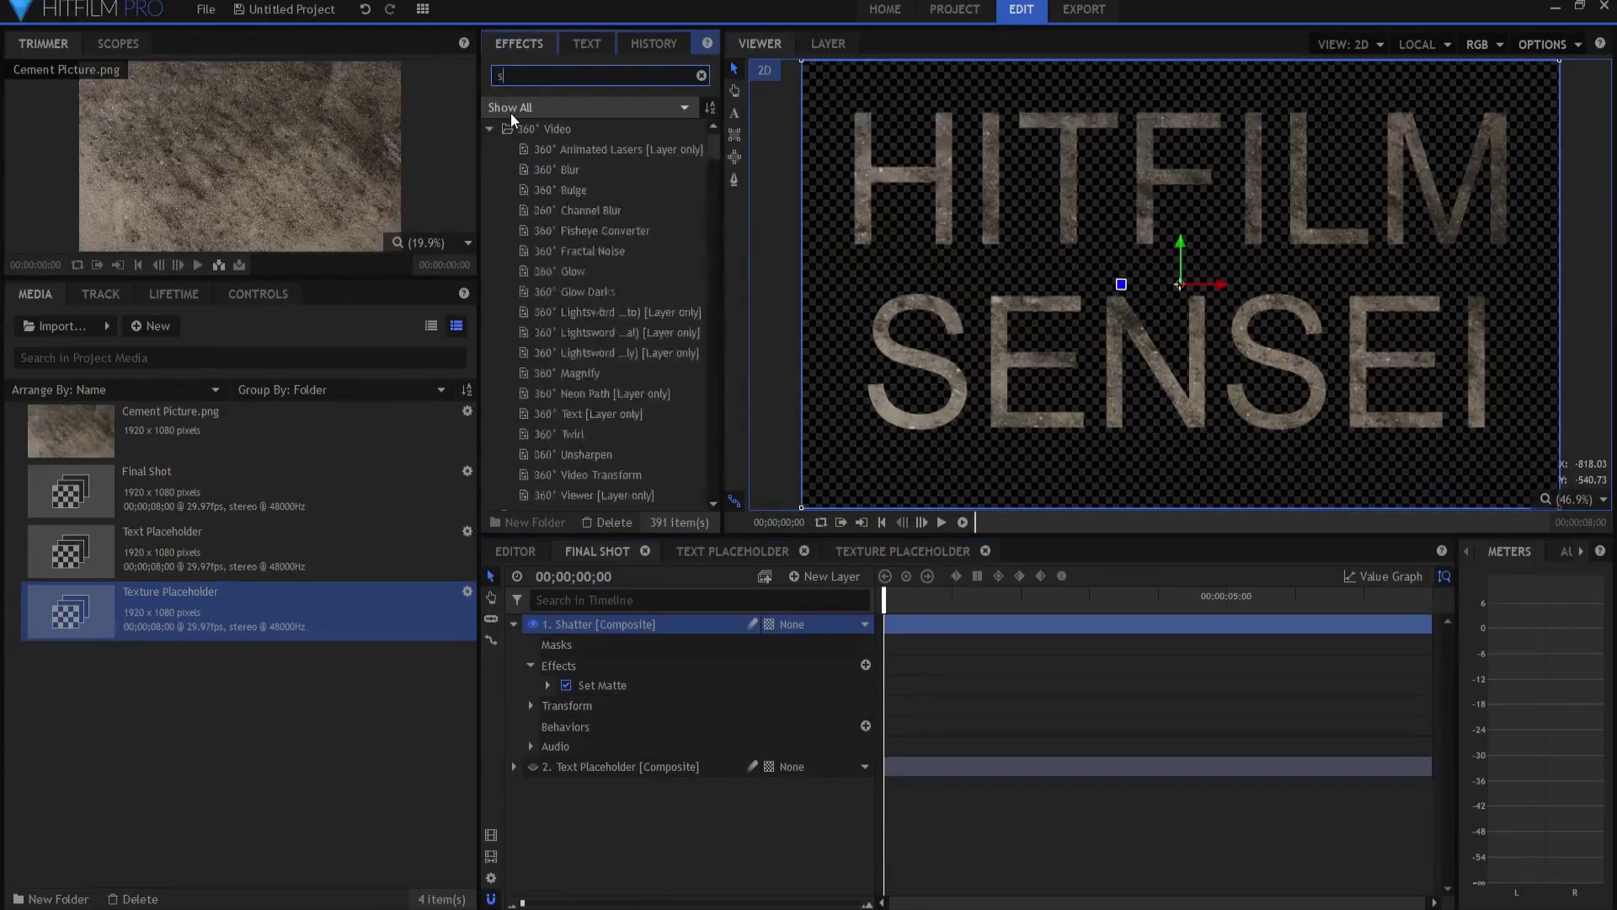
type("hatter")
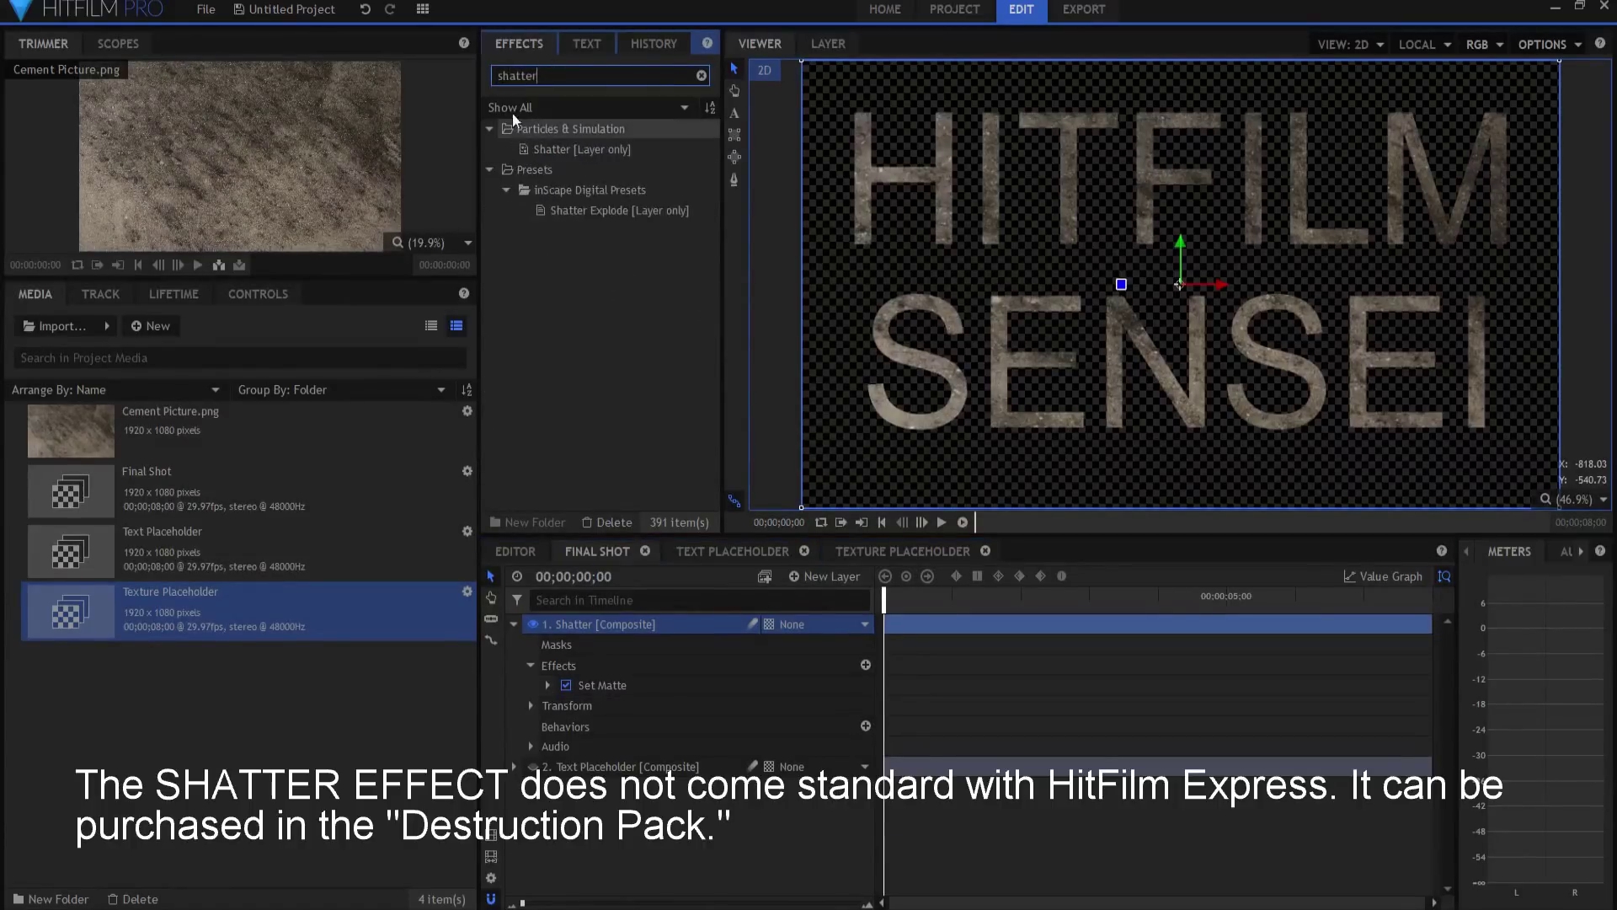
left_click_drag(552, 148, 577, 703)
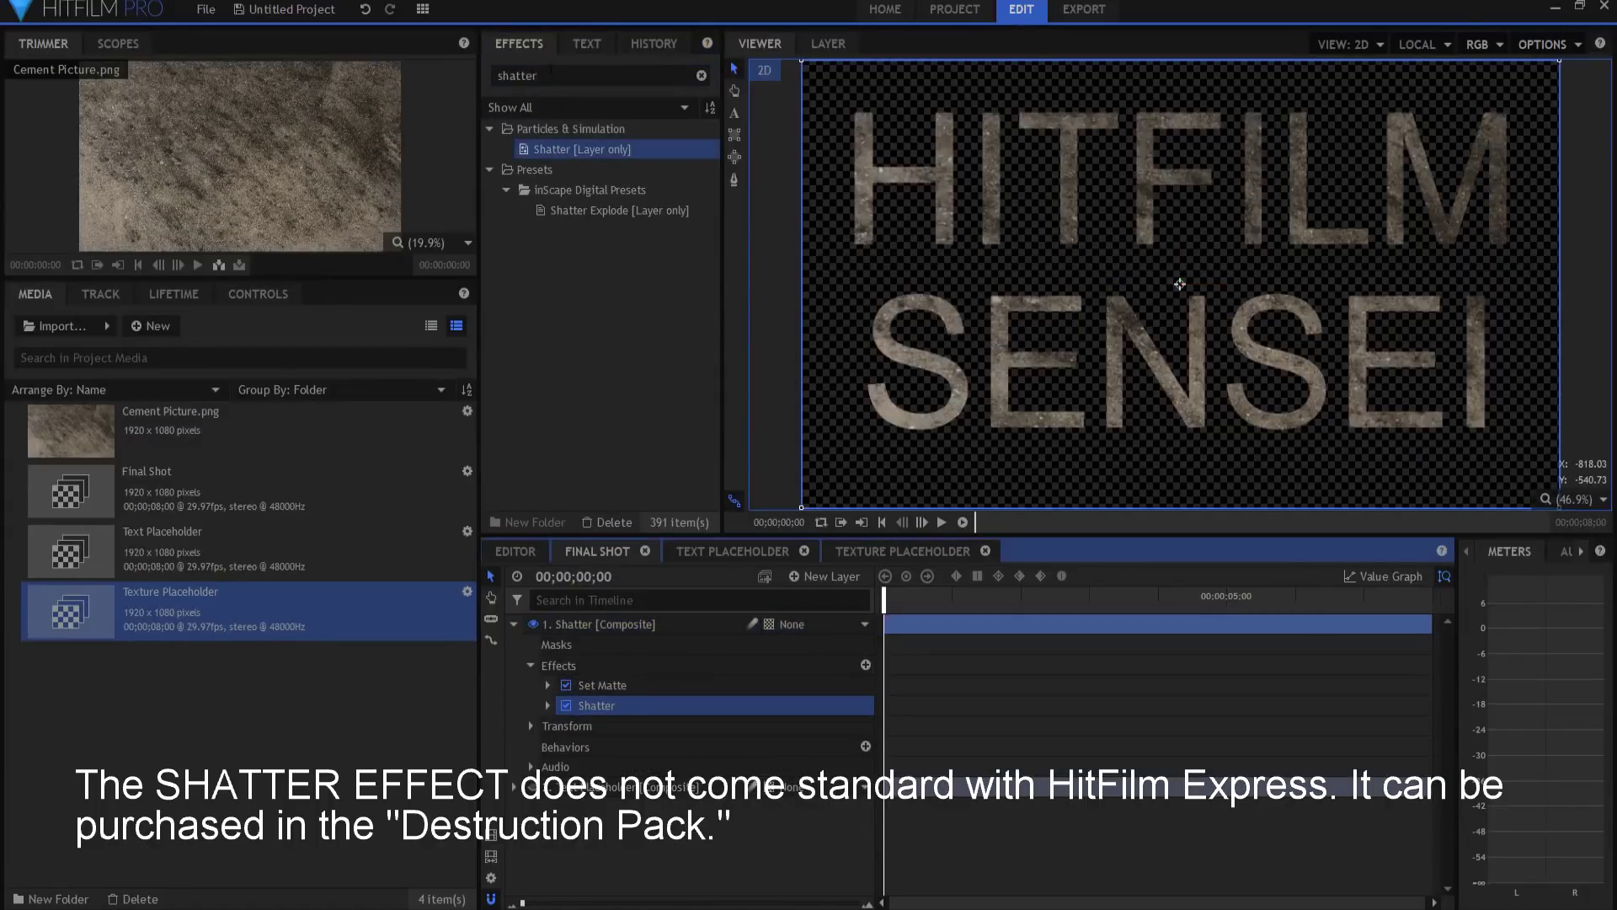
left_click(701, 75)
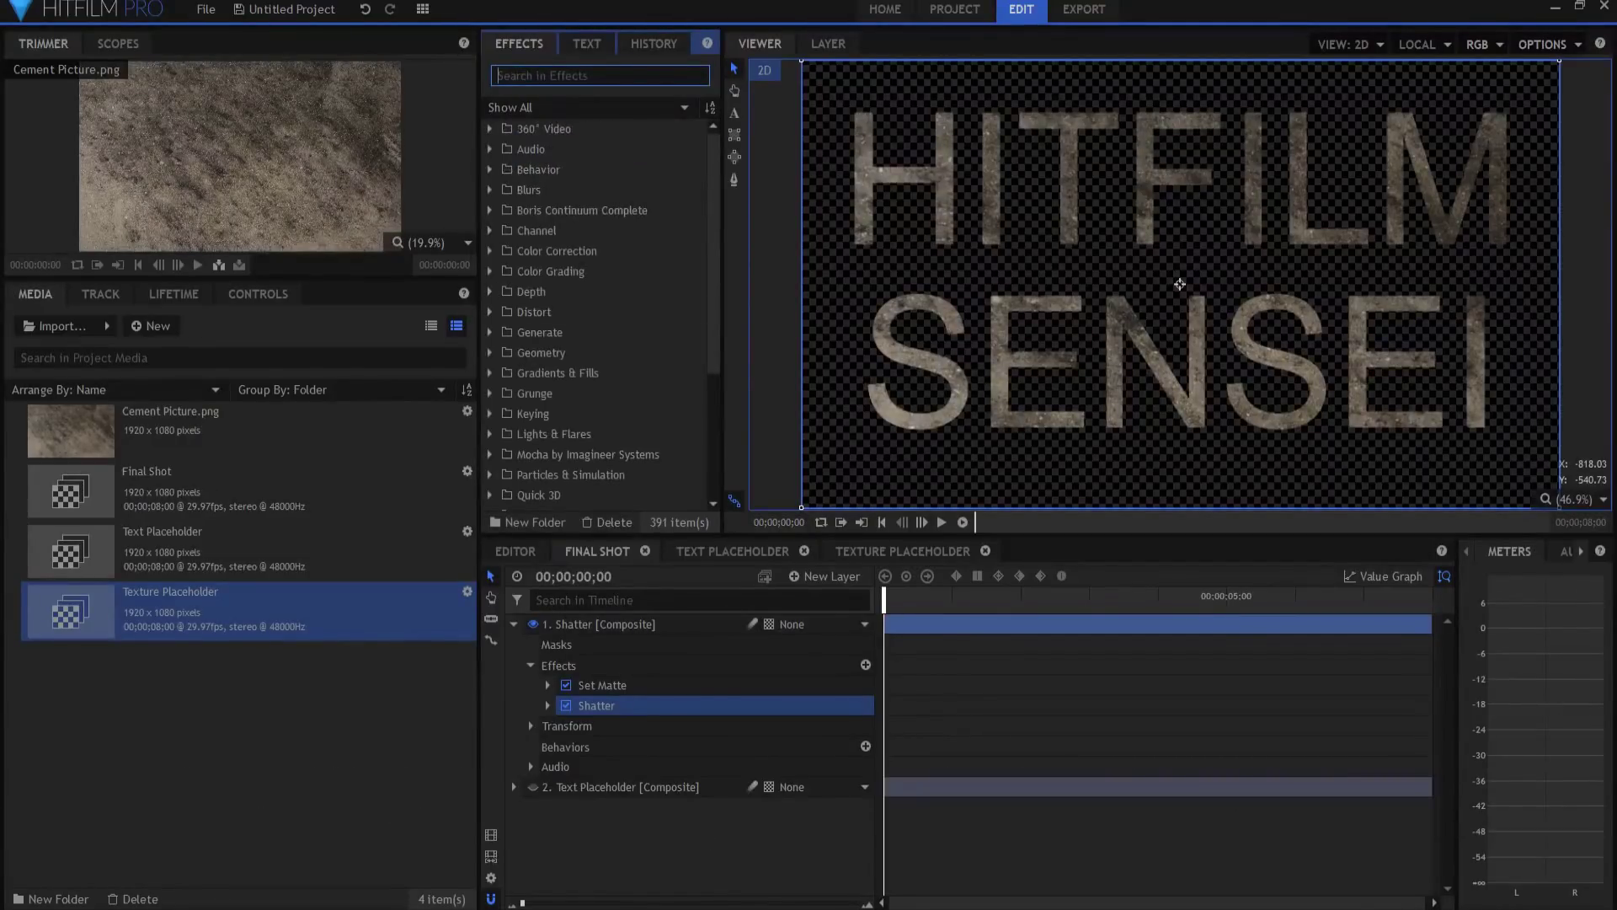
double_click(591, 704)
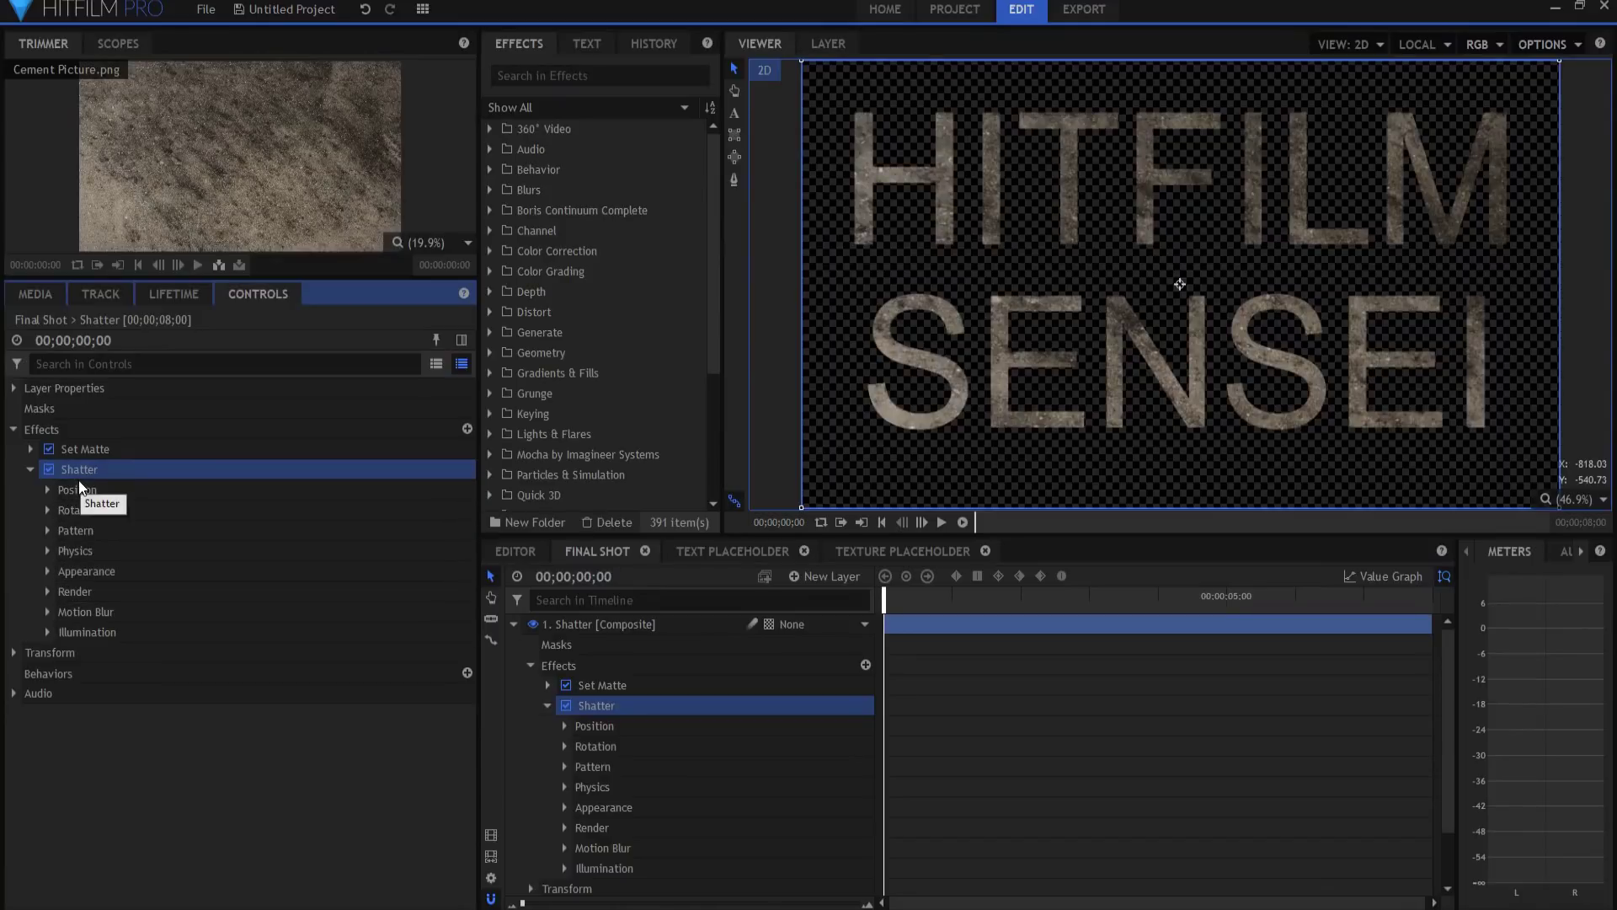
- Set the Shatter physics force Radius to 3000
left_click(47, 551)
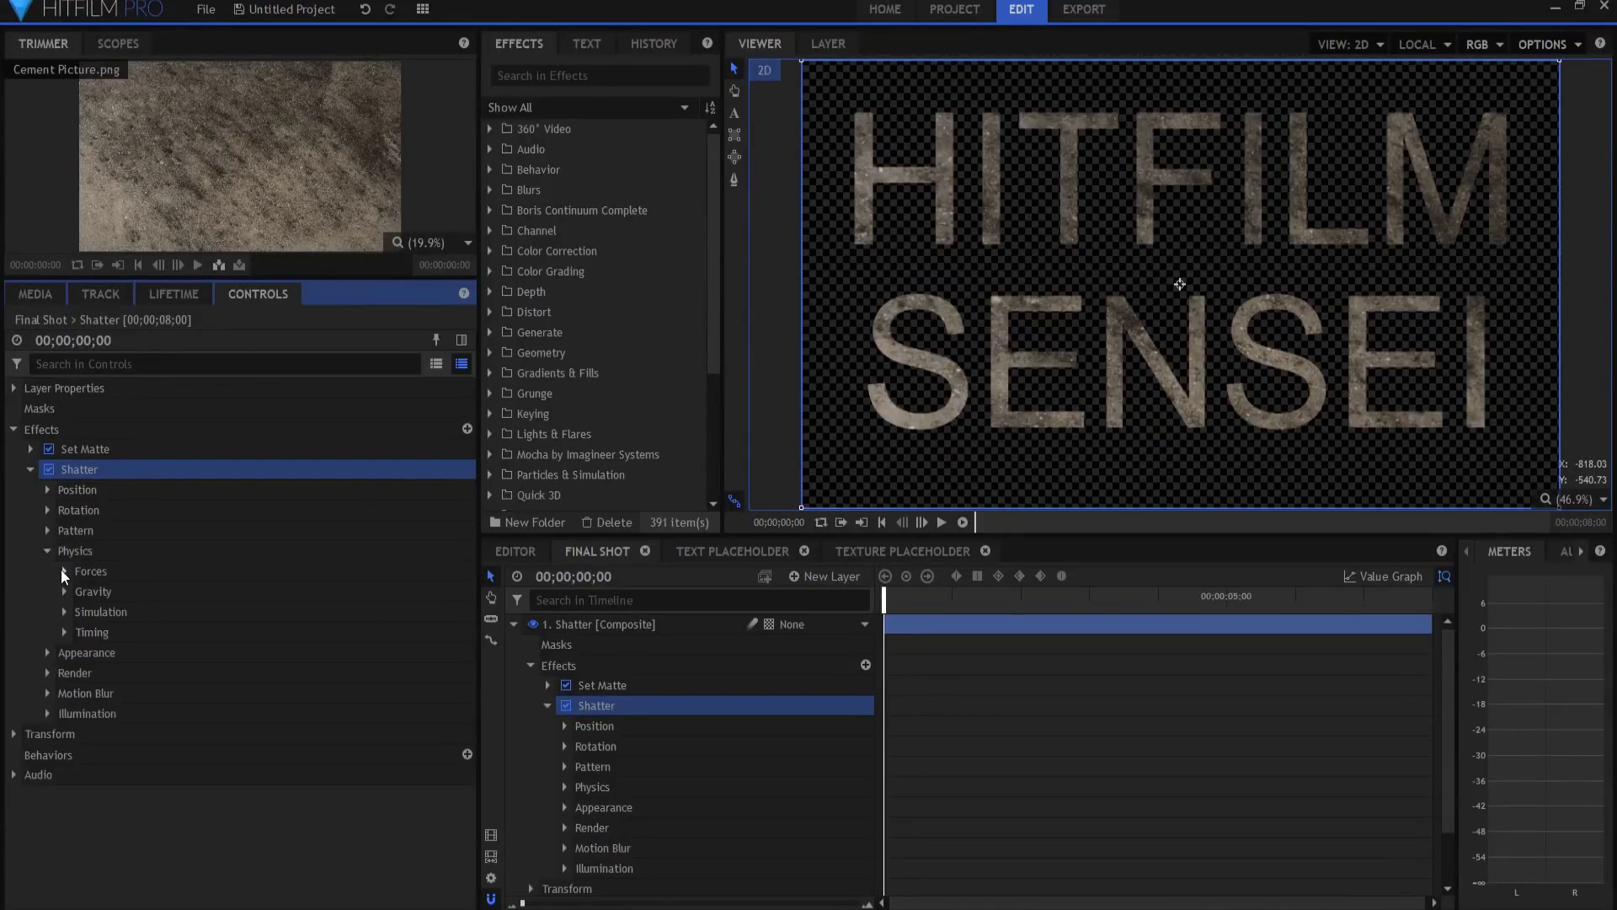
left_click(65, 572)
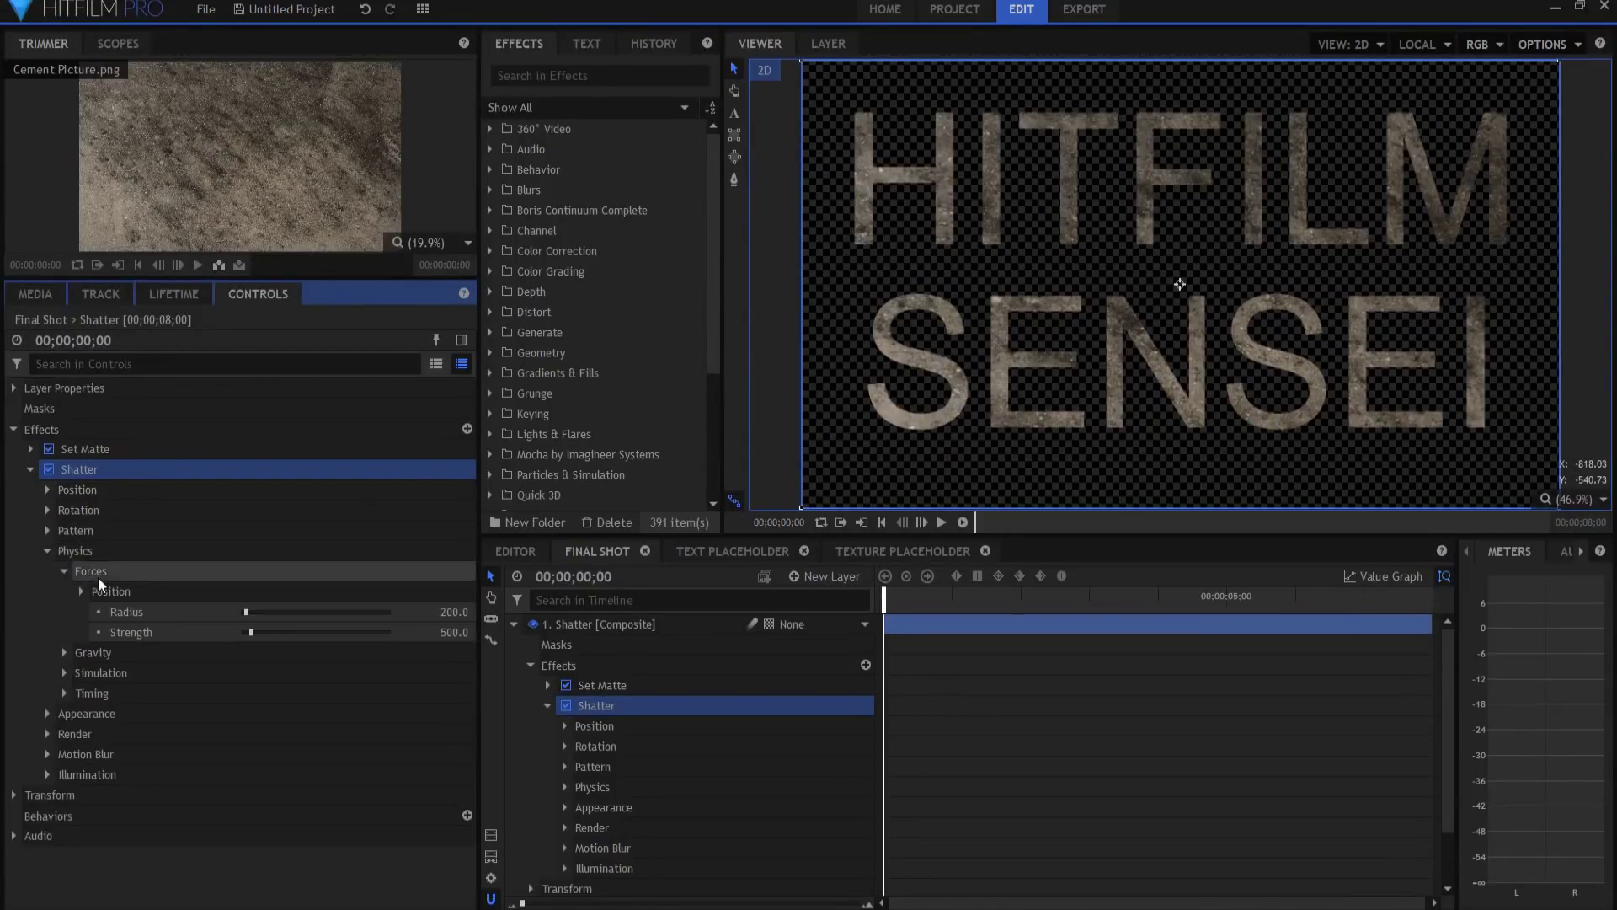
mouse_move(884, 595)
left_mouse_down()
mouse_move(941, 598)
mouse_move(914, 602)
left_mouse_up()
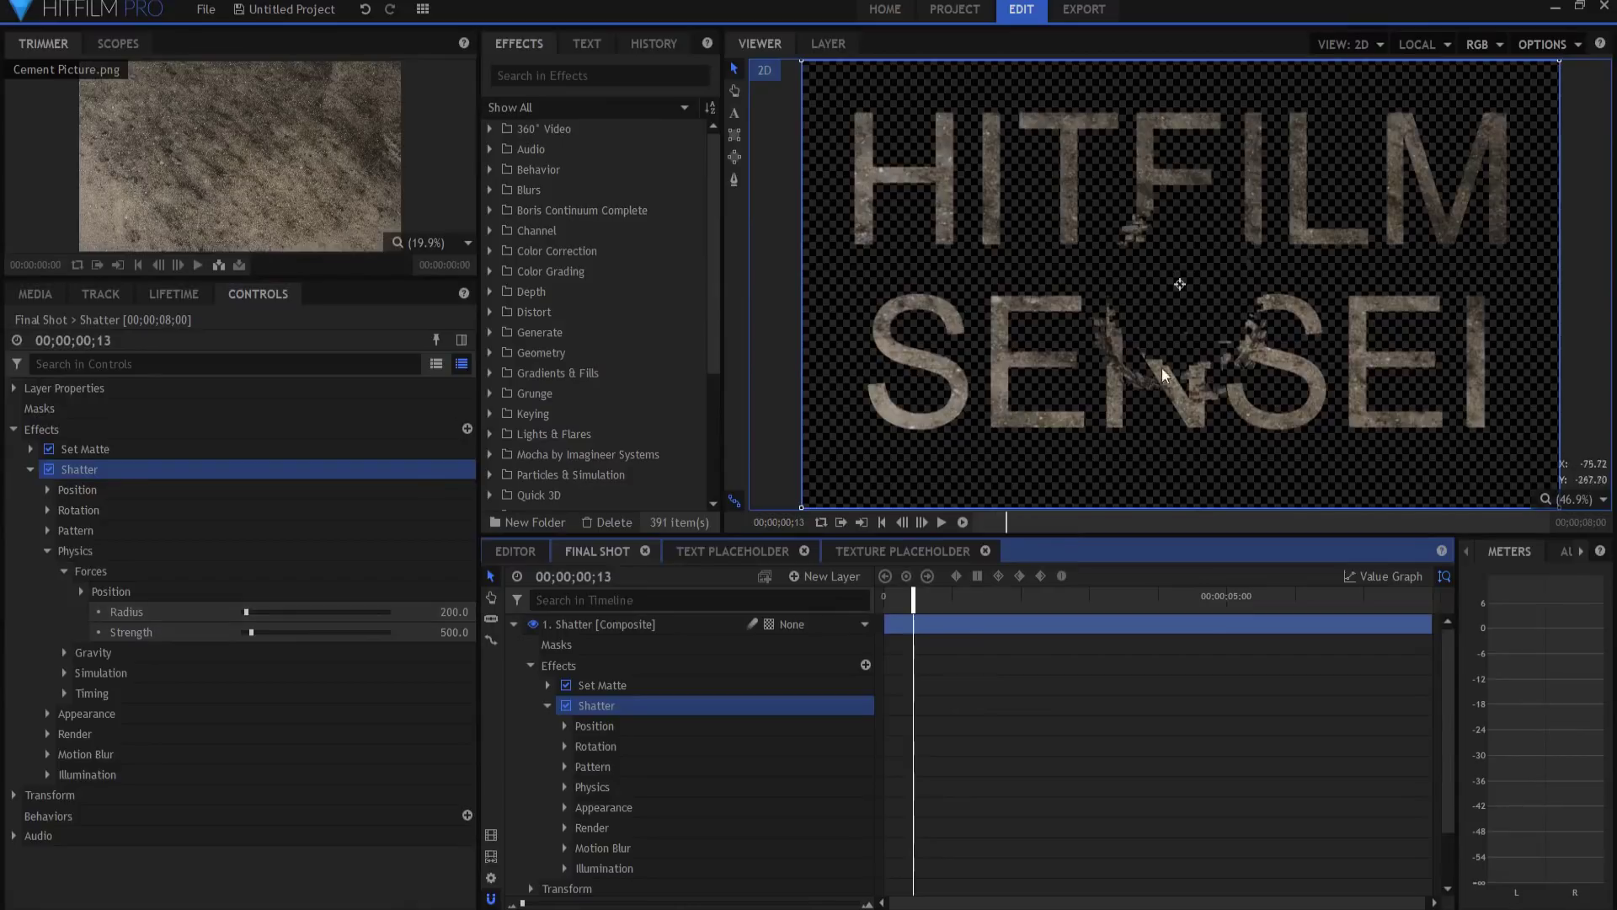
left_click_drag(441, 615, 832, 615)
left_click(455, 612)
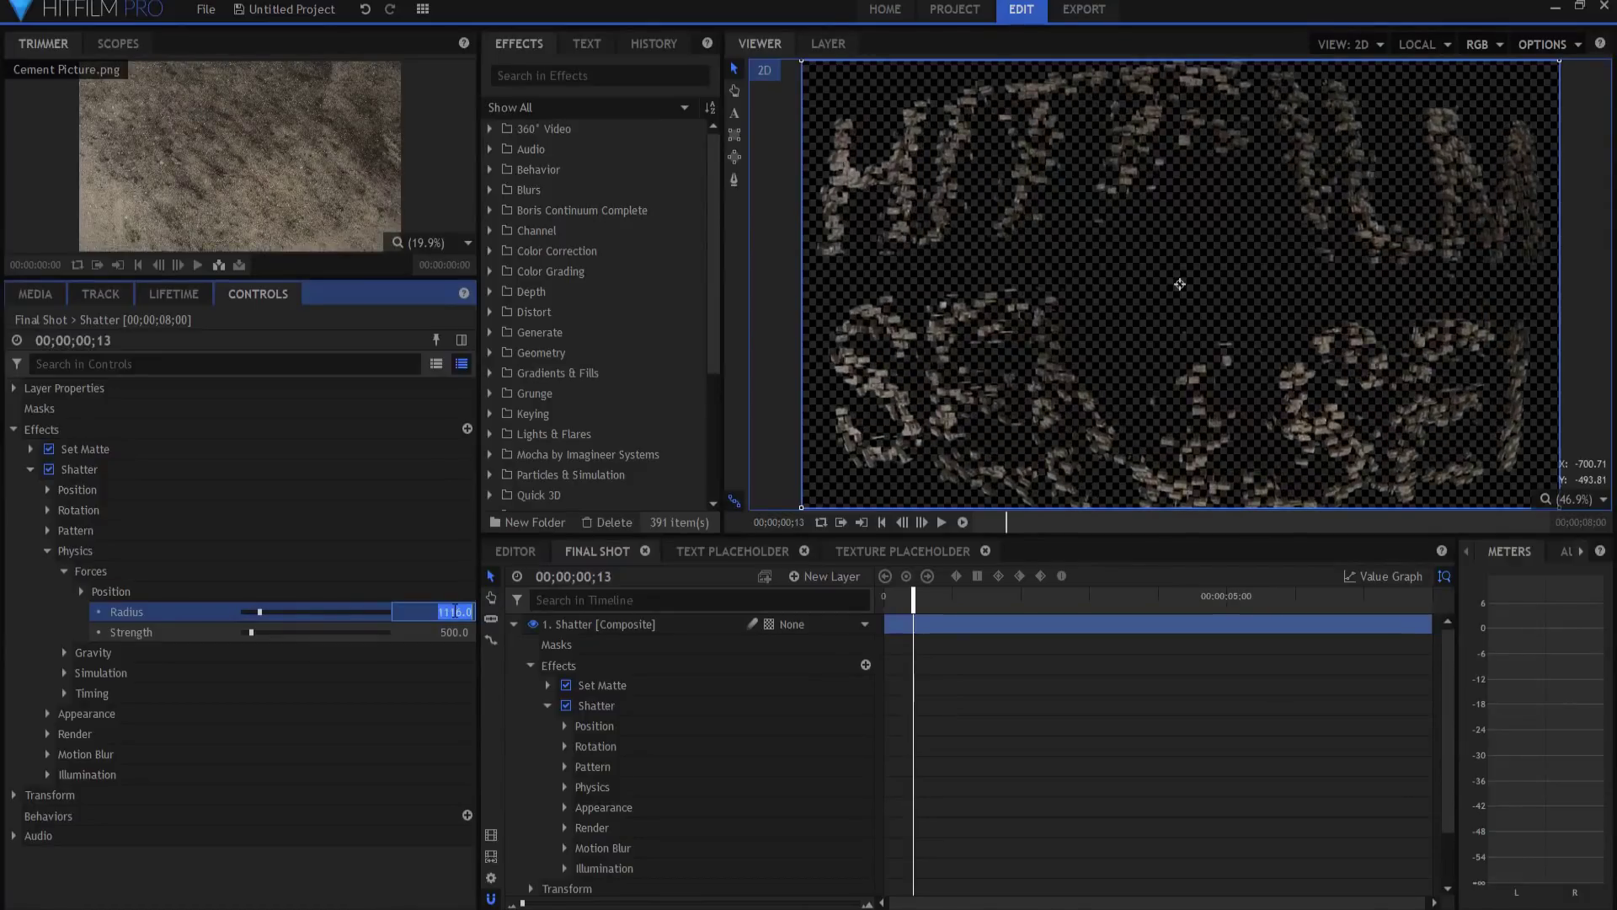
type("3000")
key("Return")
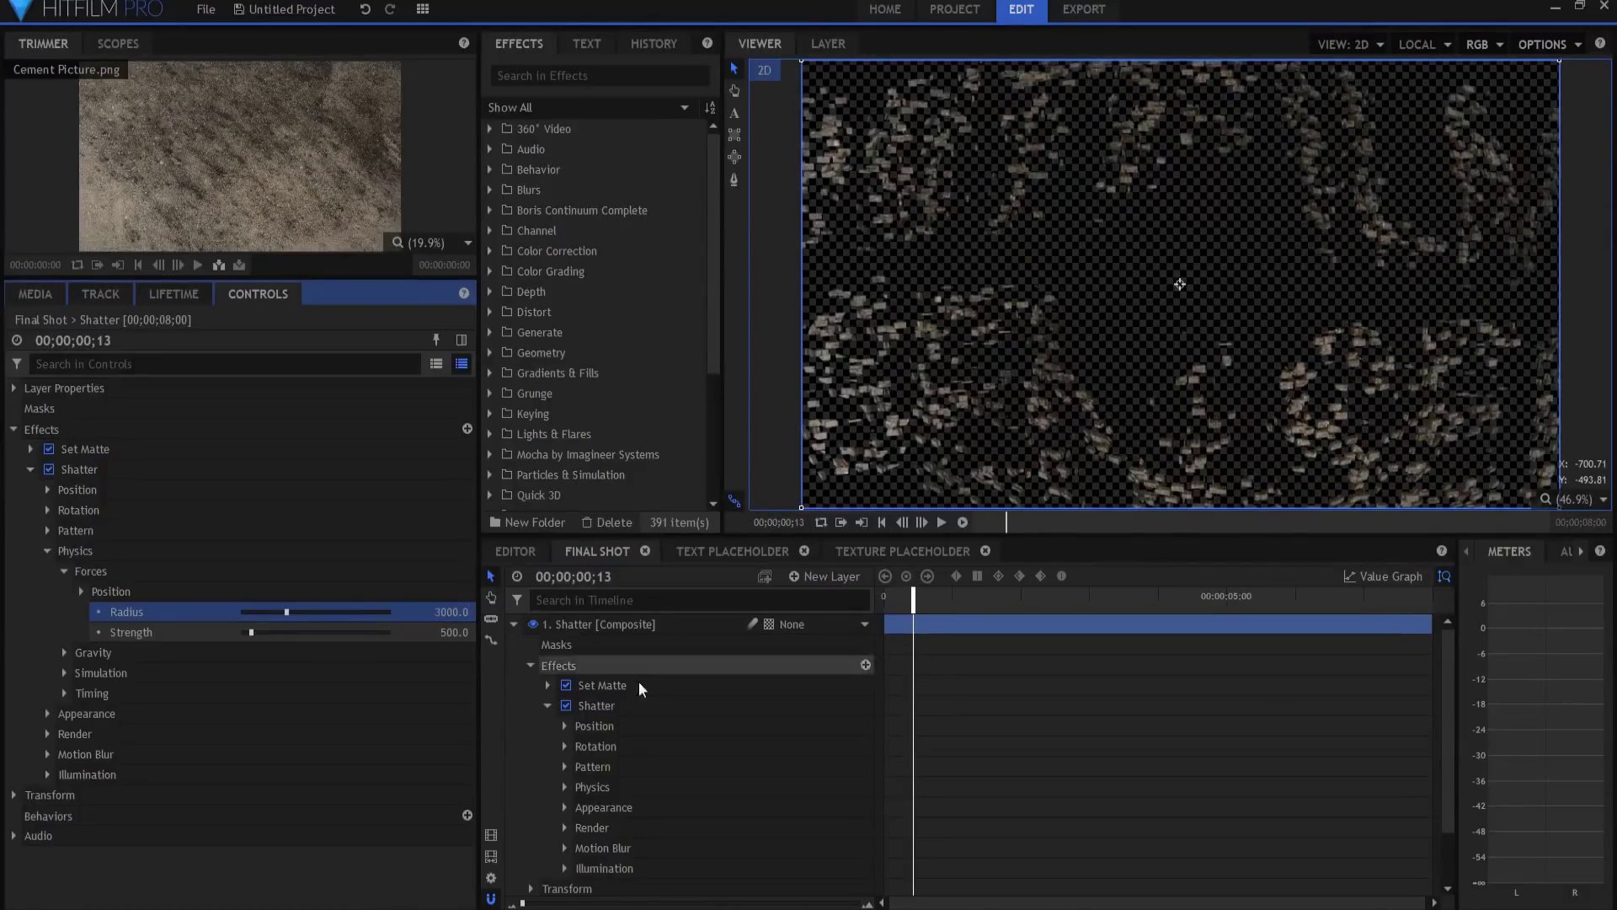
- Set the force Strength to 1500 and preview the letters blowing apart
left_click_drag(914, 607, 901, 606)
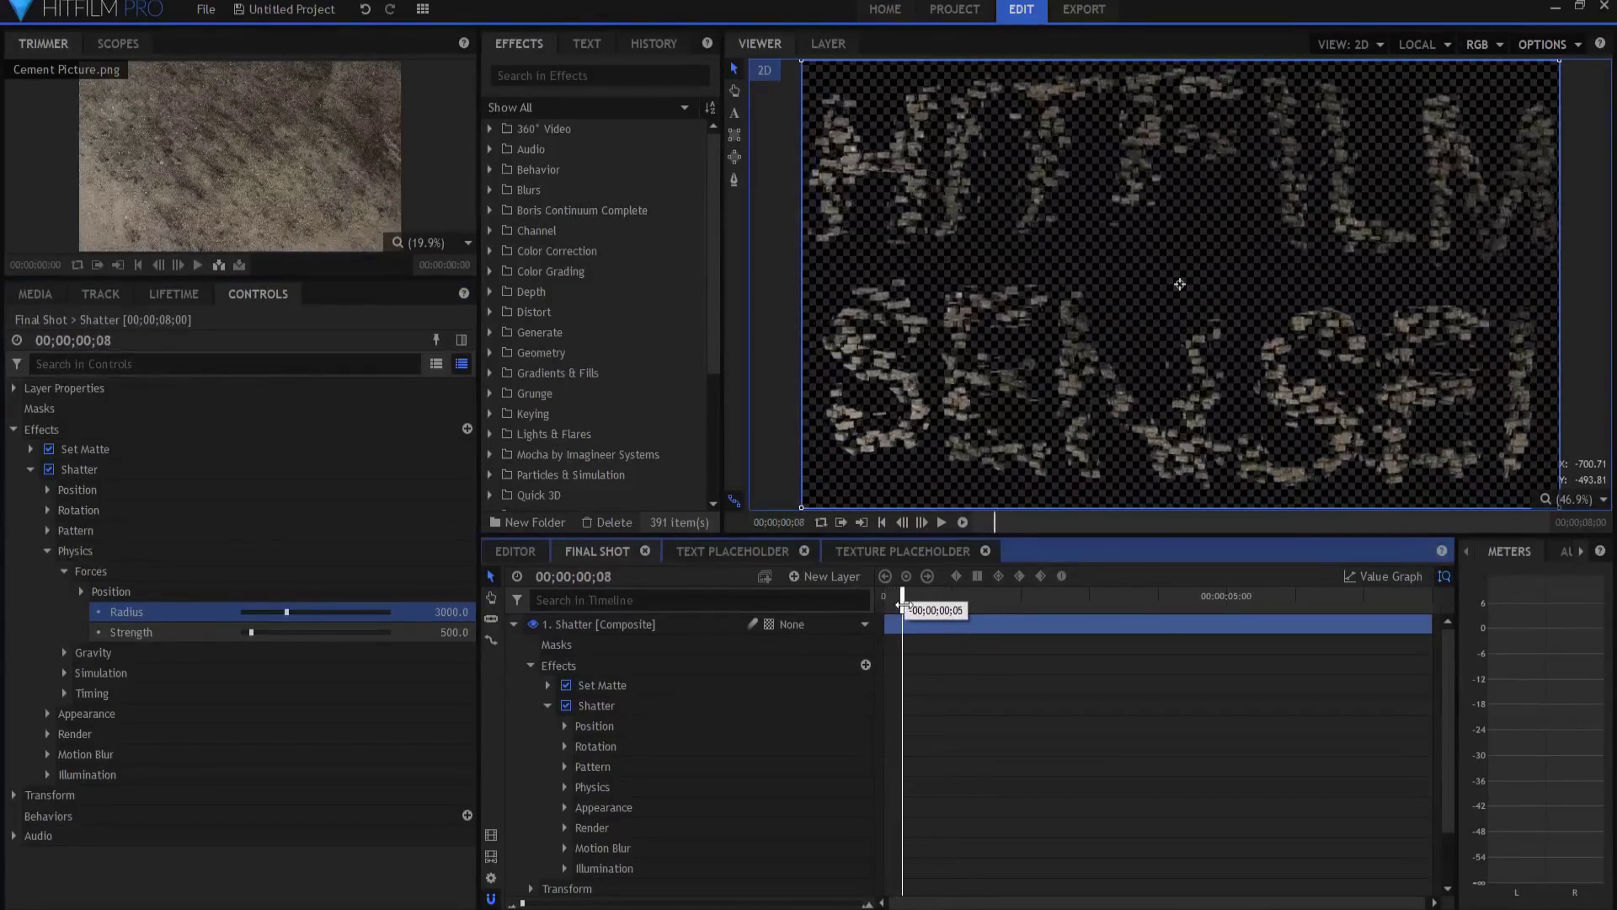
left_click(452, 632)
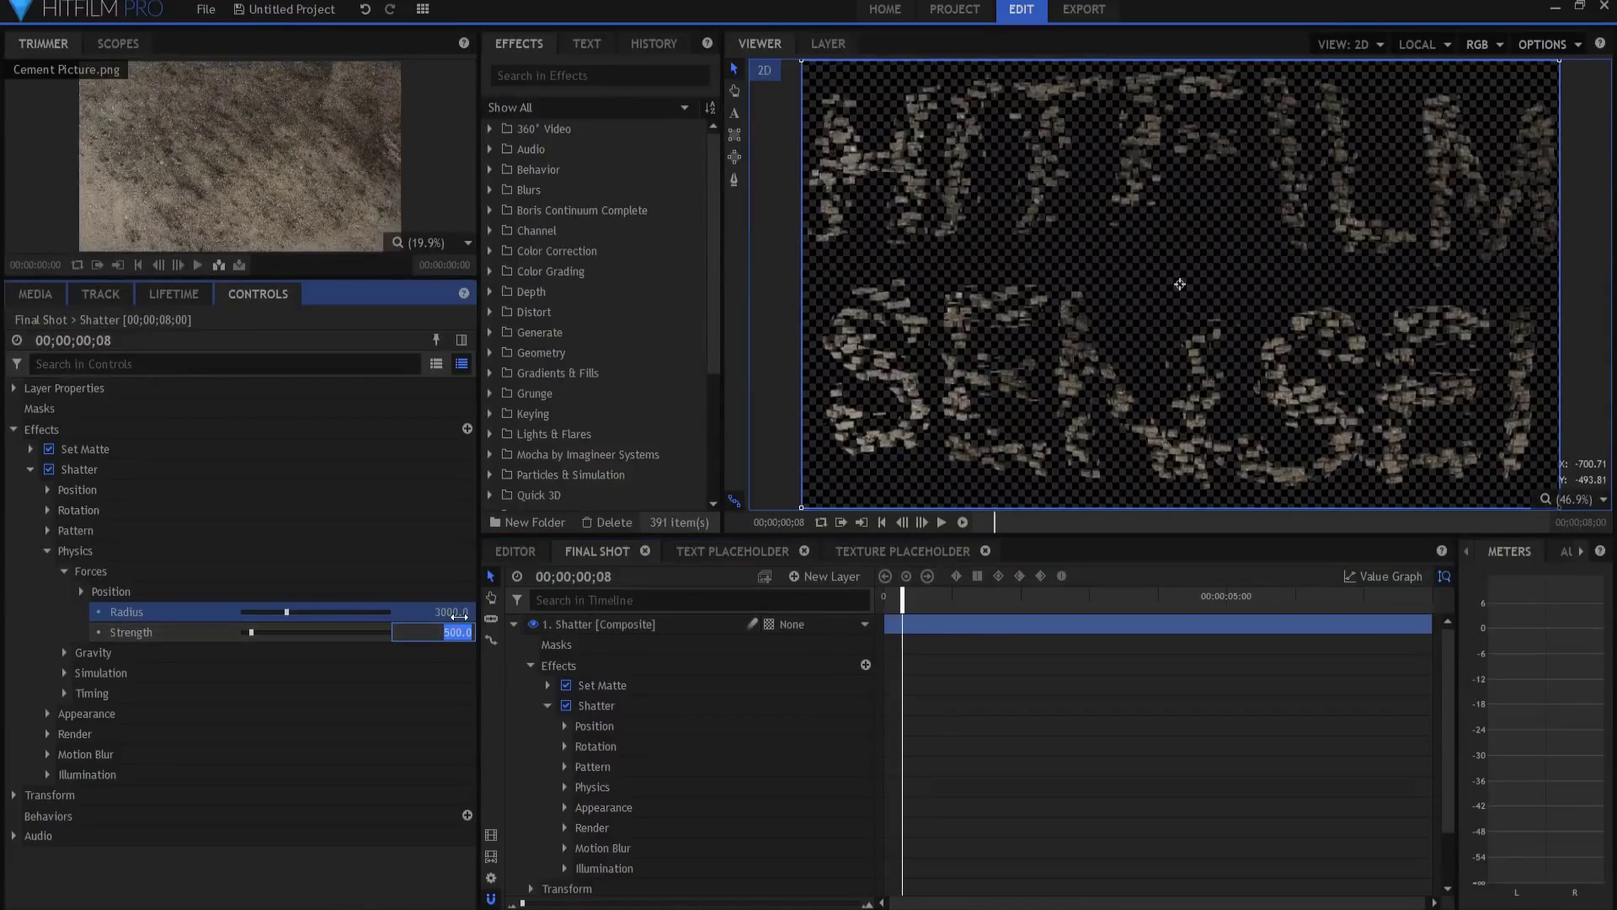
type("1500")
key("Return")
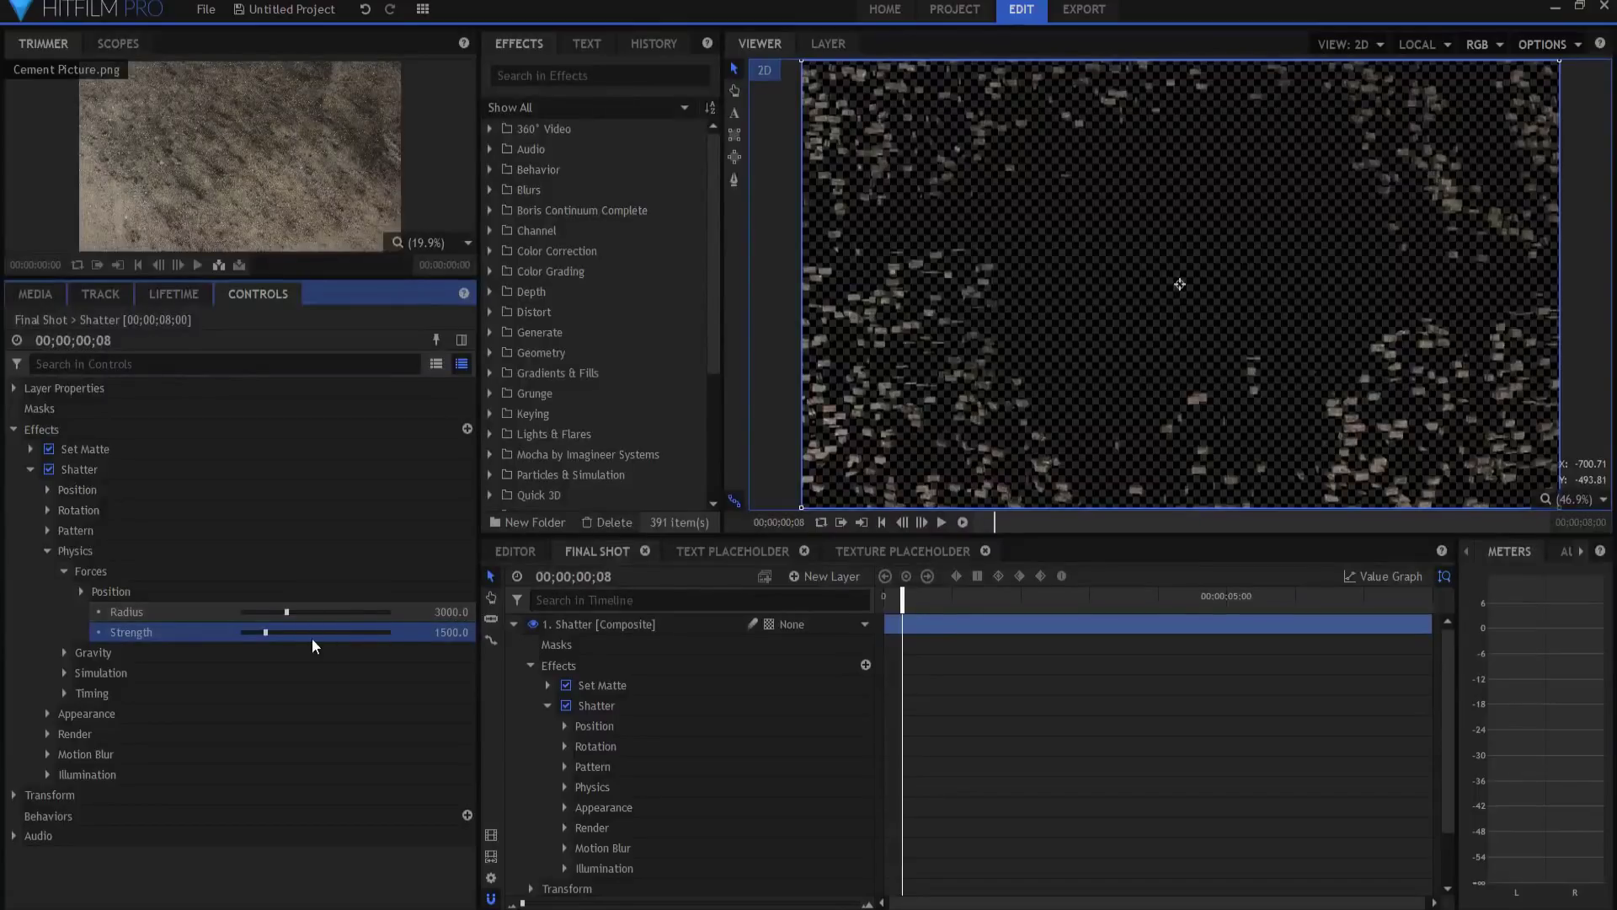
left_click(65, 653)
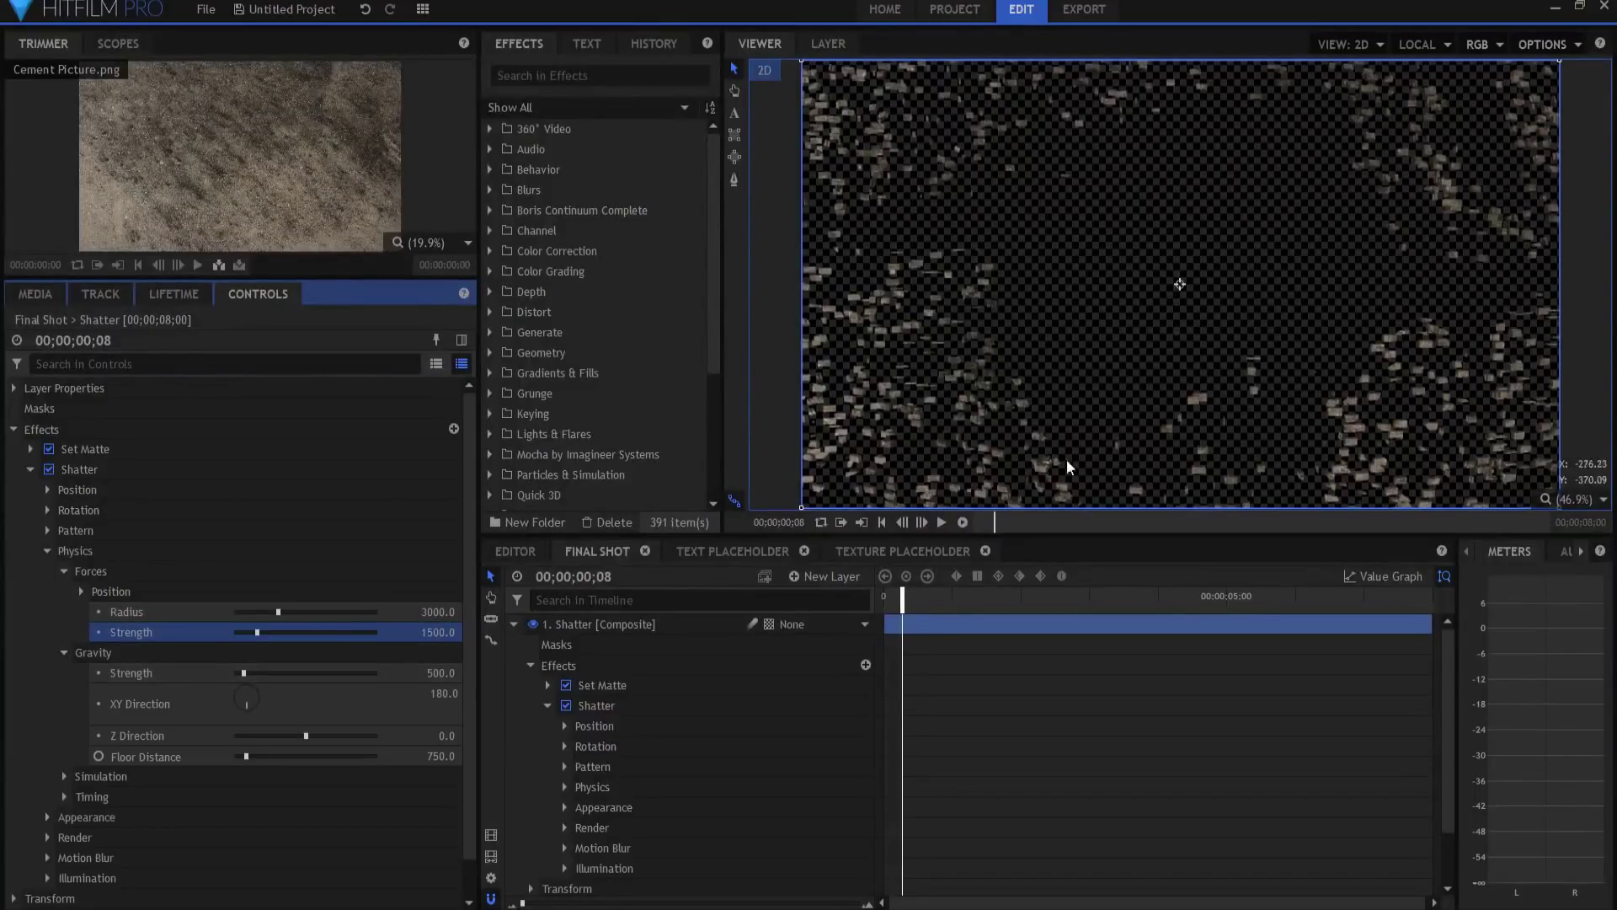
mouse_move(912, 597)
left_mouse_down()
mouse_move(1369, 596)
mouse_move(898, 614)
left_mouse_up()
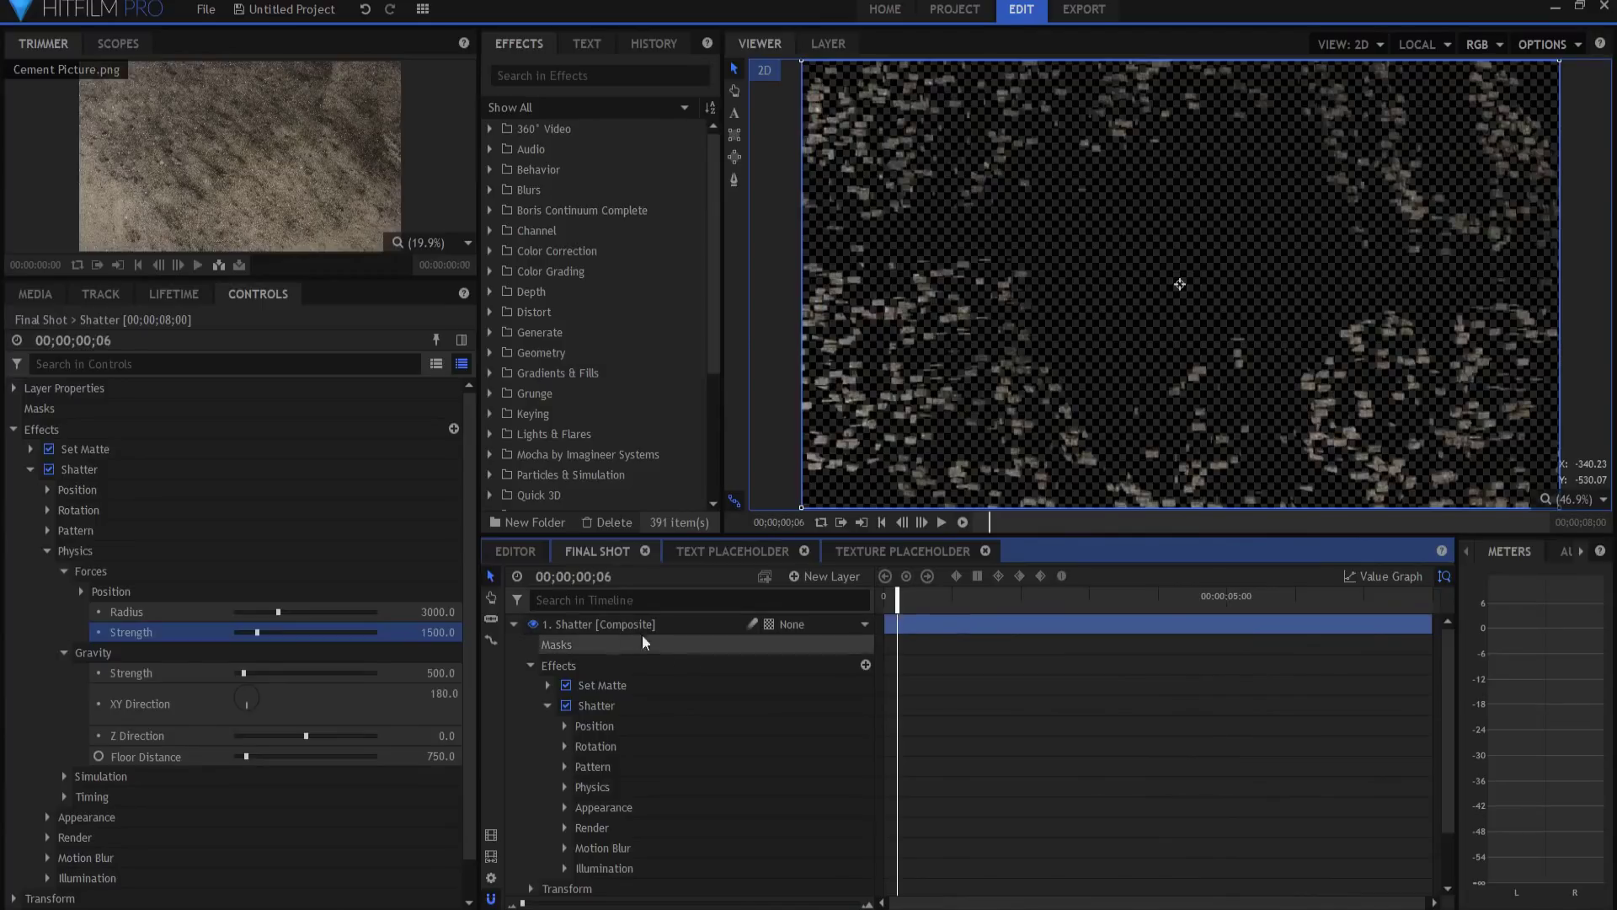
- Set the gravity Strength to 1500 and preview the fragments falling
left_click(438, 672)
type("15")
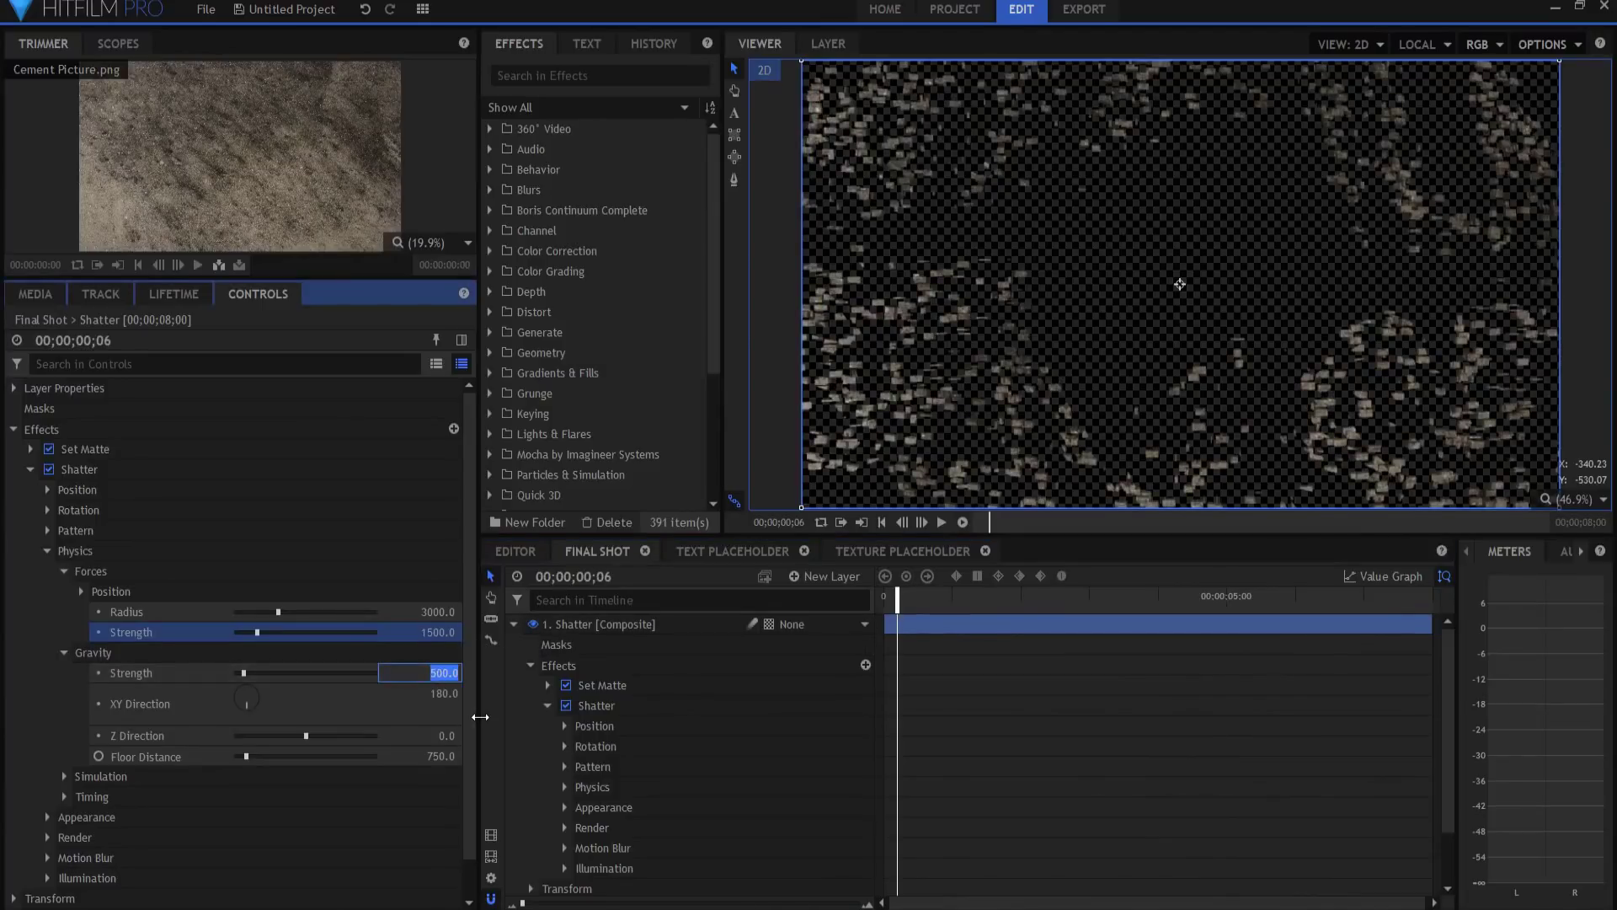
key("Return")
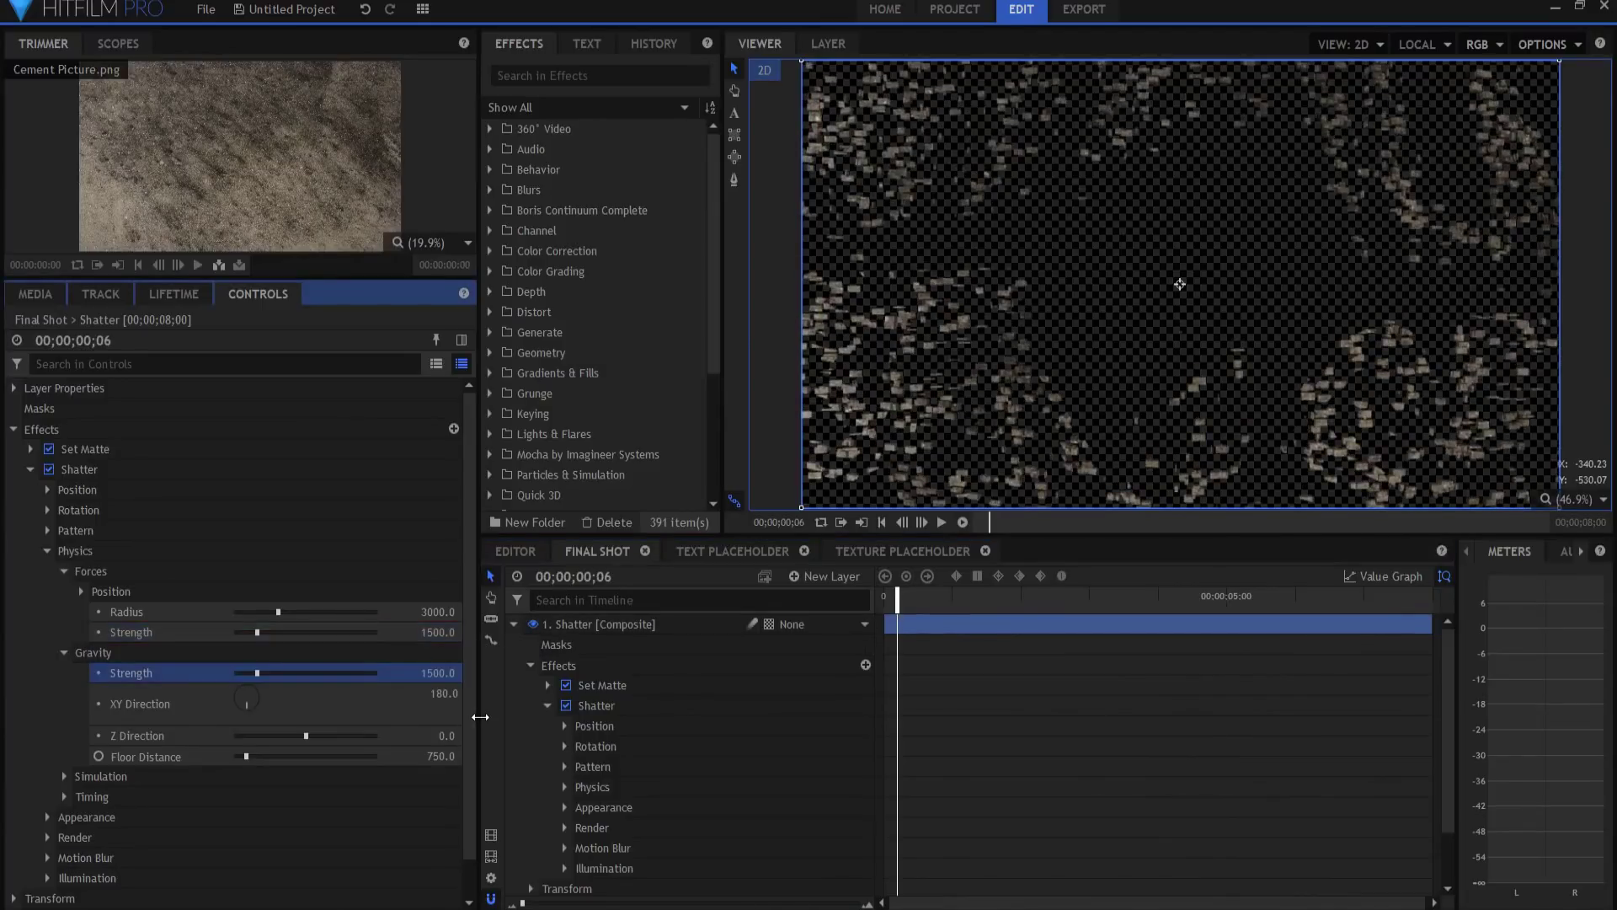
left_click_drag(899, 607, 1186, 600)
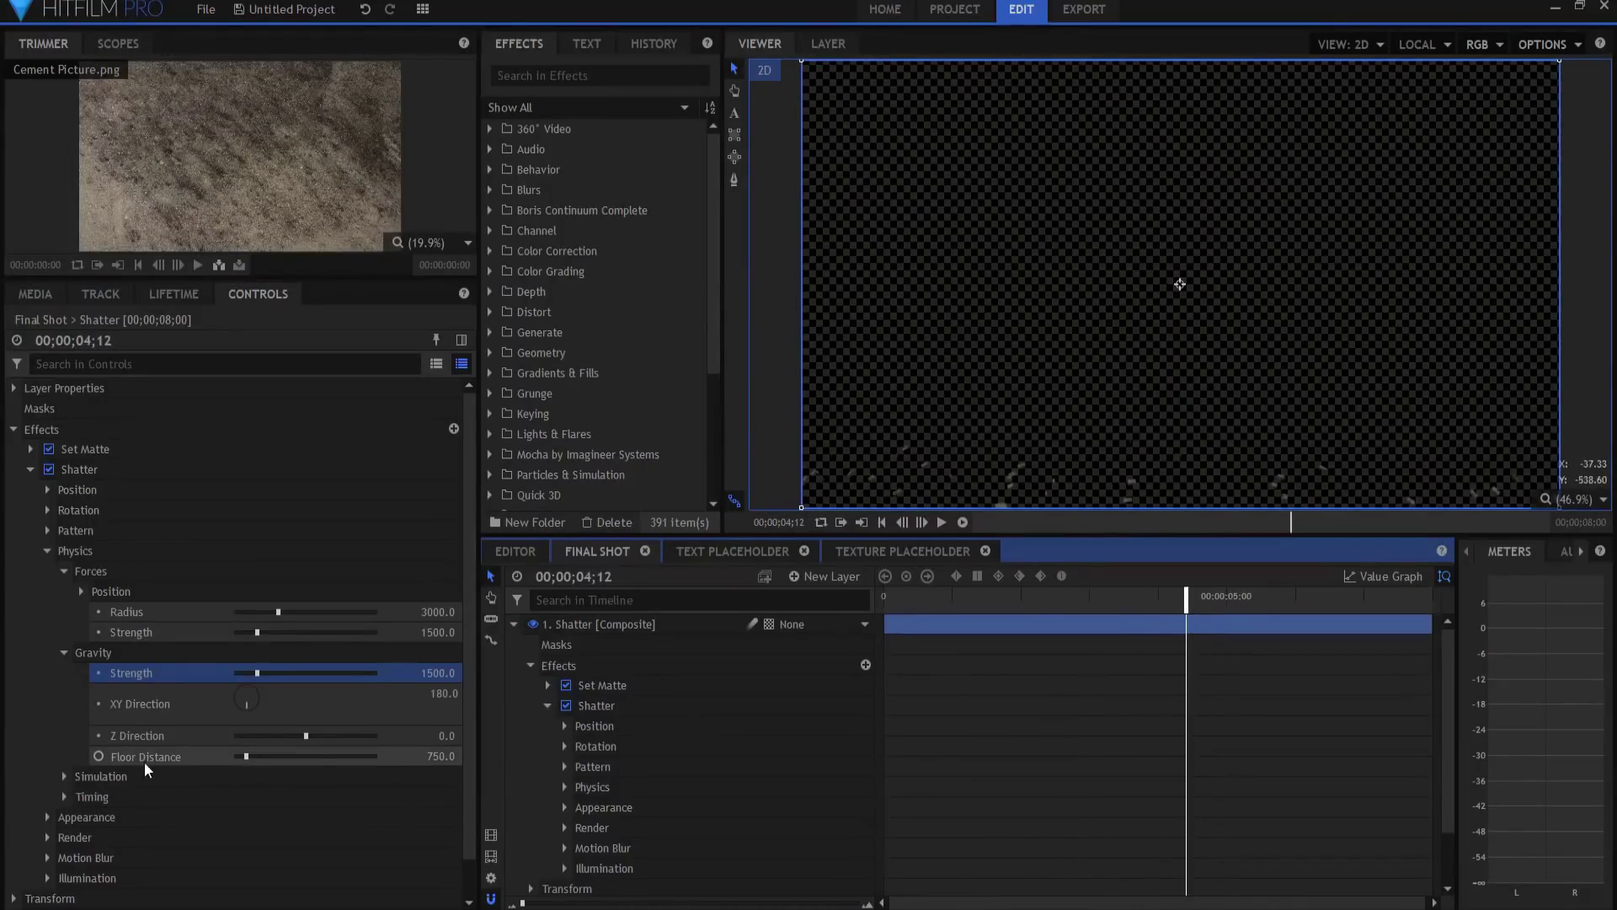
- Set the gravity Floor Distance to 5000 and preview near the start
left_click(435, 758)
type("5")
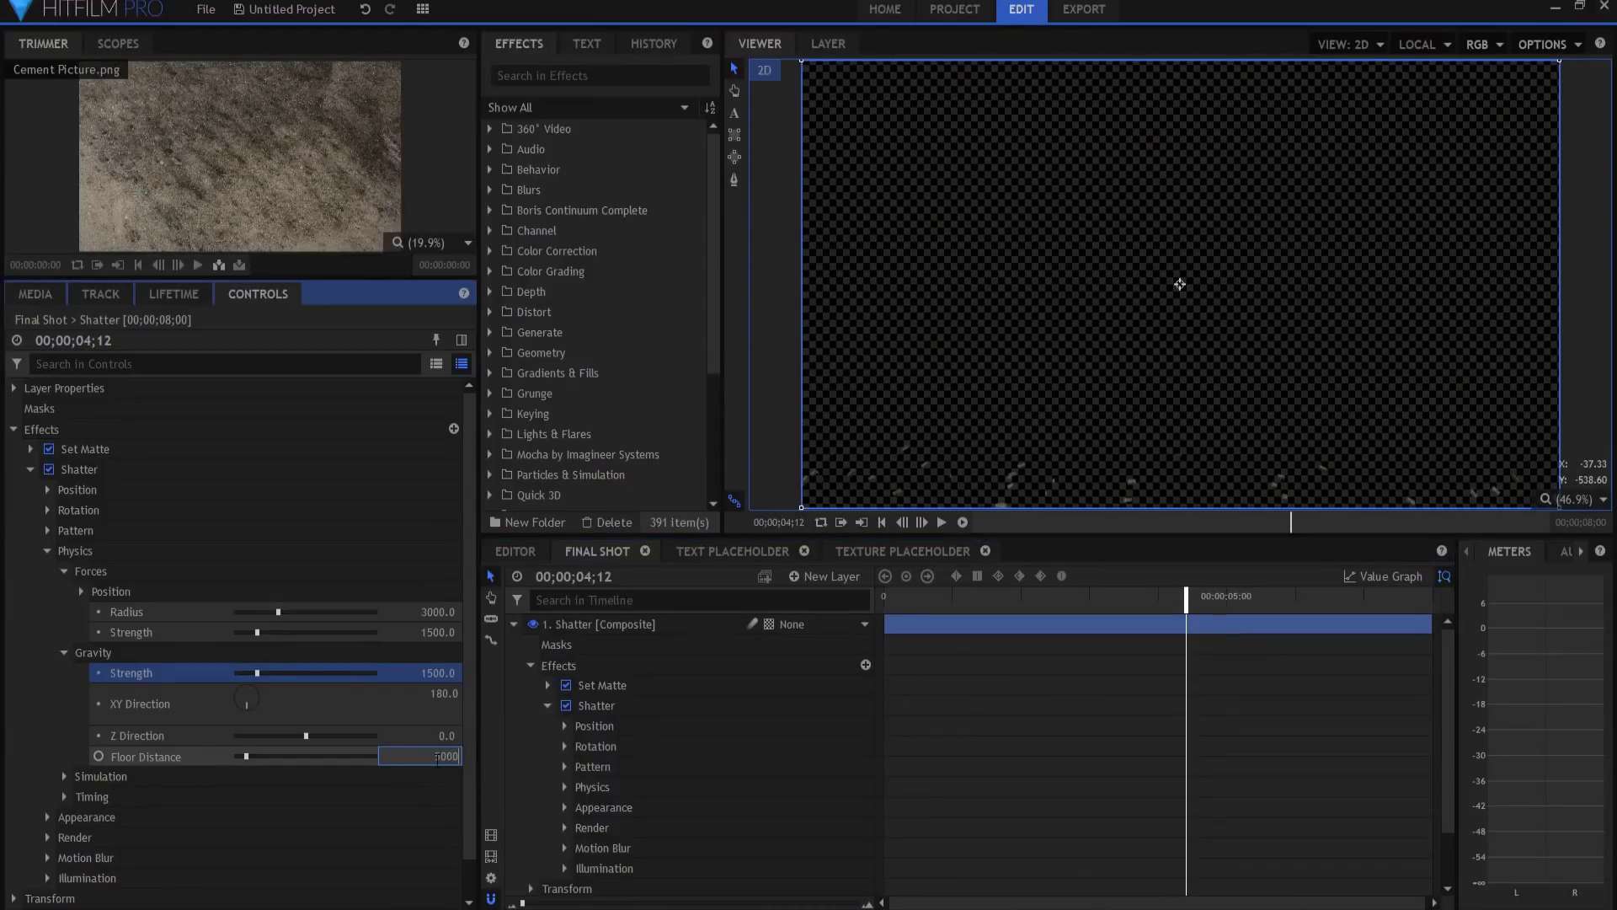
type("000")
key("Return")
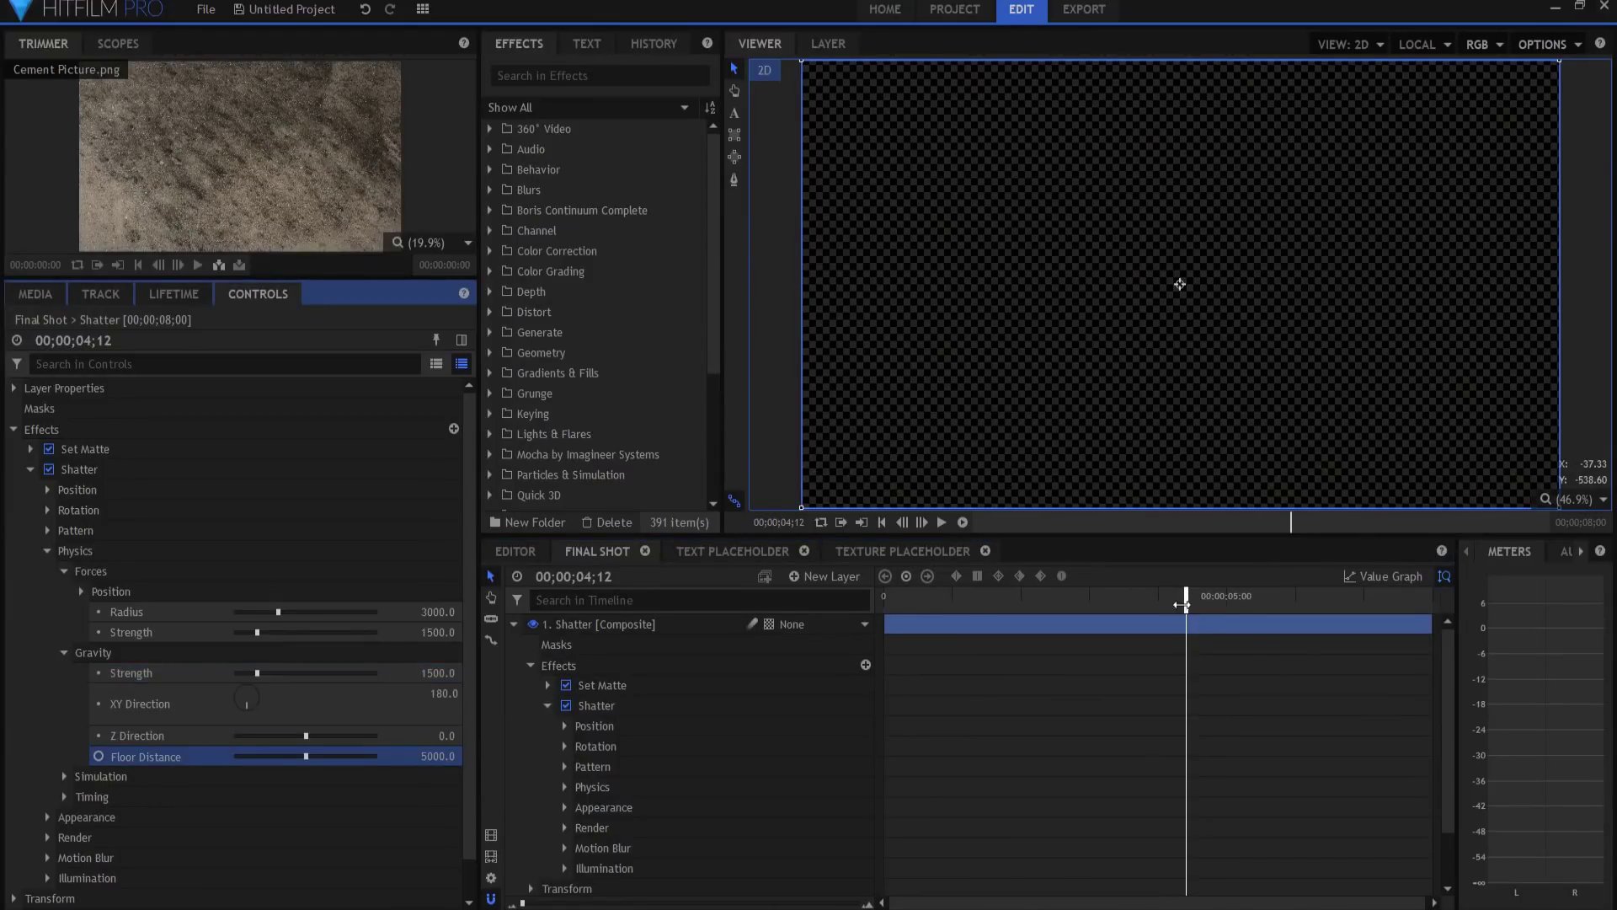
left_click_drag(1182, 604, 1098, 604)
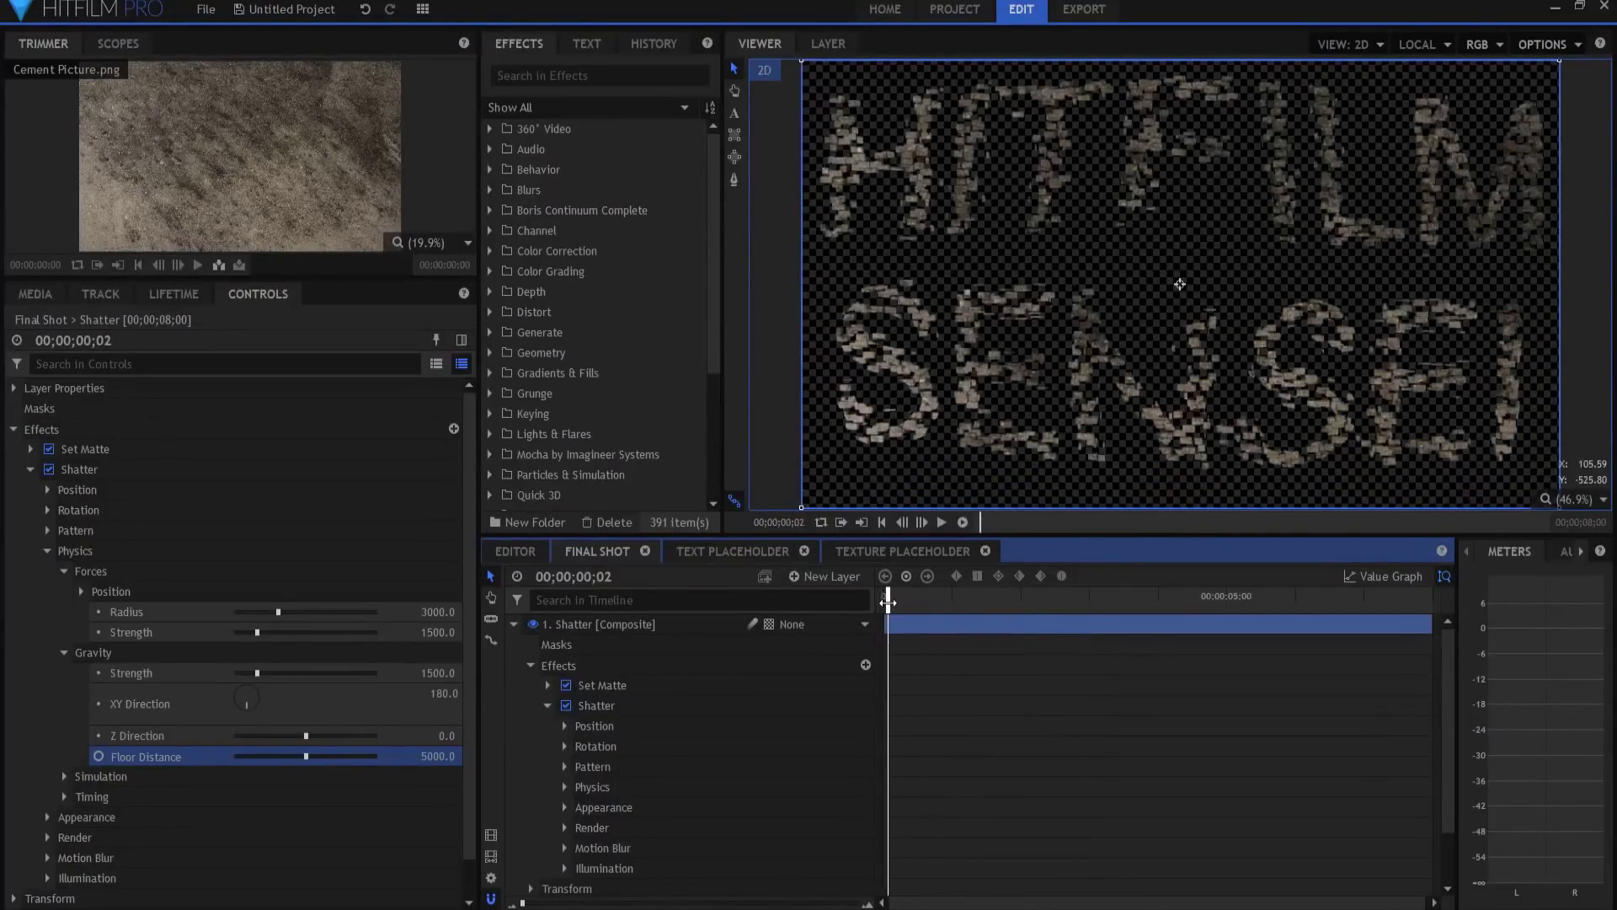
- Switch the Shatter pattern type to Hex and preview the shards
left_click(47, 529)
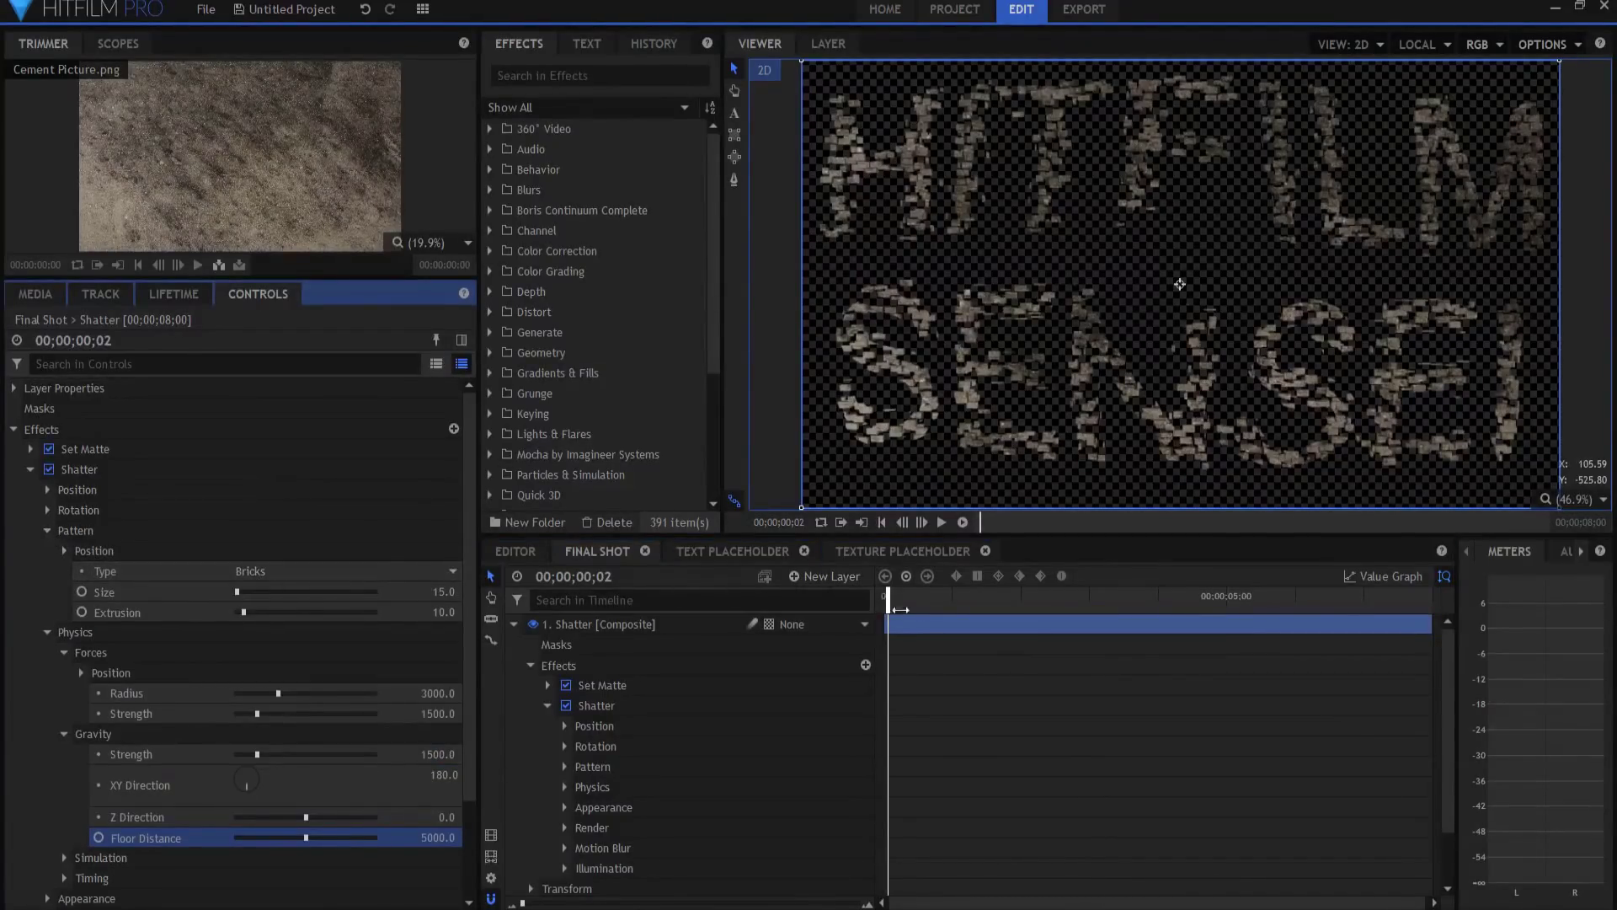
left_click_drag(889, 607, 895, 607)
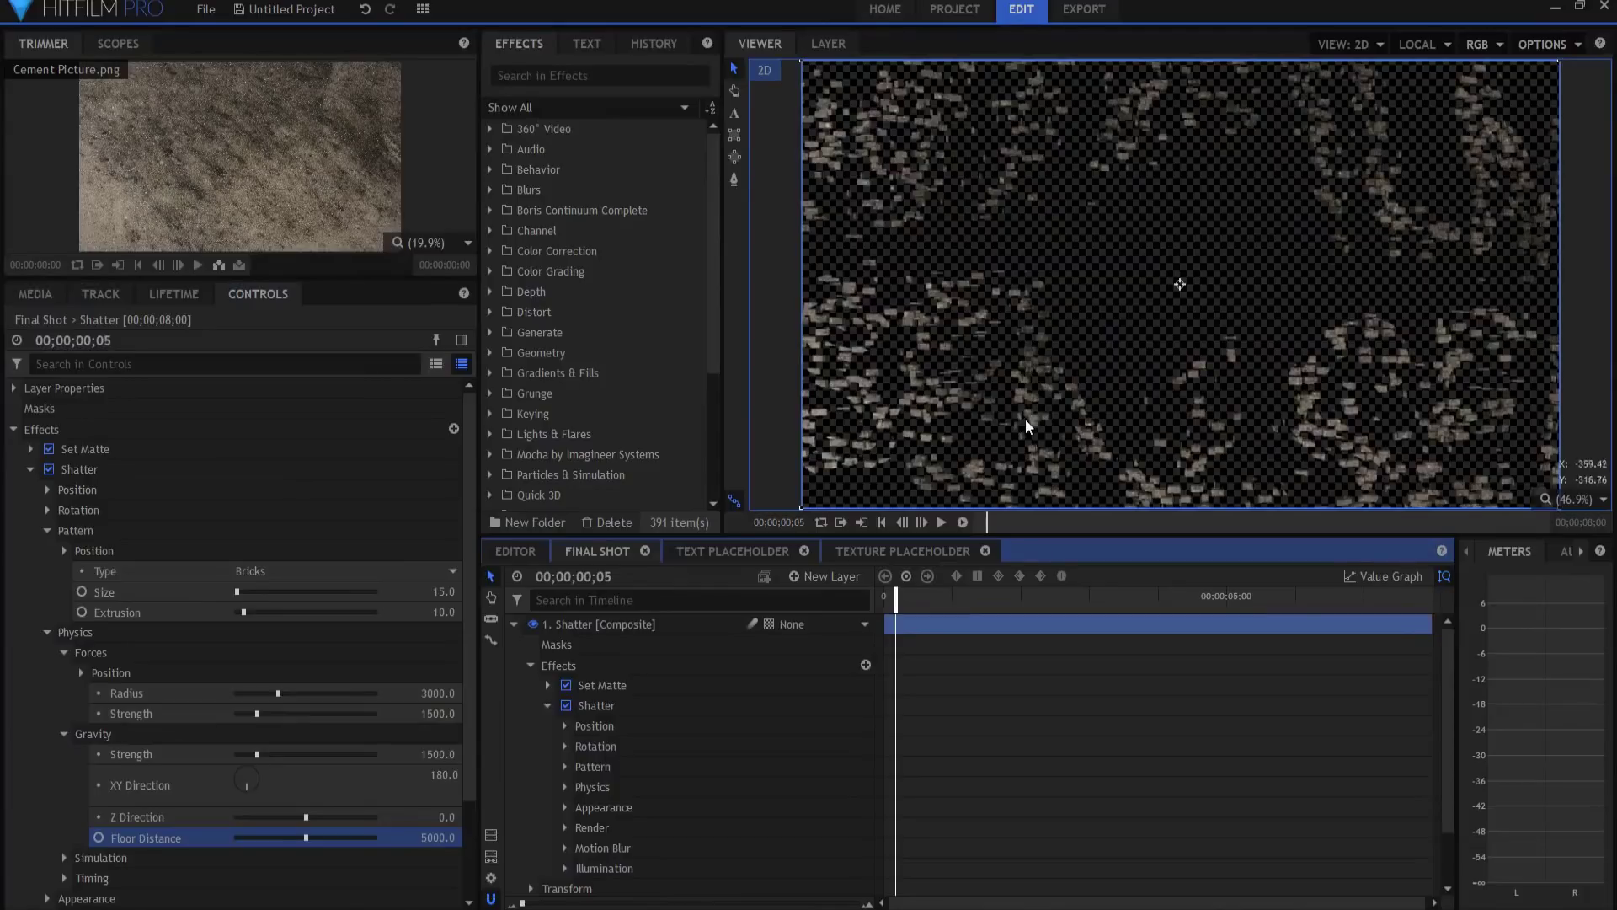
left_click(292, 568)
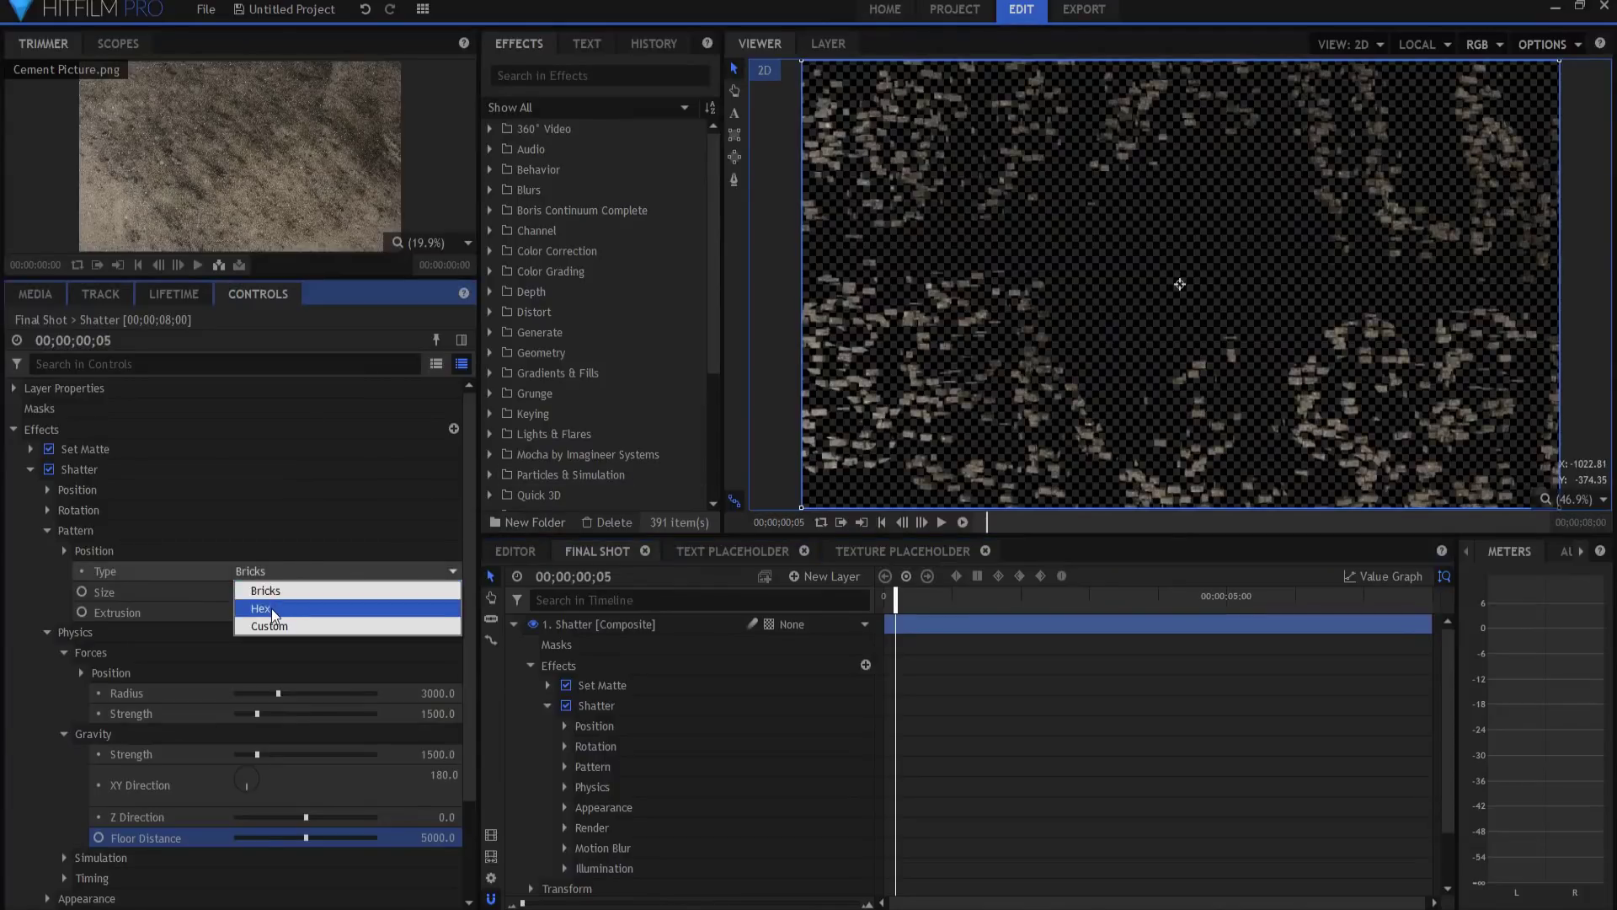
left_click(272, 608)
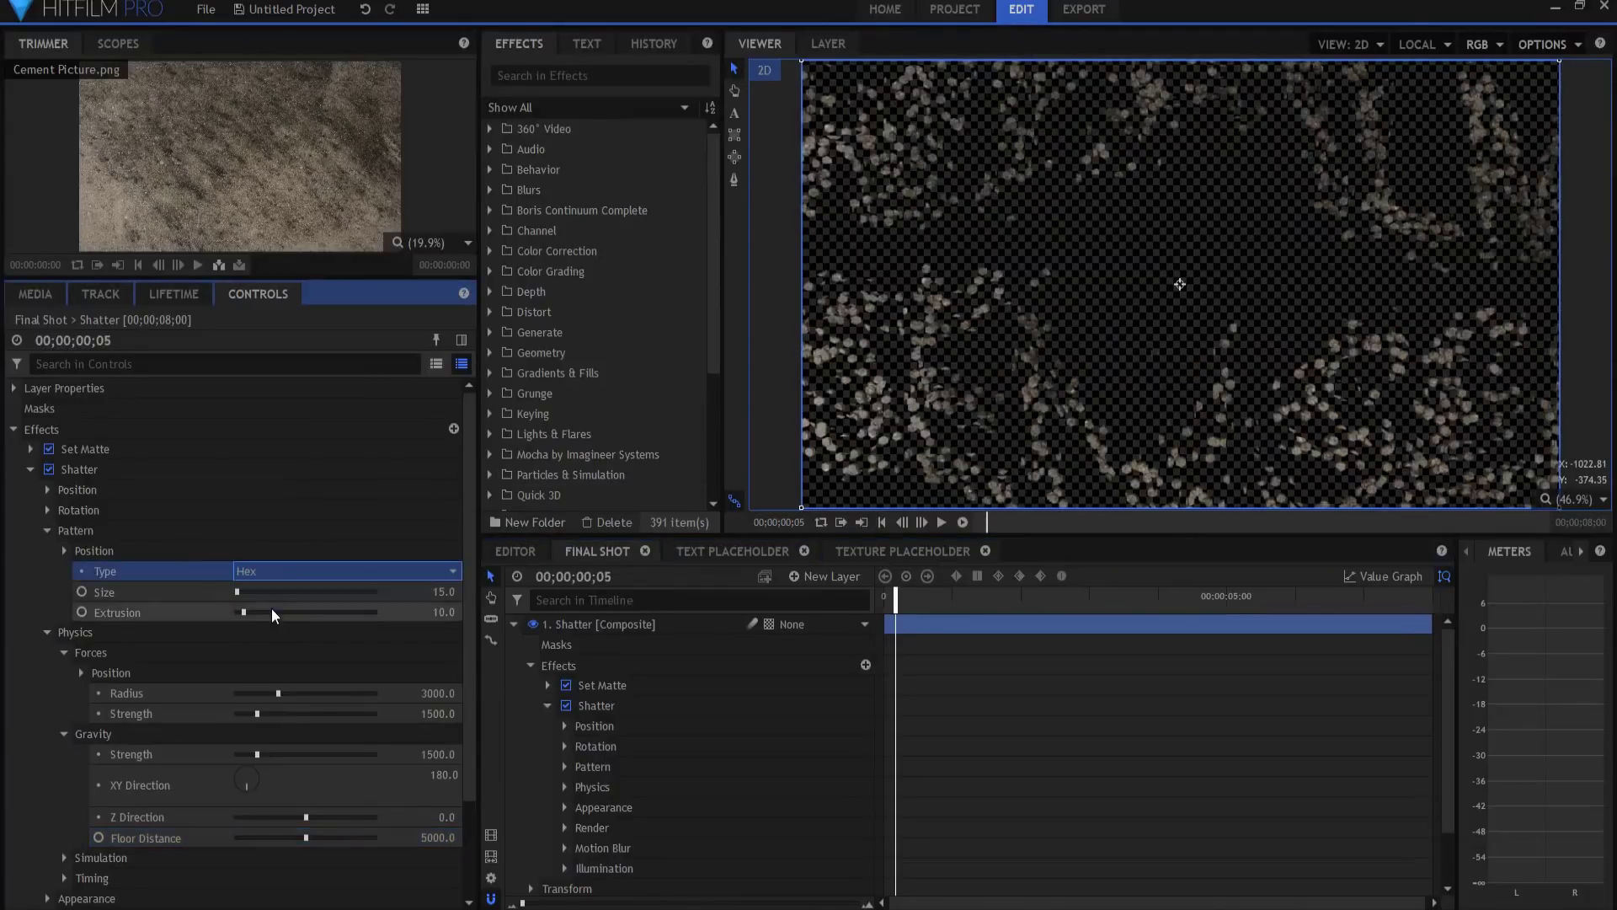
left_click(897, 600)
left_click_drag(898, 600, 888, 601)
left_click(891, 599)
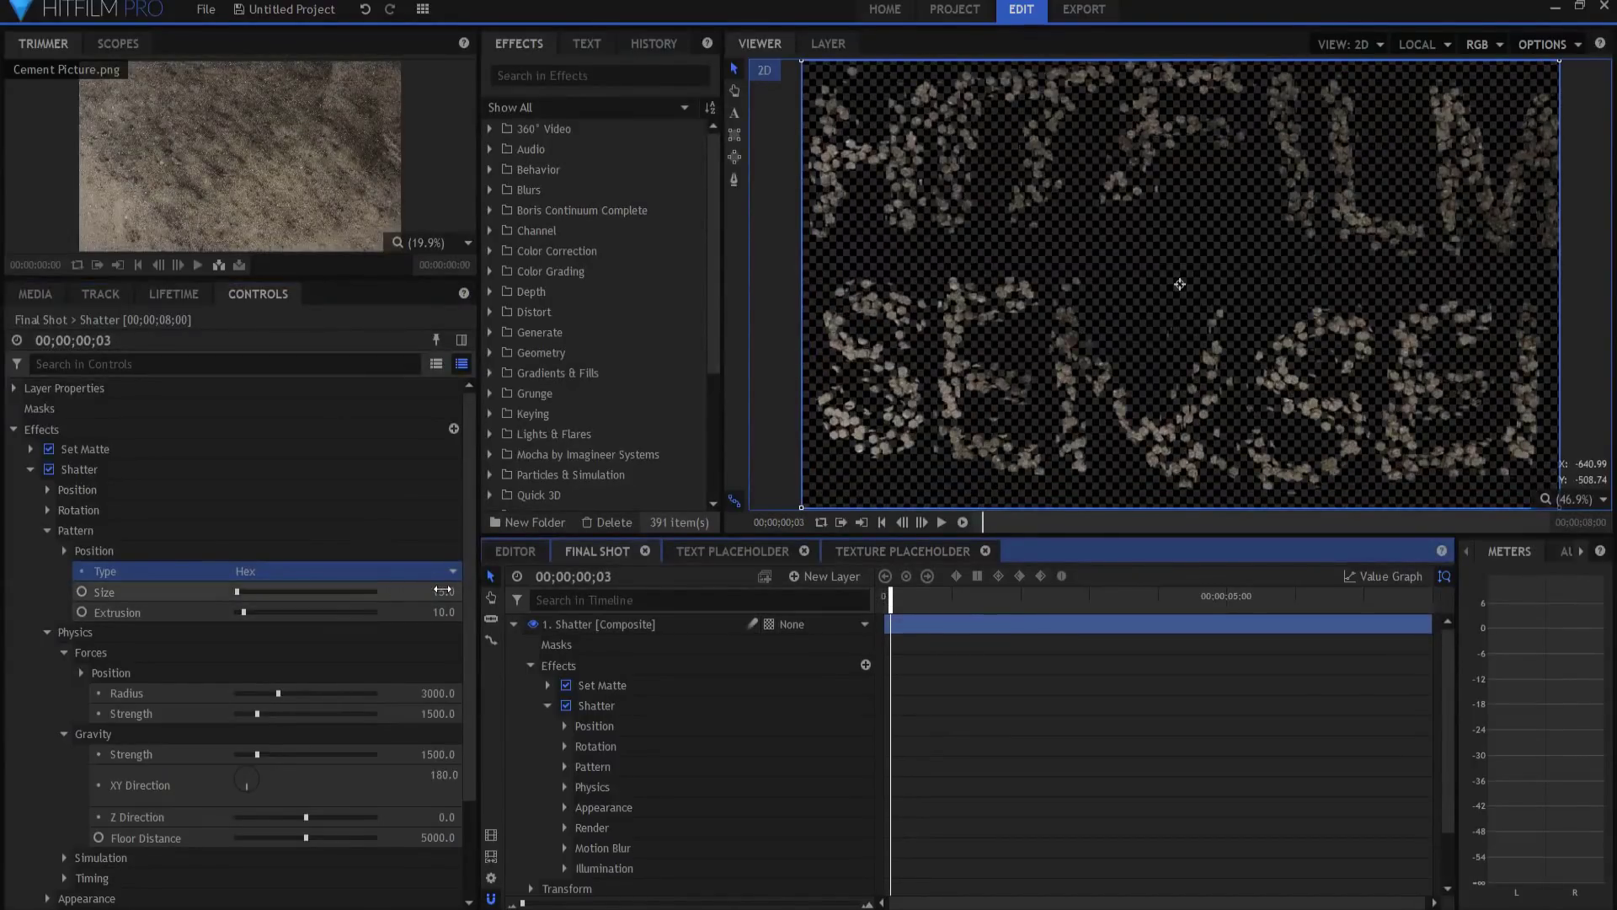
- Enlarge the hex shards to Size 15 and keep Extrusion at 10
mouse_move(442, 591)
left_mouse_down()
mouse_move(467, 590)
mouse_move(434, 591)
left_mouse_up()
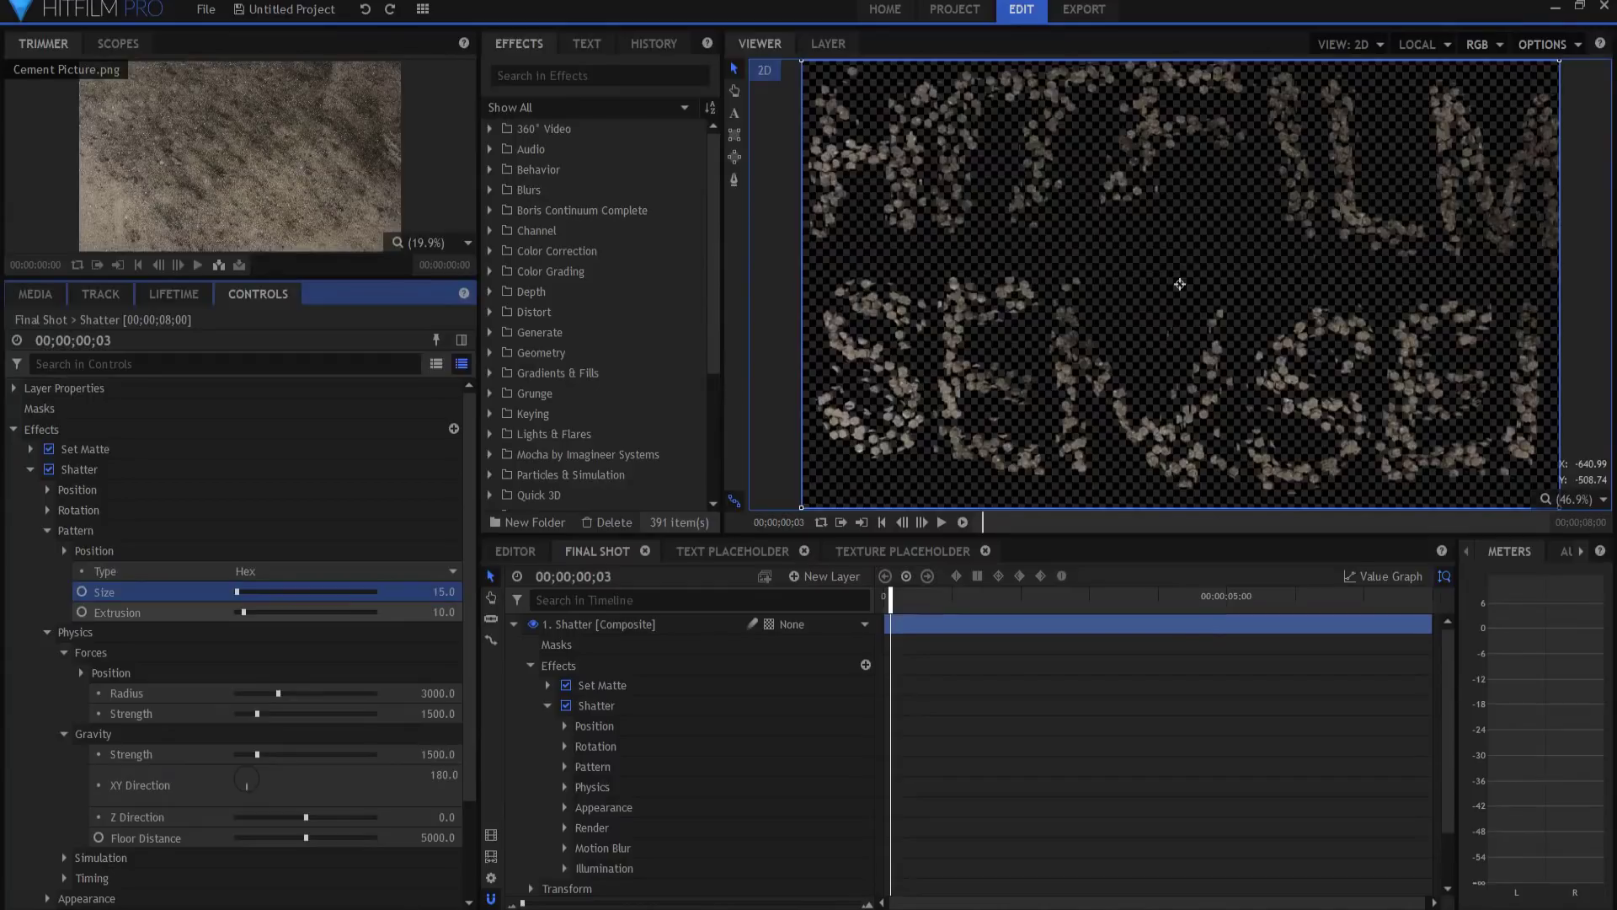
mouse_move(444, 612)
left_mouse_down()
mouse_move(472, 612)
mouse_move(444, 613)
left_mouse_up()
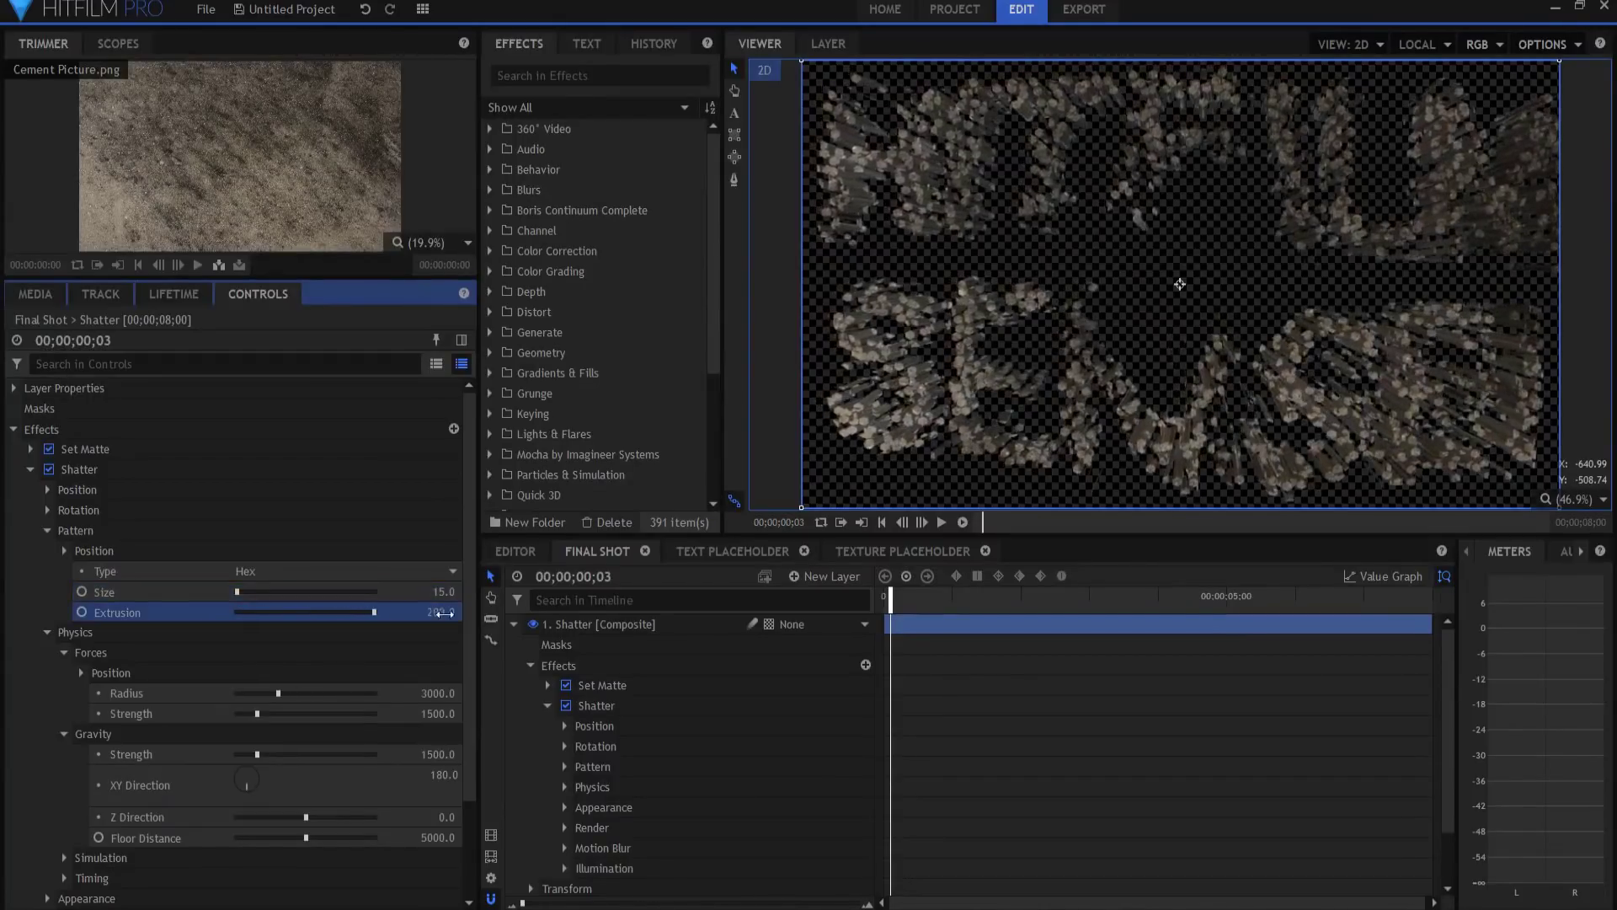
key("ctrl+z")
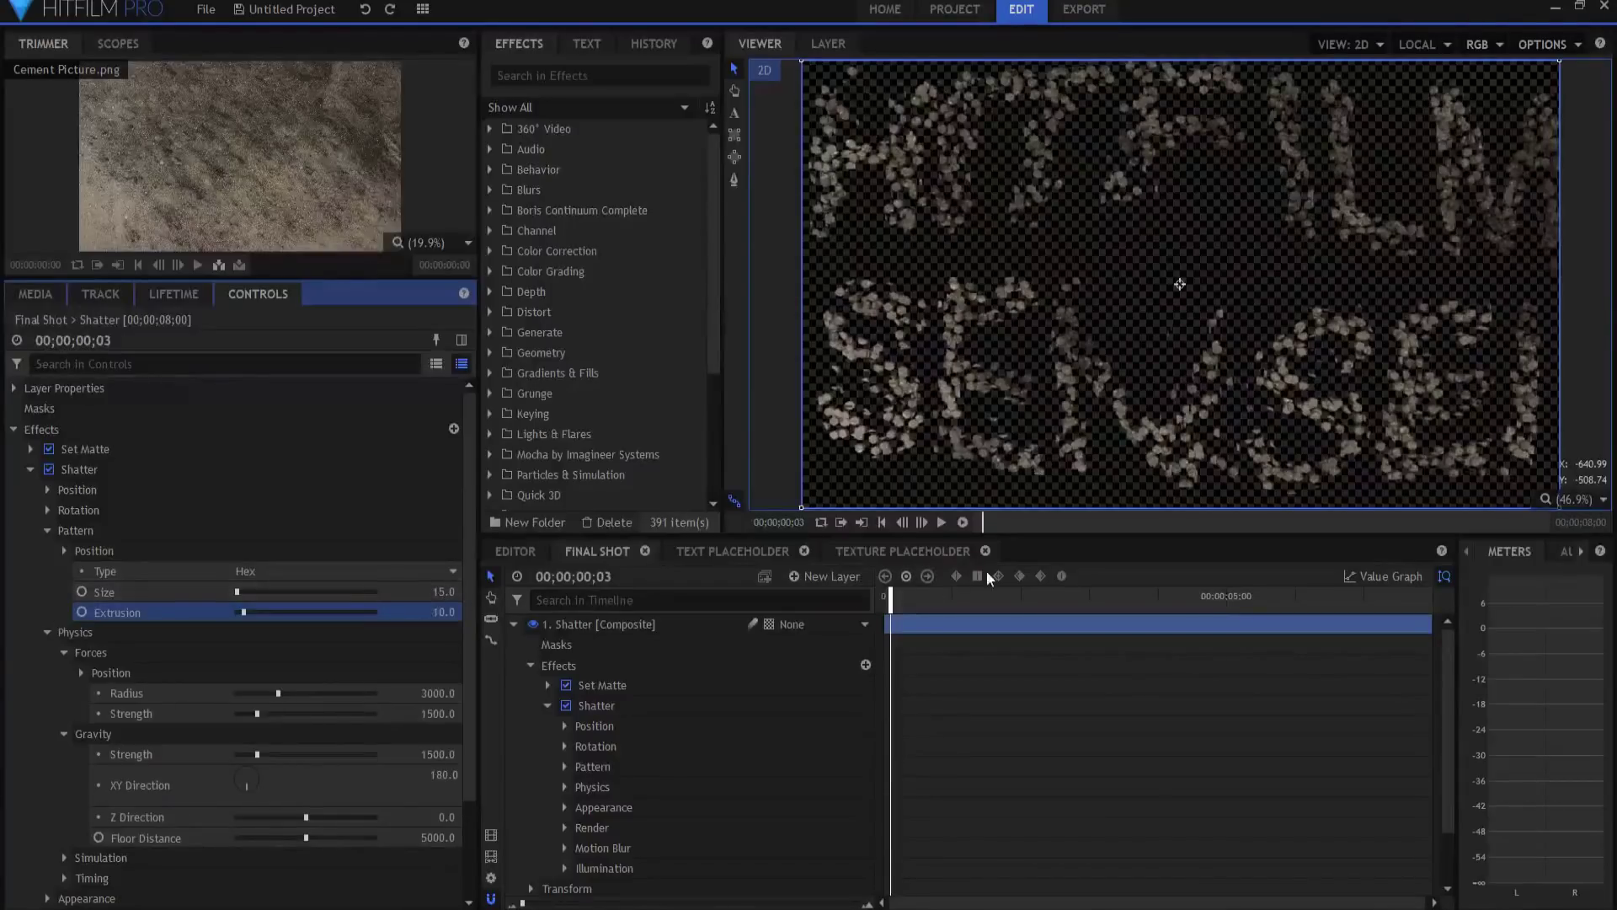
mouse_move(891, 603)
left_mouse_down()
mouse_move(922, 606)
mouse_move(879, 613)
left_mouse_up()
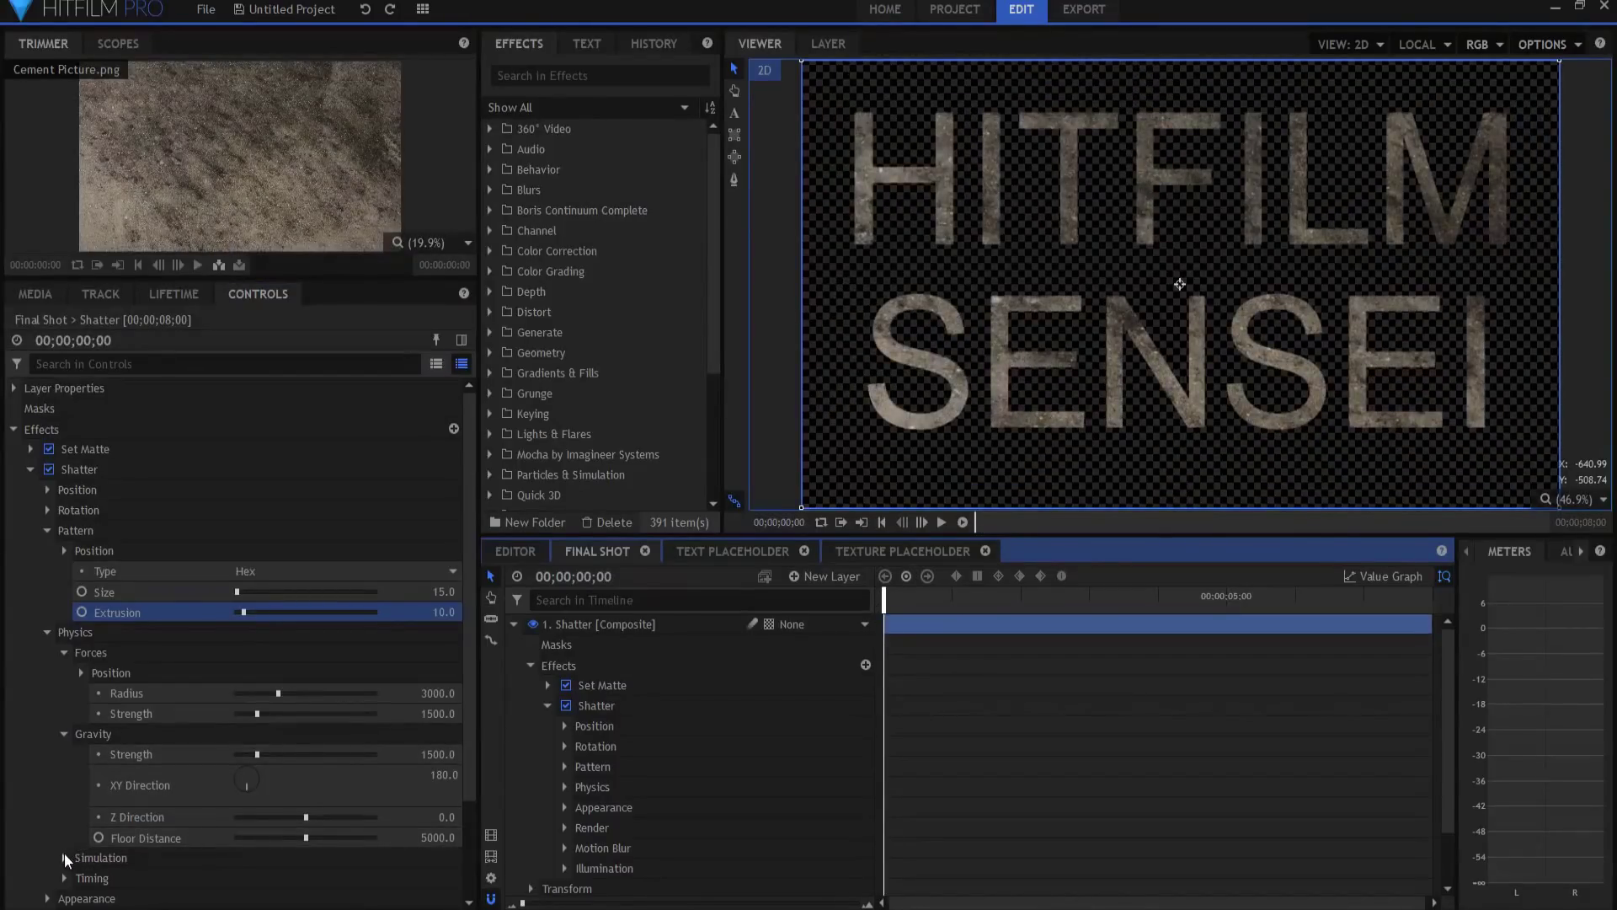
- Set Simulation Rotation Speed and Randomness to 100, preview, and collapse the Shatter layer
left_click(64, 856)
scroll(108, 771, "down", 3)
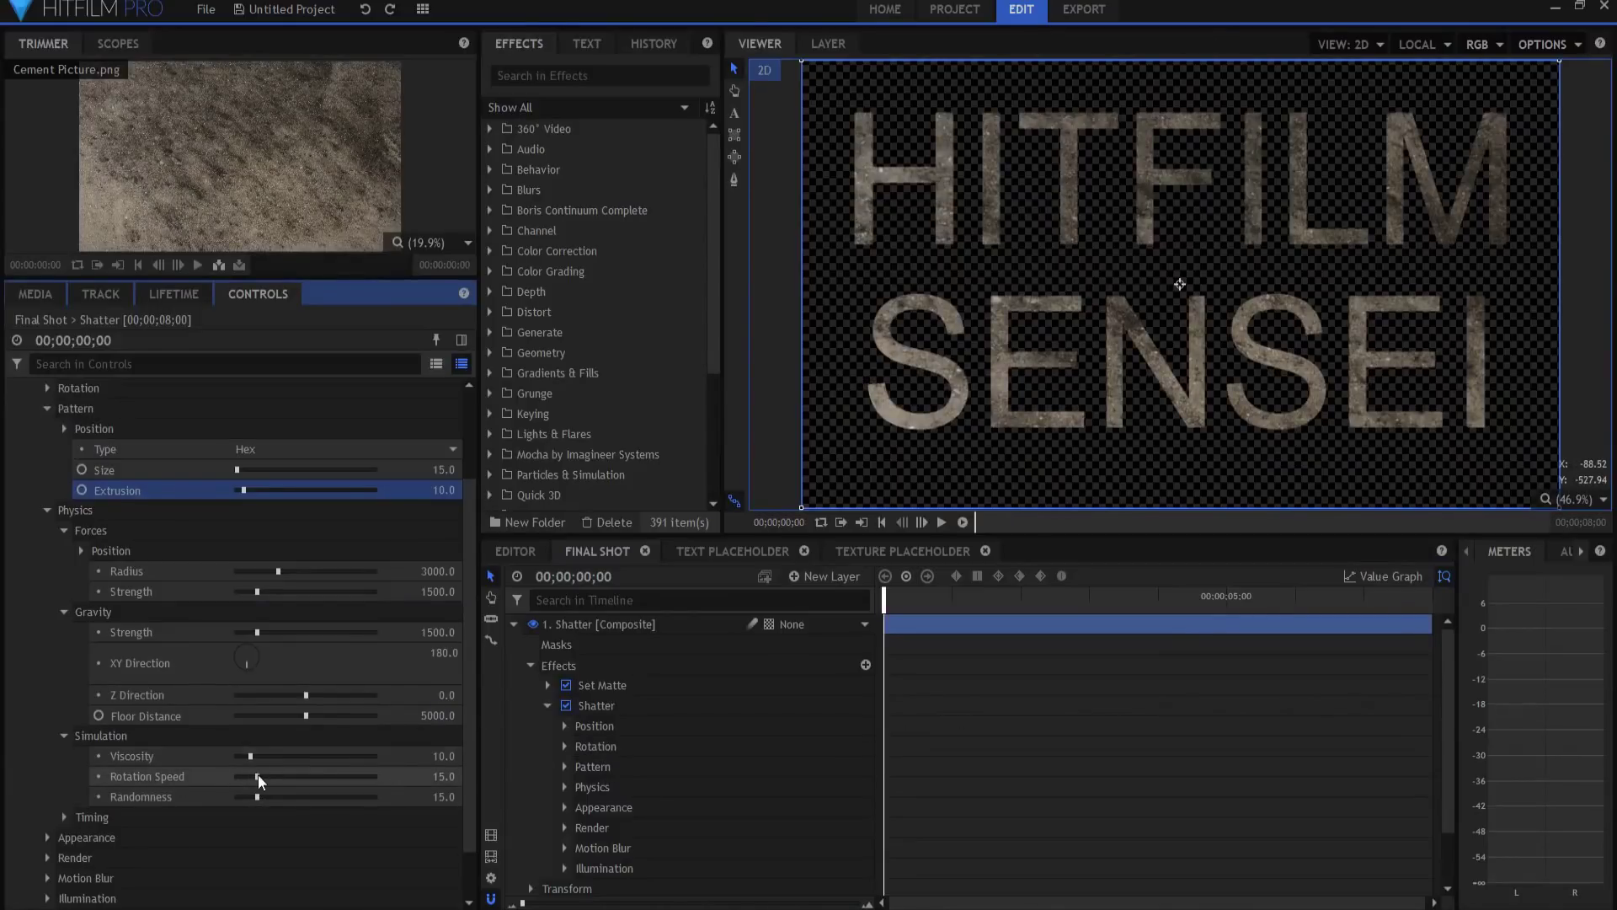
left_click_drag(255, 778, 518, 777)
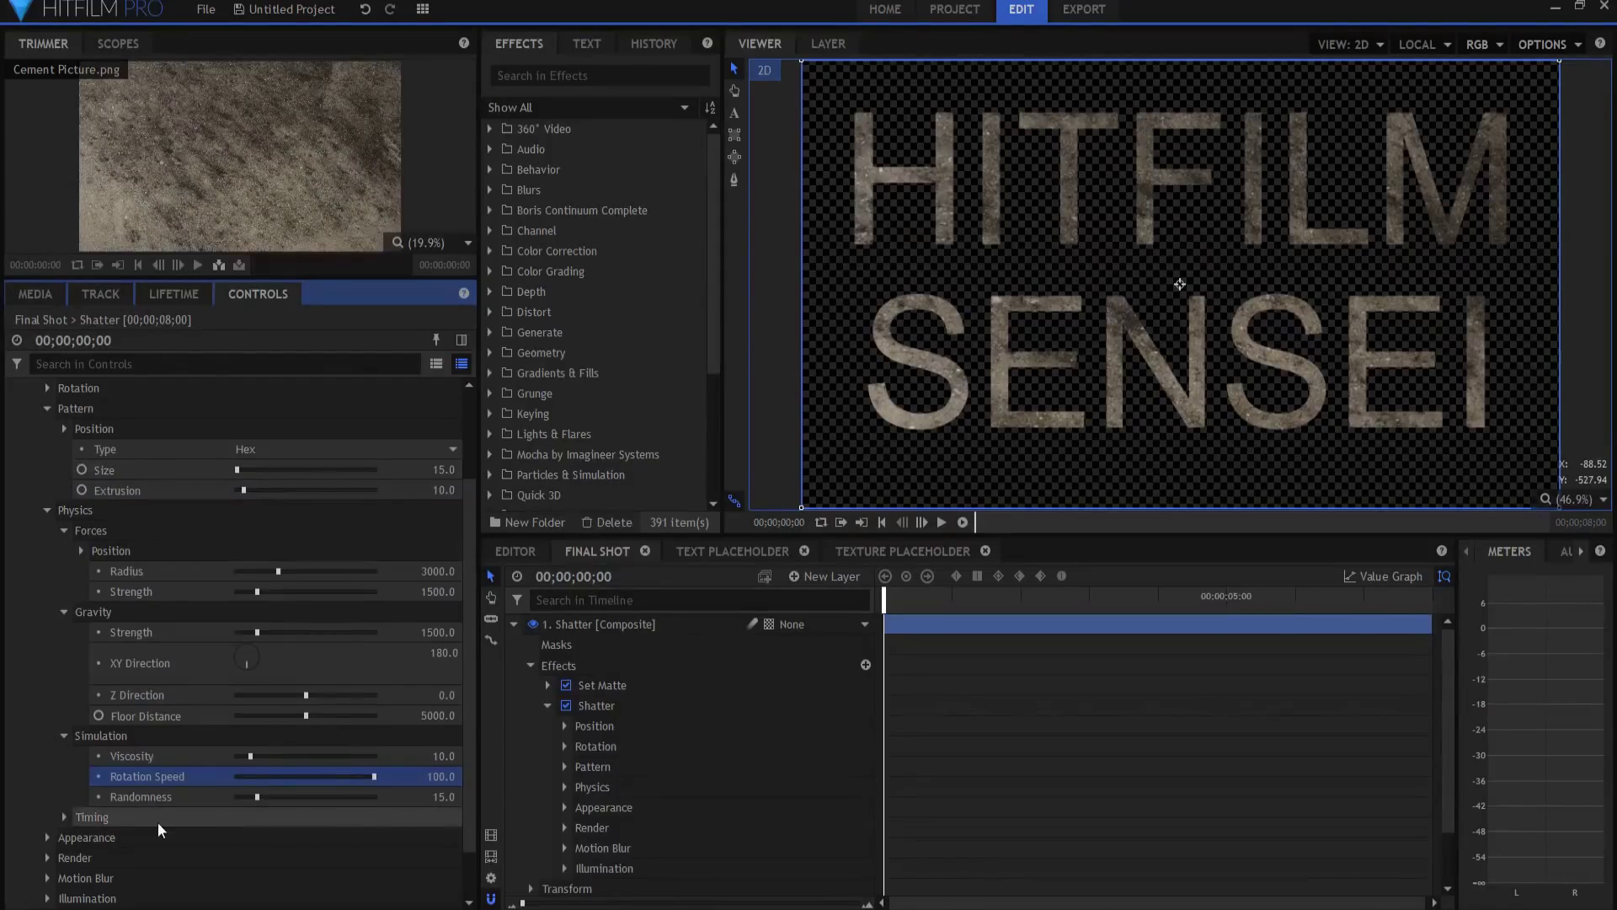
left_click_drag(257, 795, 281, 796)
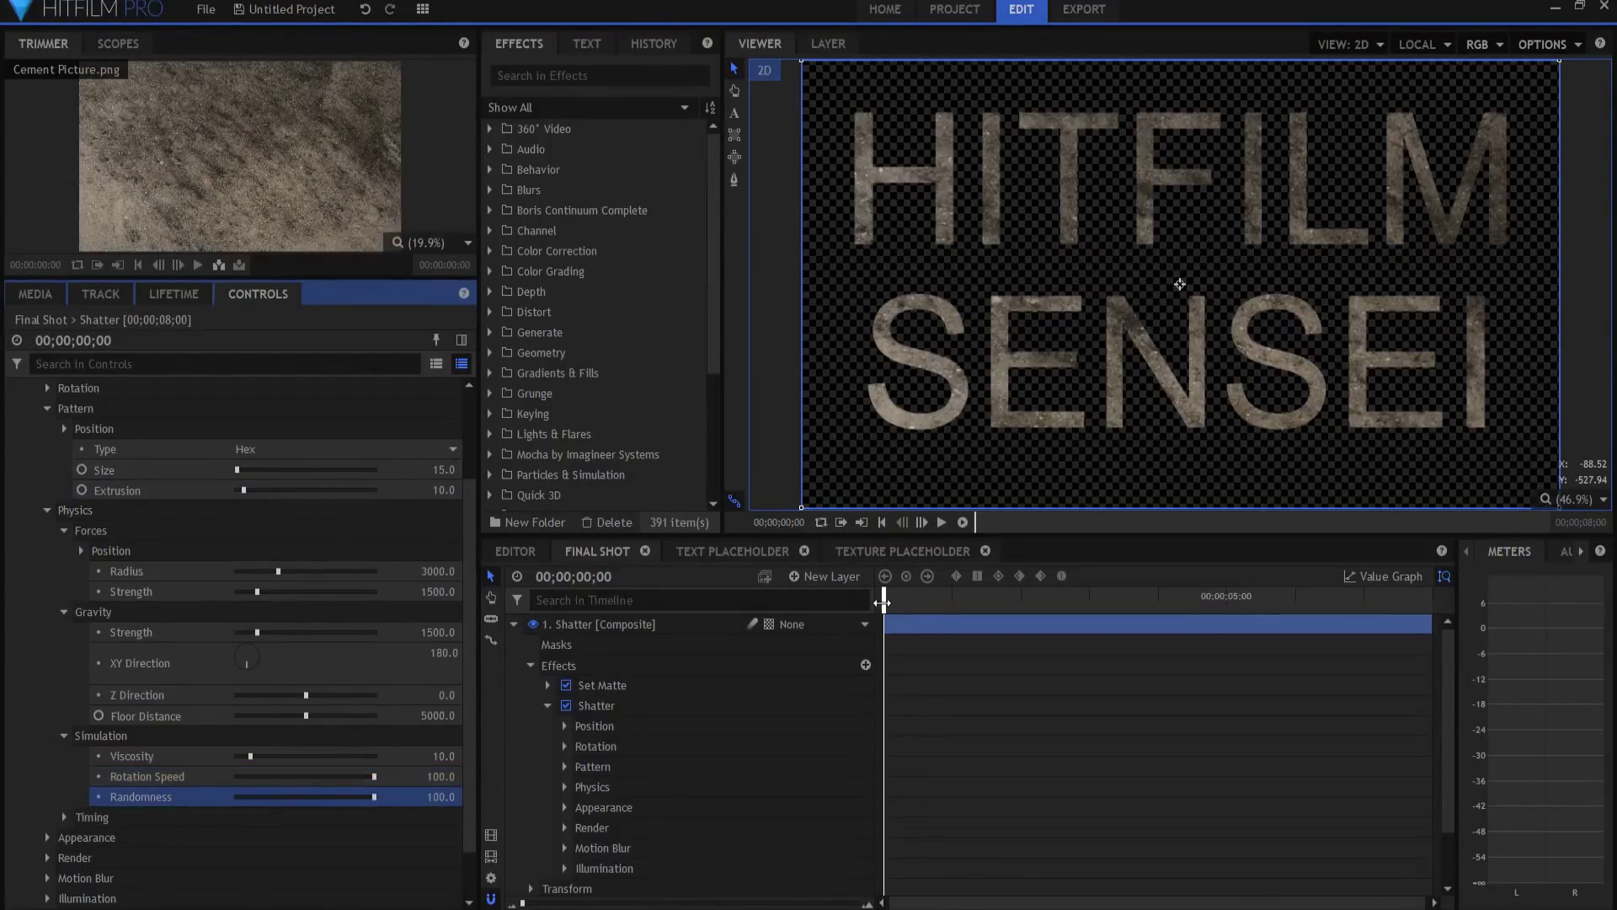
left_click_drag(882, 601, 855, 621)
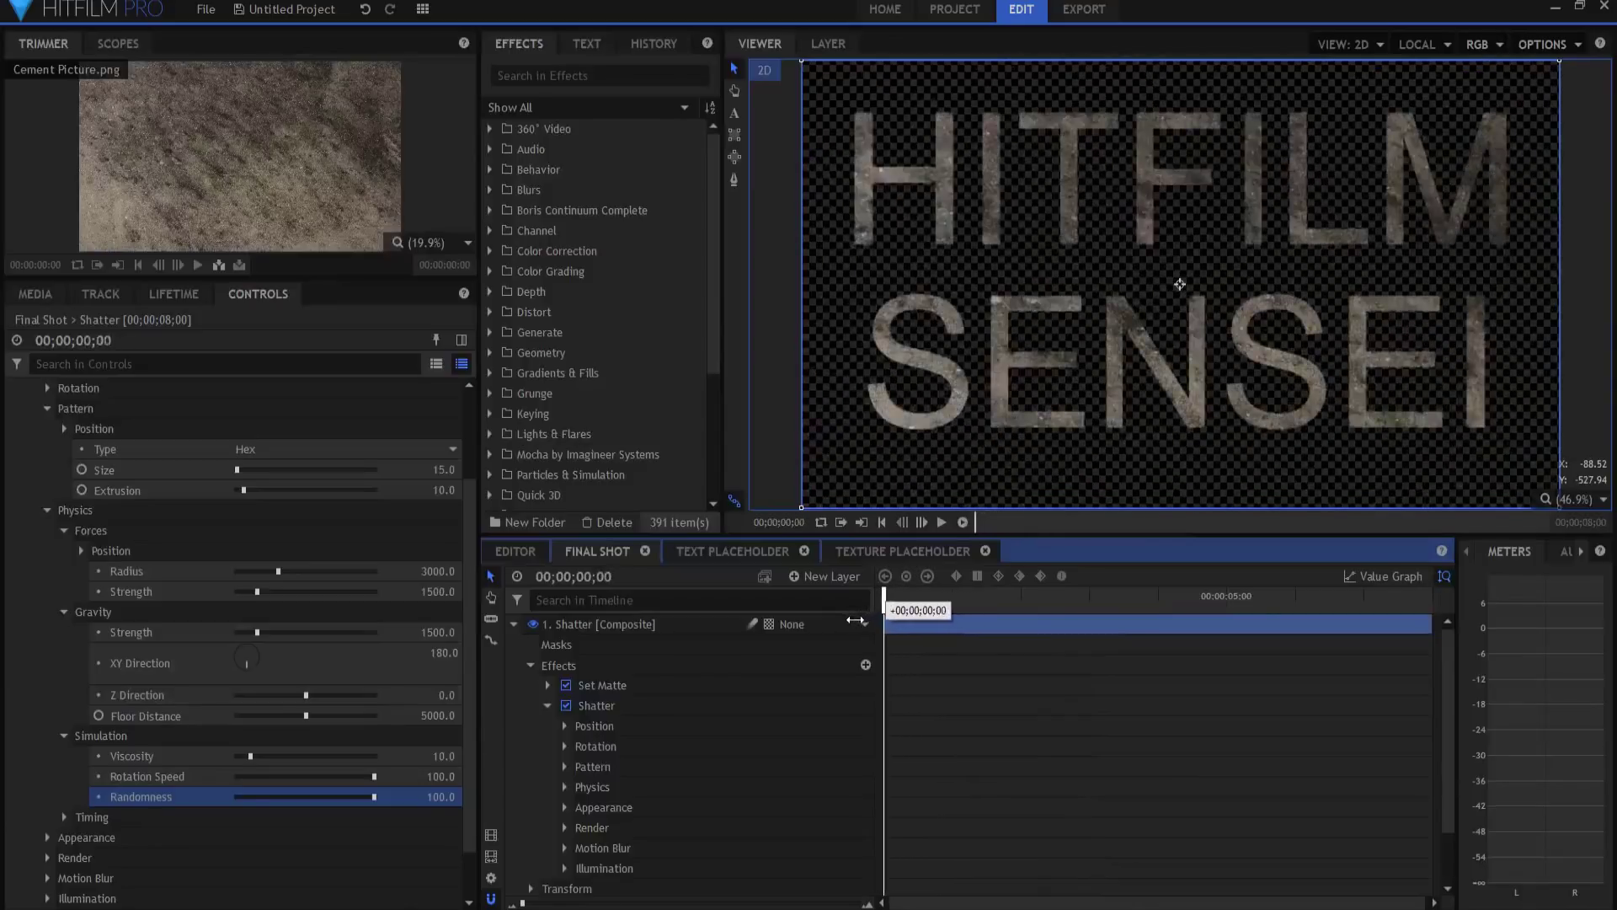
left_click(514, 624)
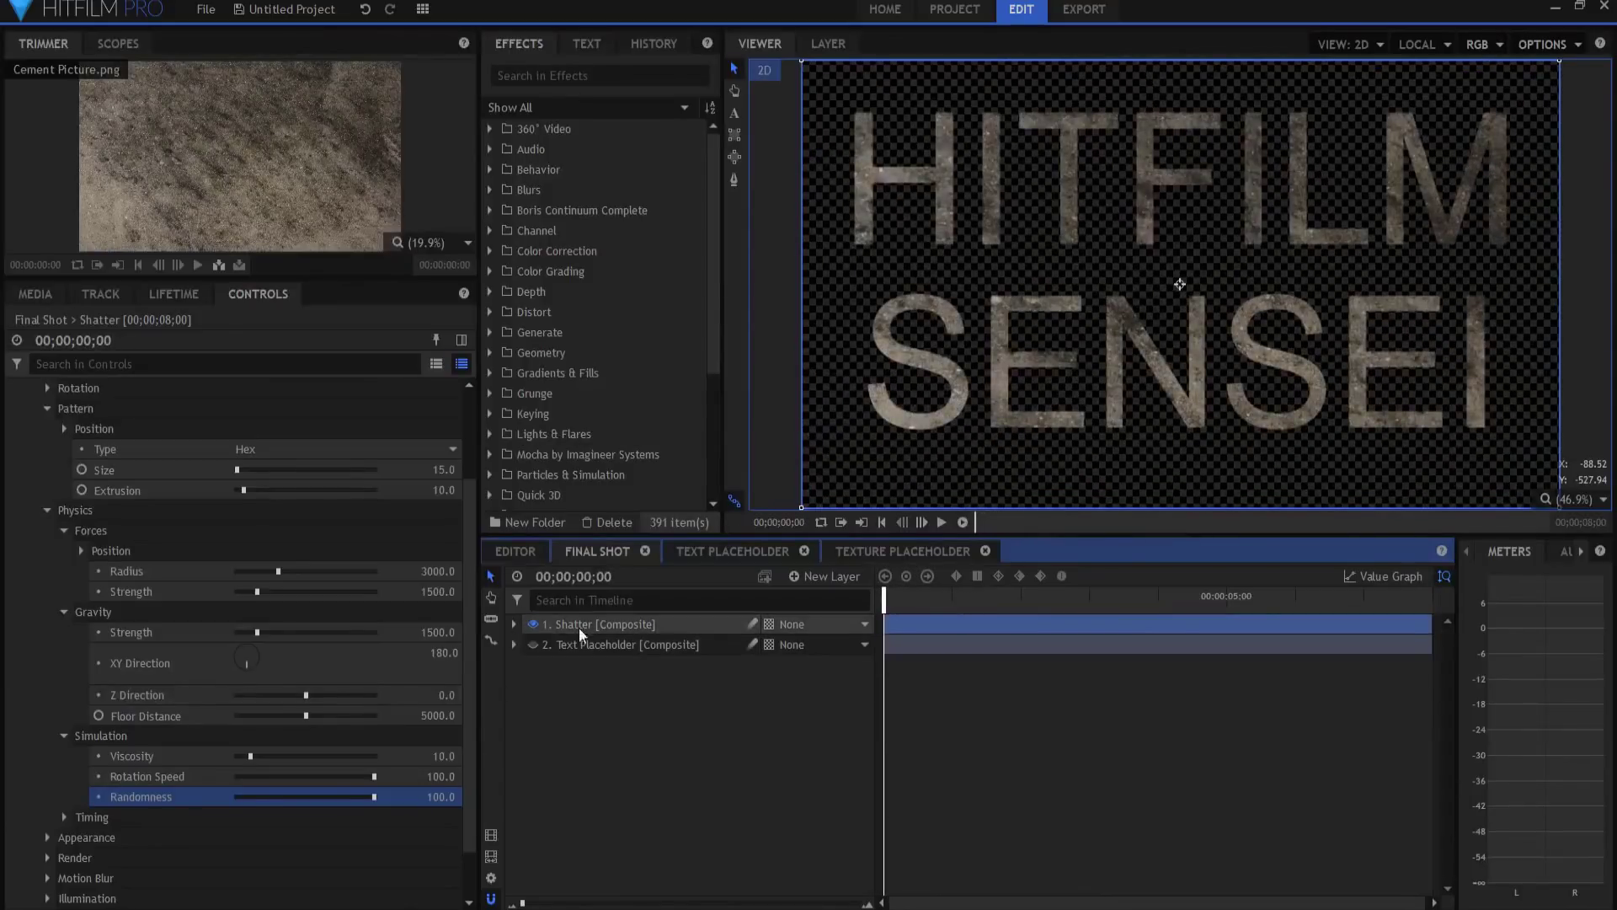
left_click(615, 674)
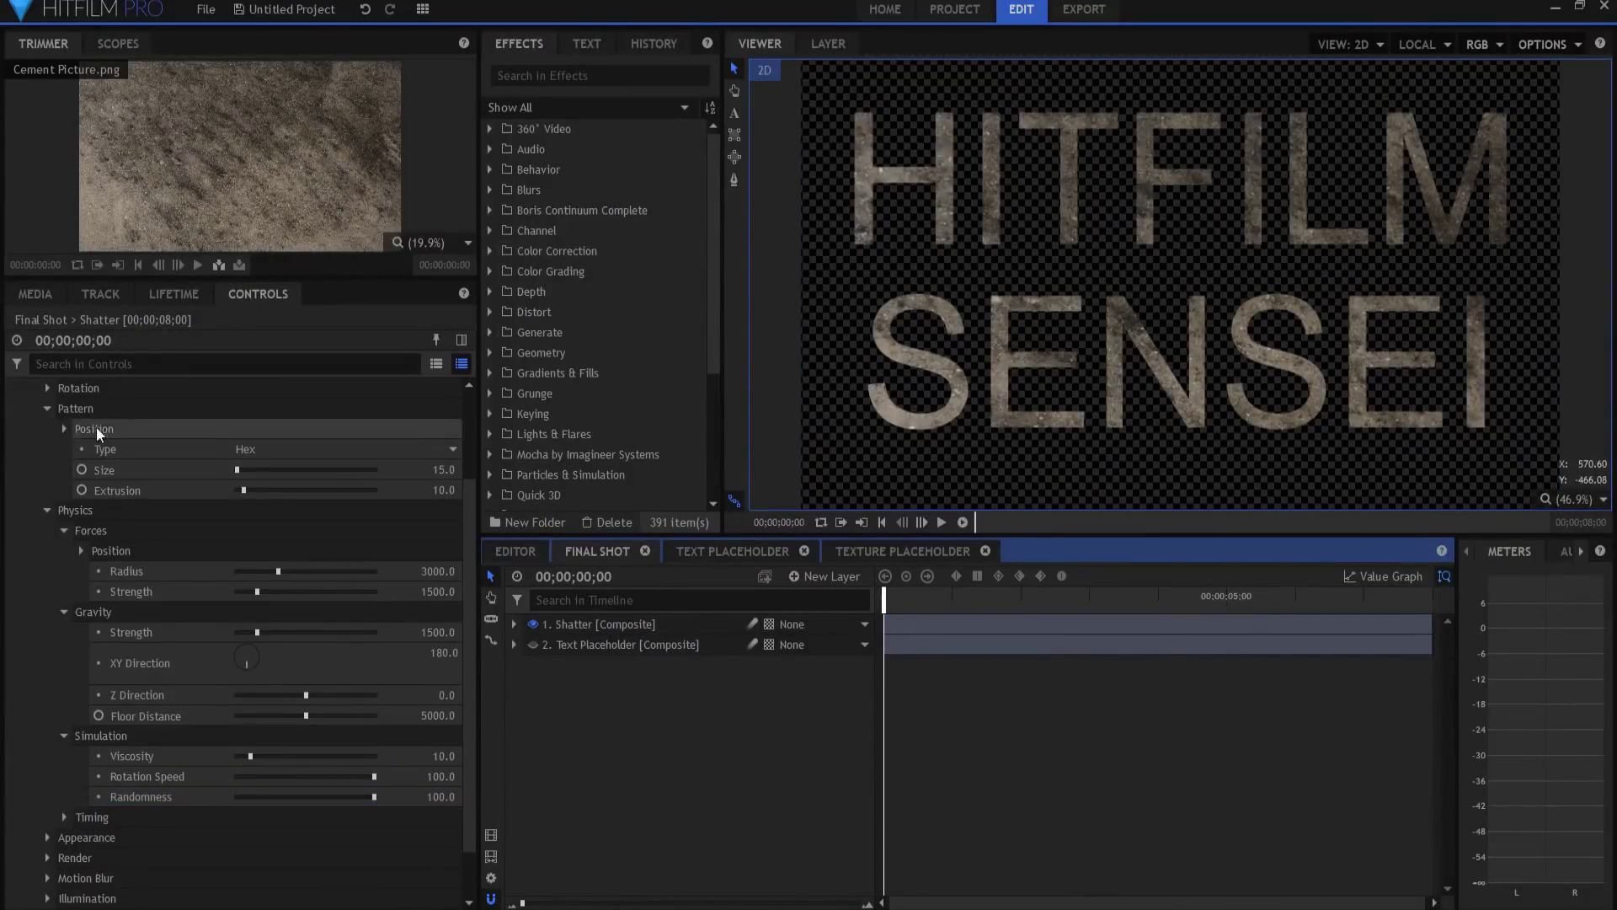
- Add Texture Placeholder to Final Shot as a layer named BG
left_click(33, 295)
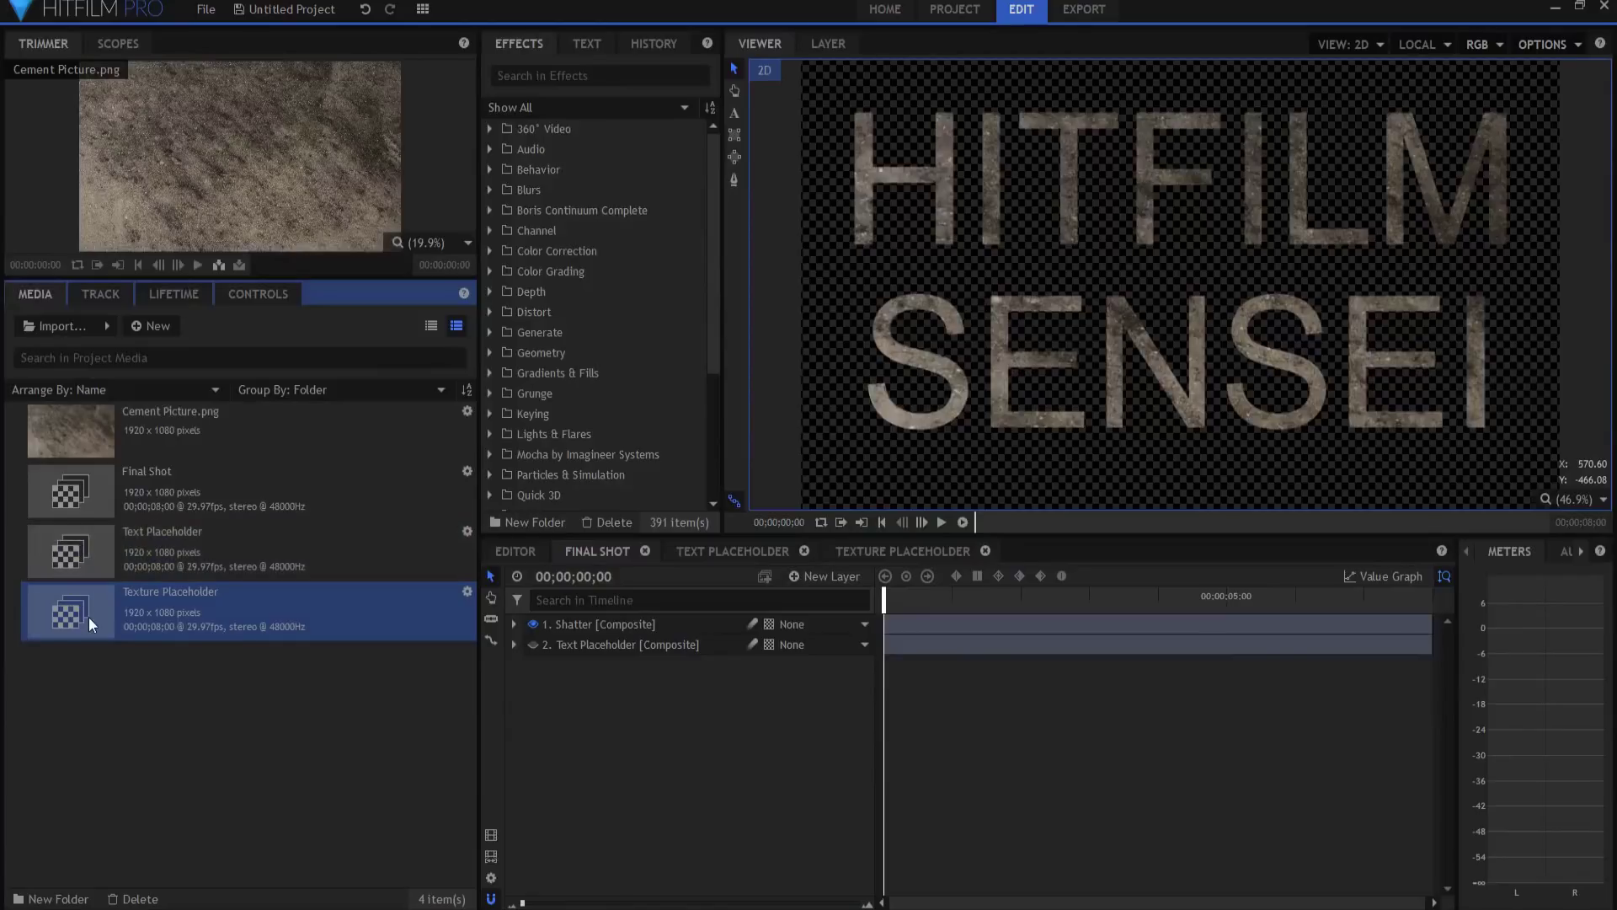
left_click_drag(87, 619, 583, 636)
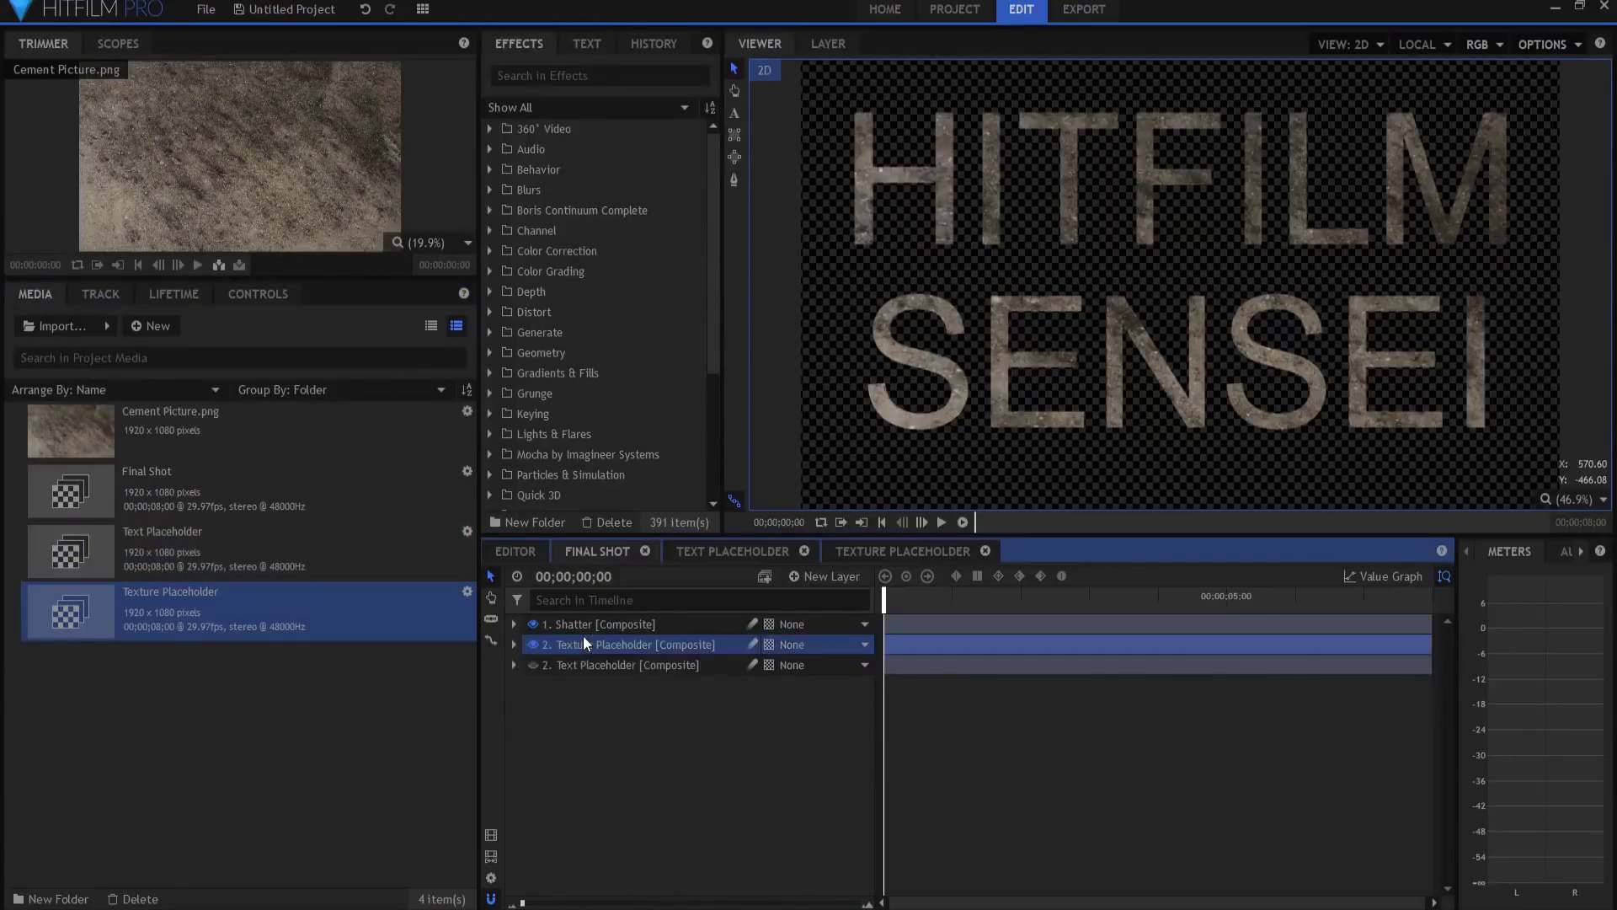
double_click(584, 645)
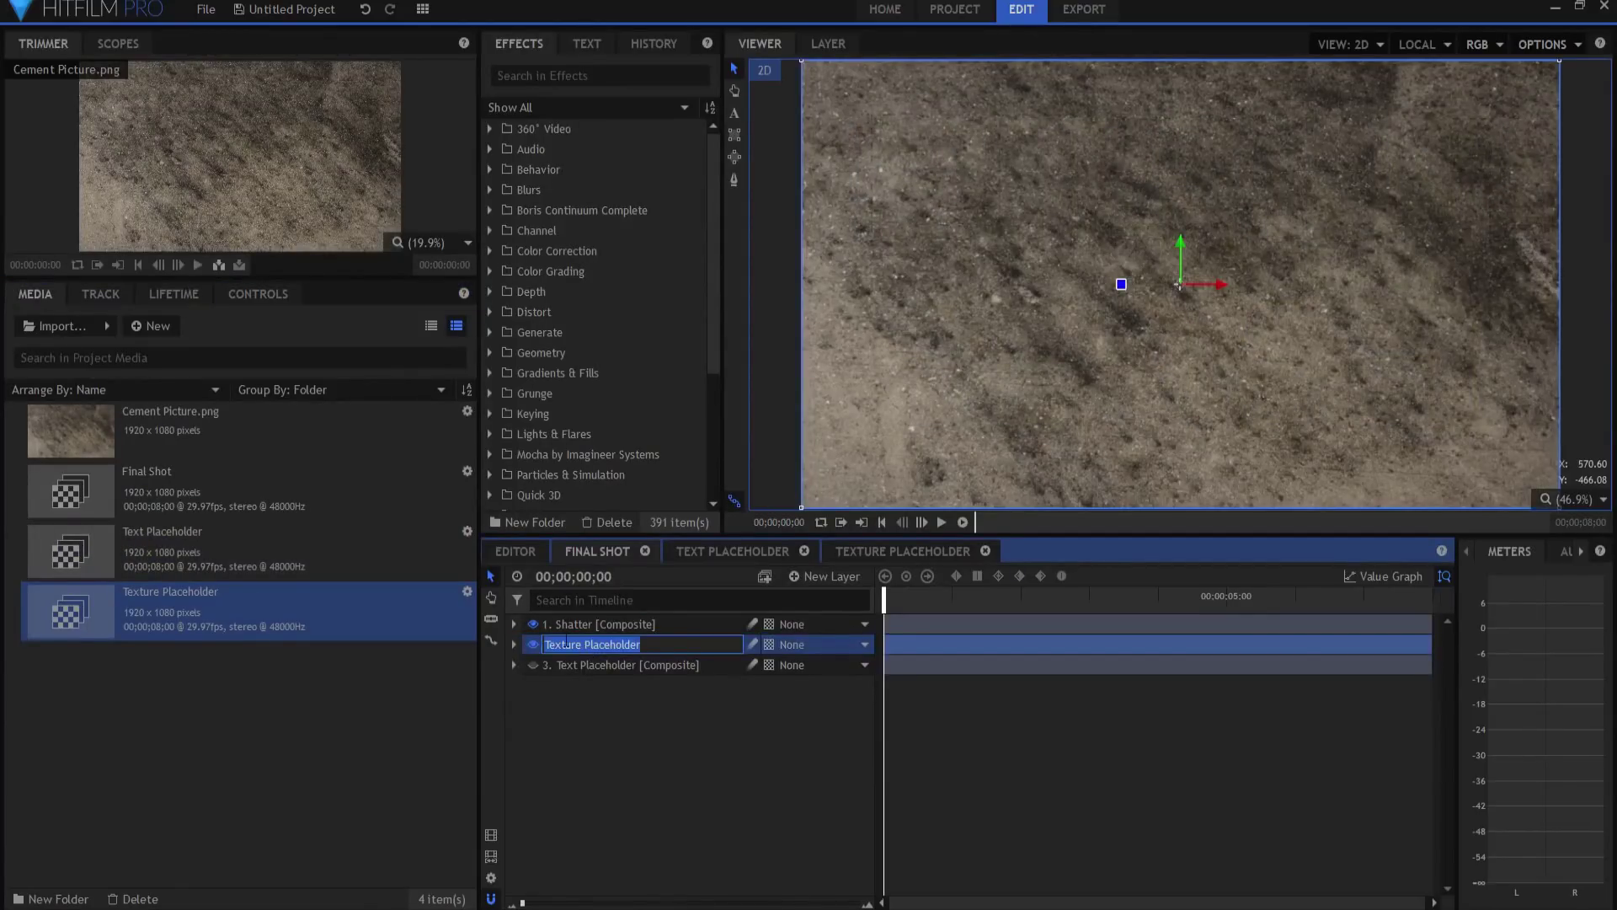
type("BG")
key("Return")
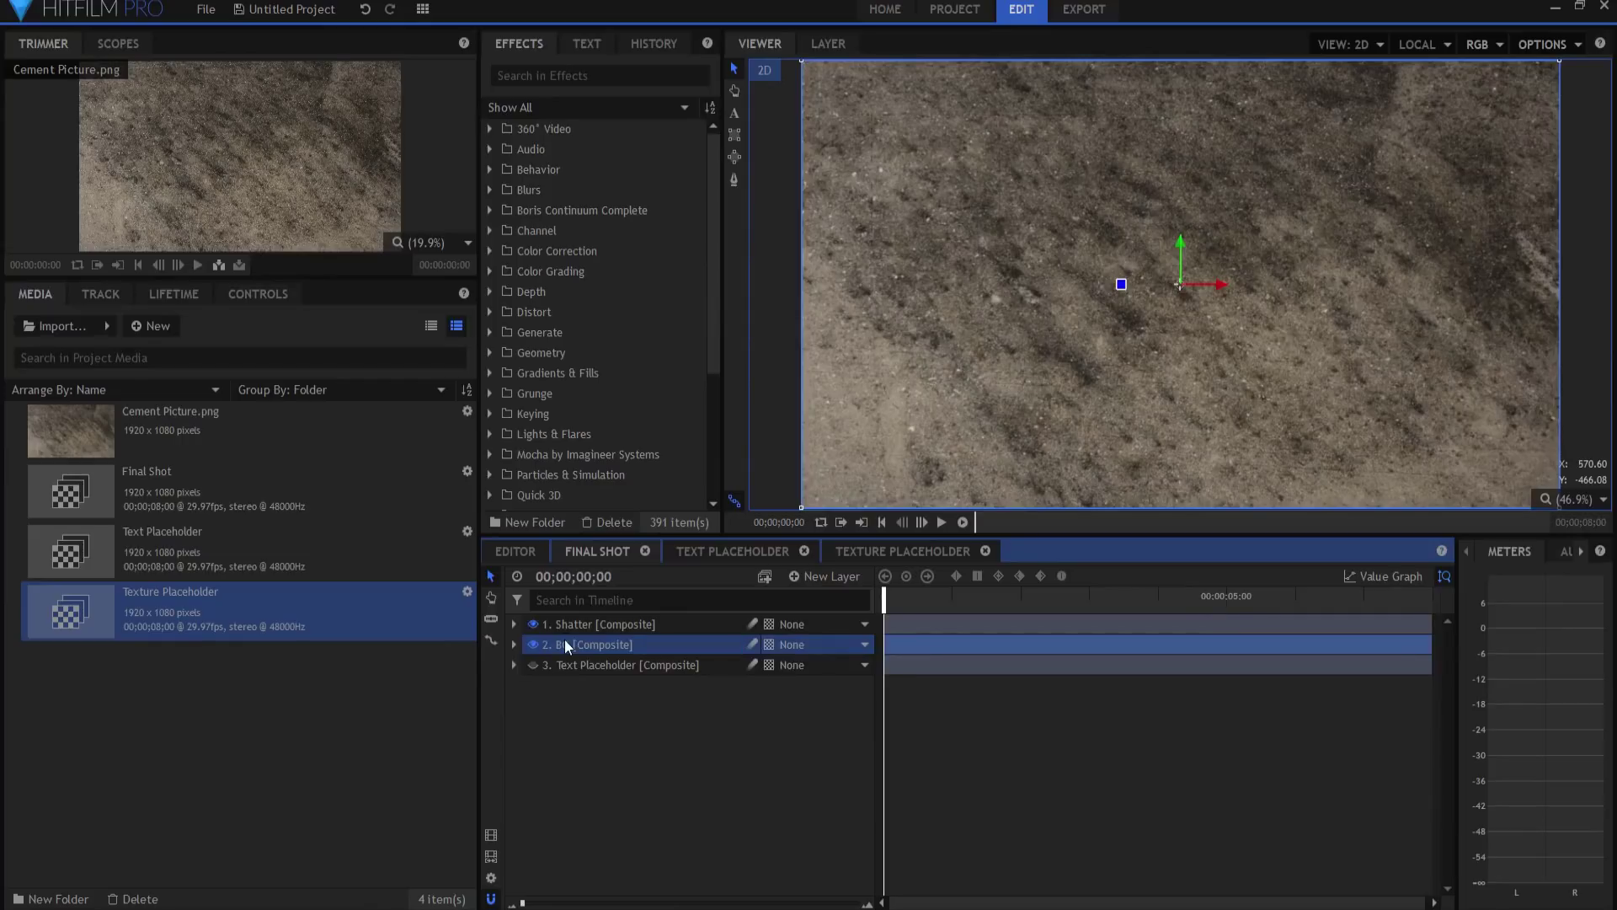
- Apply Parallax to BG with Text Placeholder as its height map
left_click(632, 78)
type("pa")
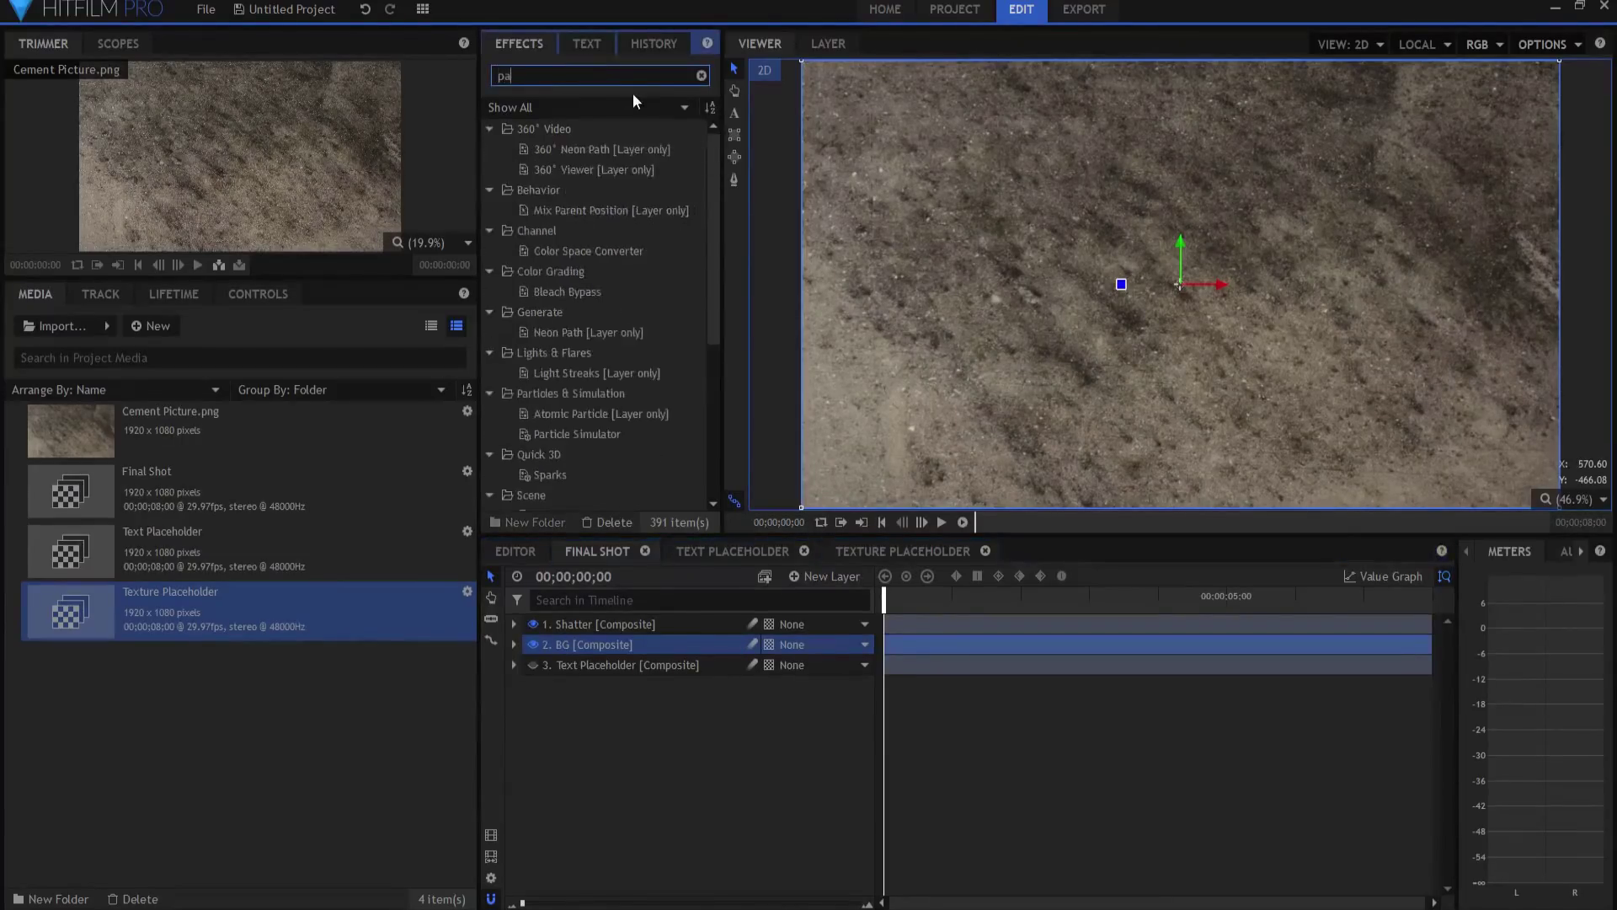
type("ral")
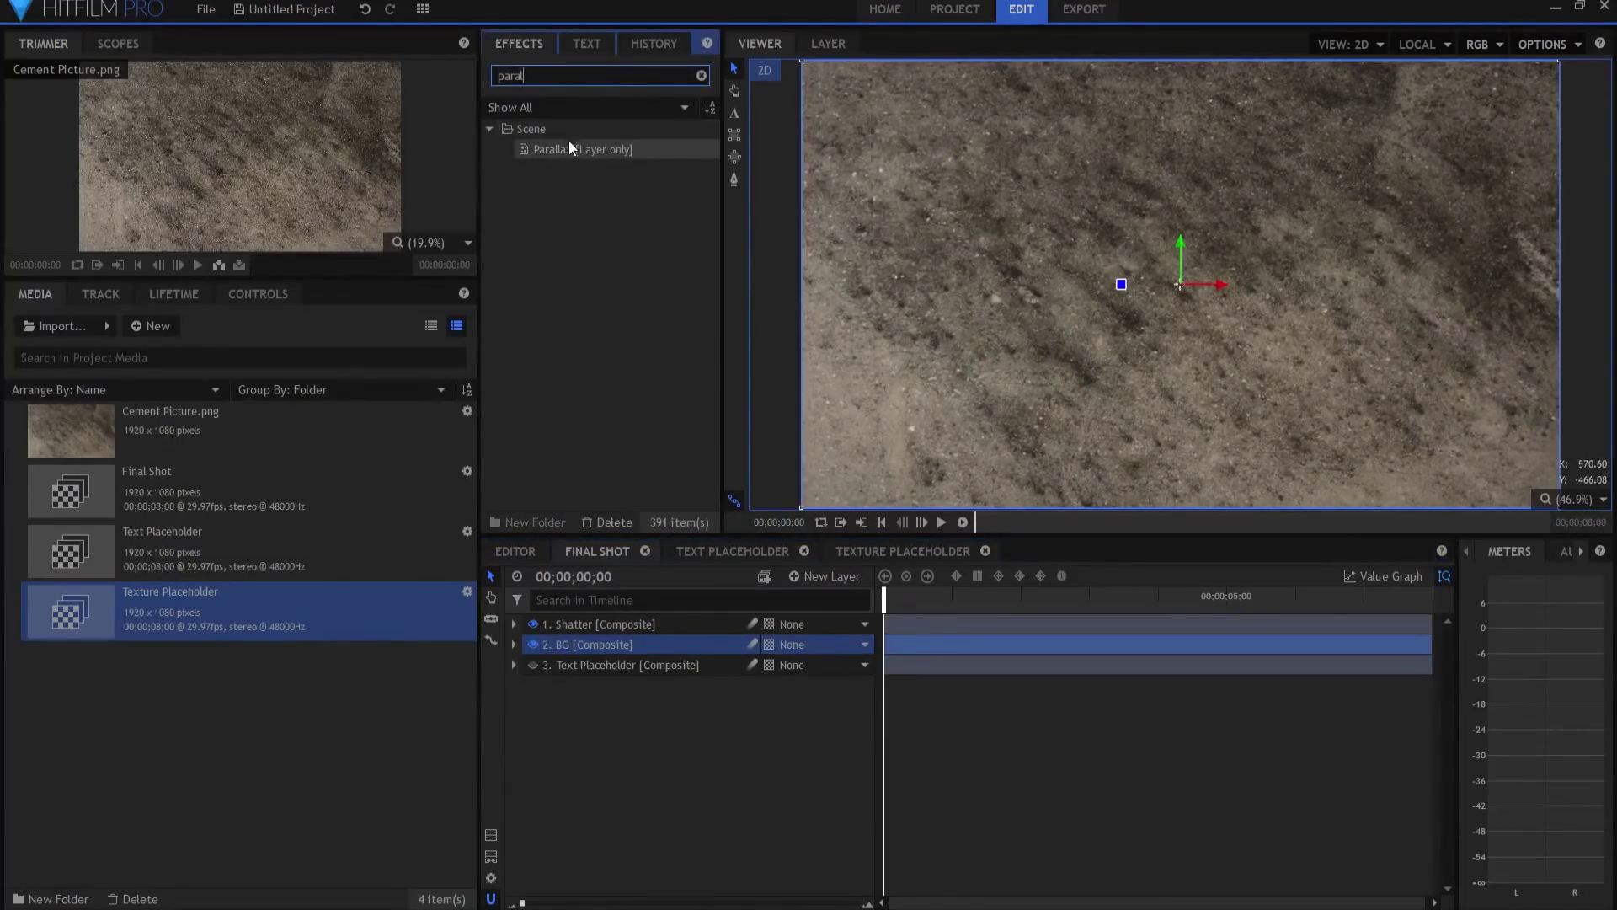
left_click_drag(569, 152, 578, 646)
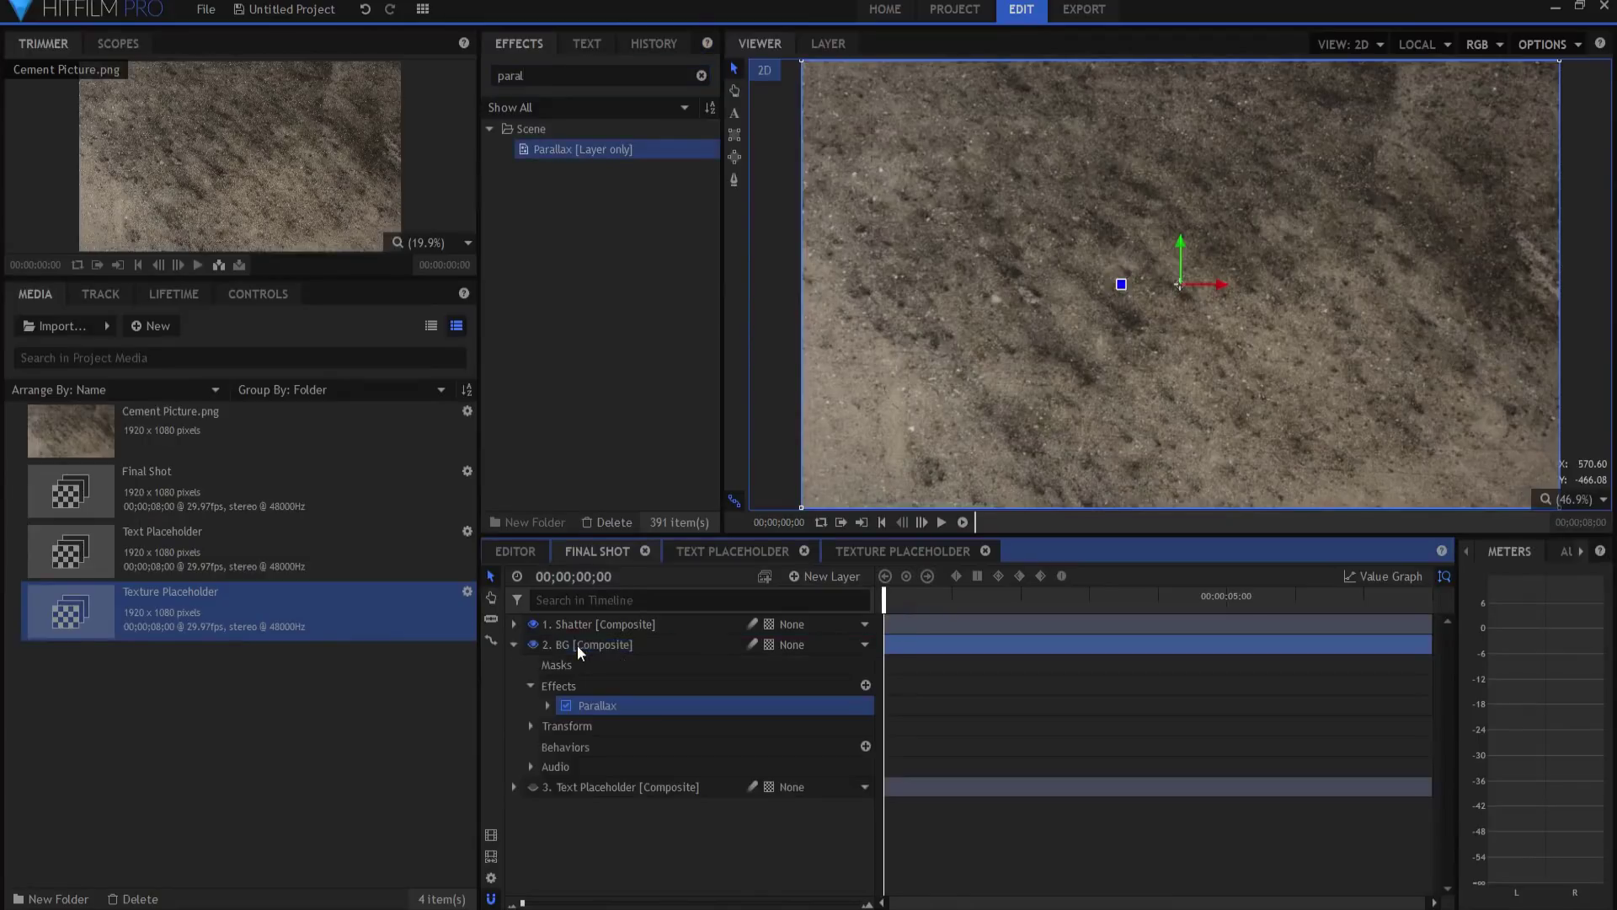
left_click(549, 708)
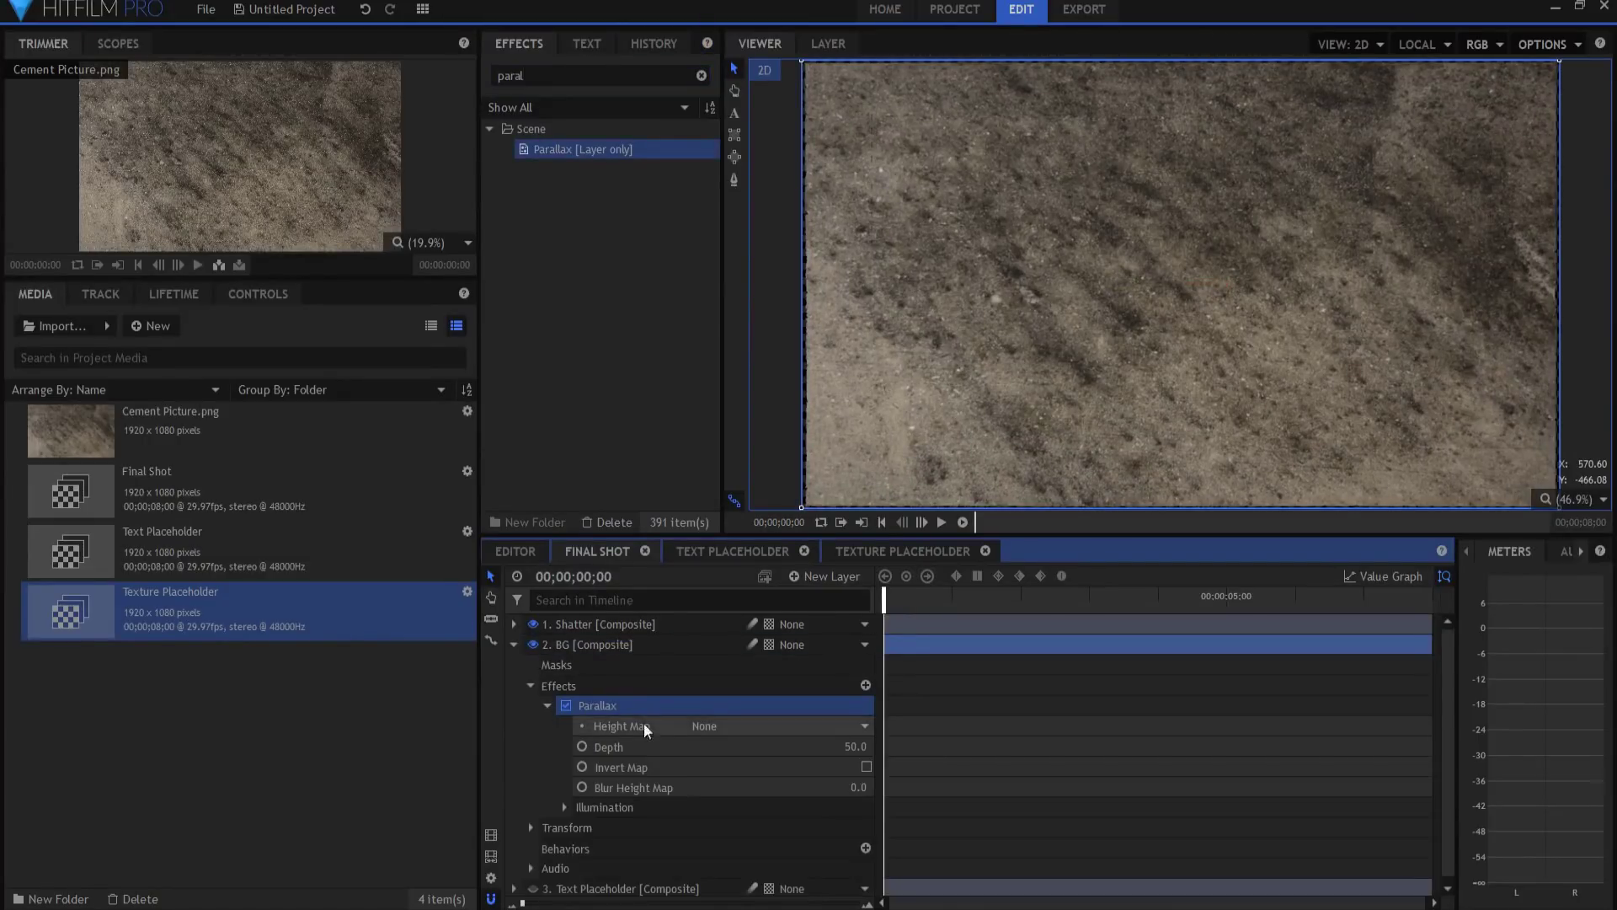
left_click(728, 728)
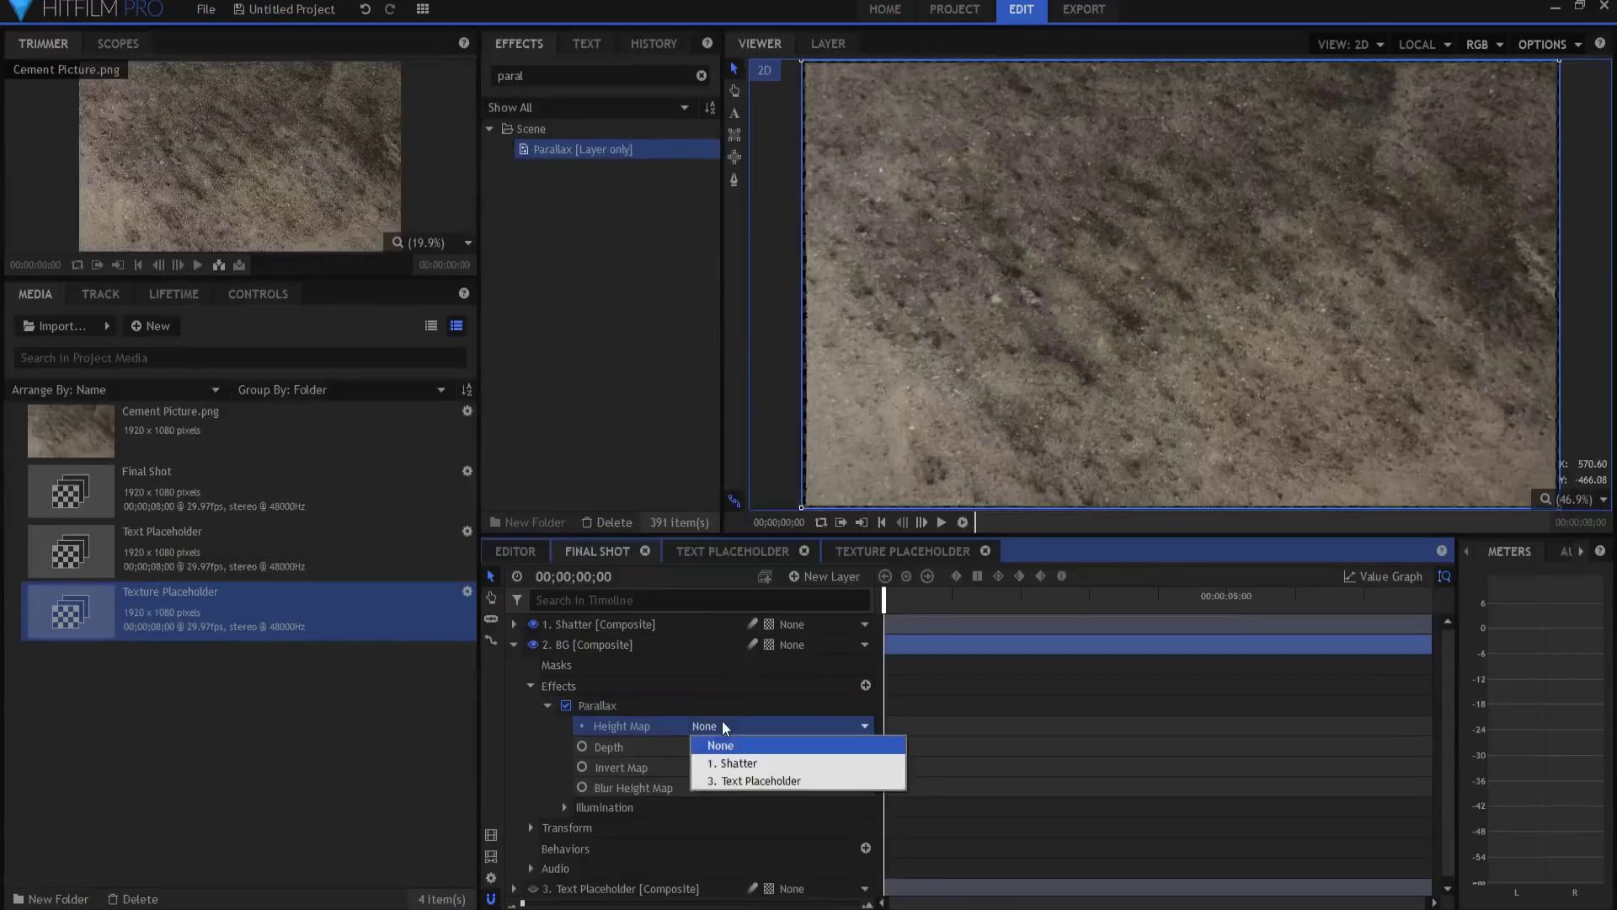
left_click(746, 782)
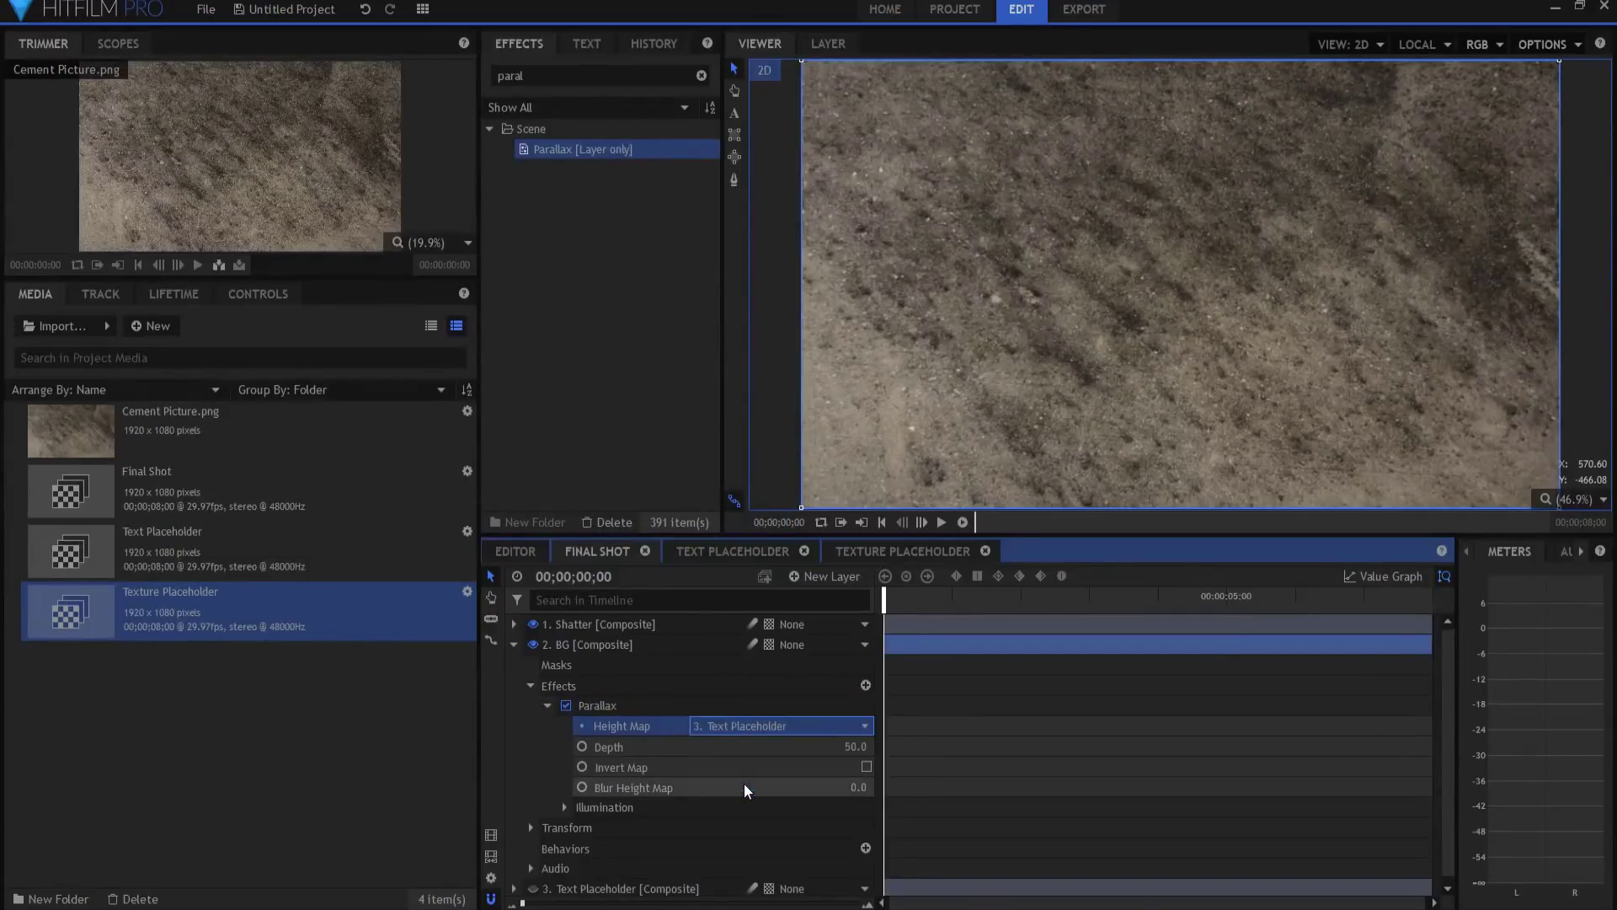
- Hide the Shatter layer and toggle Parallax off and on to compare the look
left_click(514, 644)
left_click(533, 624)
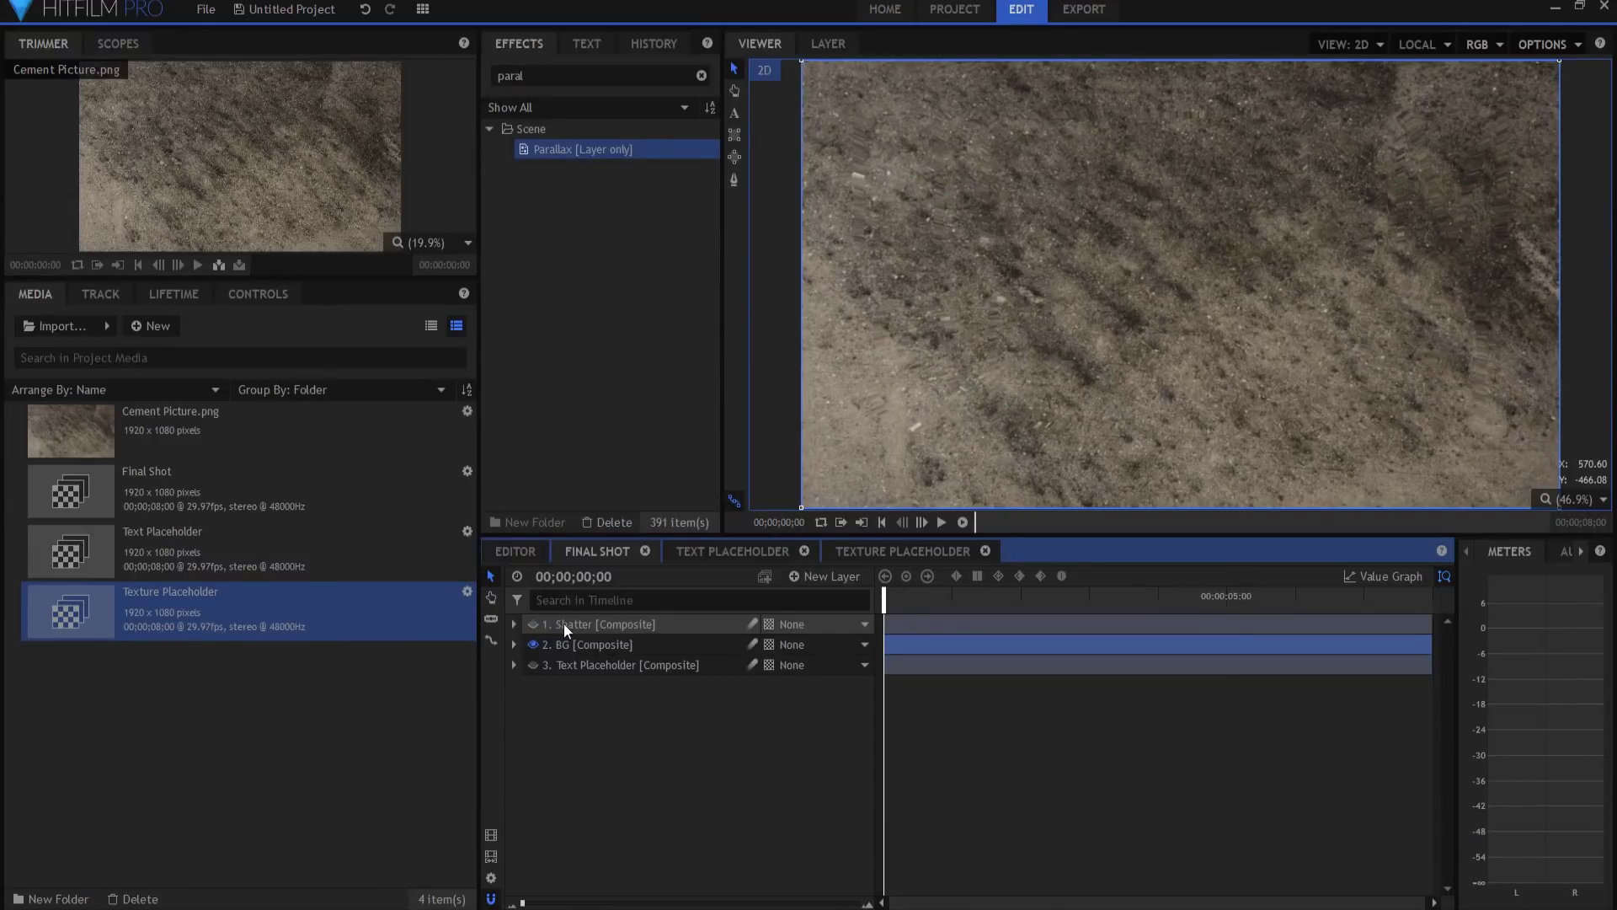
left_click(514, 644)
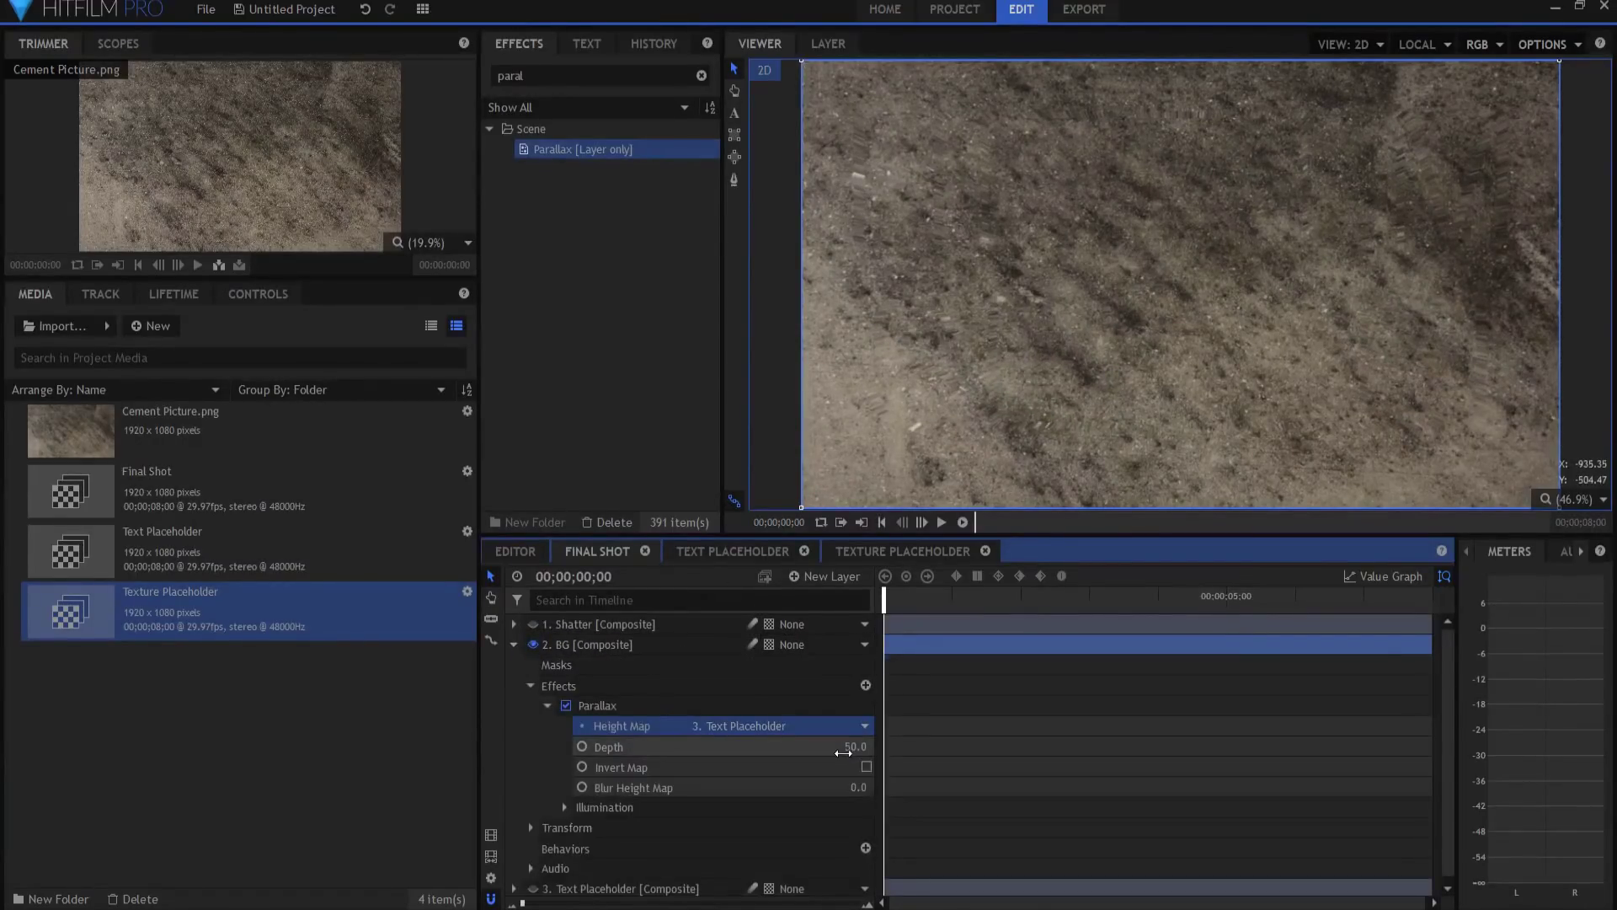
left_click(565, 706)
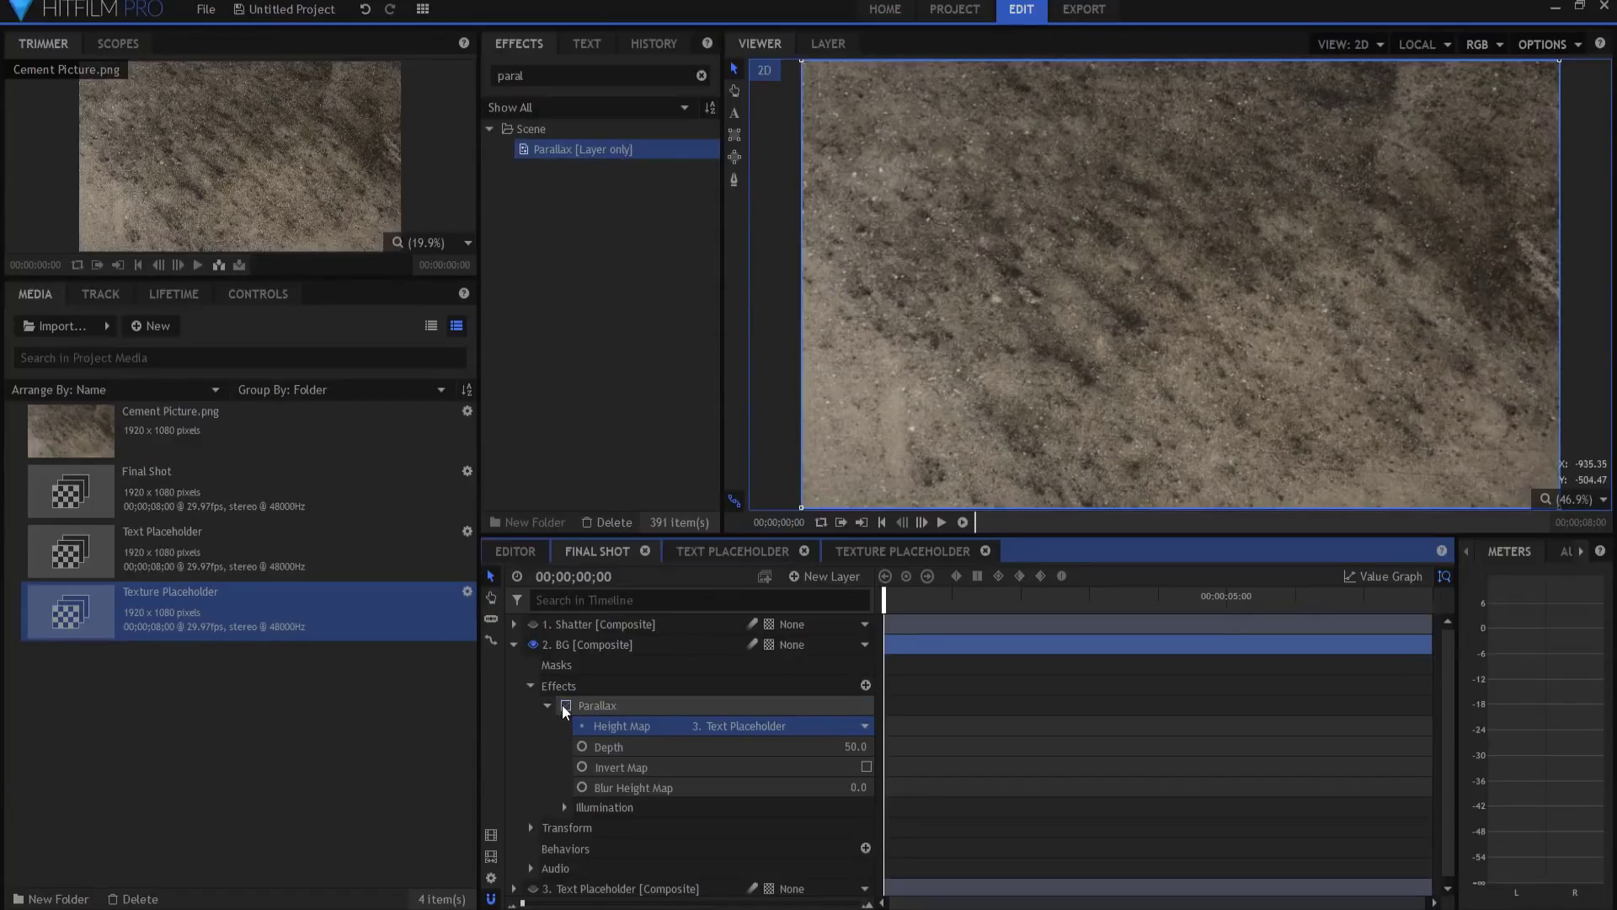
left_click(564, 705)
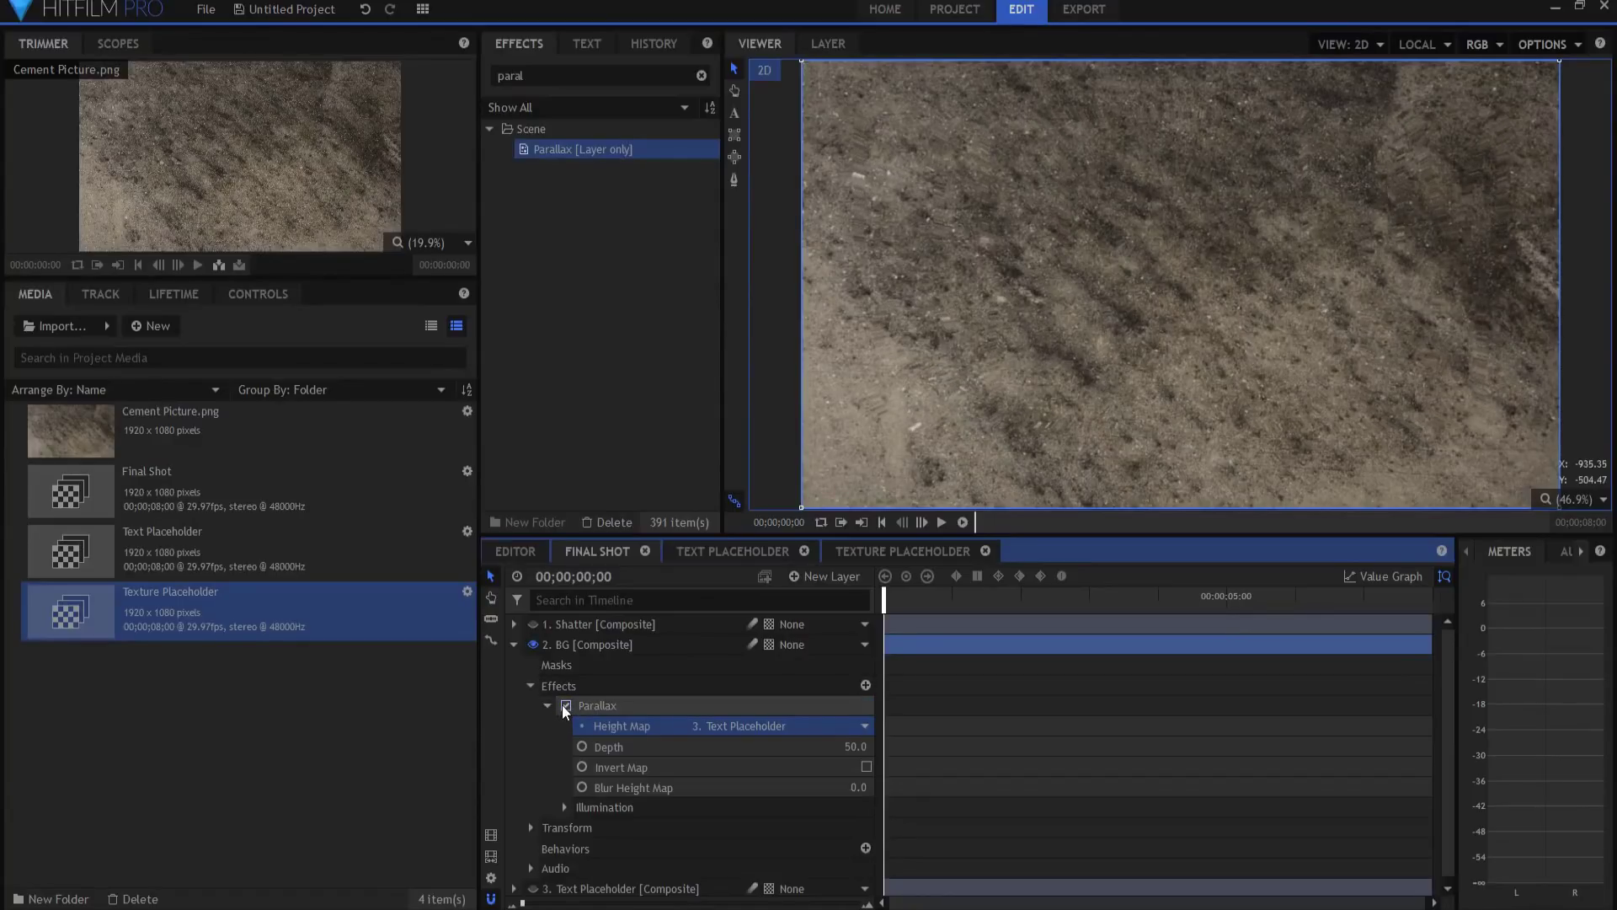
left_click(514, 645)
- Add a light along with a camera, and inspect the camera's transform
left_click(816, 575)
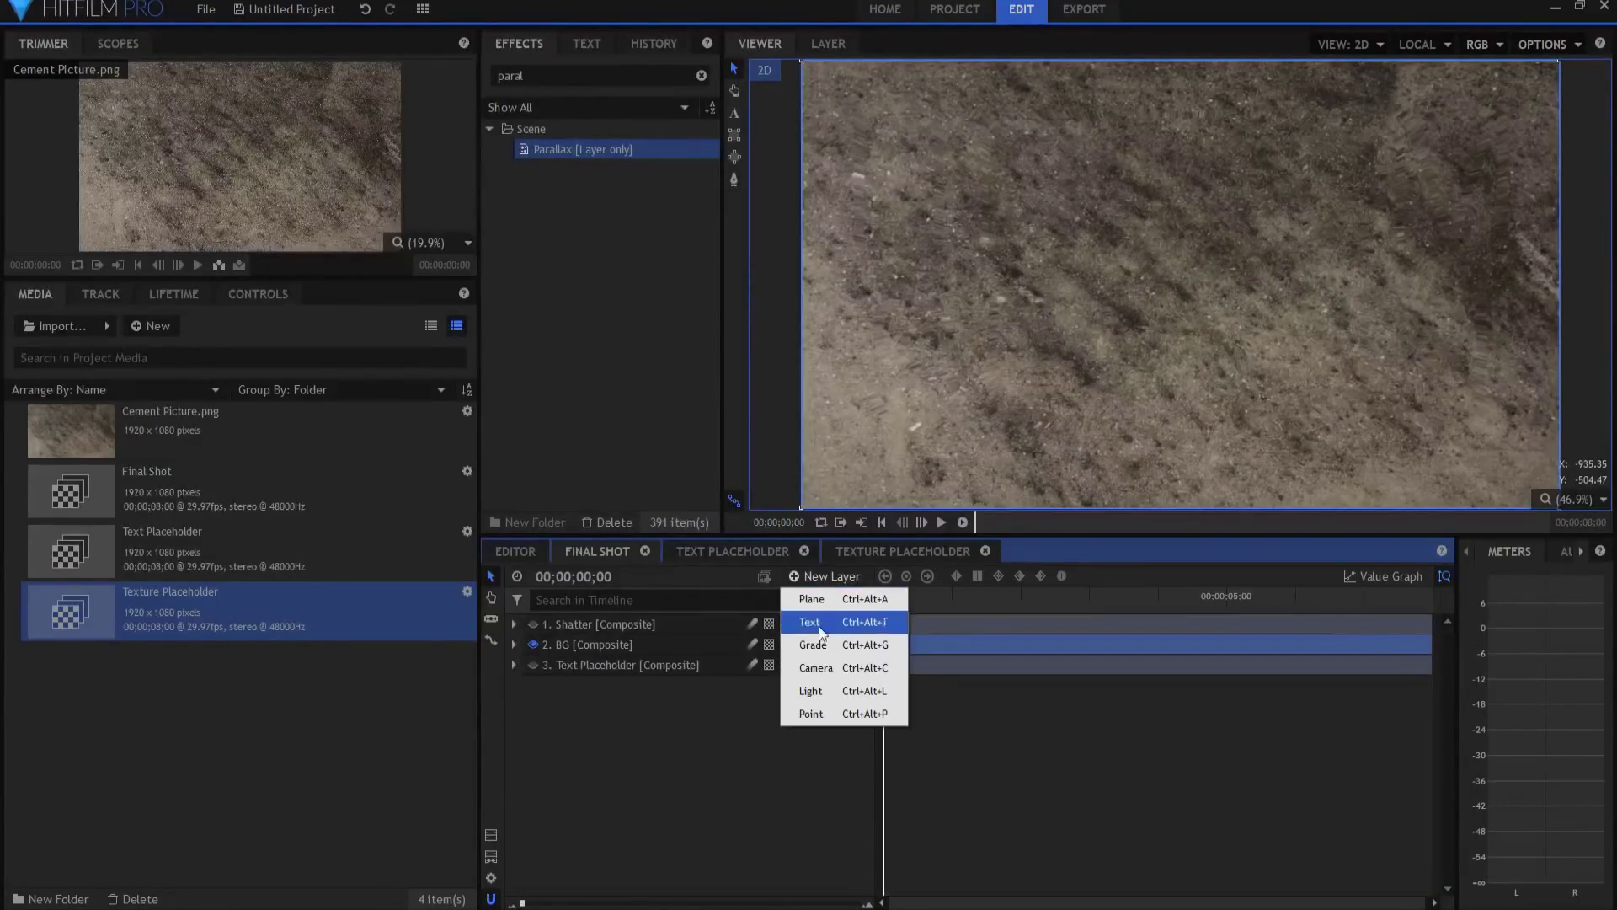
left_click(812, 686)
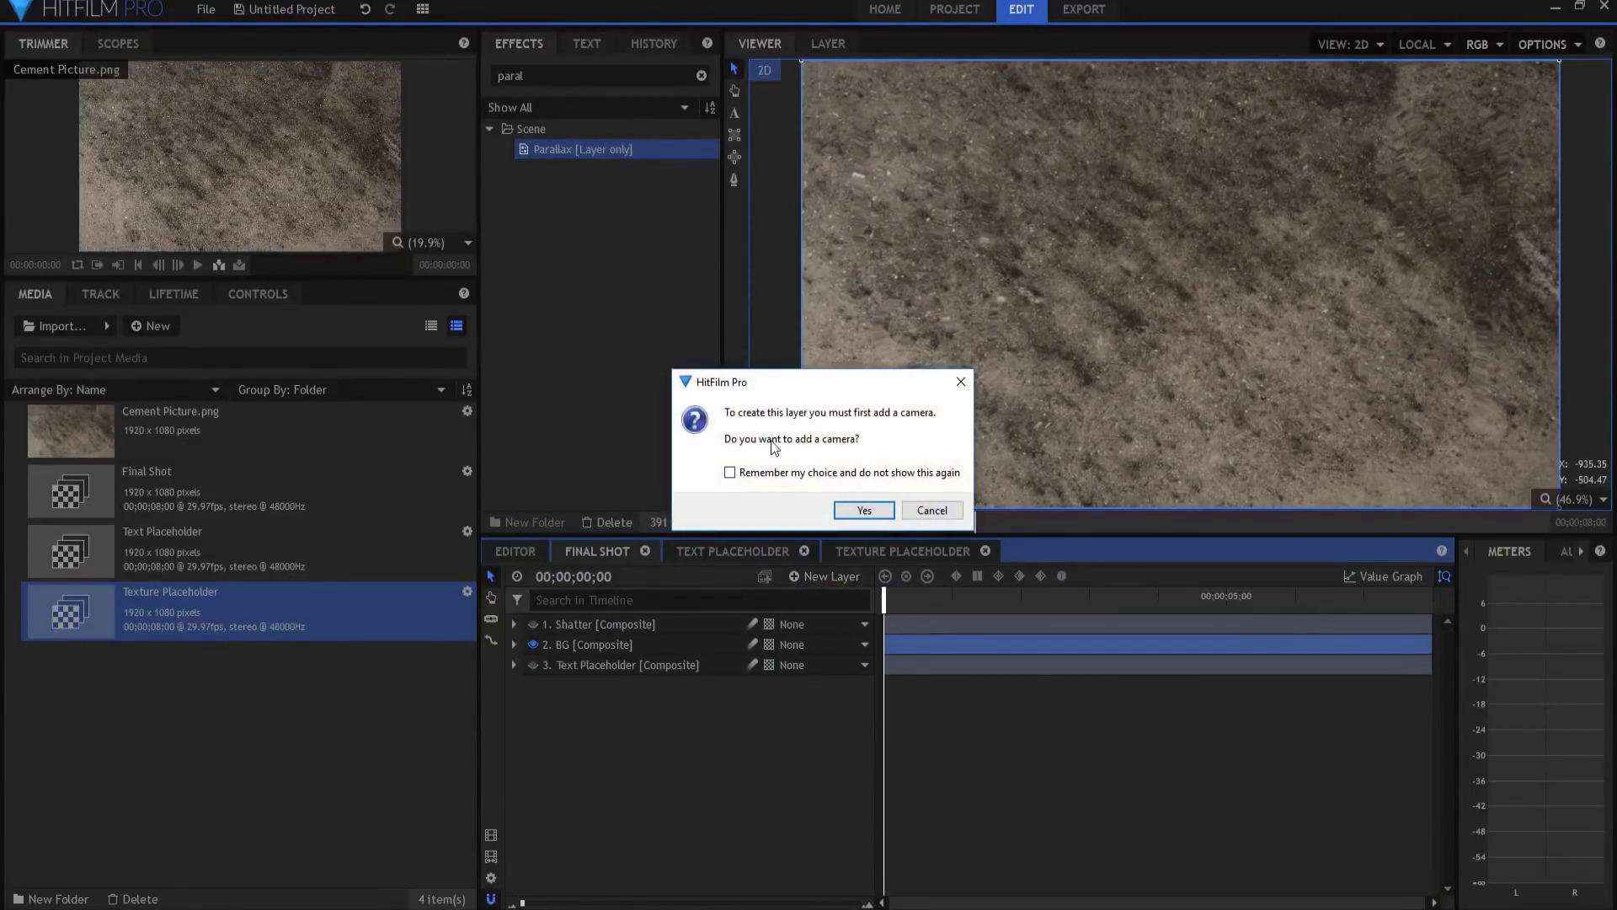
left_click(867, 510)
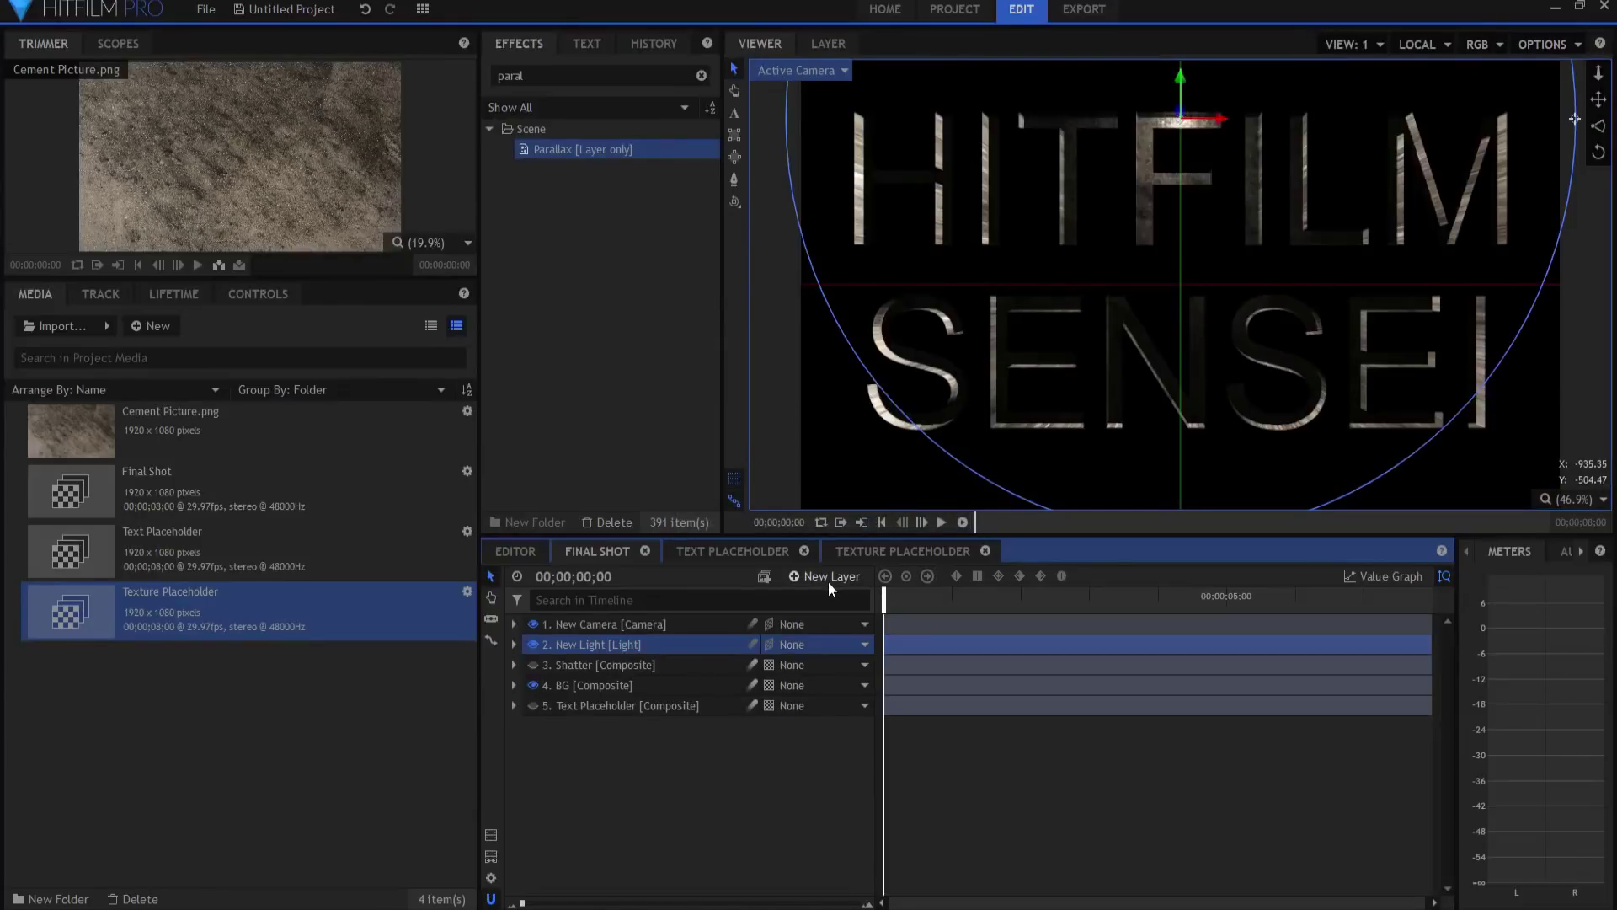
left_click(514, 625)
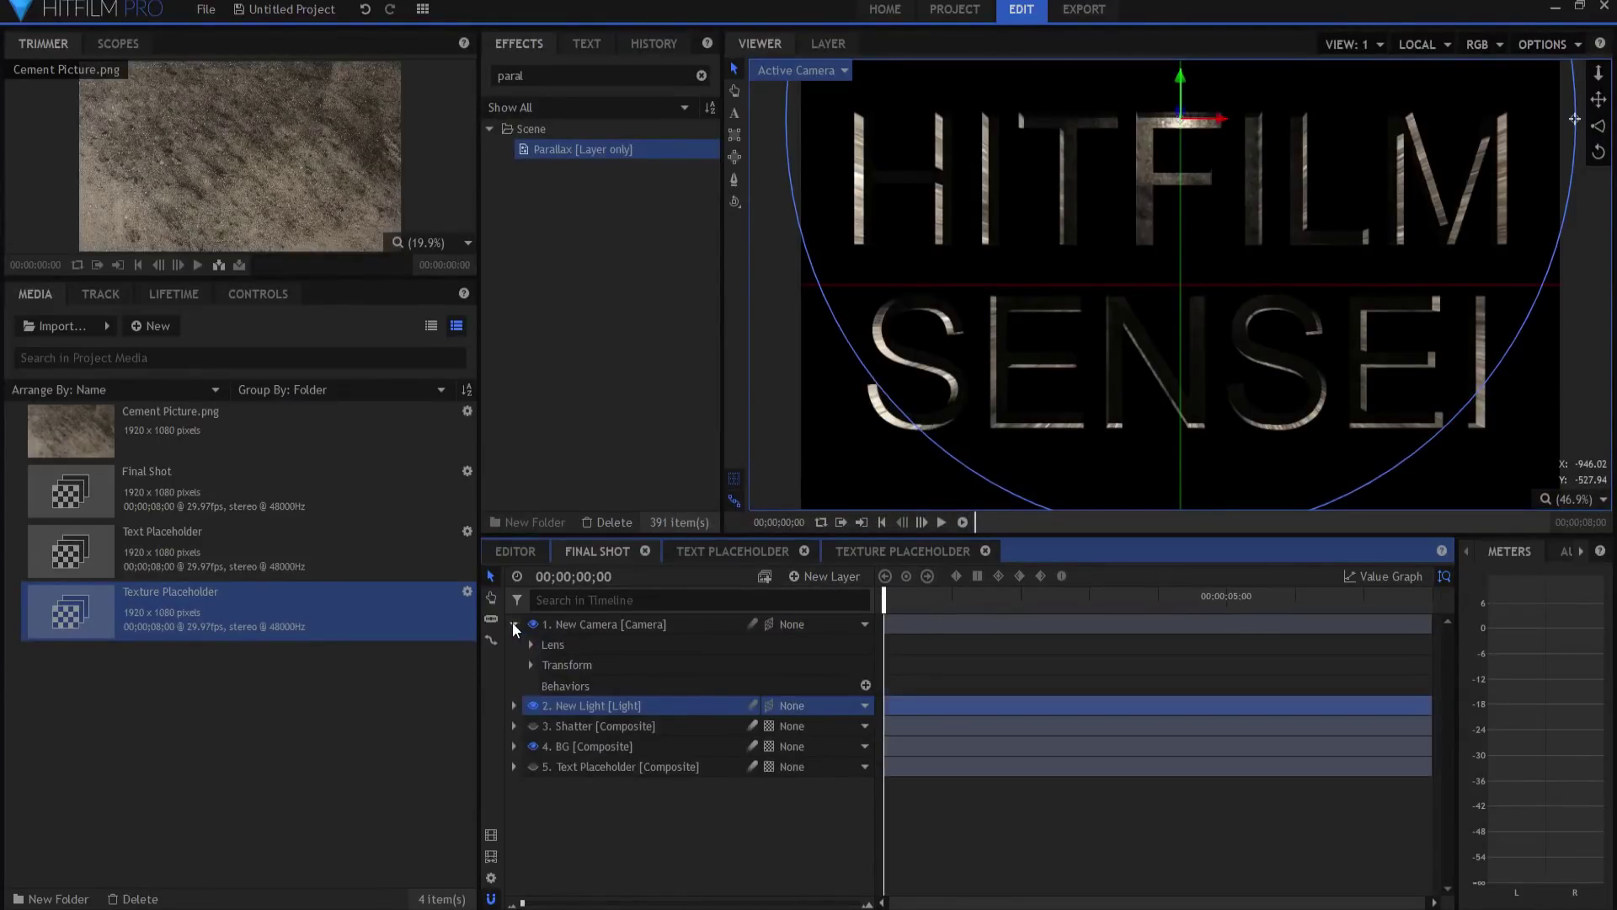
left_click(530, 665)
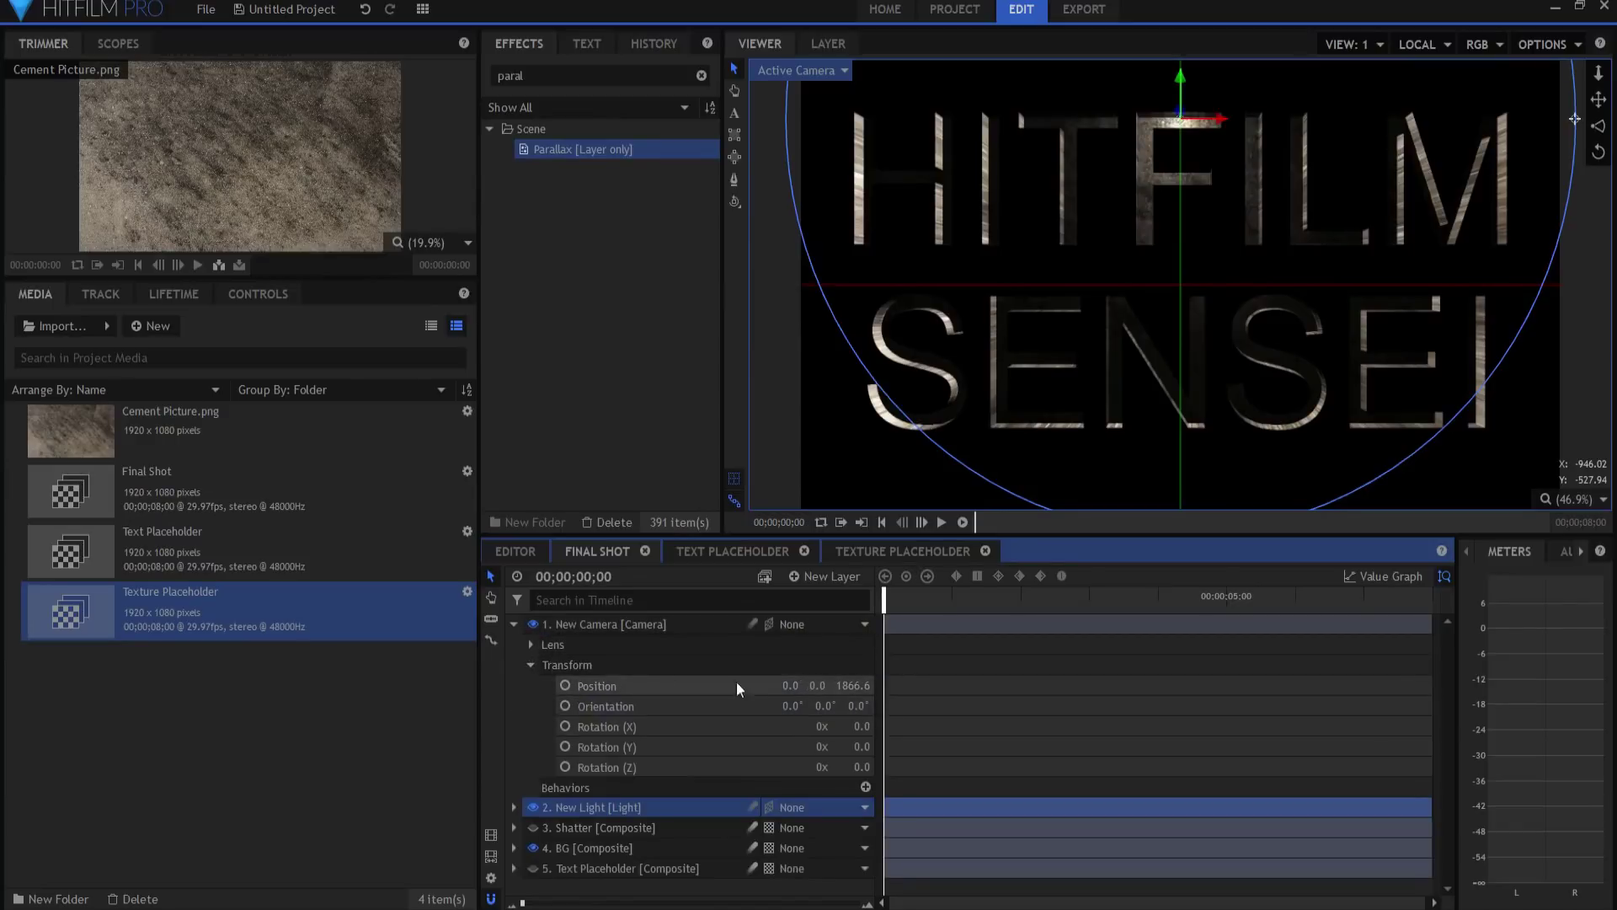
left_click(514, 624)
- Move the light's position in depth to light the cement
left_click(514, 644)
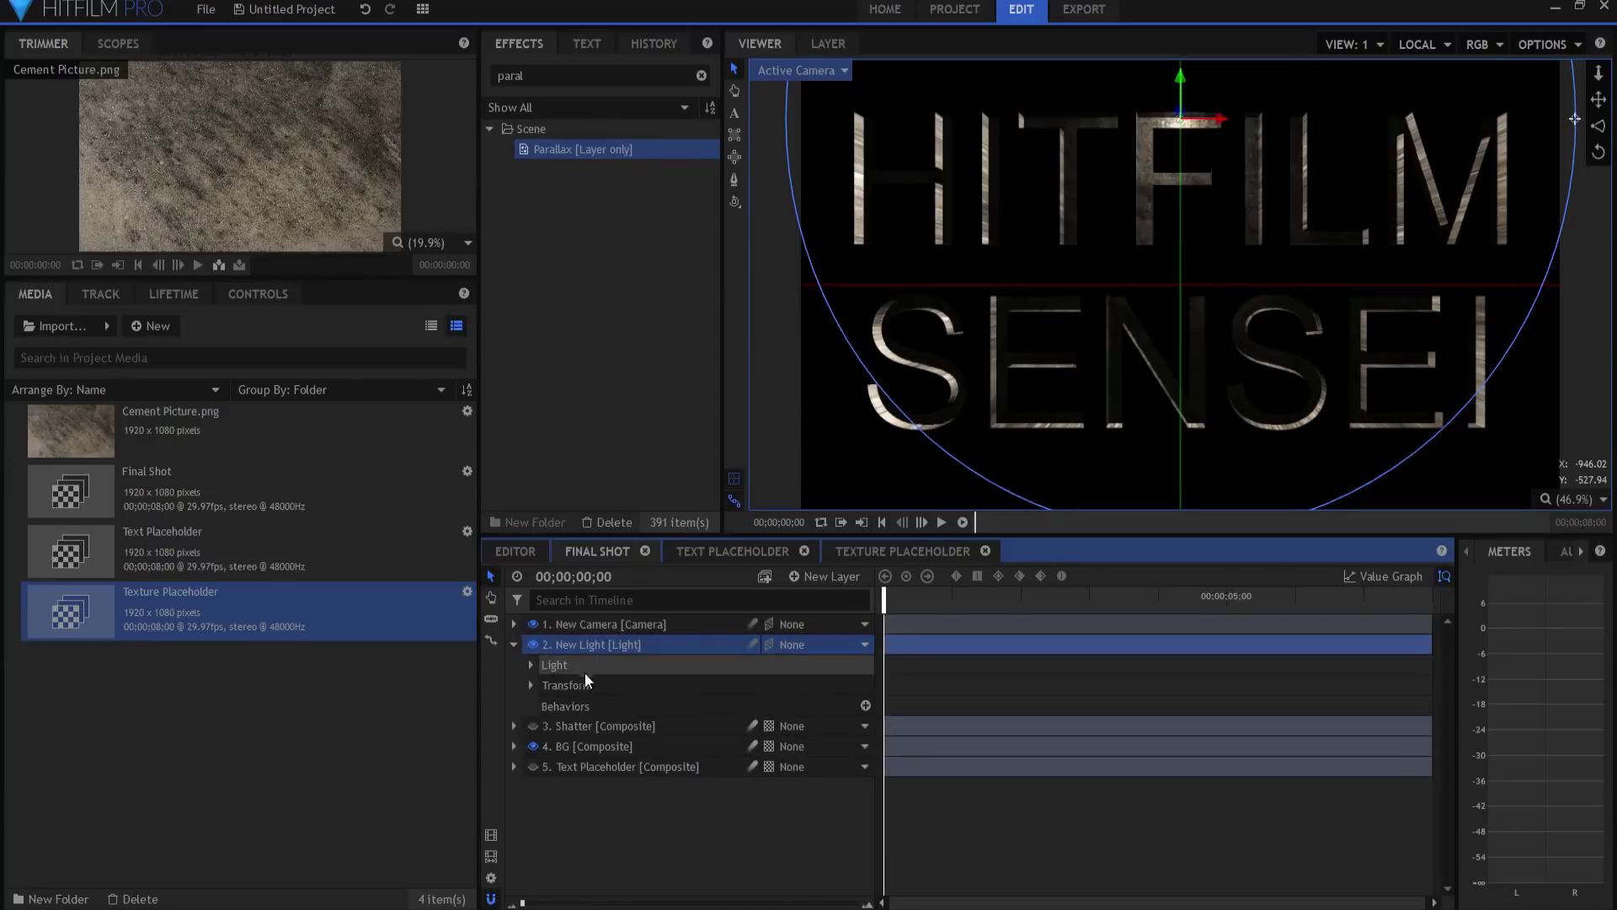
left_click(531, 684)
left_click_drag(858, 706, 960, 706)
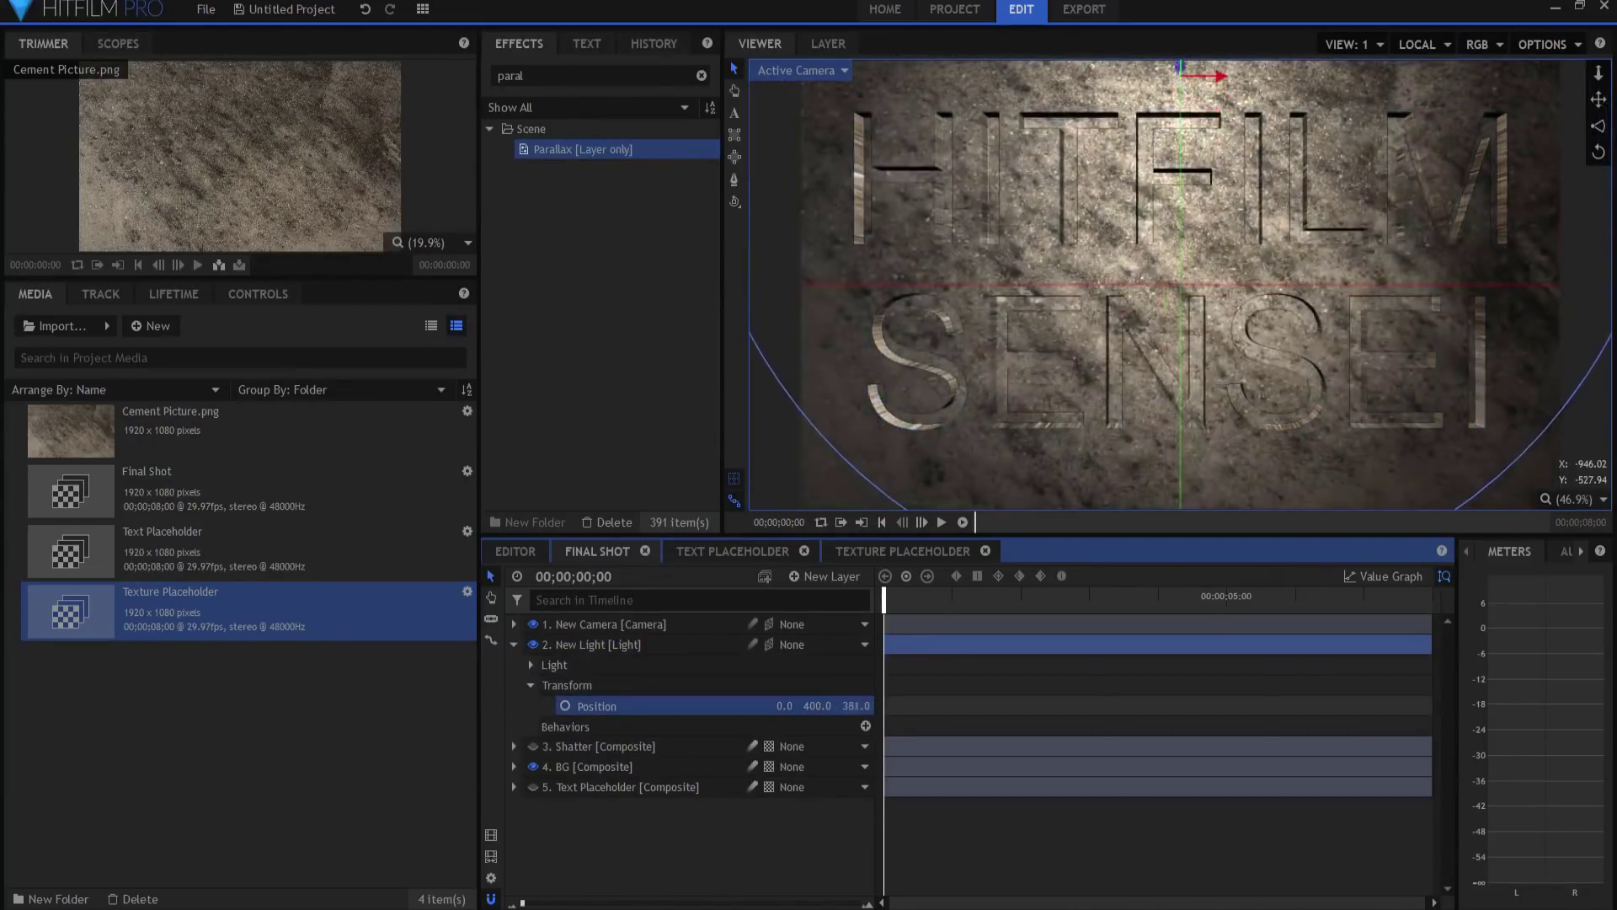
left_click(515, 644)
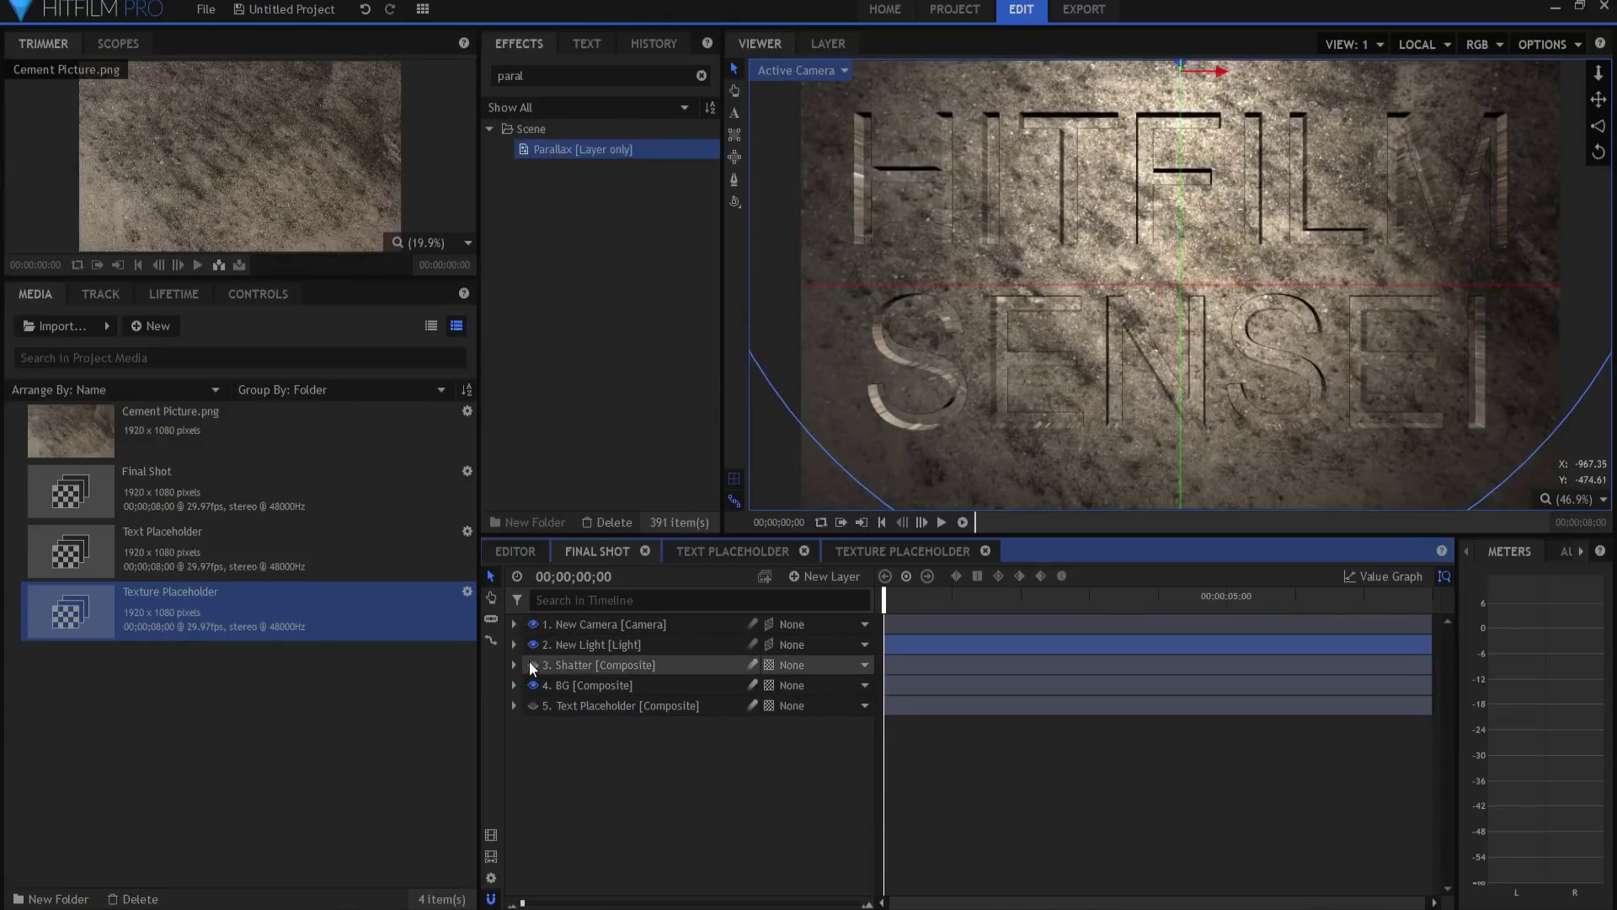
- Toggle Shatter's visibility, play the shot, return to the first frame, and select Shatter
left_click(531, 665)
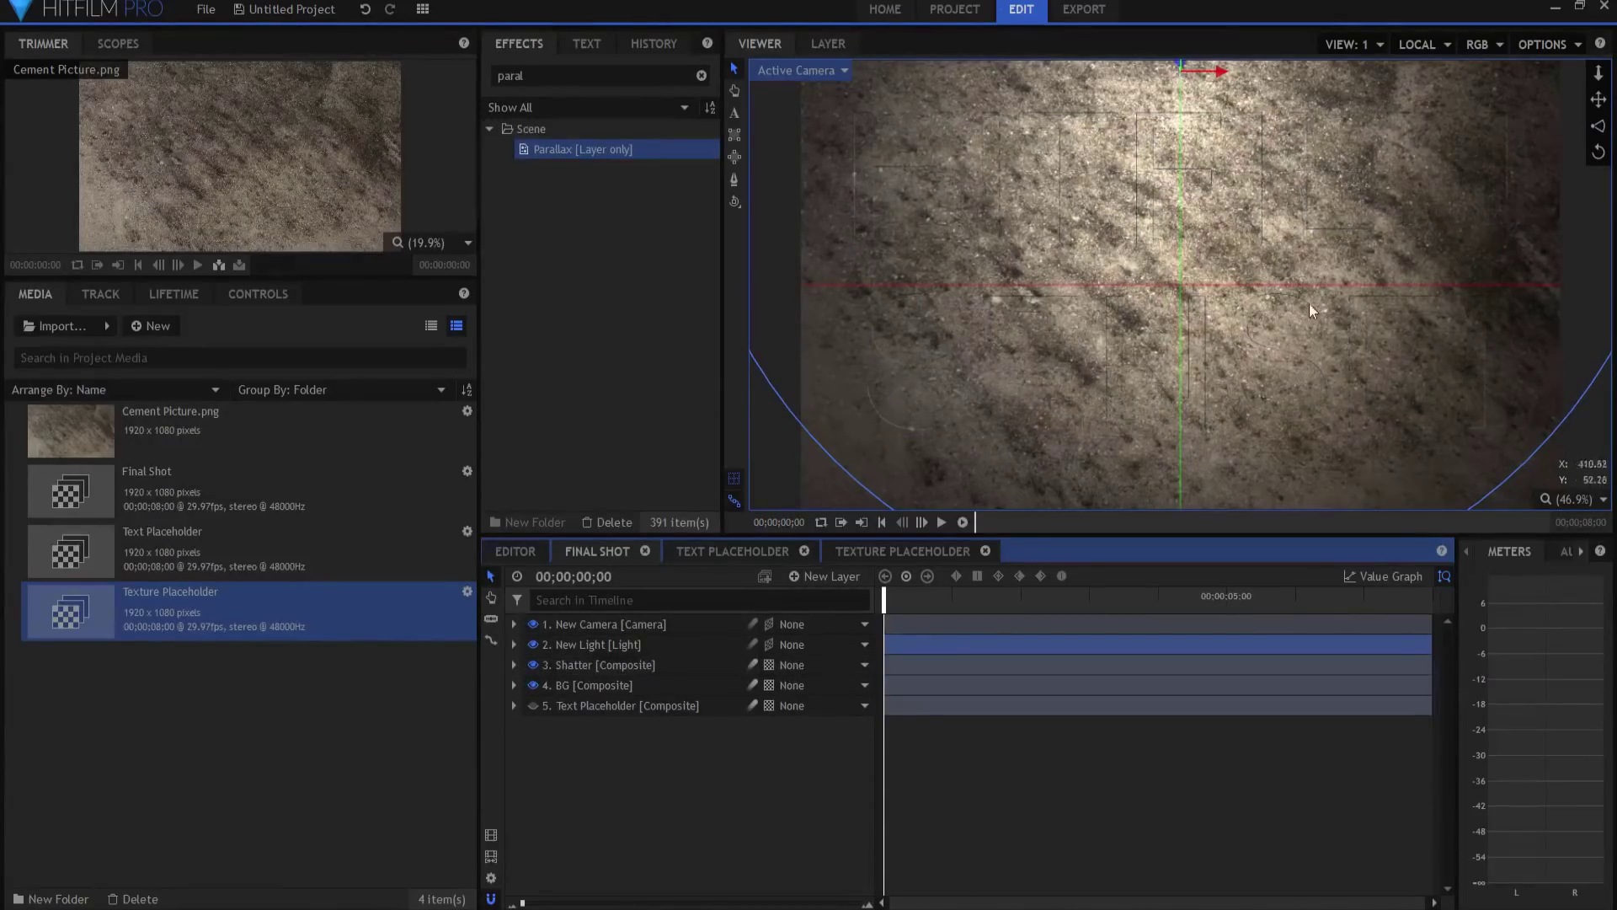
left_click(941, 522)
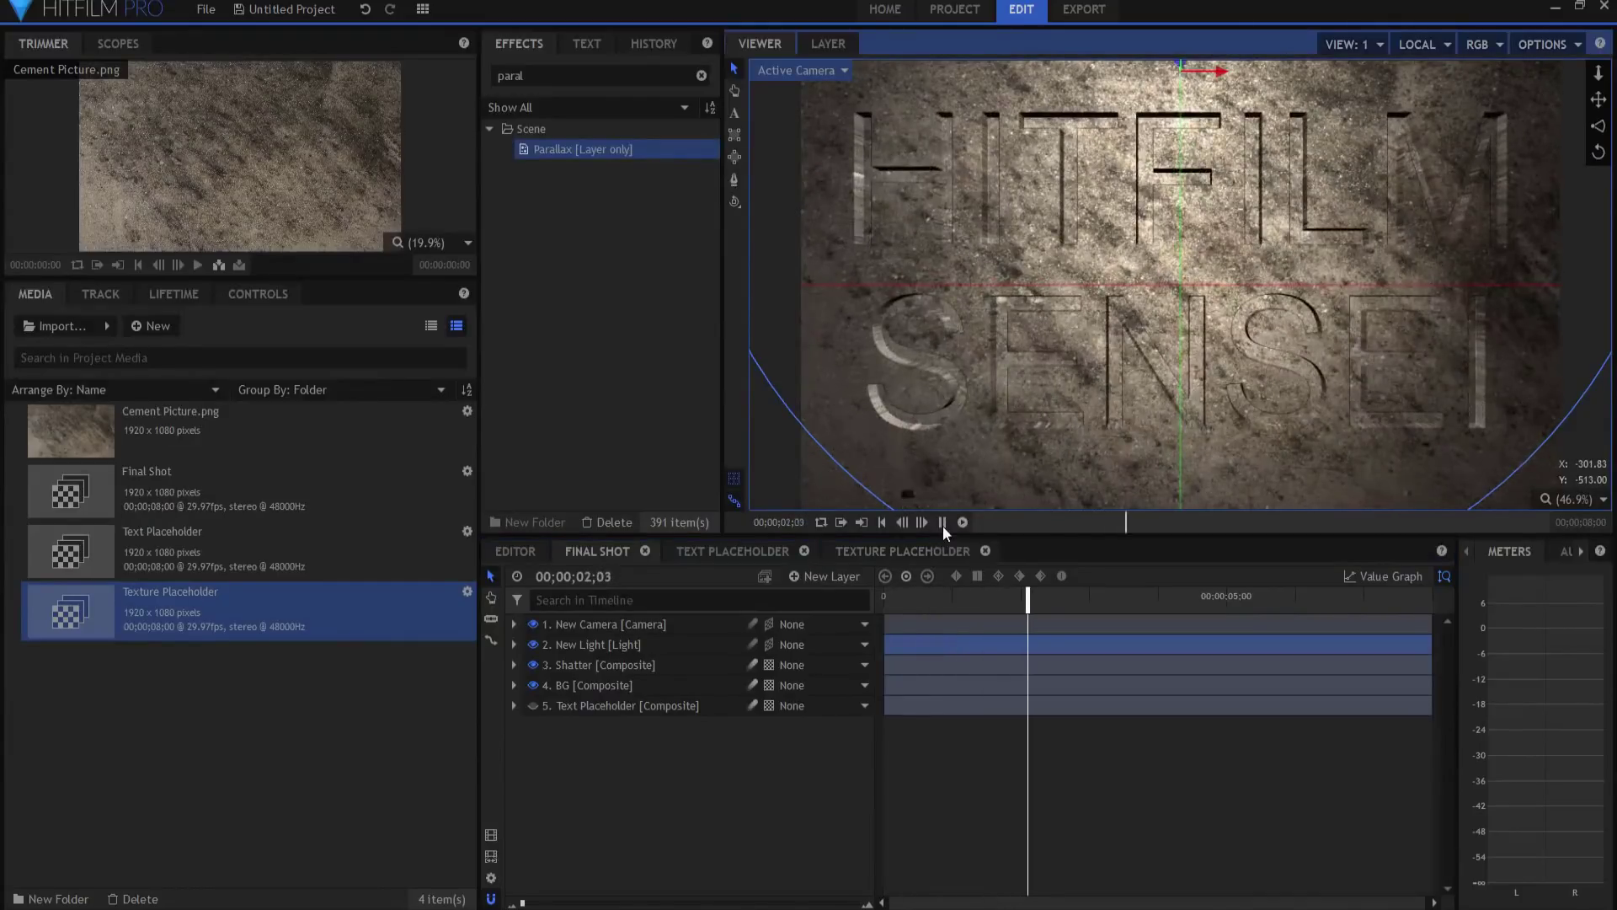
left_click(942, 523)
left_click(885, 522)
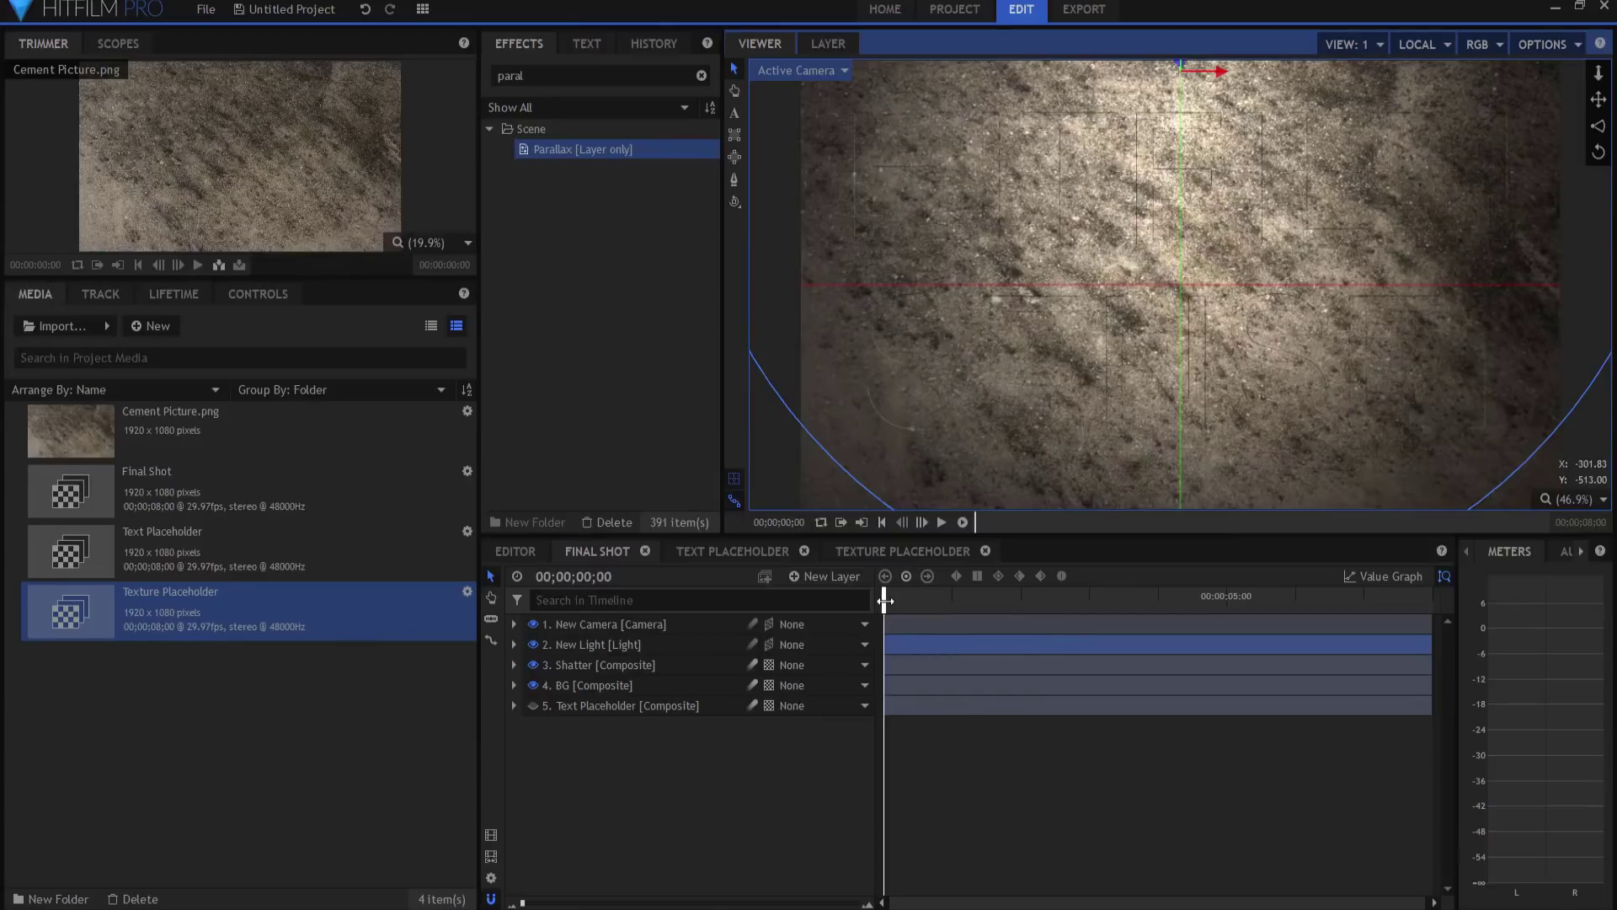
left_click_drag(885, 600, 879, 603)
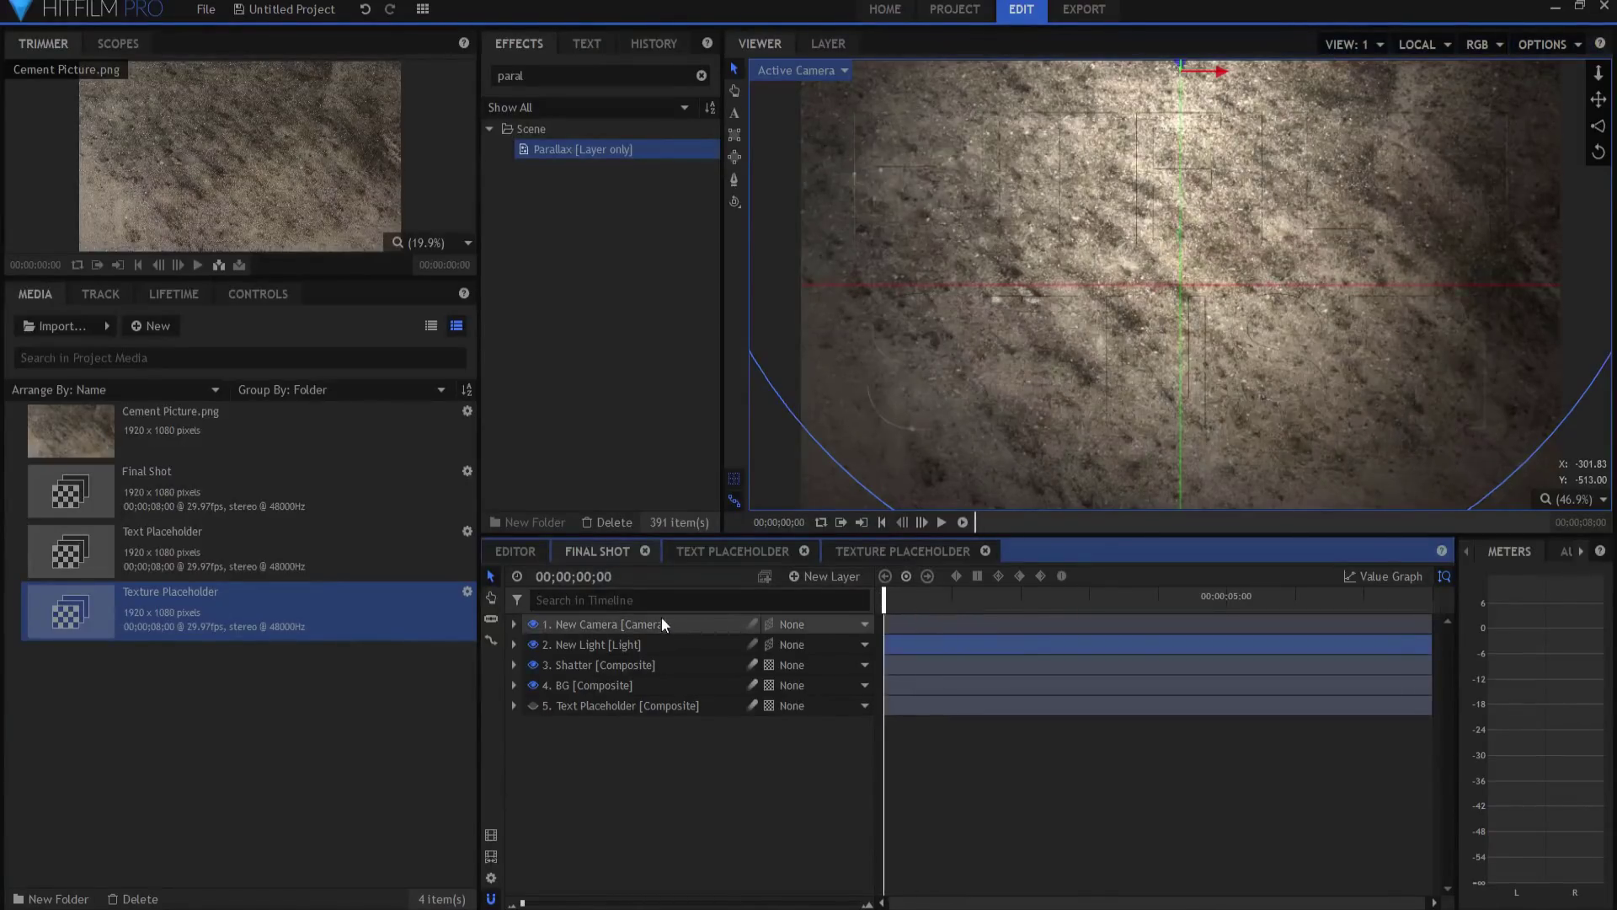
left_click(588, 664)
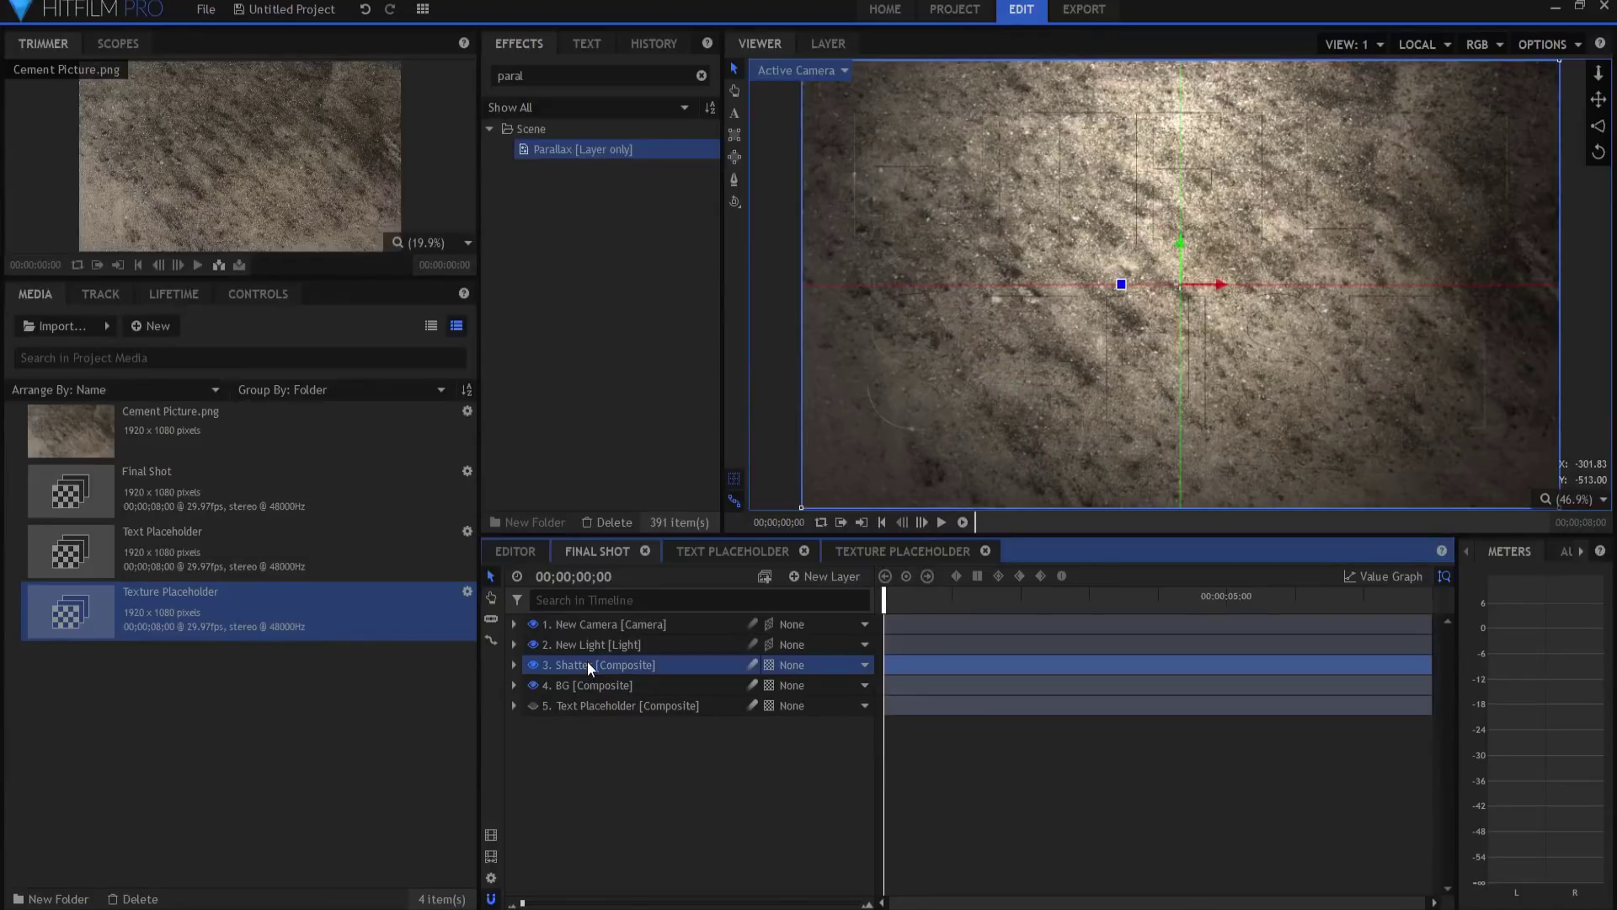
- Set Shatter's Physics timing Start to 1 and End to 5, then scrub to check
left_click(258, 293)
scroll(42, 508, "down", 3)
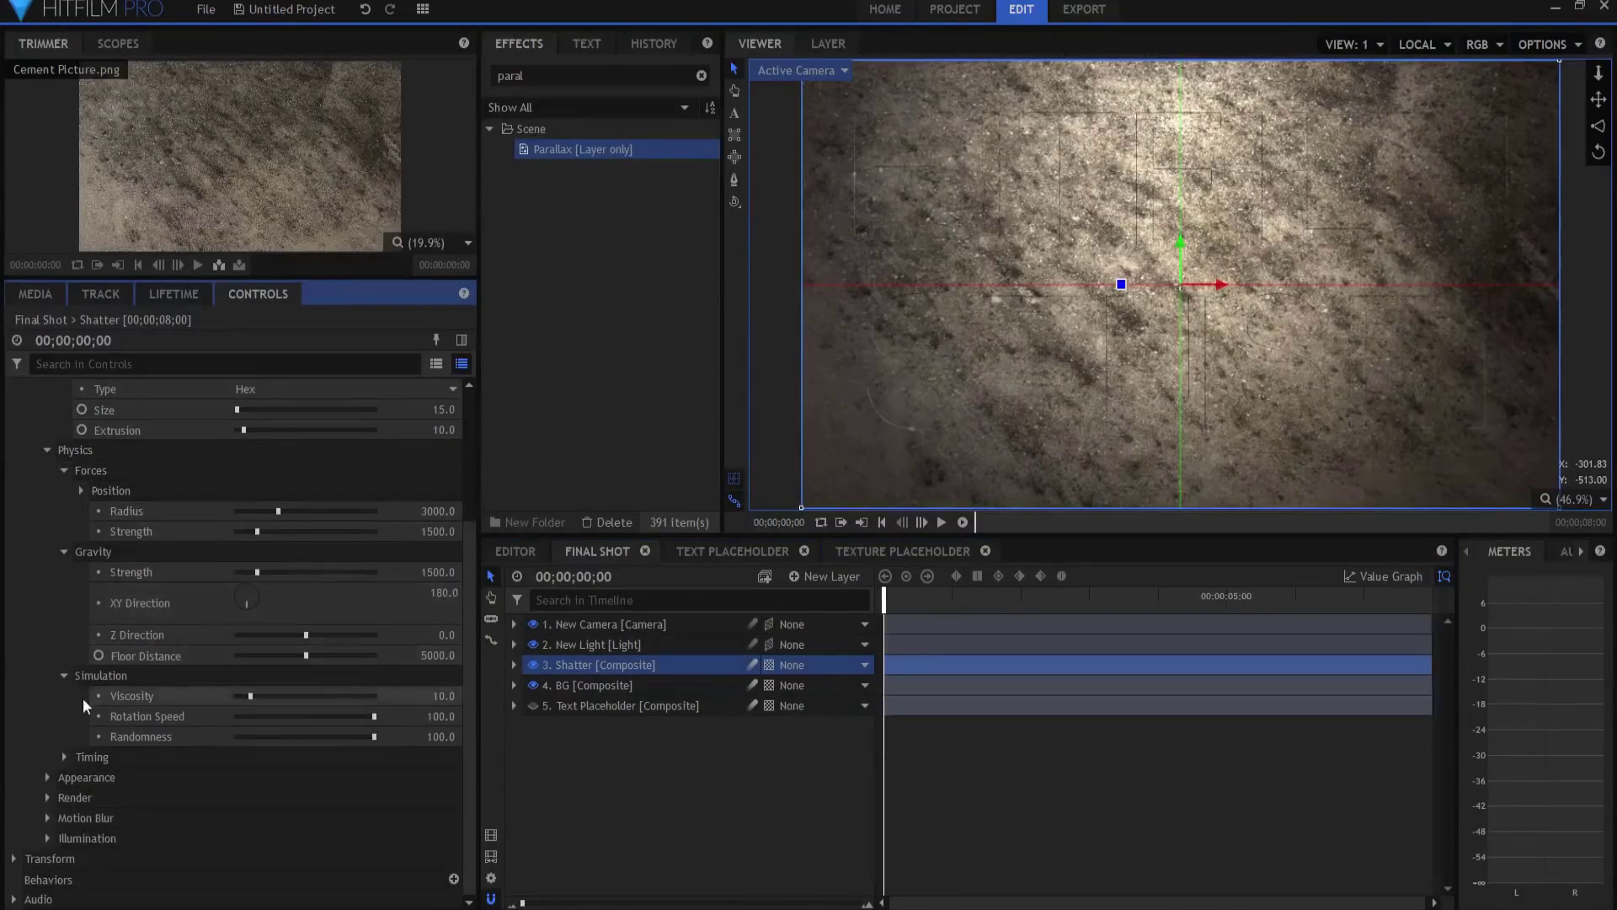
left_click(64, 756)
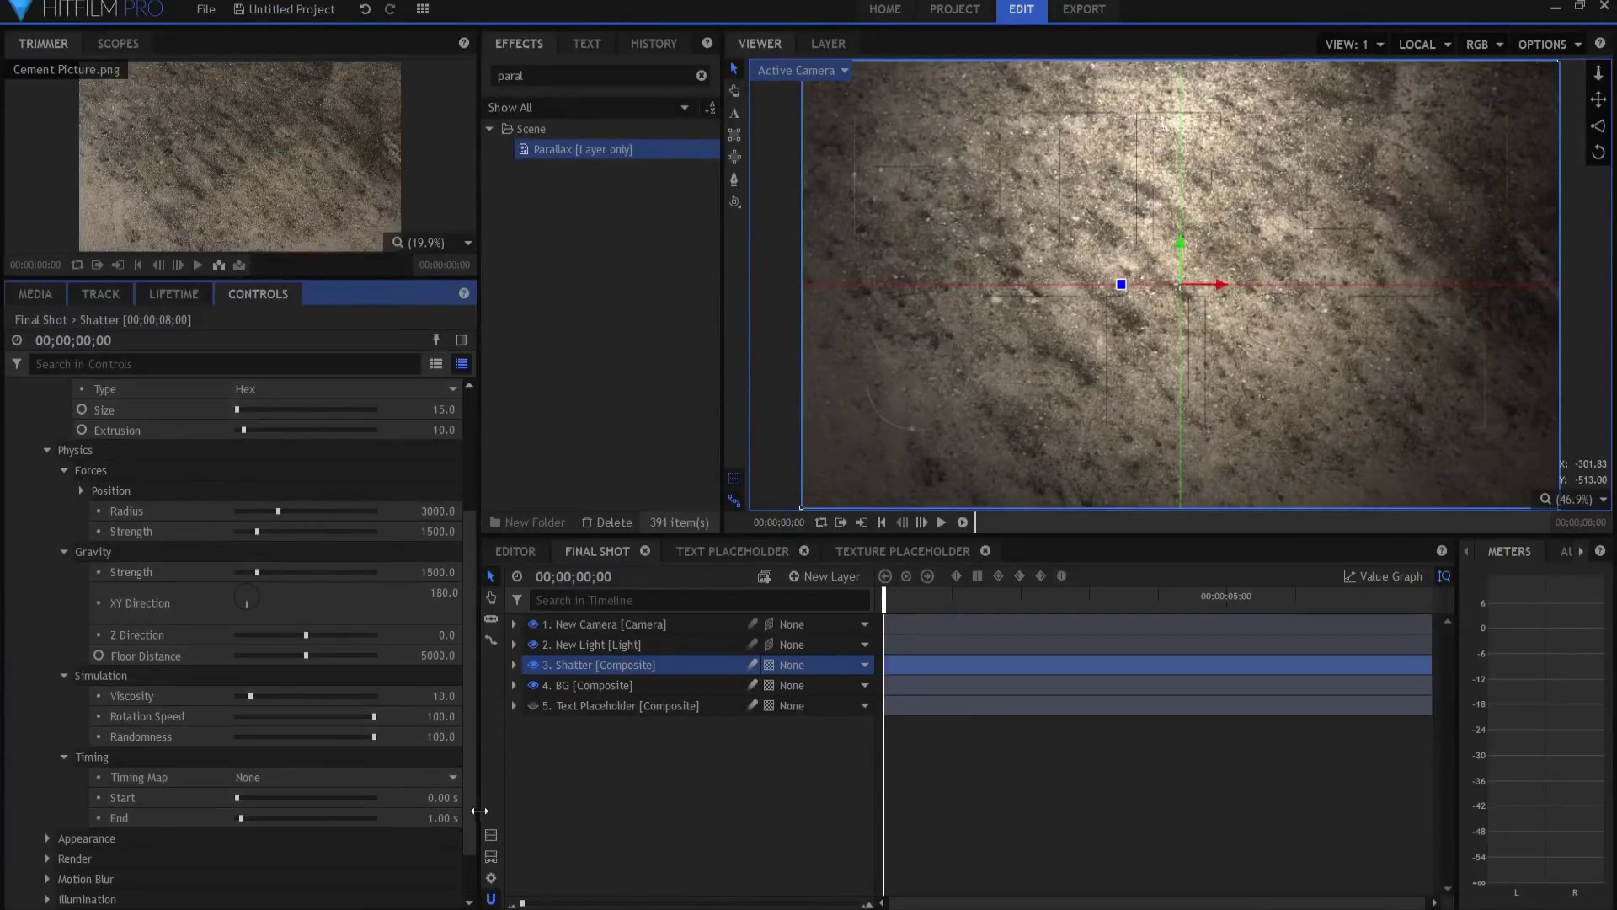
left_click(443, 799)
type("1")
key("Return")
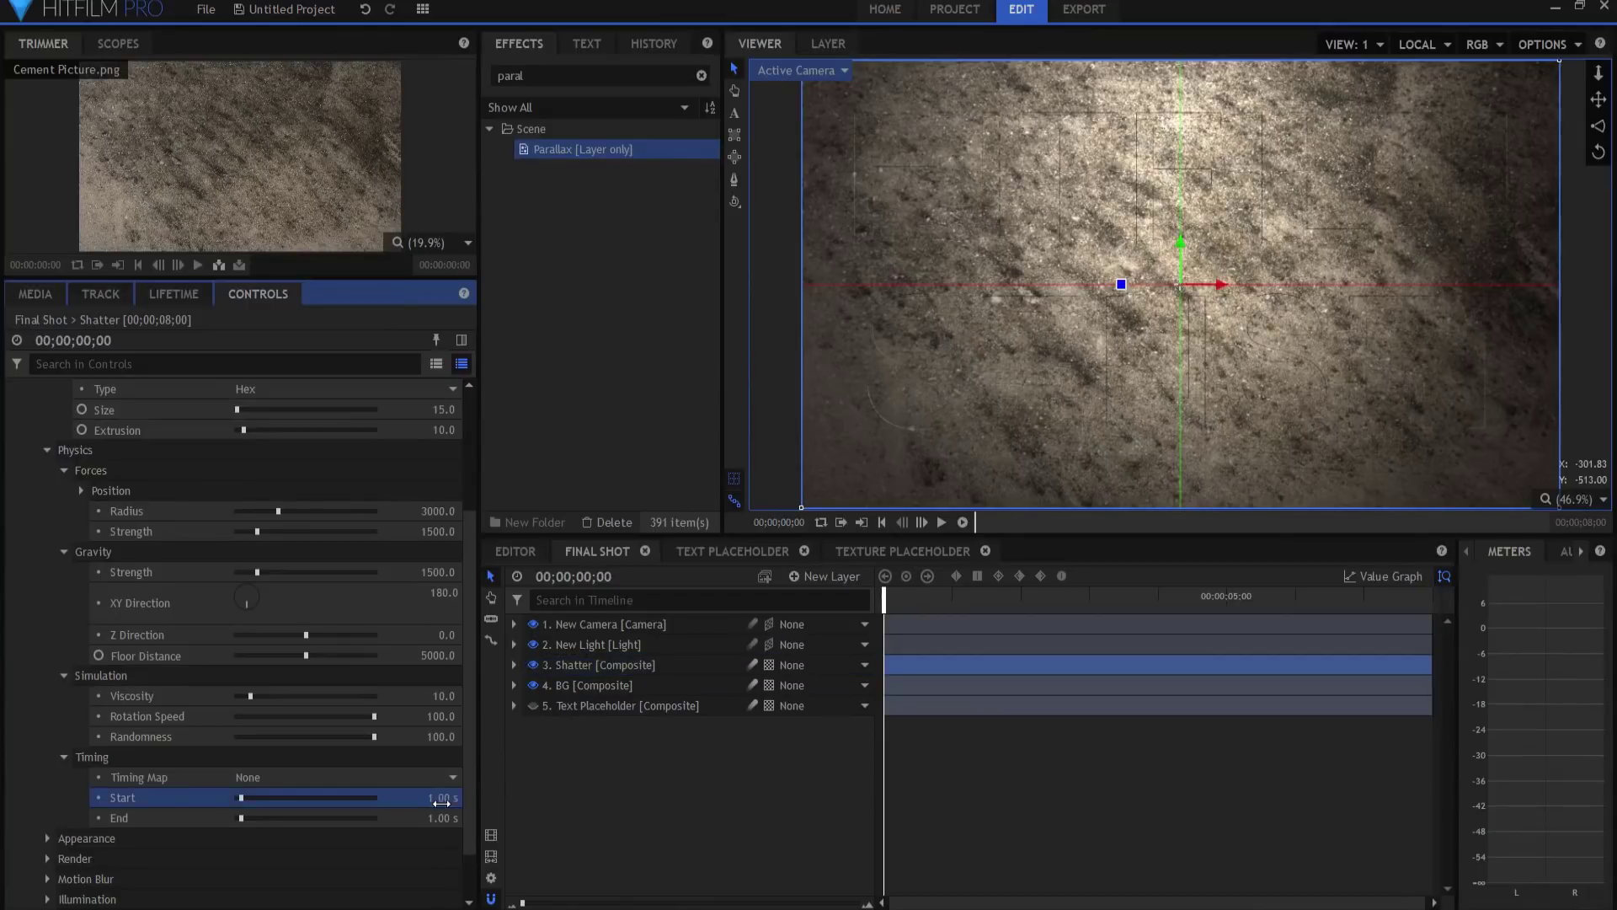
left_click(434, 819)
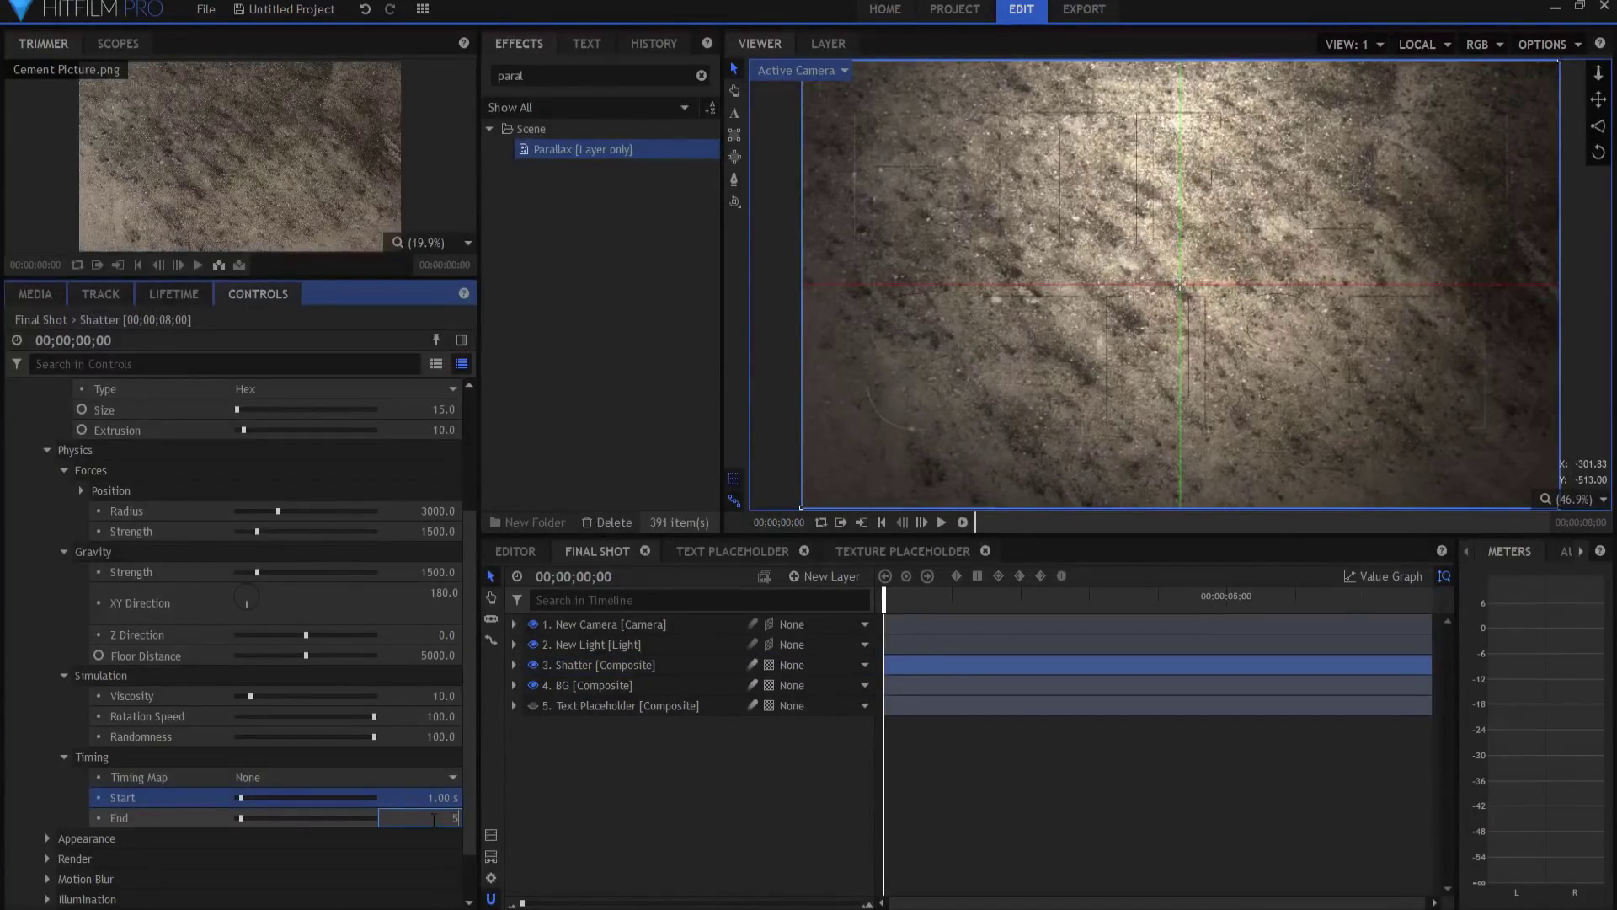
key("Return")
left_click_drag(883, 598, 966, 596)
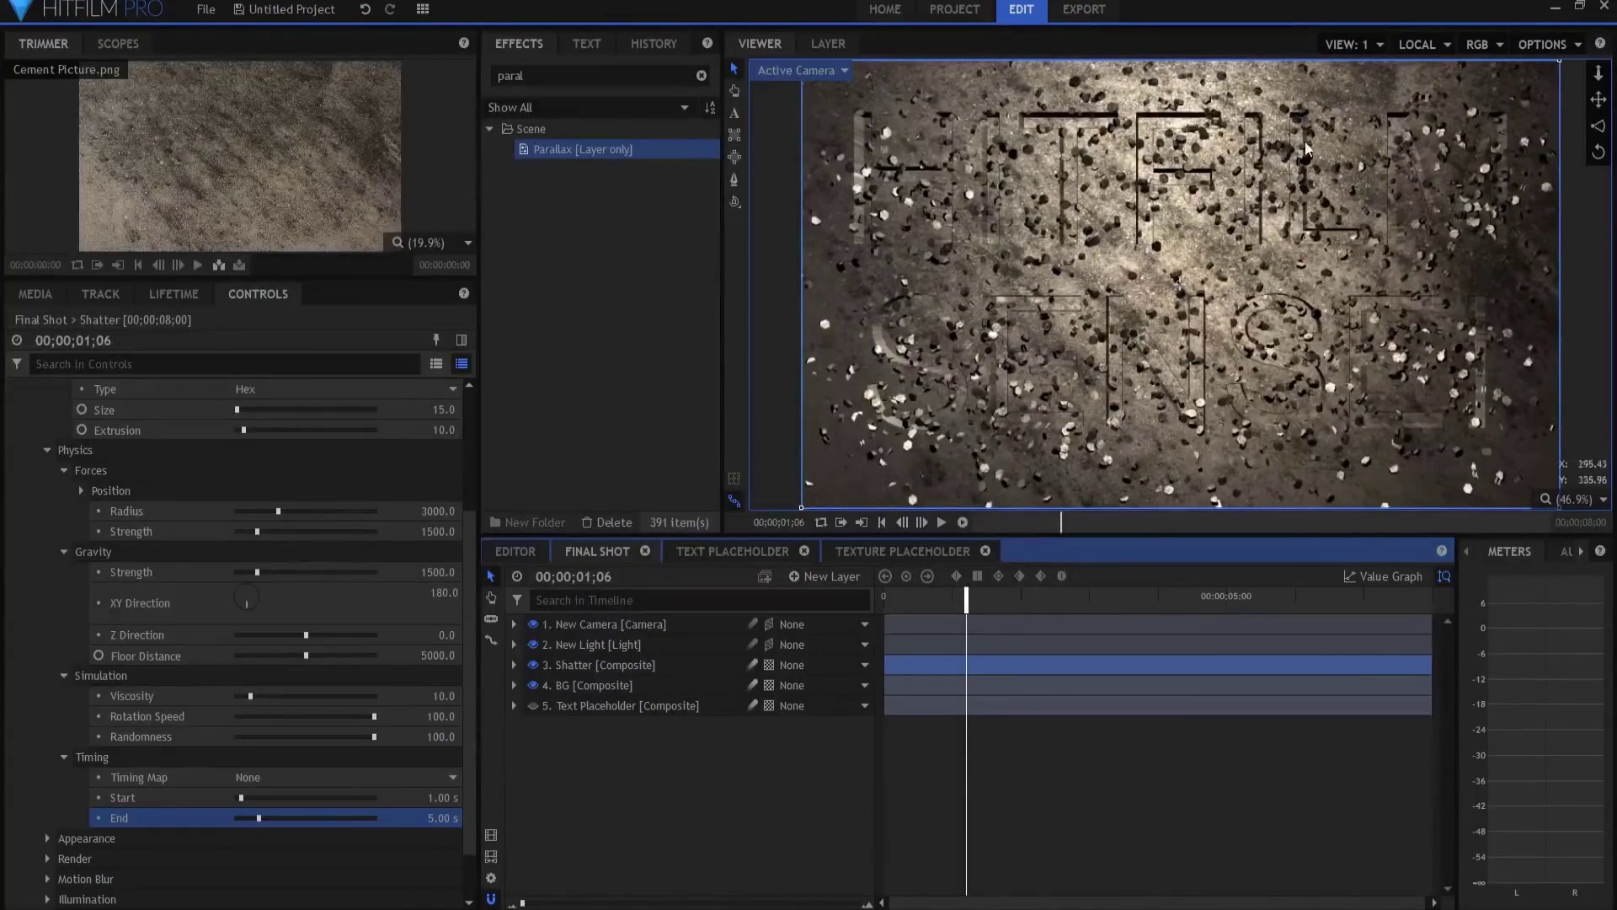
left_click_drag(968, 601, 948, 600)
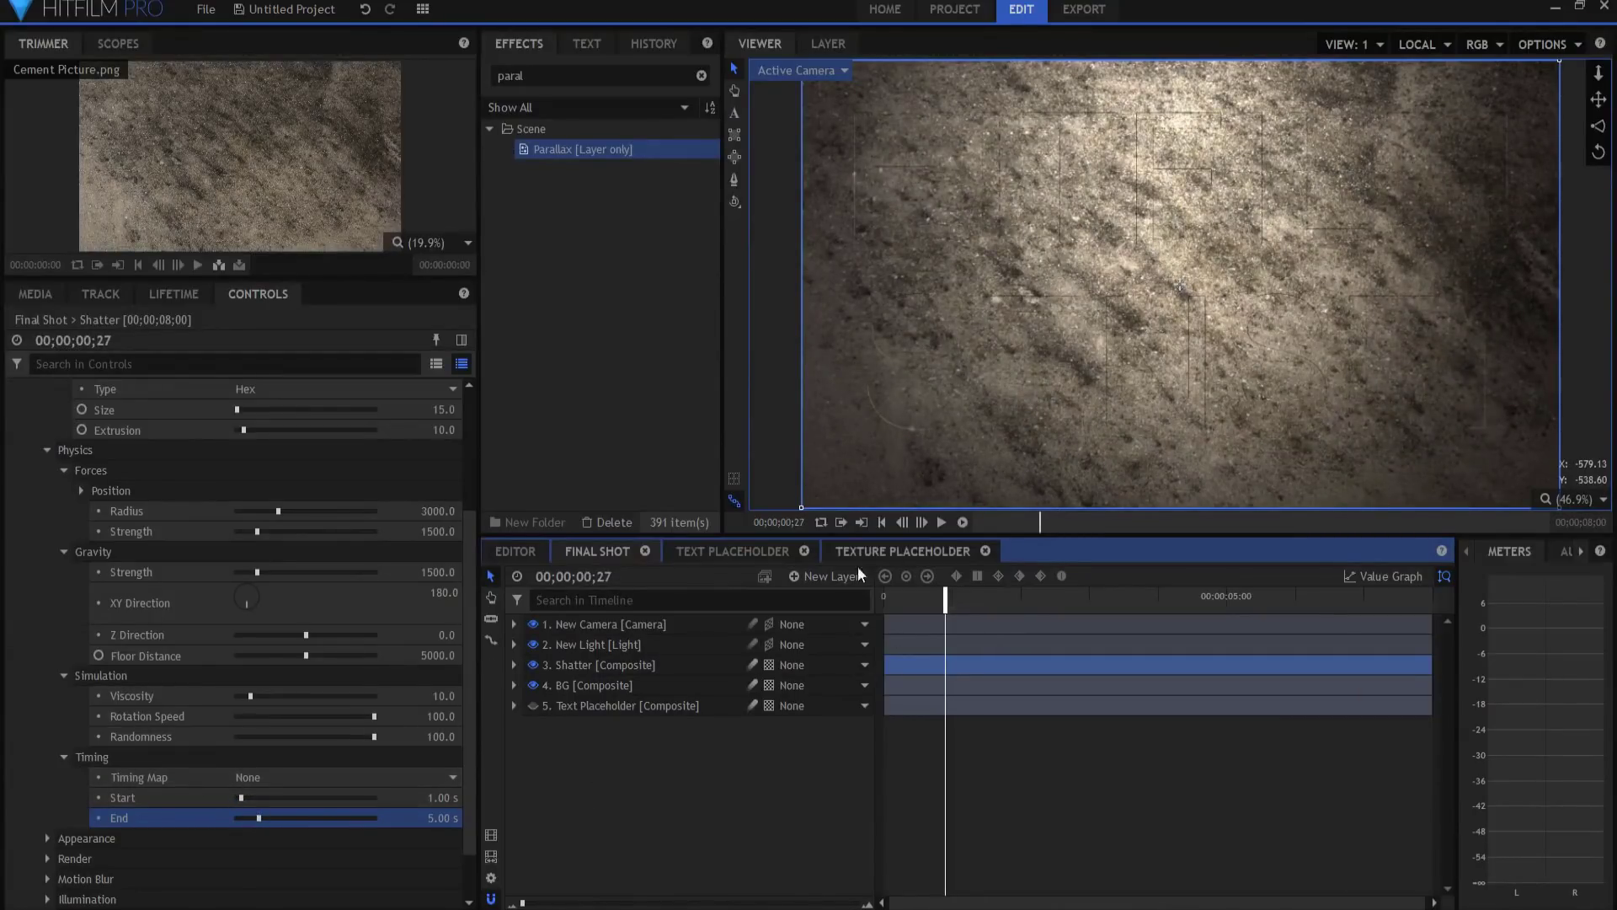
- Create a new composite shot named Timing Map containing a plane layer
left_click(44, 293)
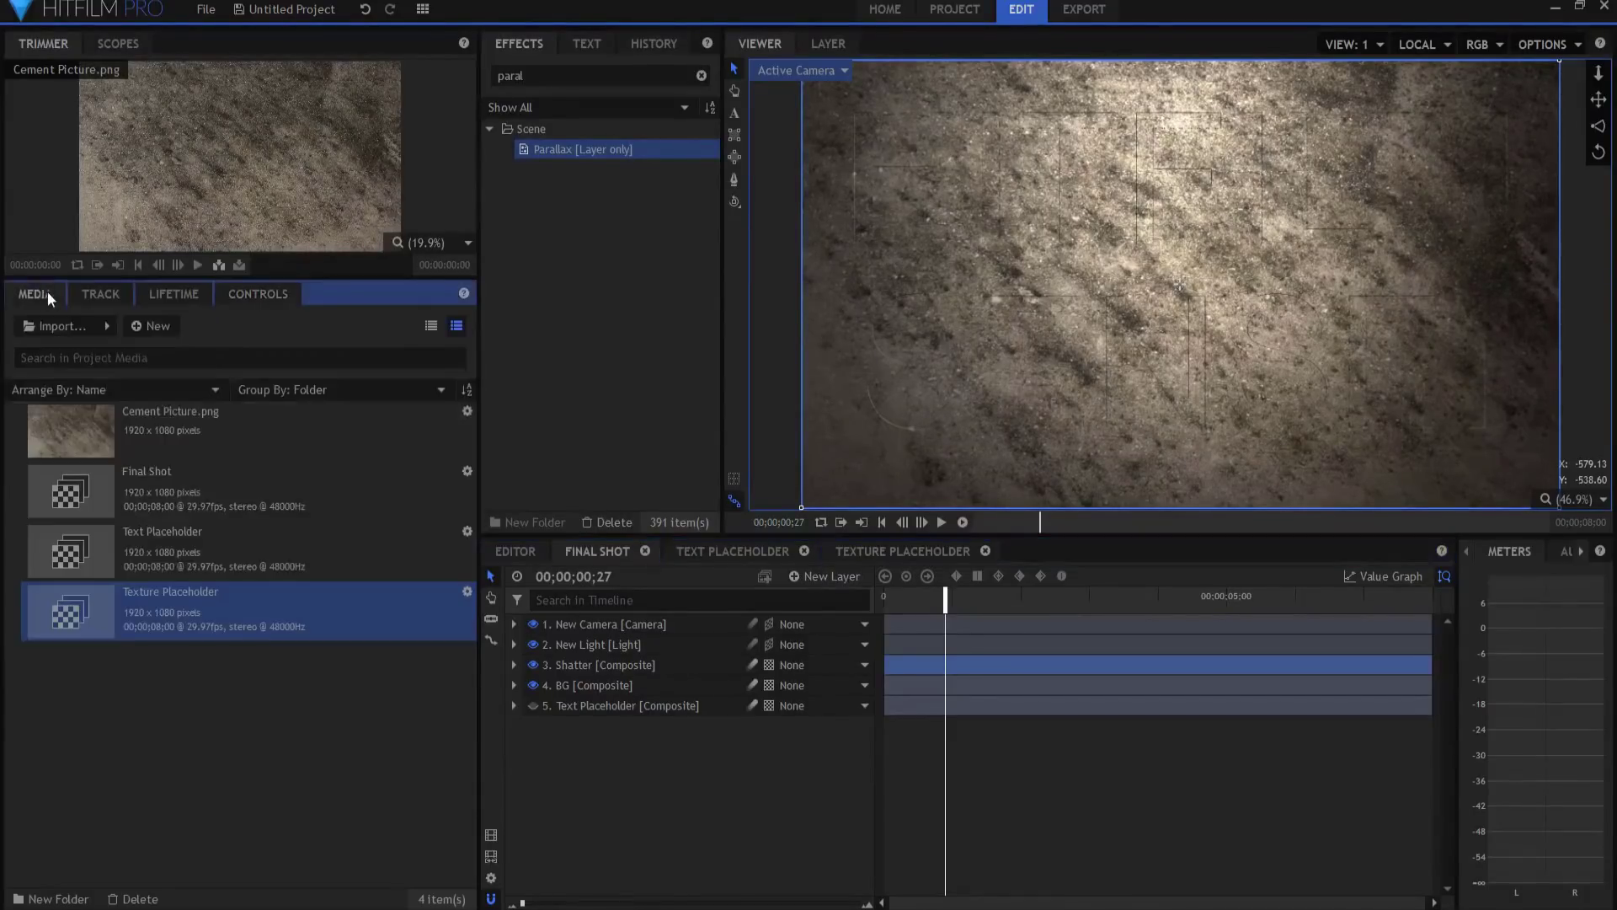
left_click(152, 326)
left_click(170, 349)
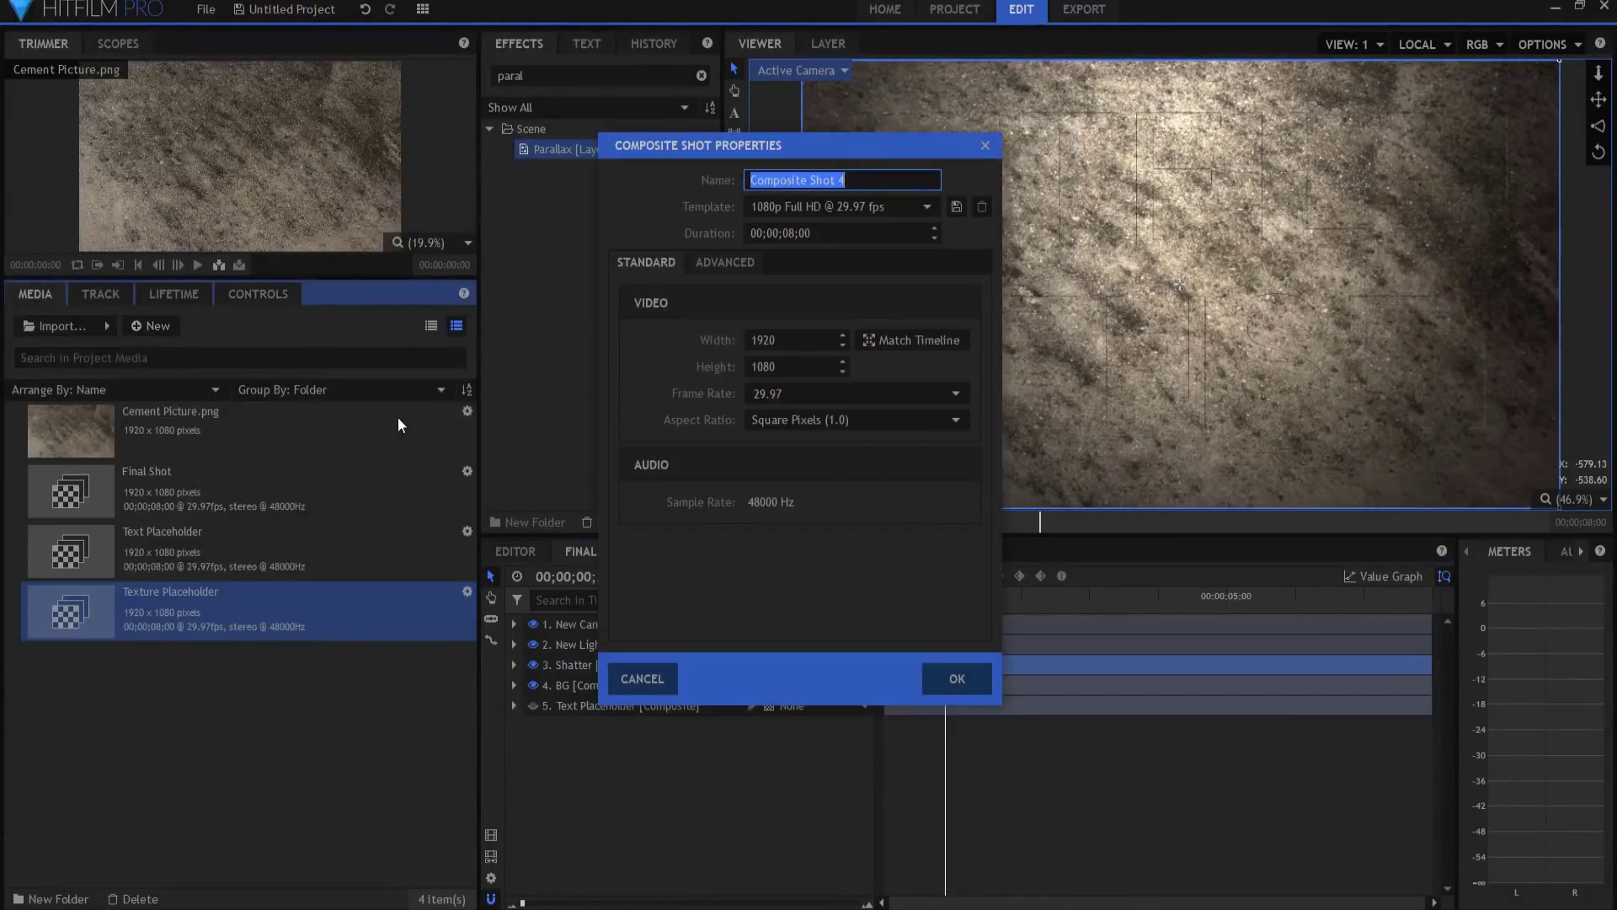
type("Timing Map")
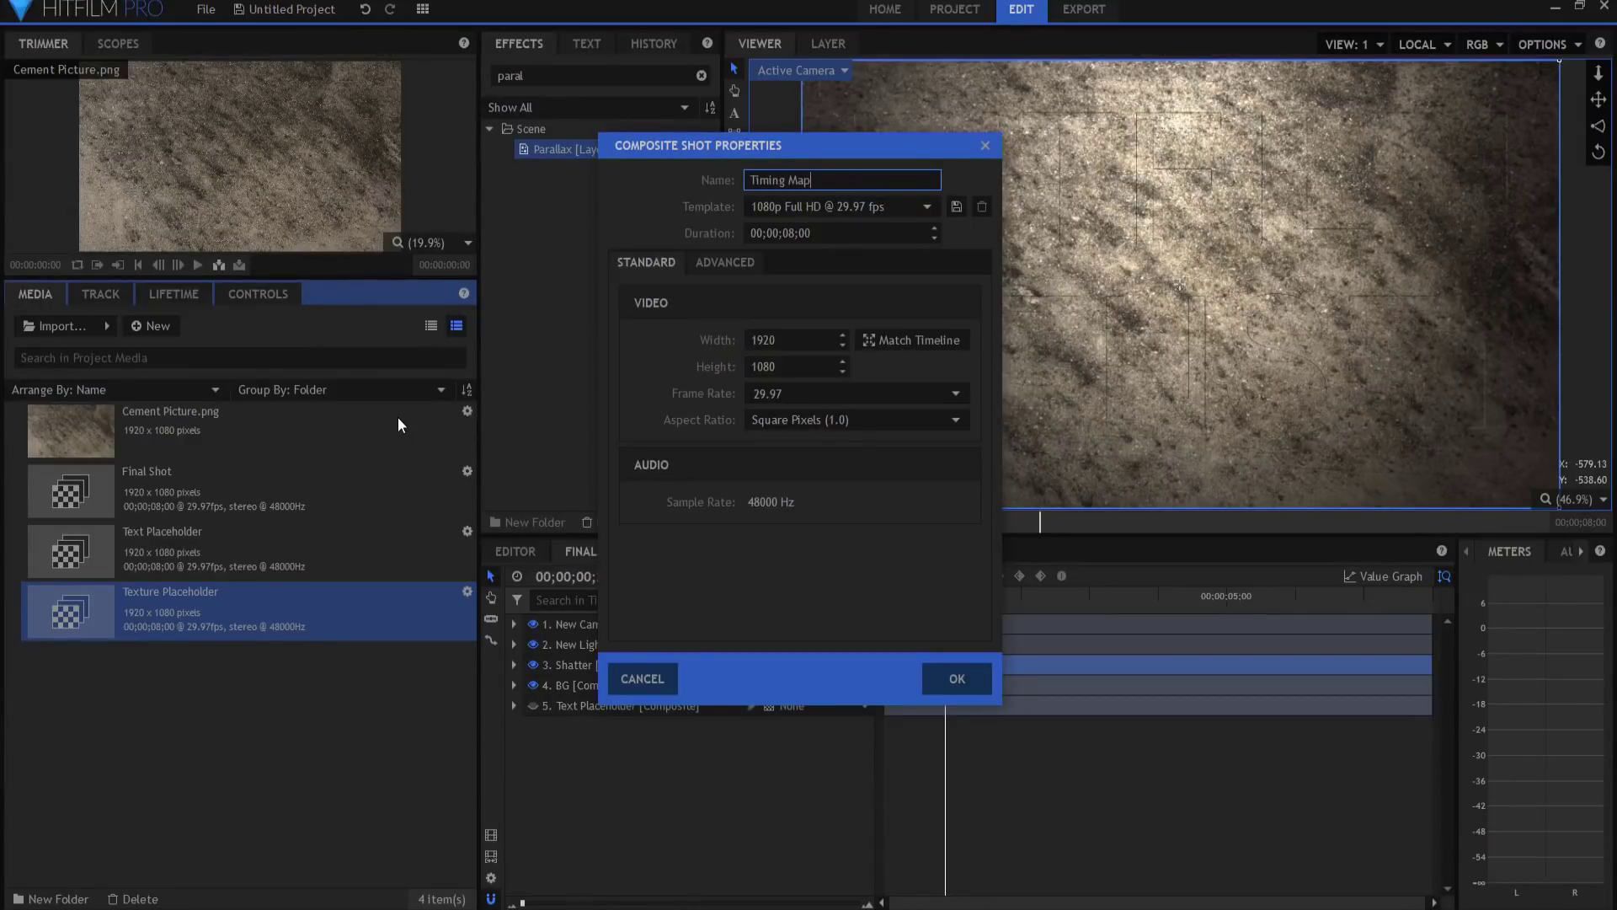
left_click(957, 679)
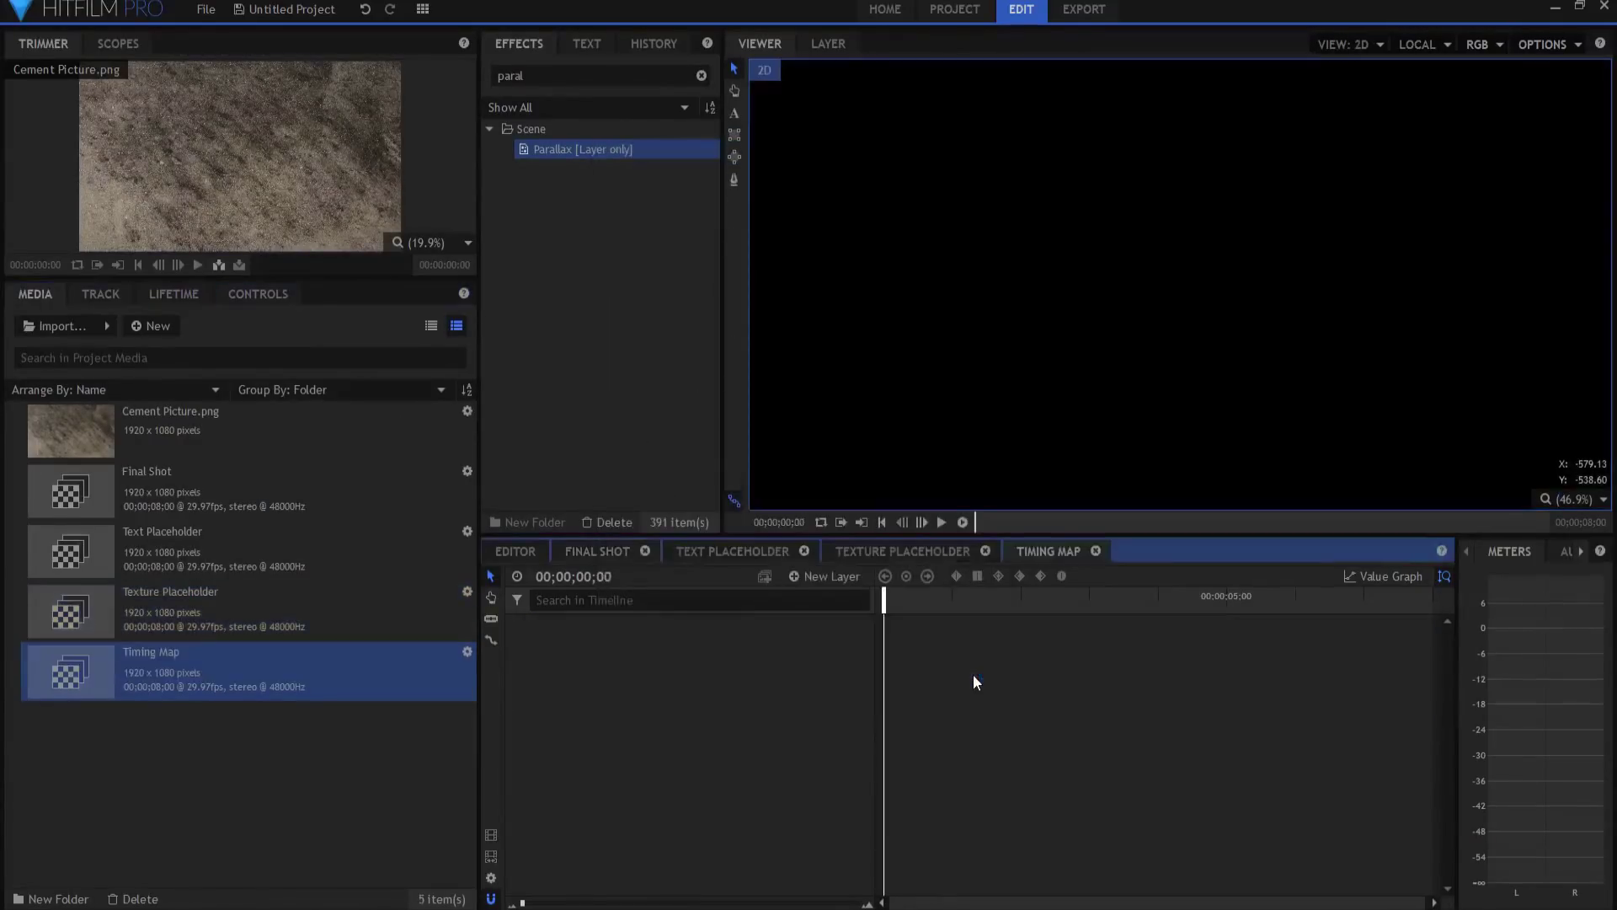
left_click(832, 576)
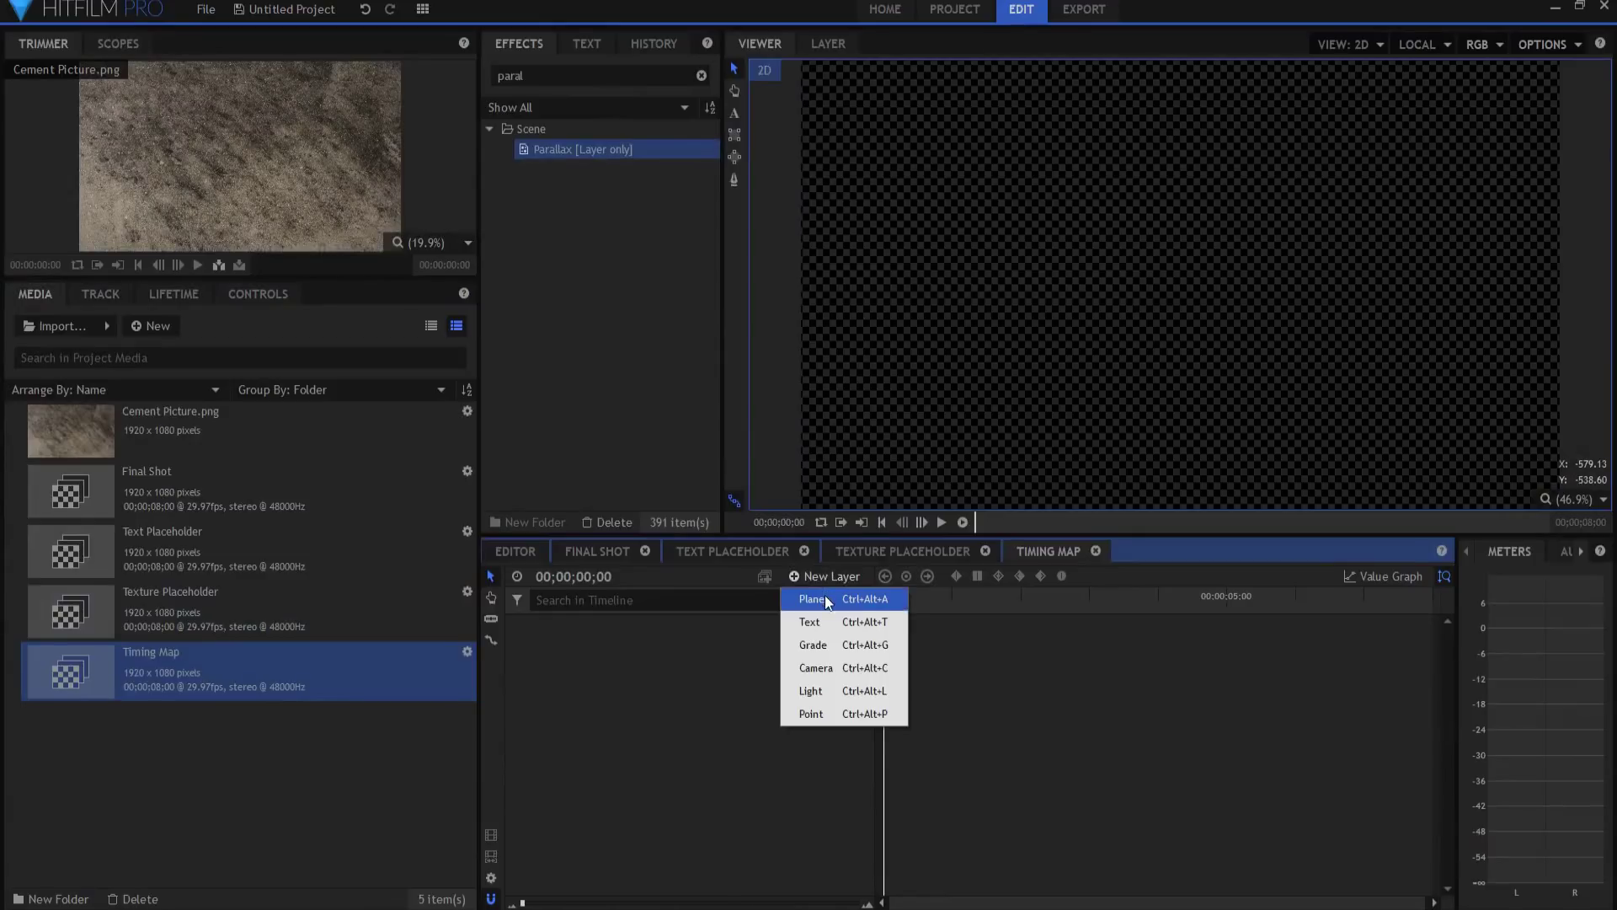
left_click(825, 598)
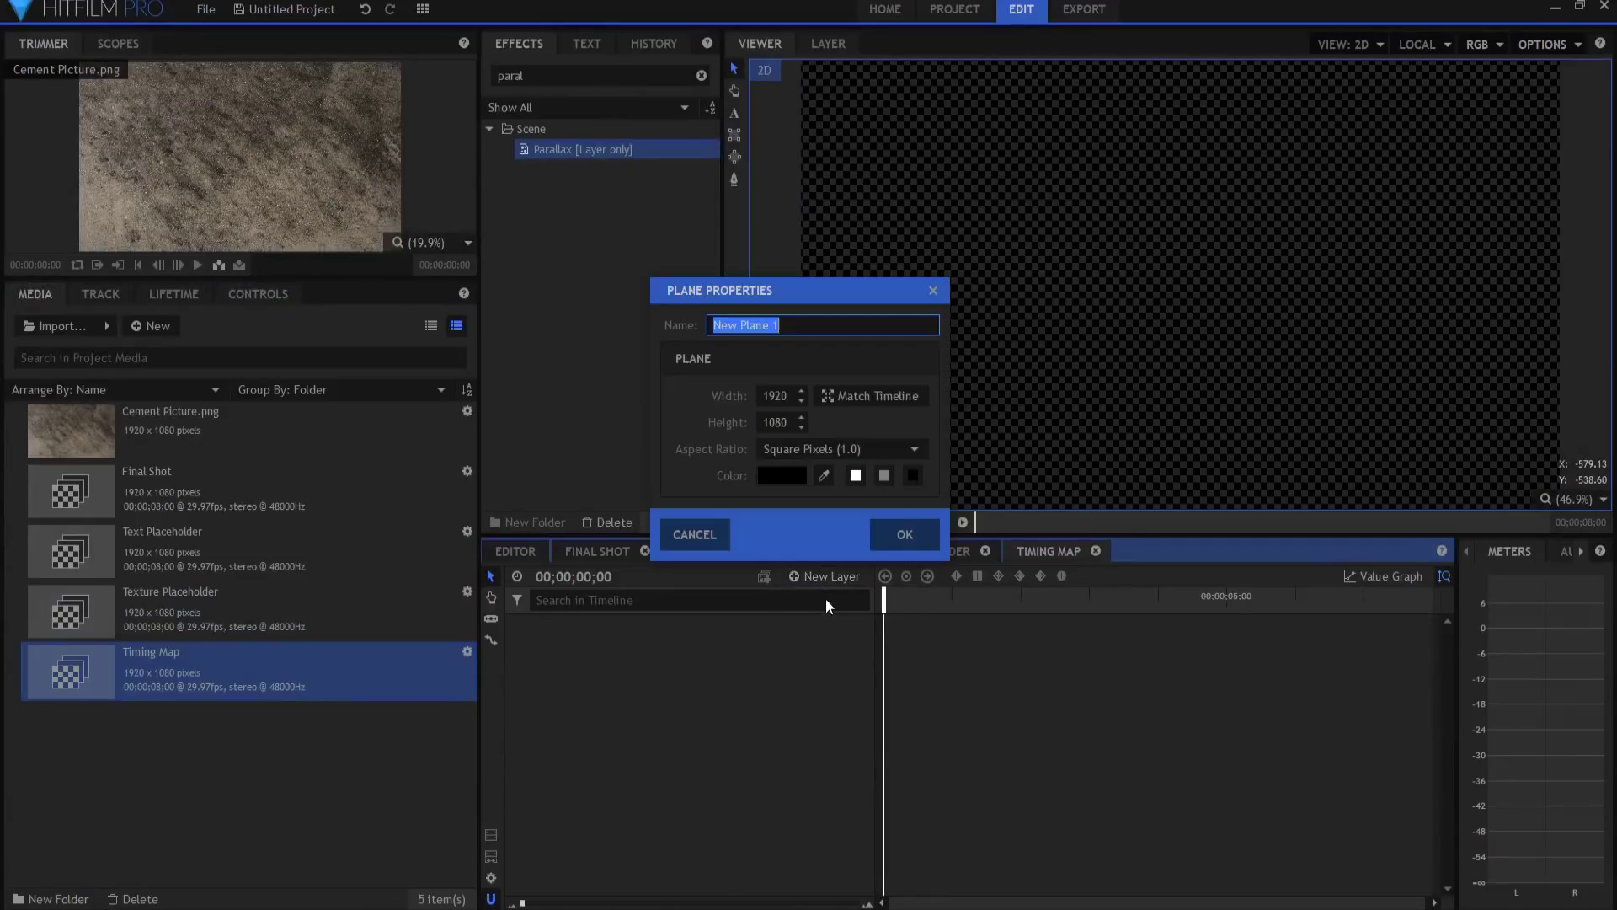
left_click(902, 536)
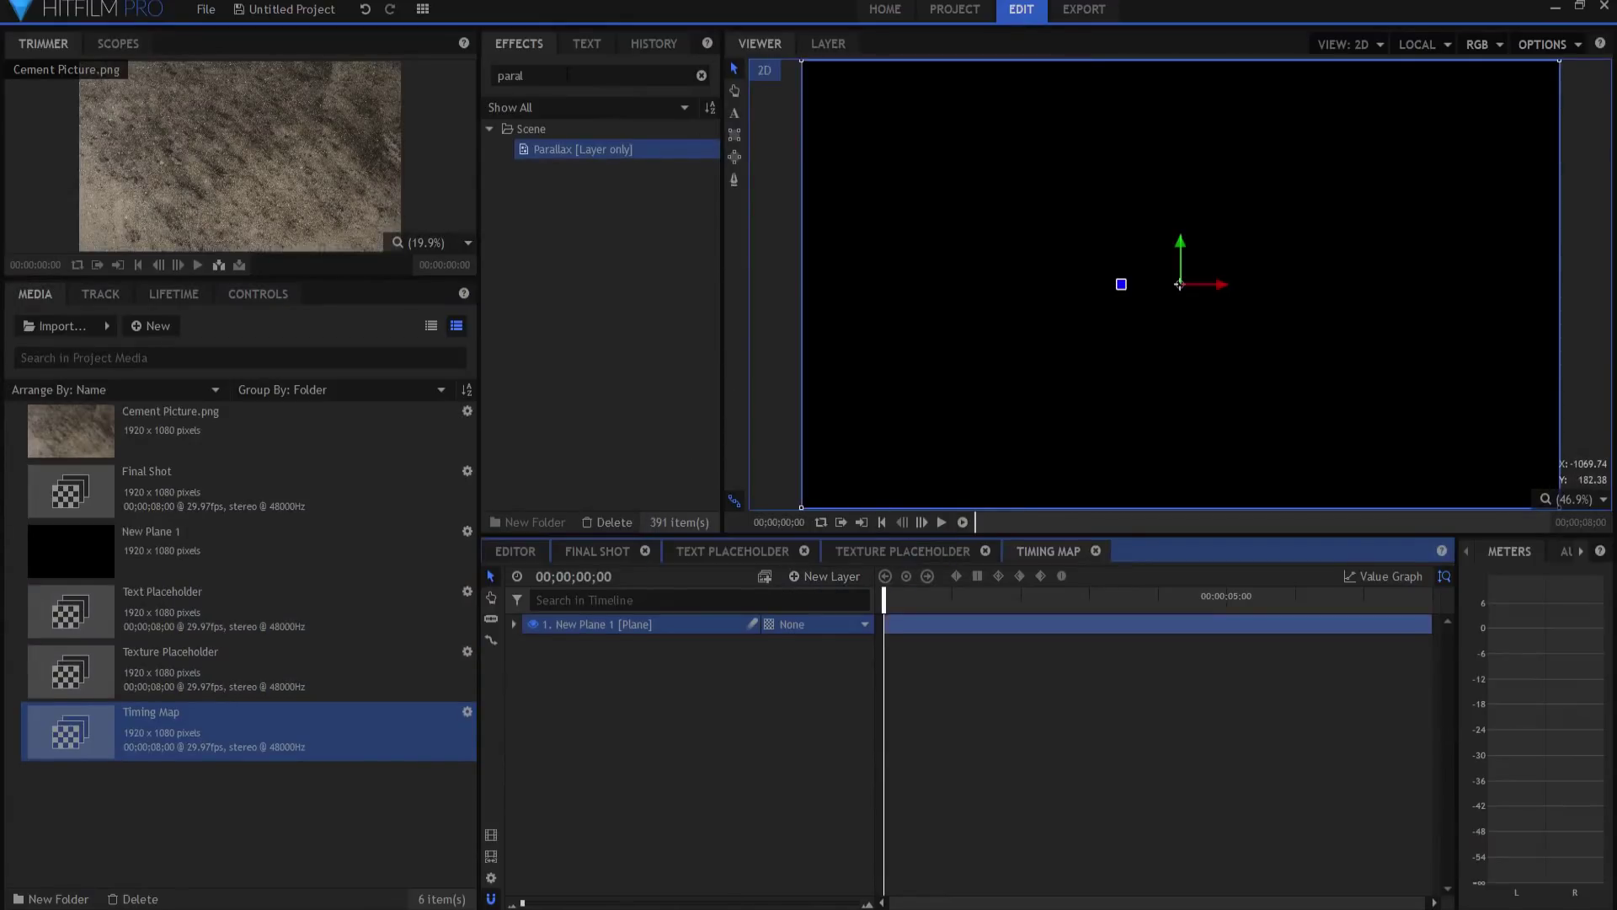
- Apply Color Gradient to the plane, spanning top-left to bottom-right corner
left_click(522, 76)
type("c")
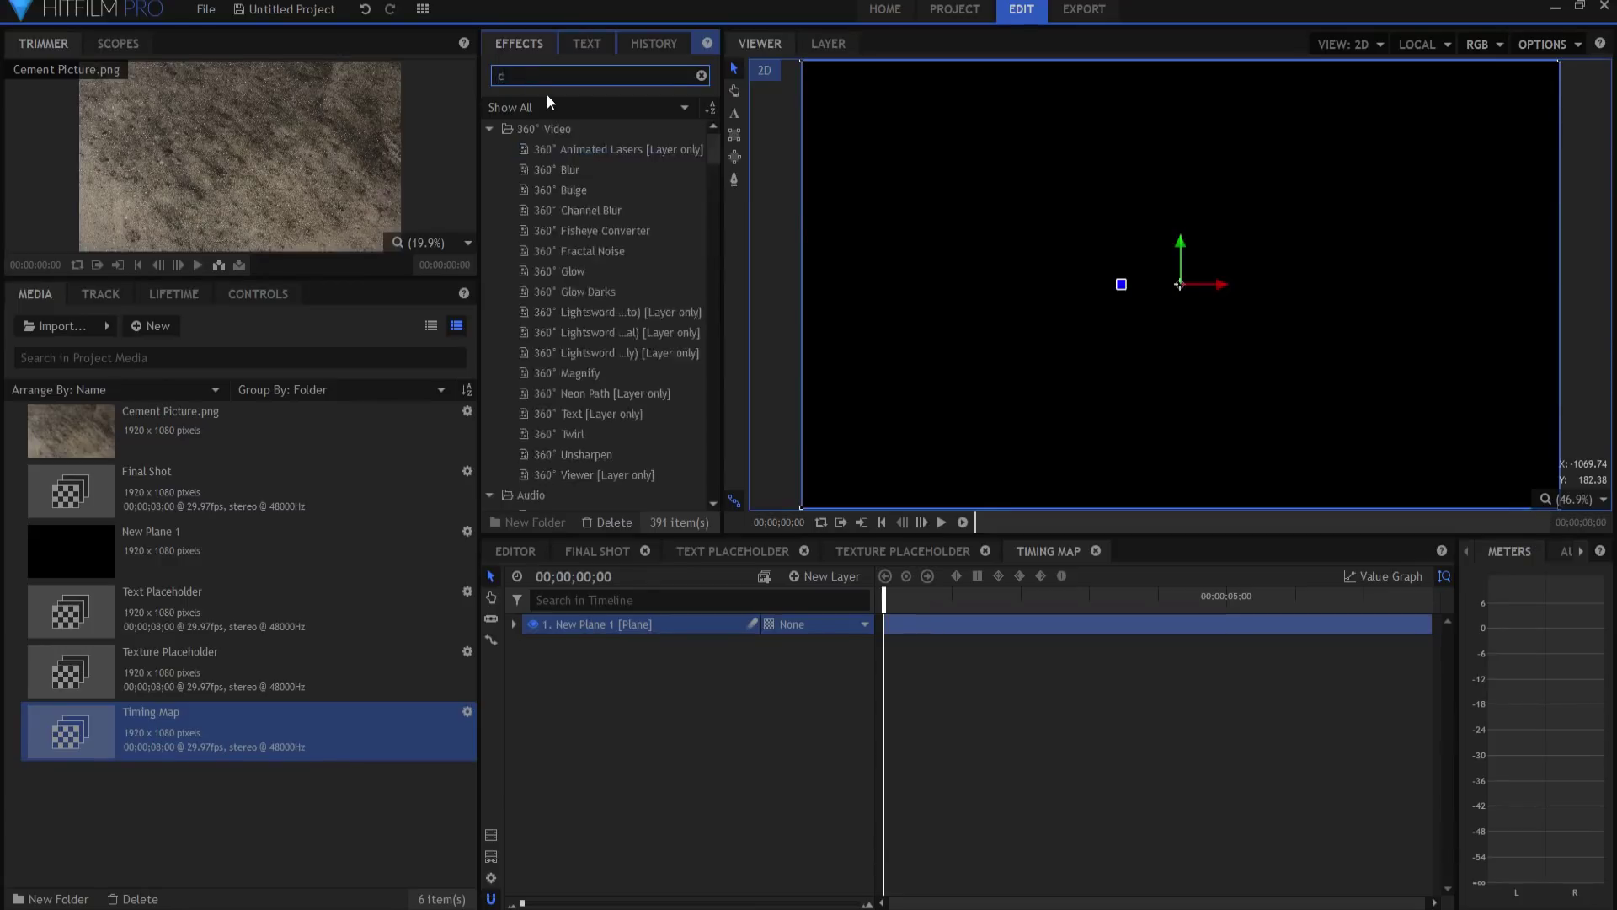
type("olor grad")
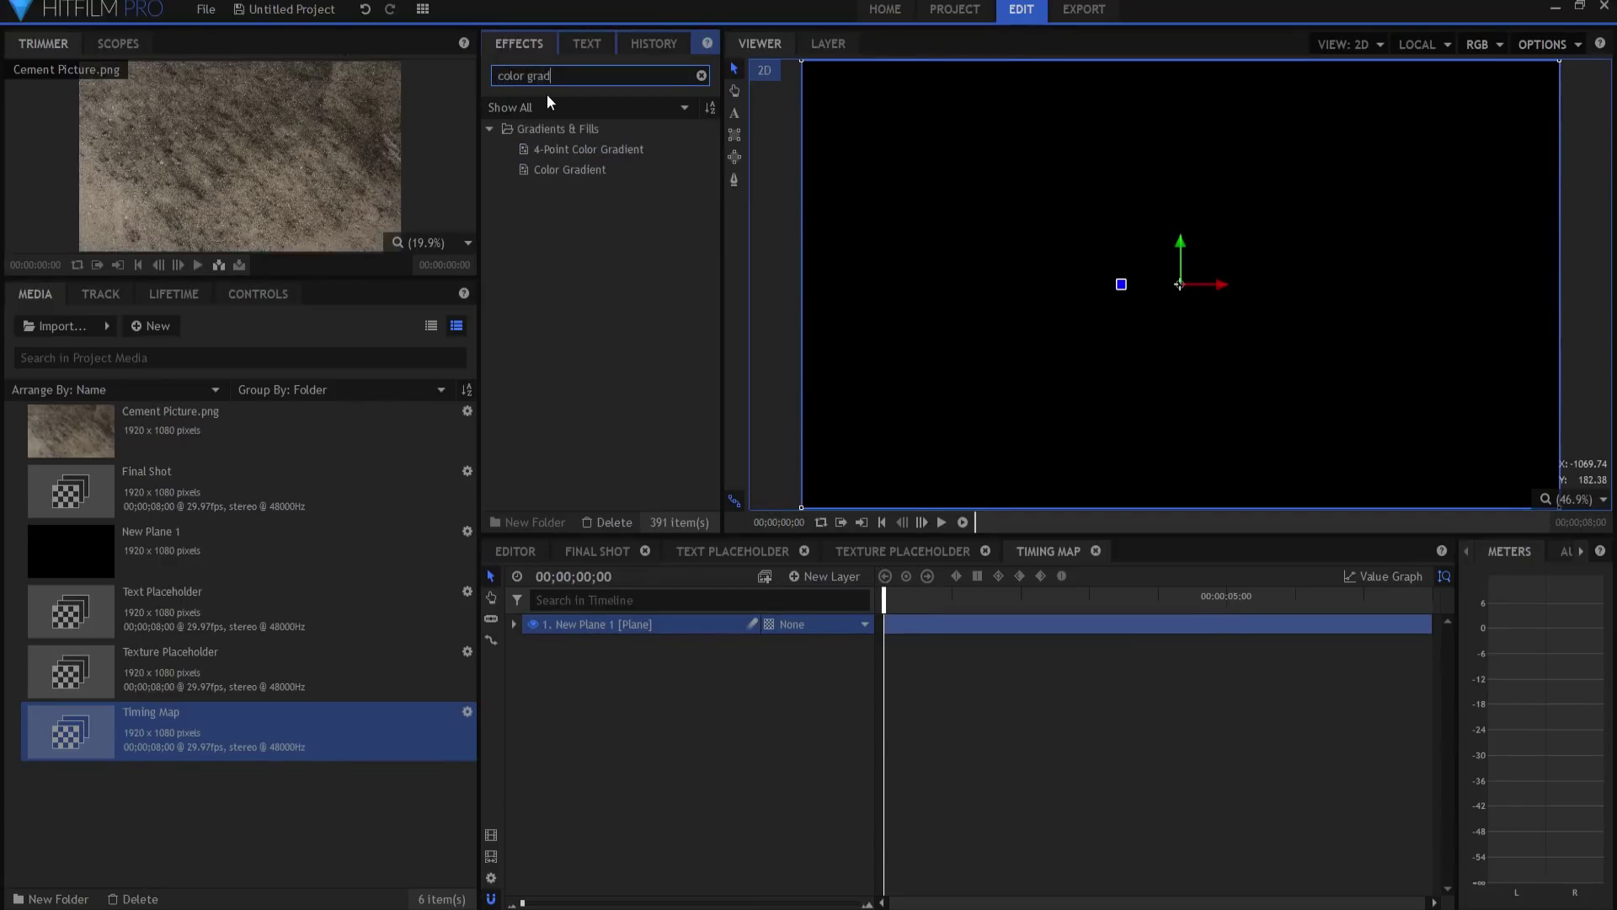
left_click_drag(593, 168, 593, 629)
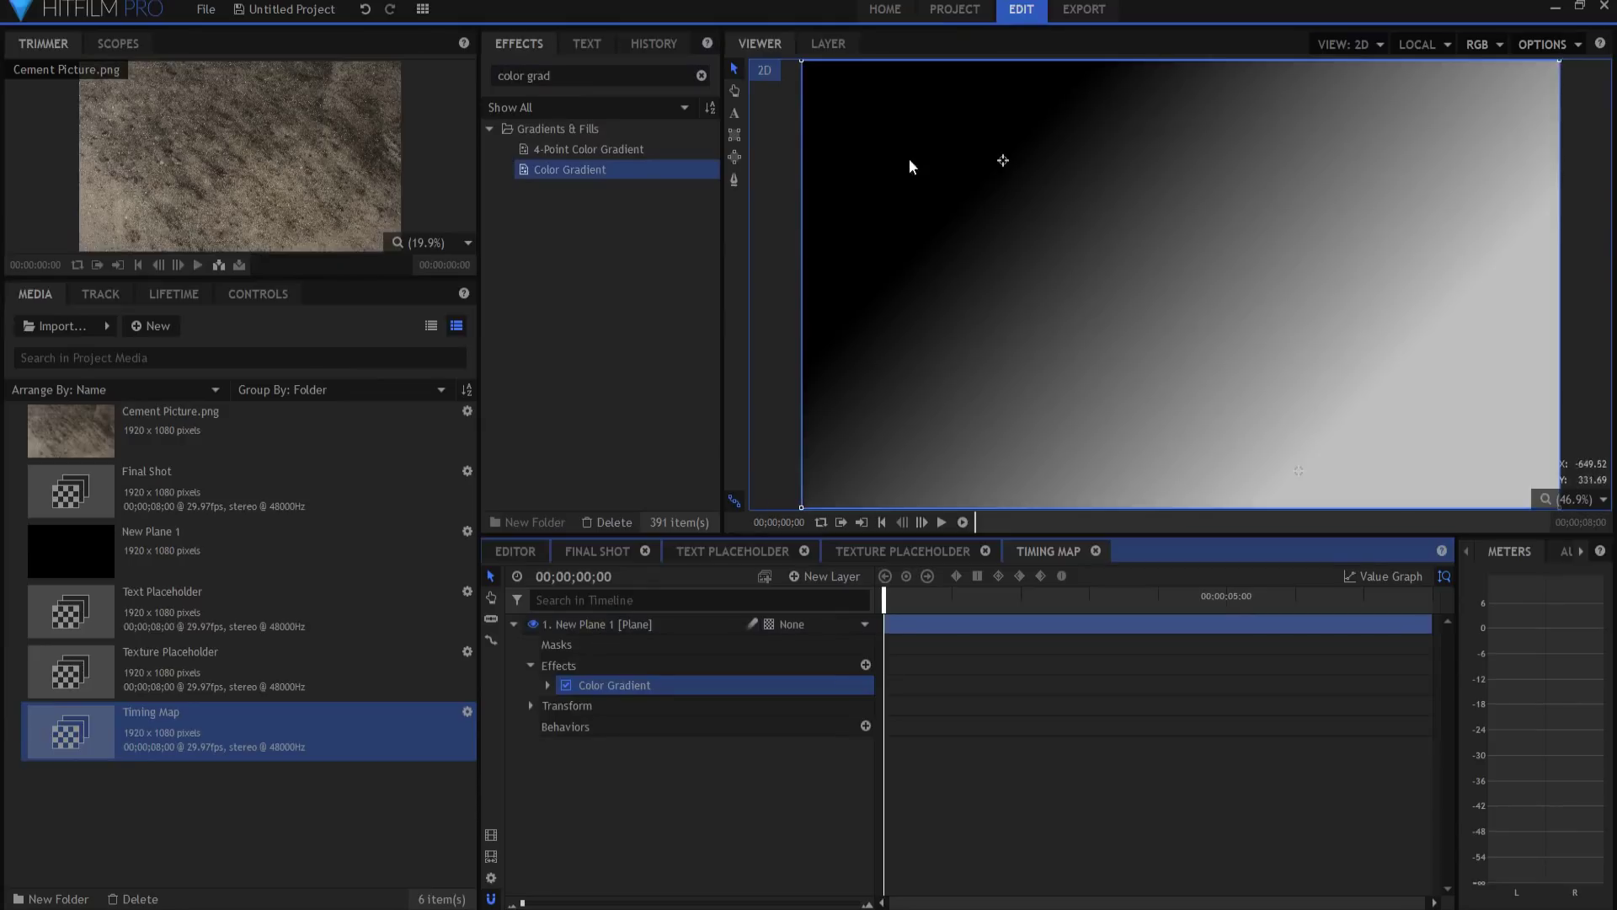
left_click_drag(1003, 162, 822, 80)
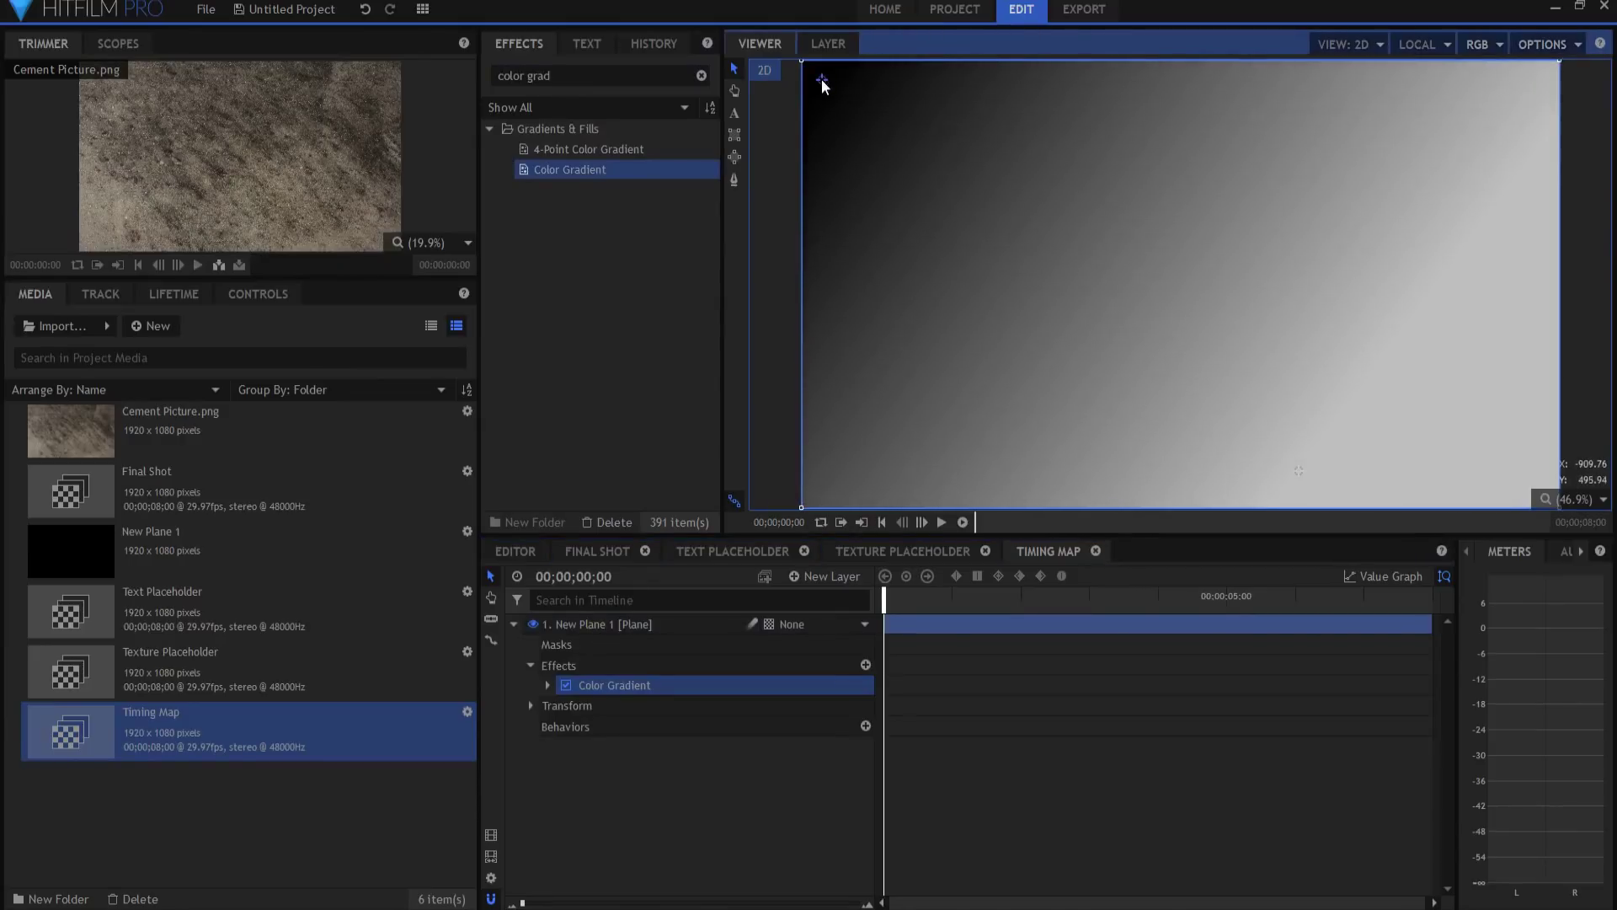
left_click_drag(1300, 479, 1507, 483)
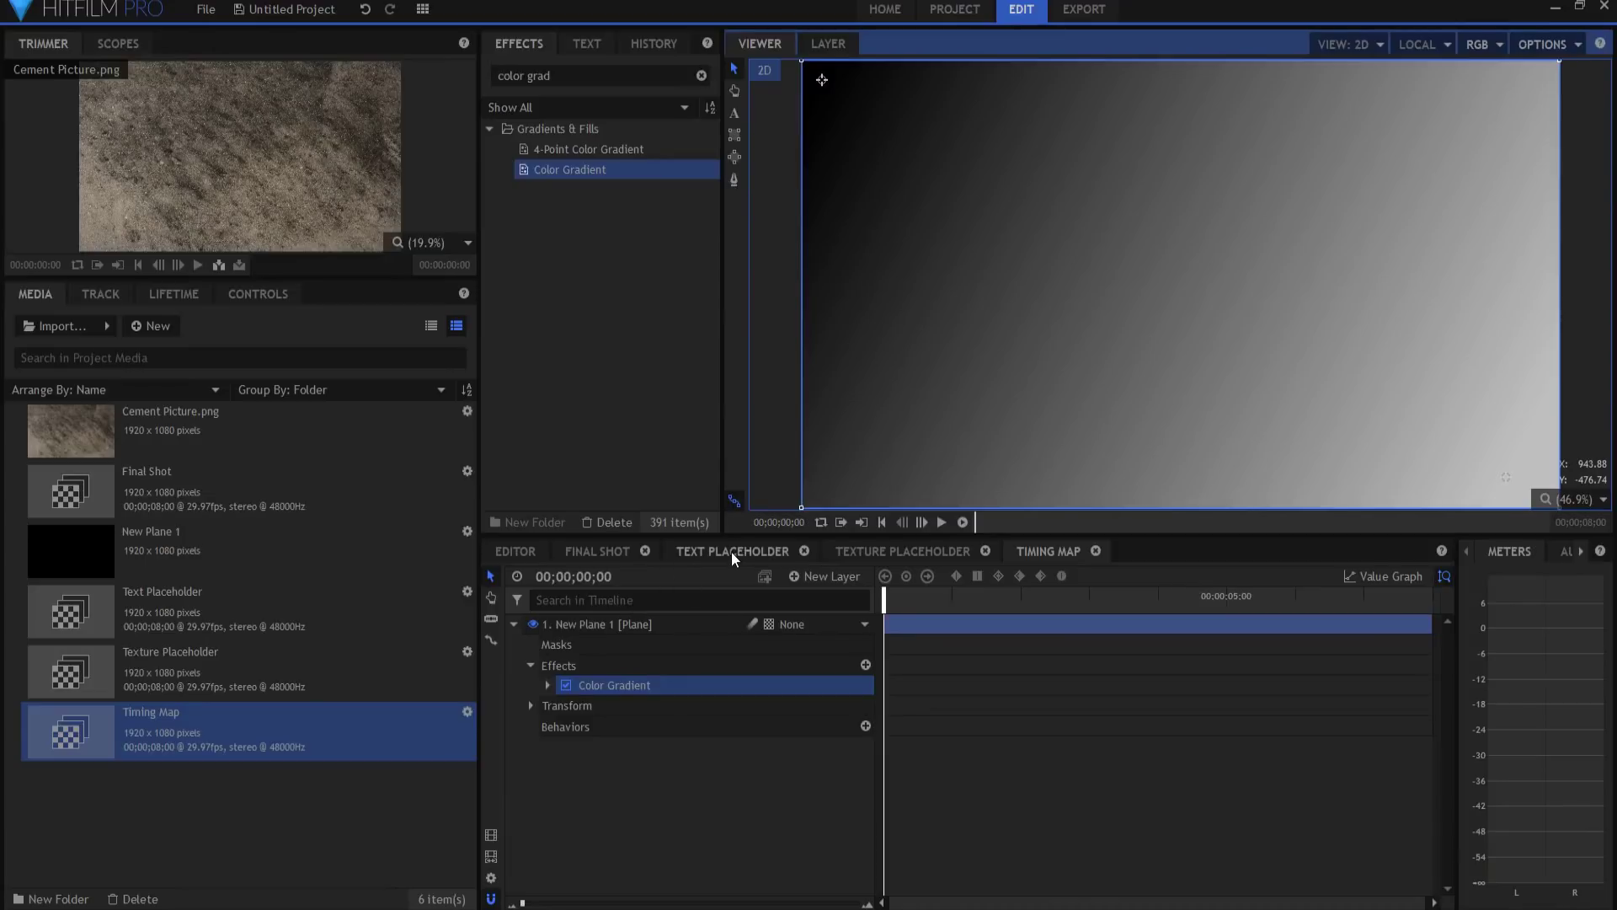
- Add the Timing Map composite to Final Shot and set it as Shatter's timing map
left_click(600, 551)
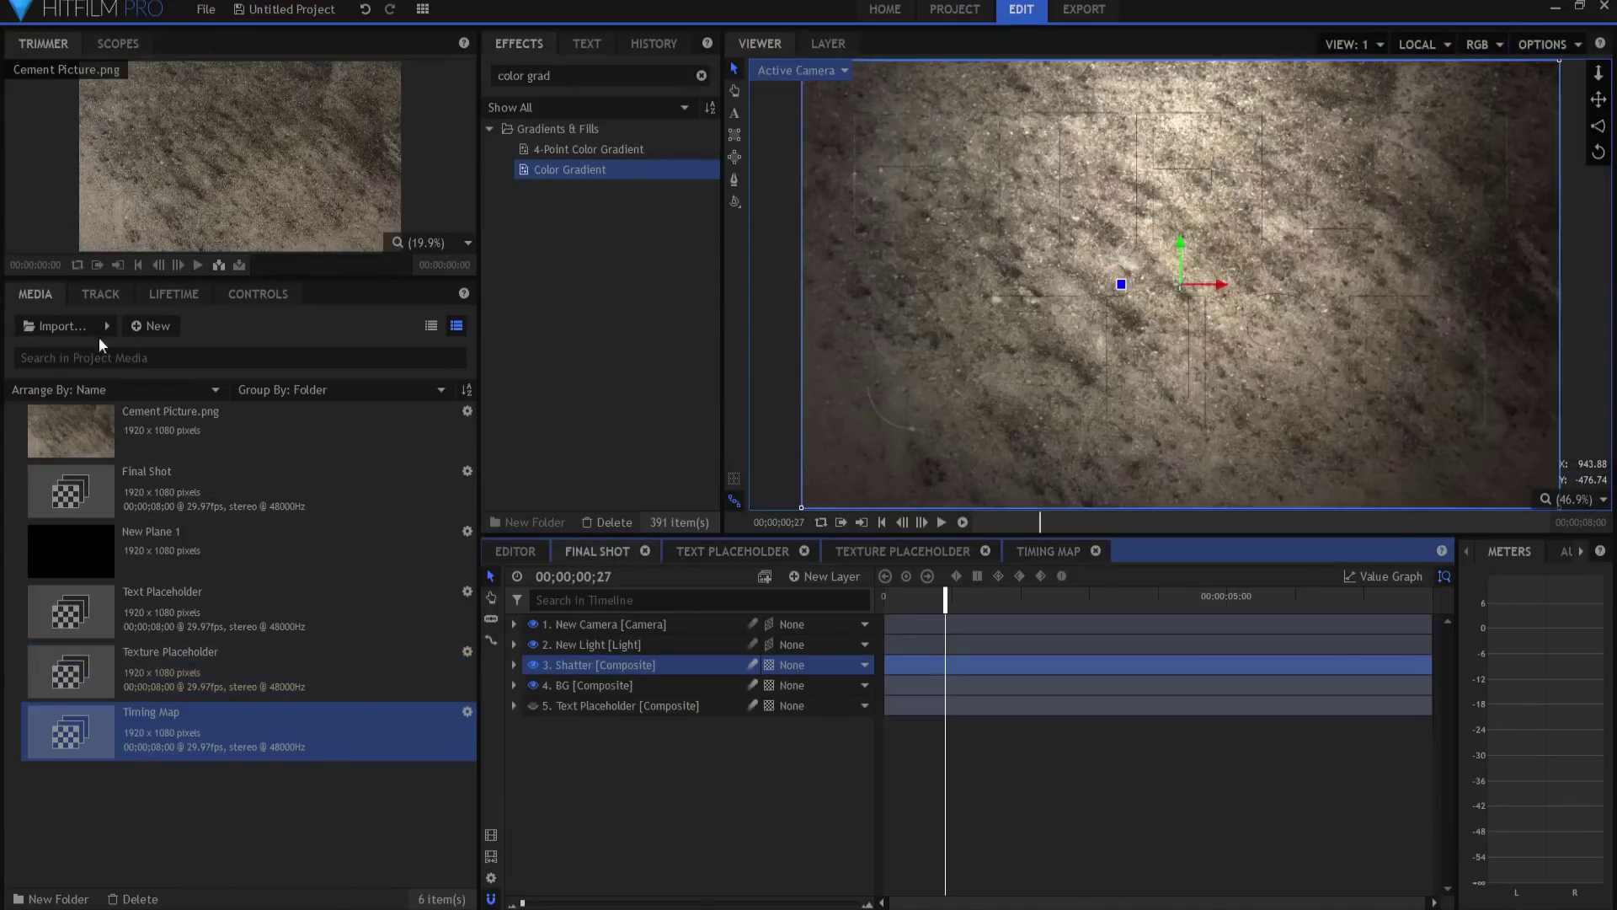
left_click(258, 294)
scroll(204, 558, "down", 5)
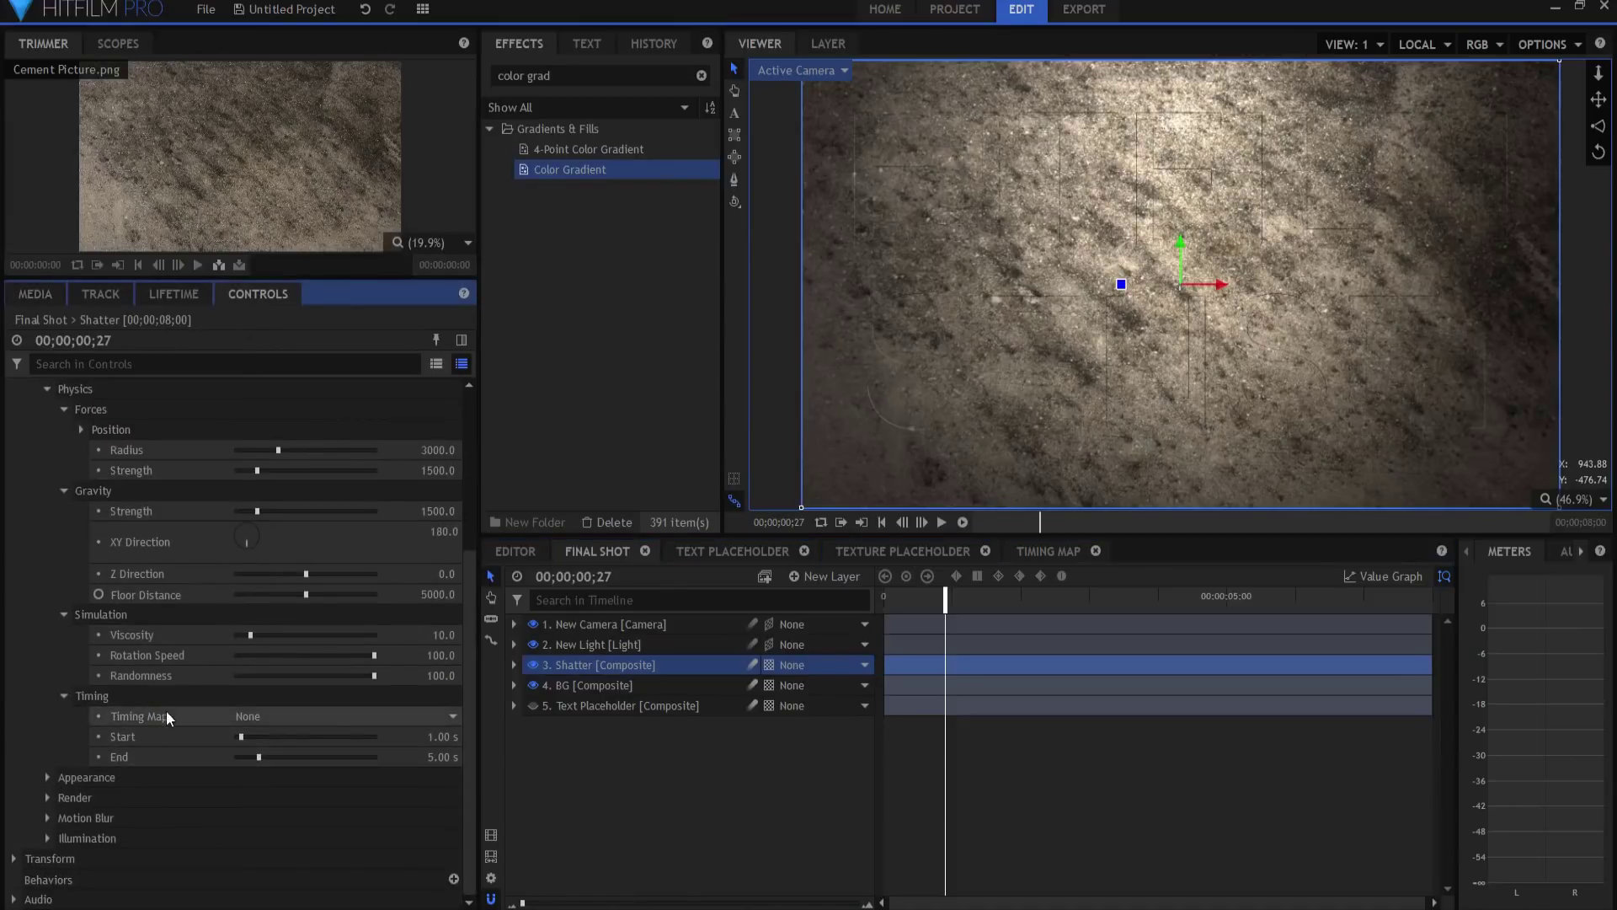
left_click(307, 717)
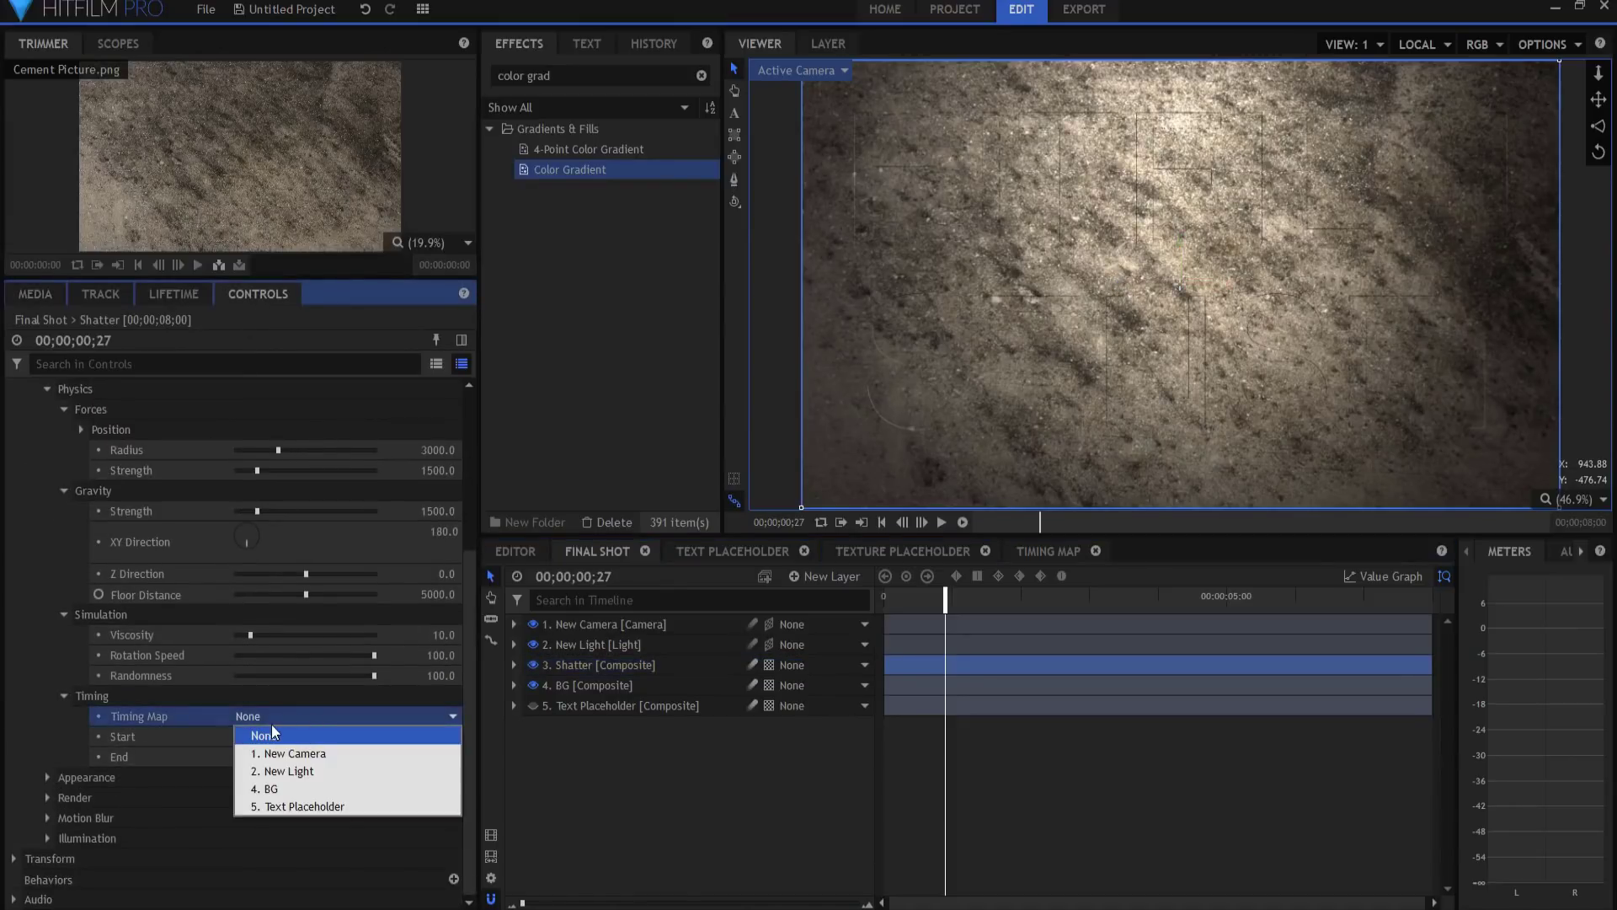
left_click(271, 727)
left_click(48, 286)
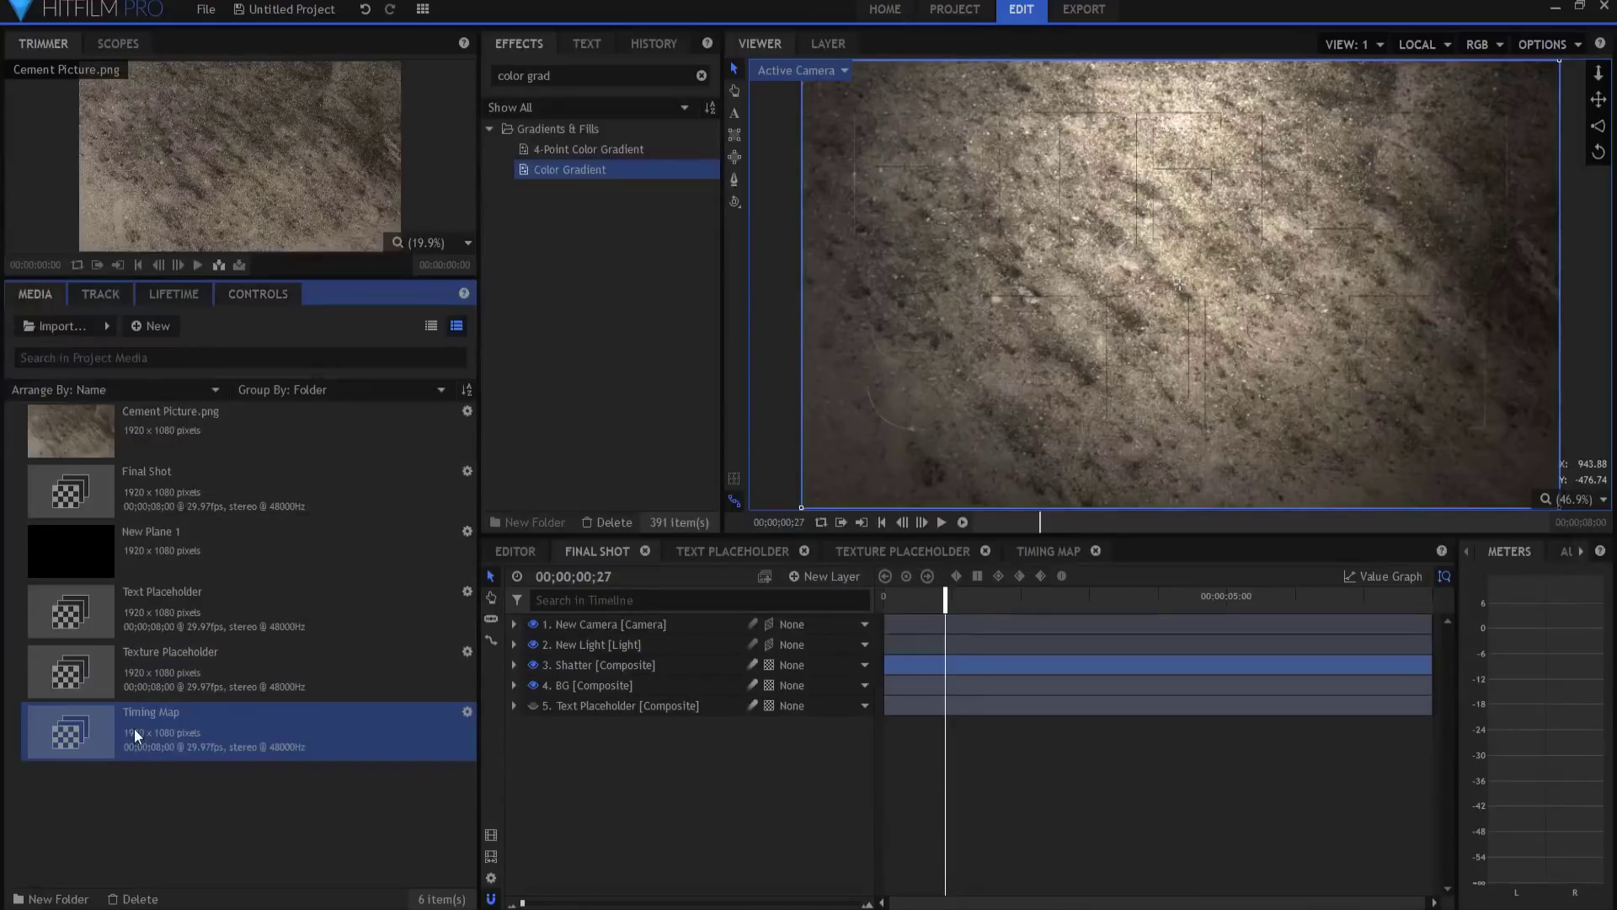
left_click_drag(133, 728, 586, 745)
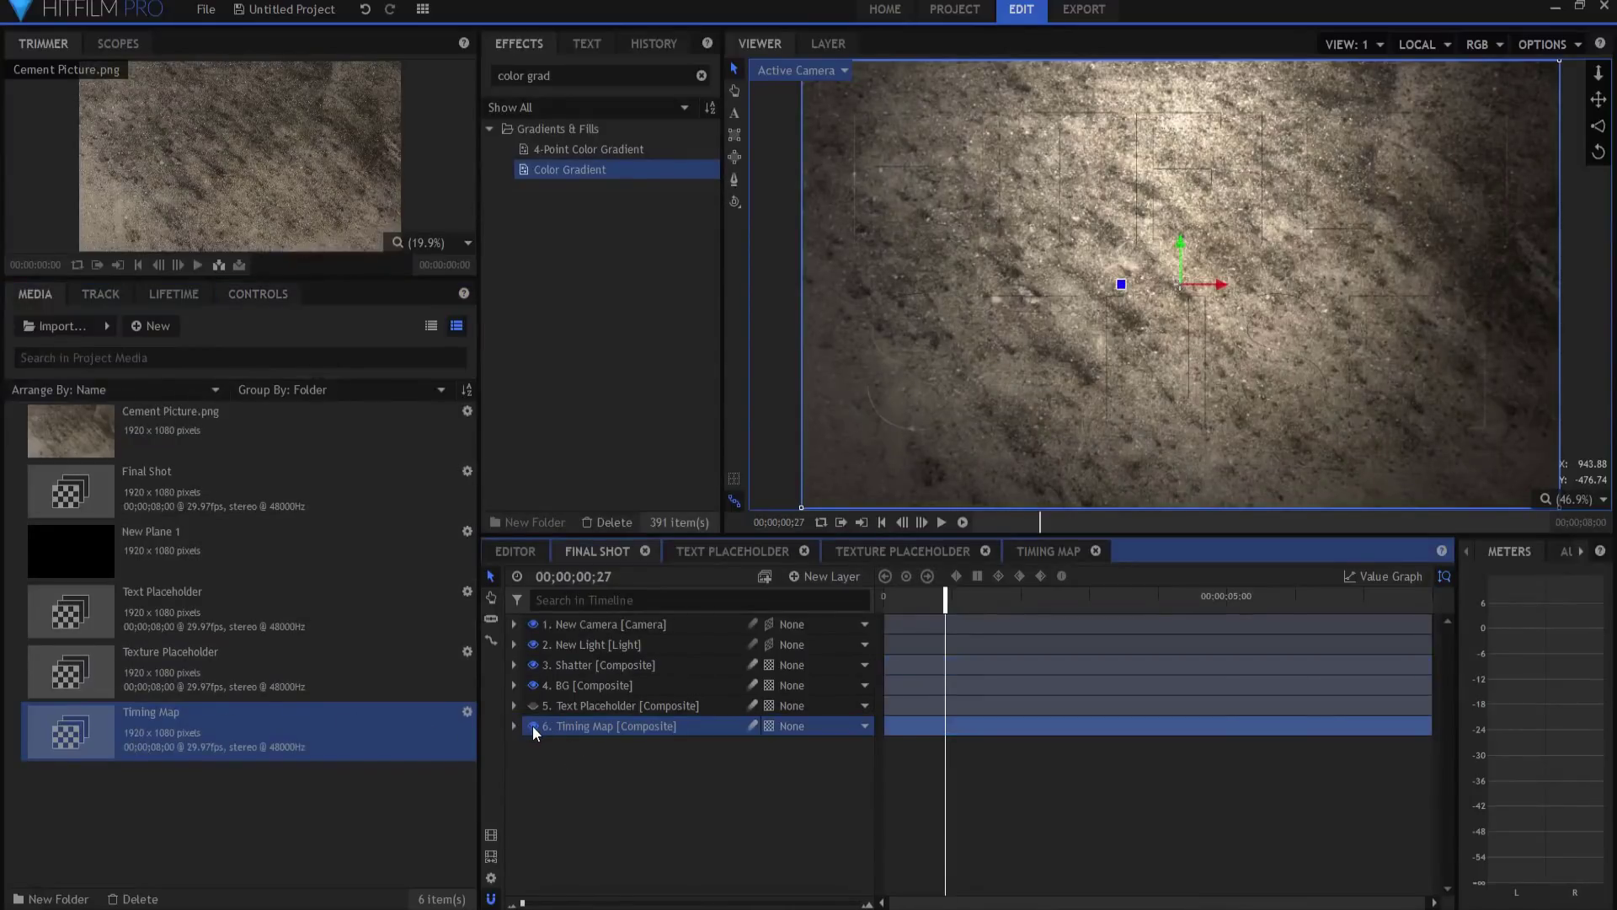
left_click(594, 666)
left_click(256, 293)
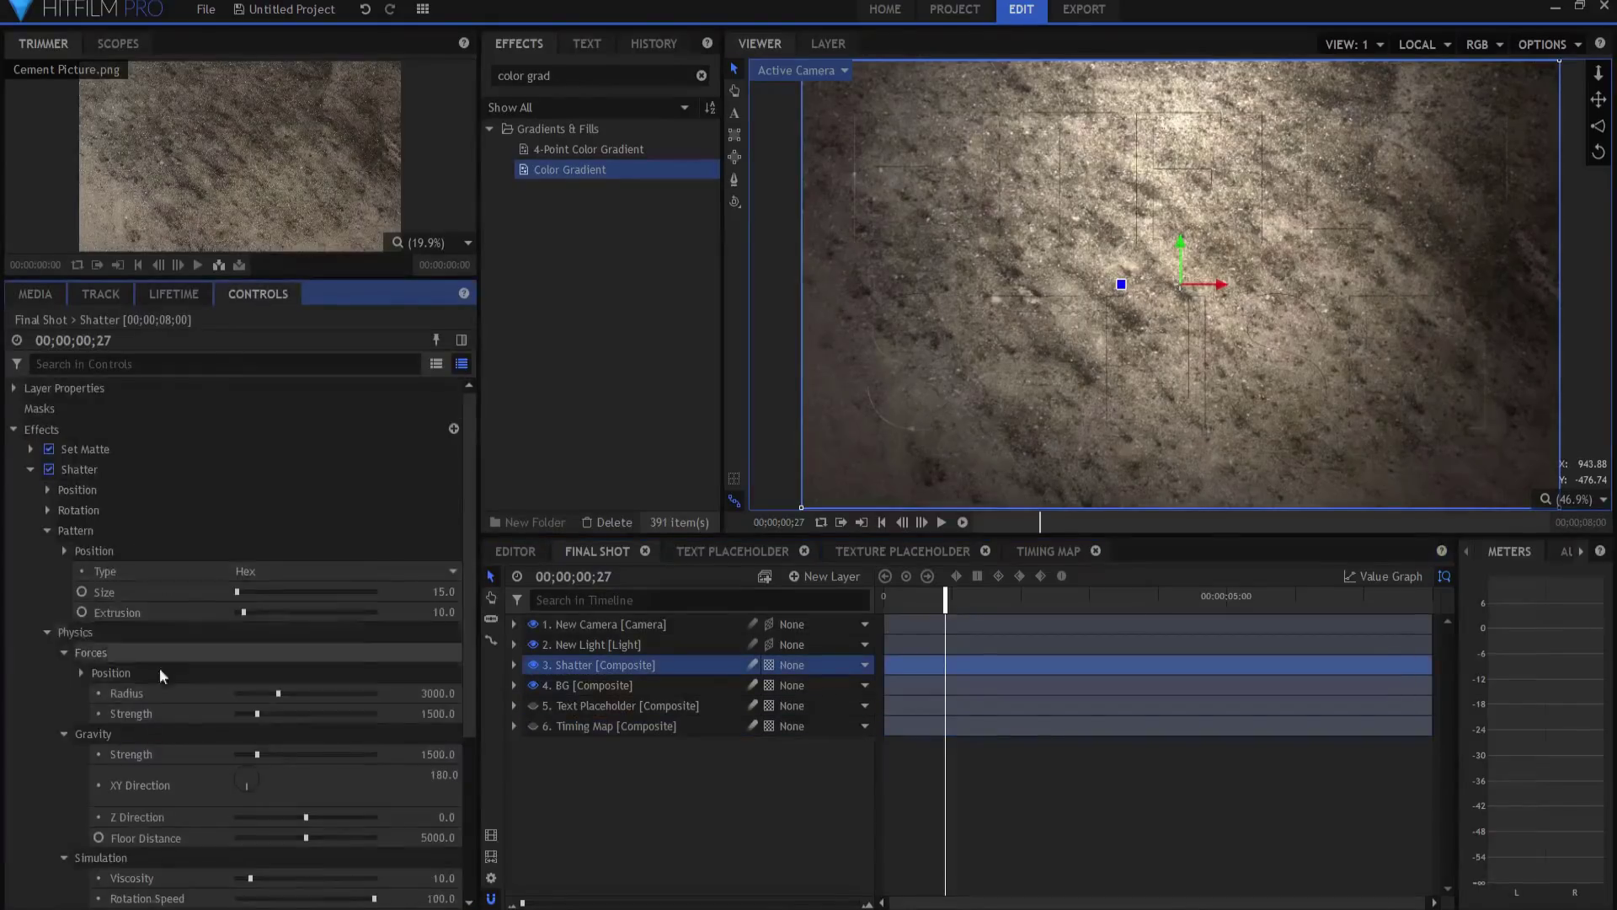
scroll(159, 669, "down", 5)
left_click(290, 716)
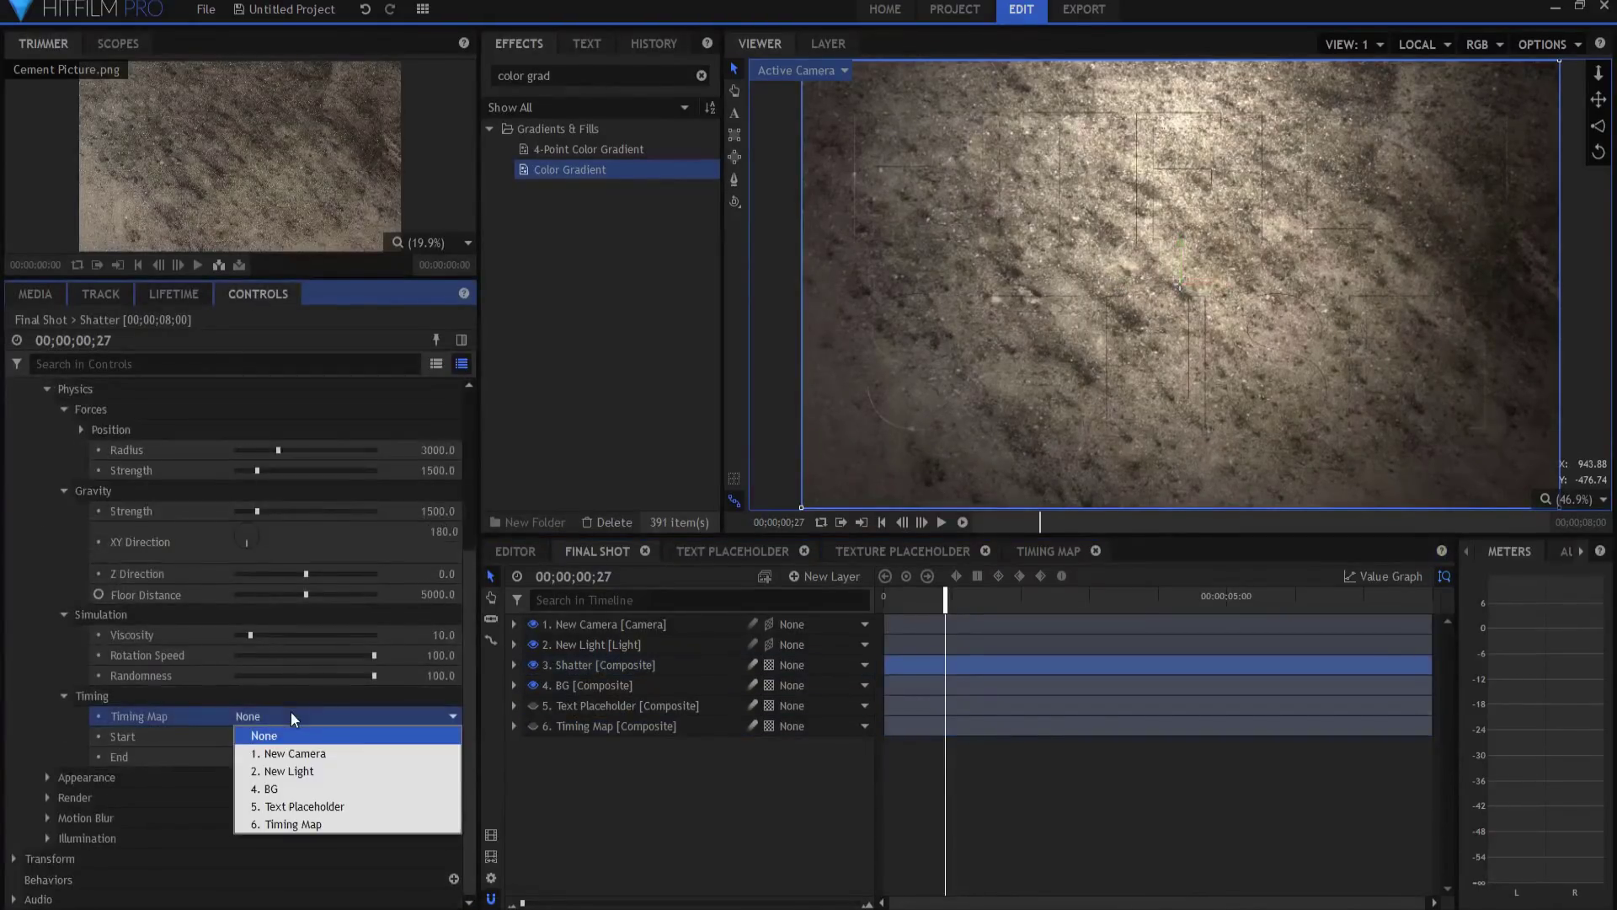
left_click(294, 824)
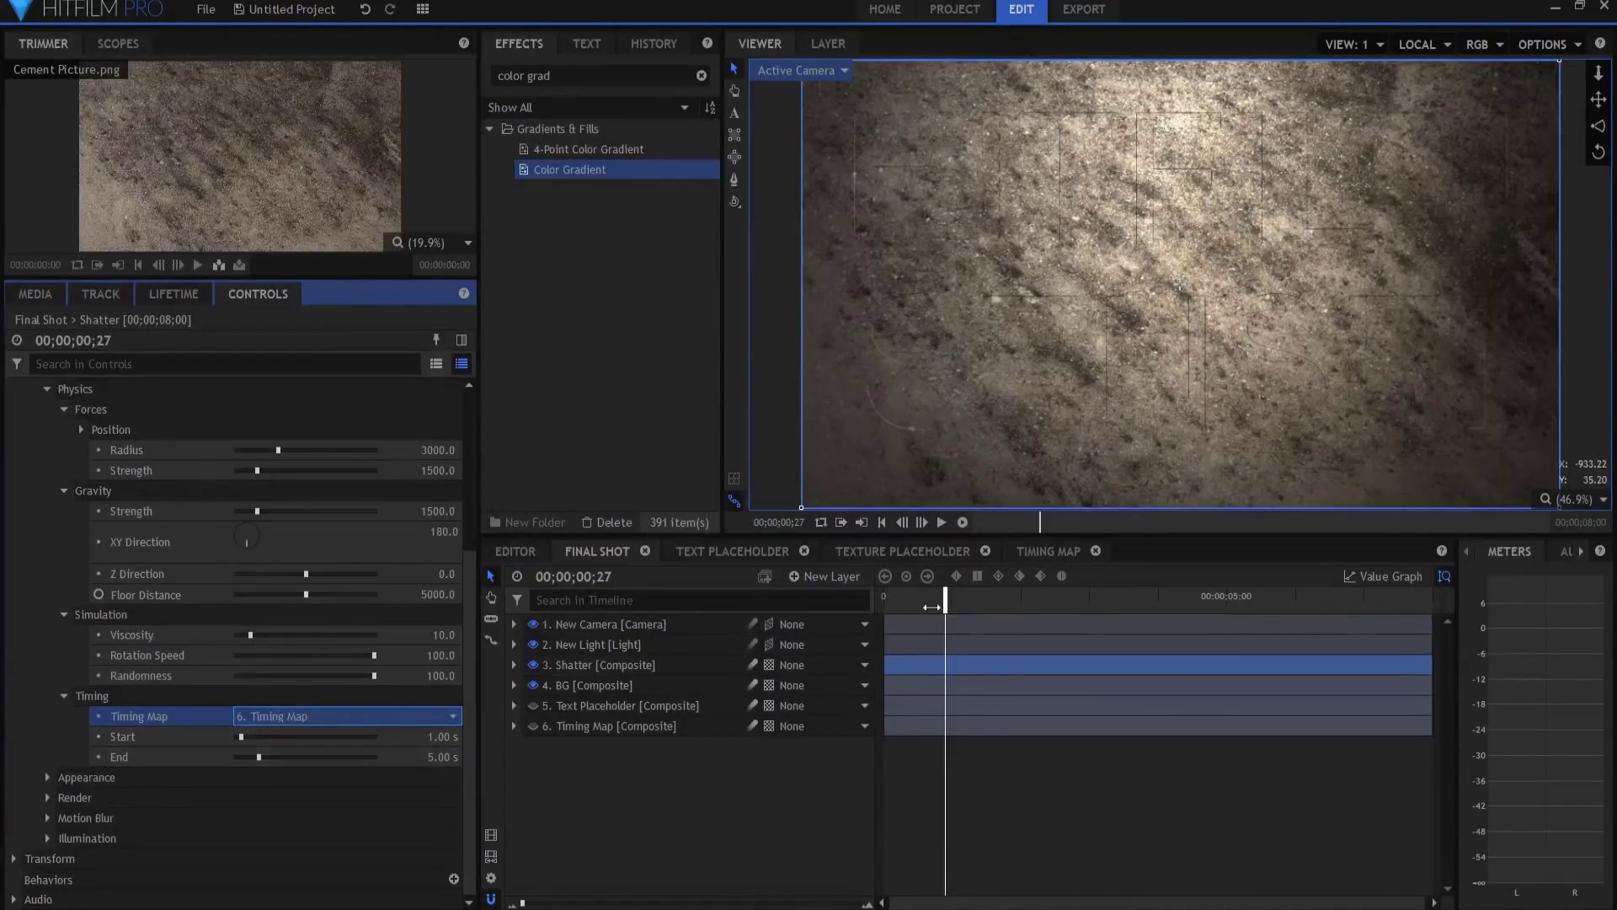
- Preview the shatter and stop playback at 00;00;06;06
left_click_drag(945, 609, 1072, 611)
left_click(882, 522)
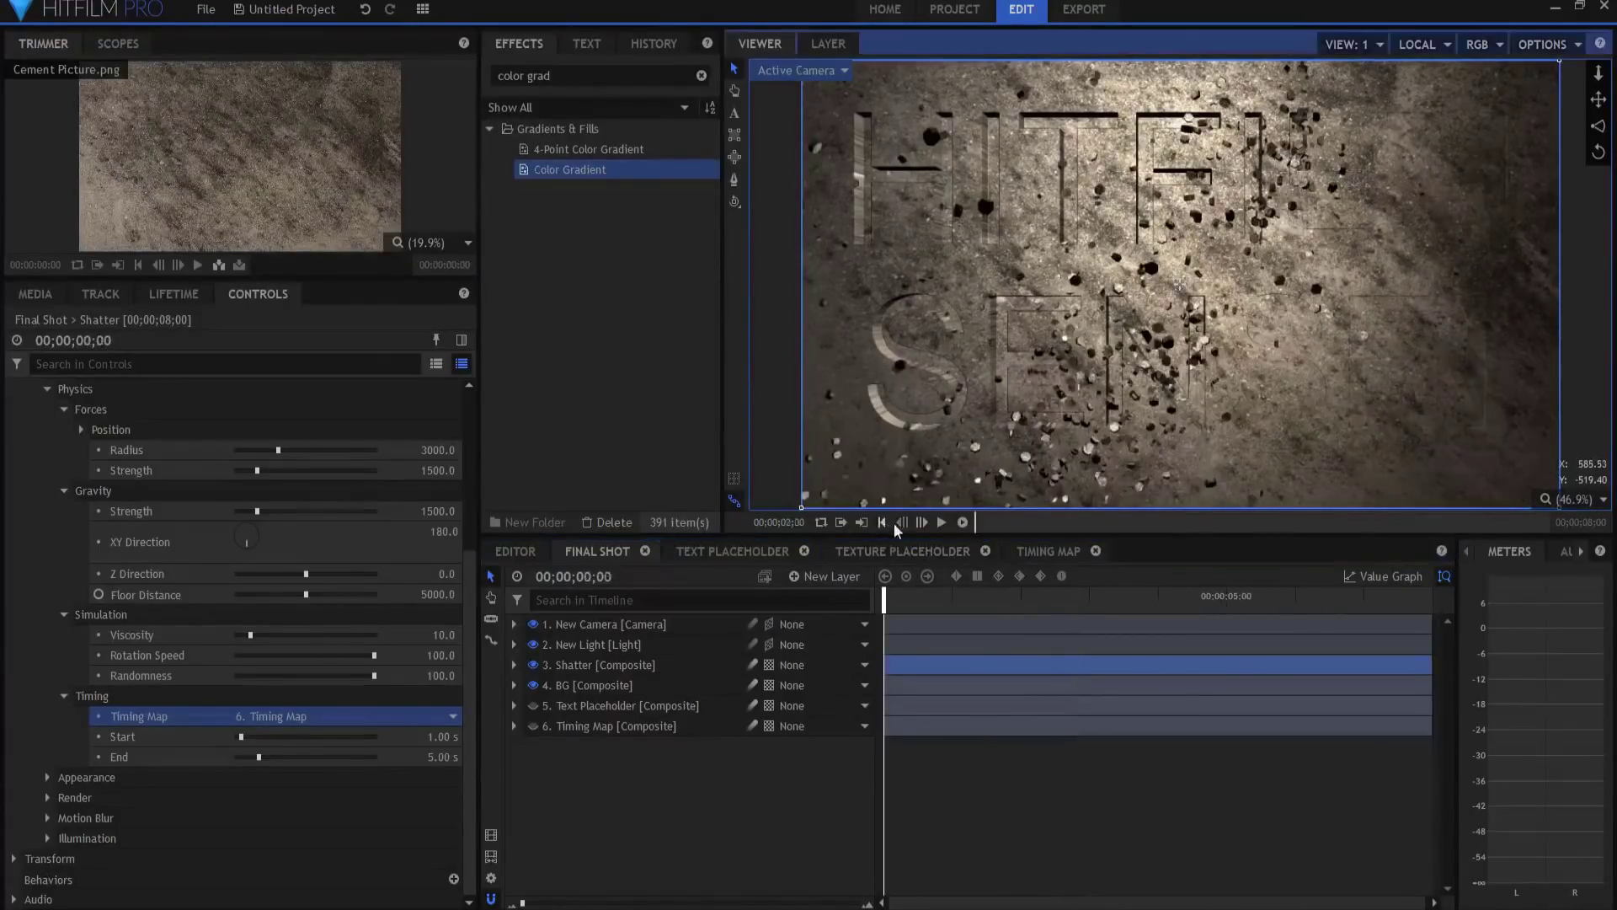
left_click(941, 523)
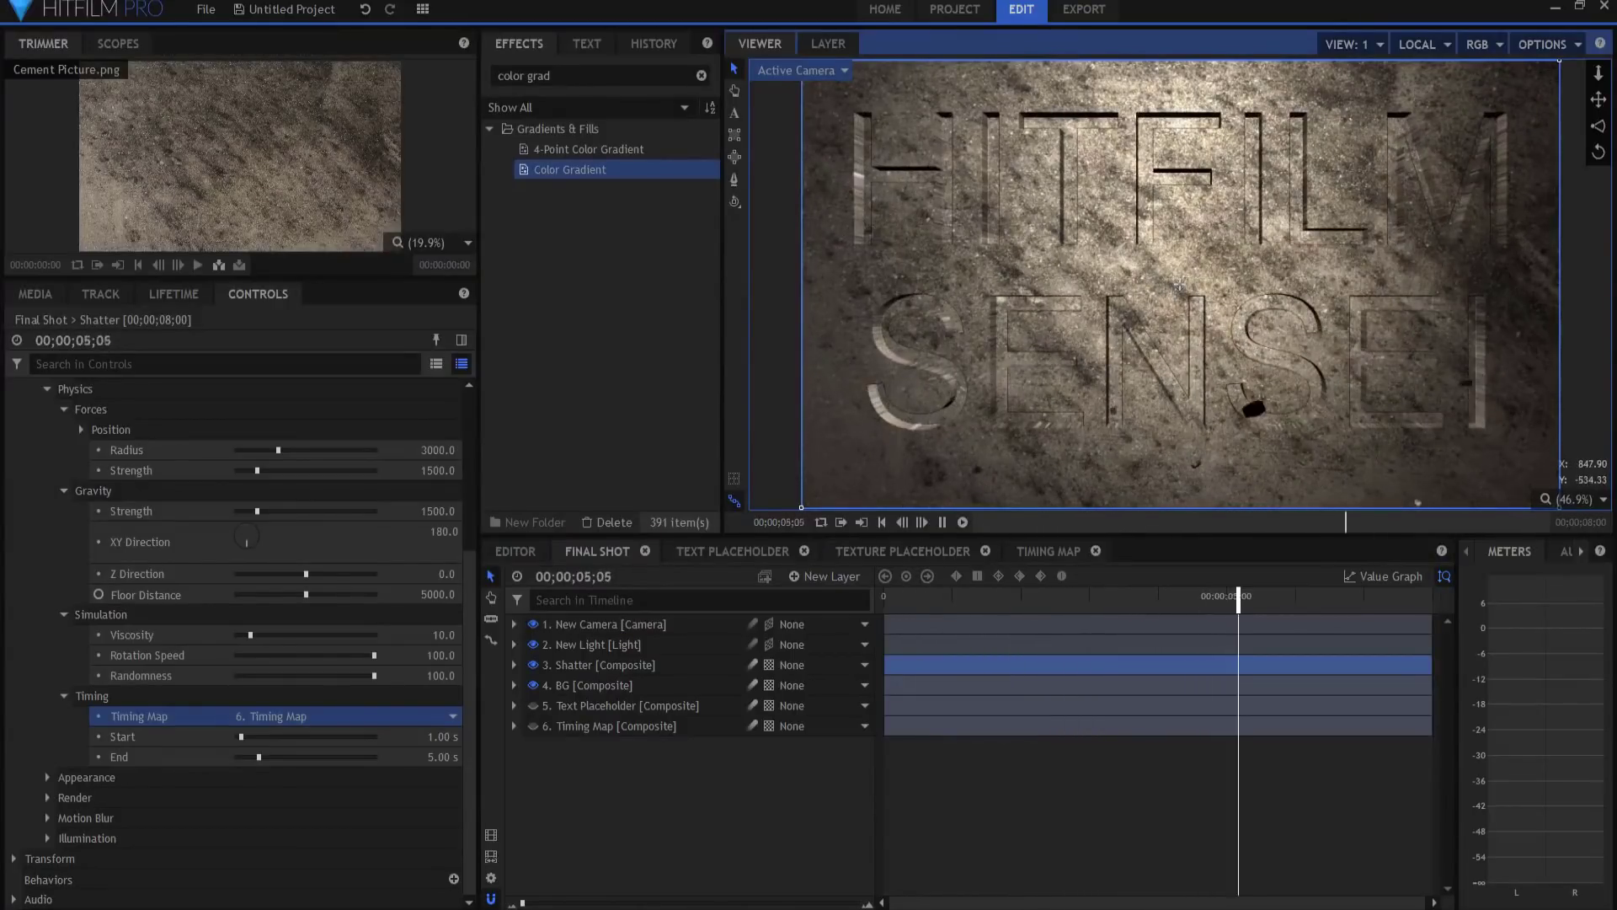
key("space")
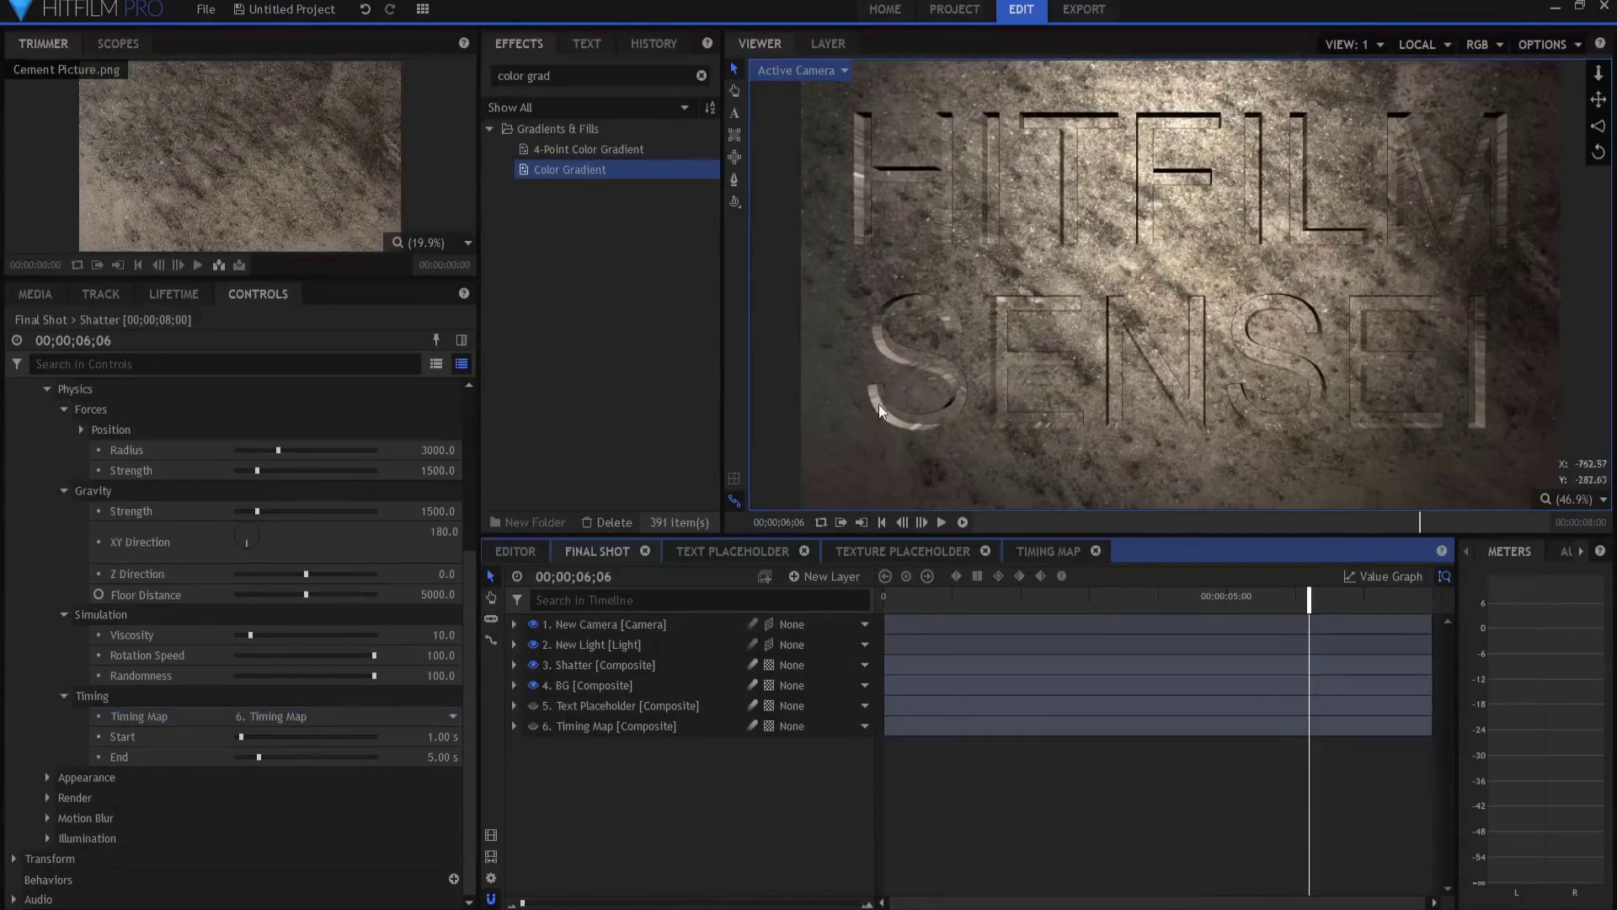
left_click(567, 684)
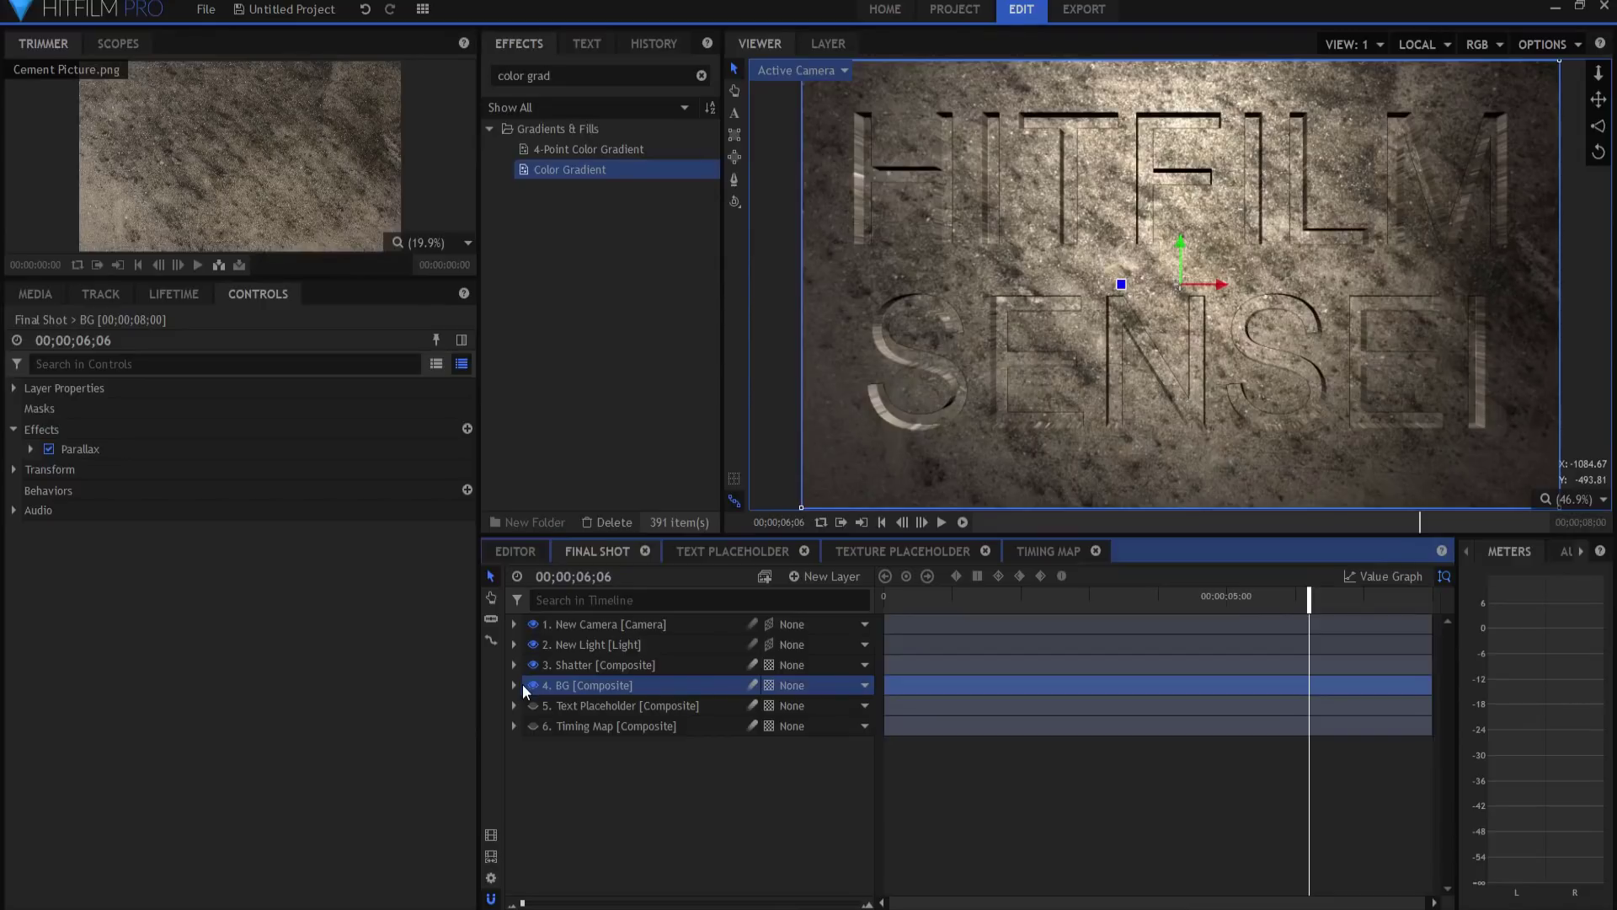
left_click(31, 449)
left_click(458, 490)
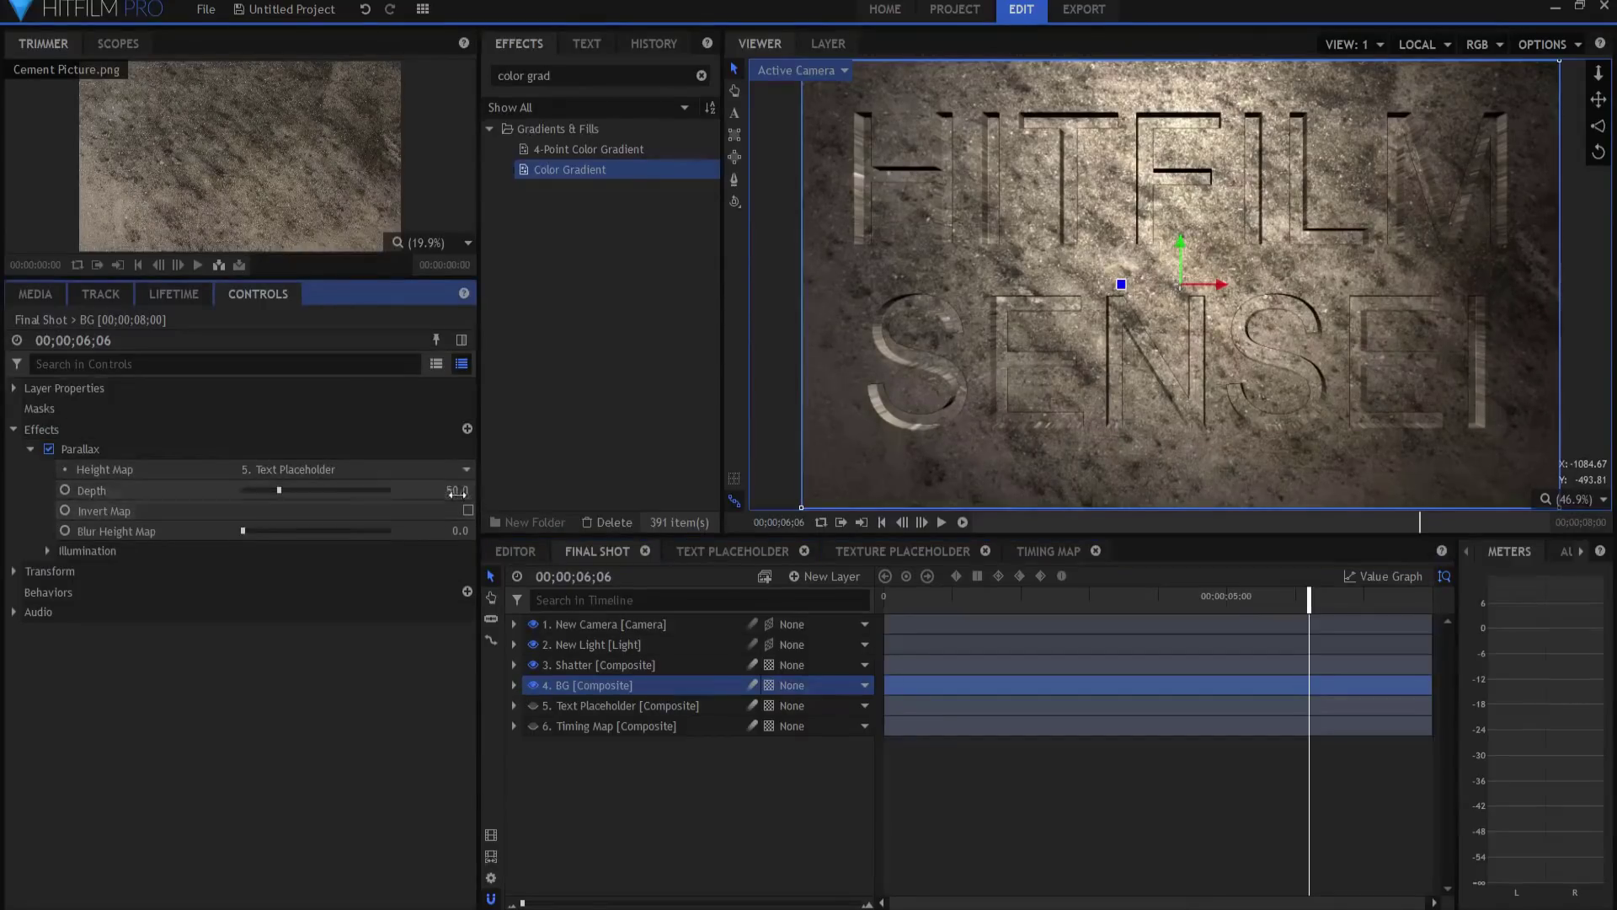
type("160")
key("Return")
left_click_drag(455, 490, 455, 490)
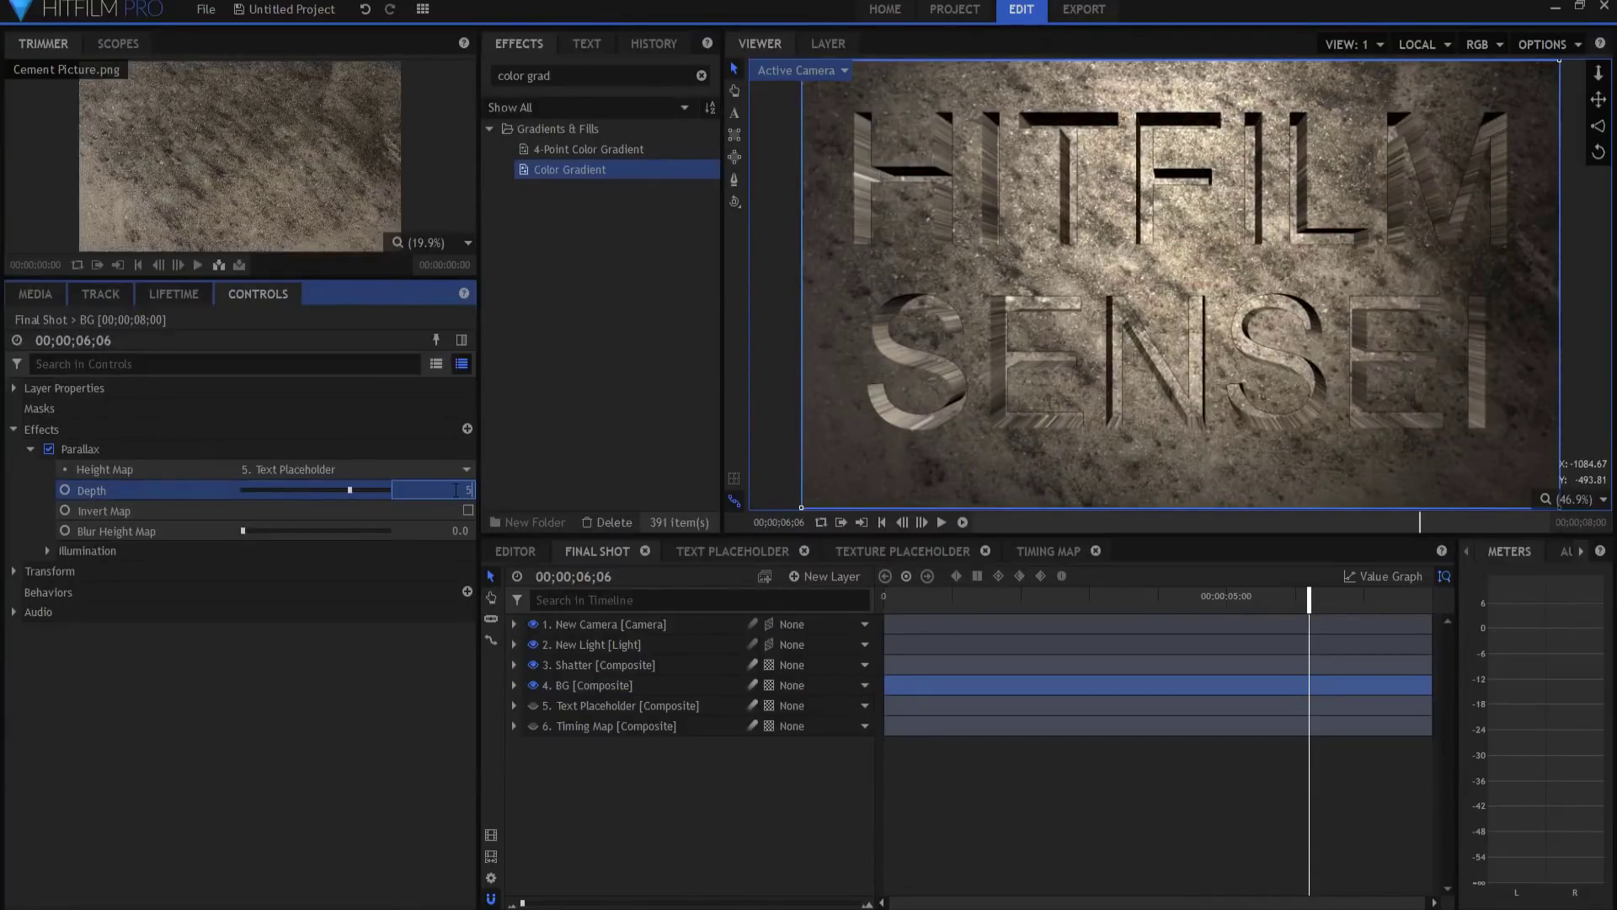
left_click_drag(455, 490, 454, 490)
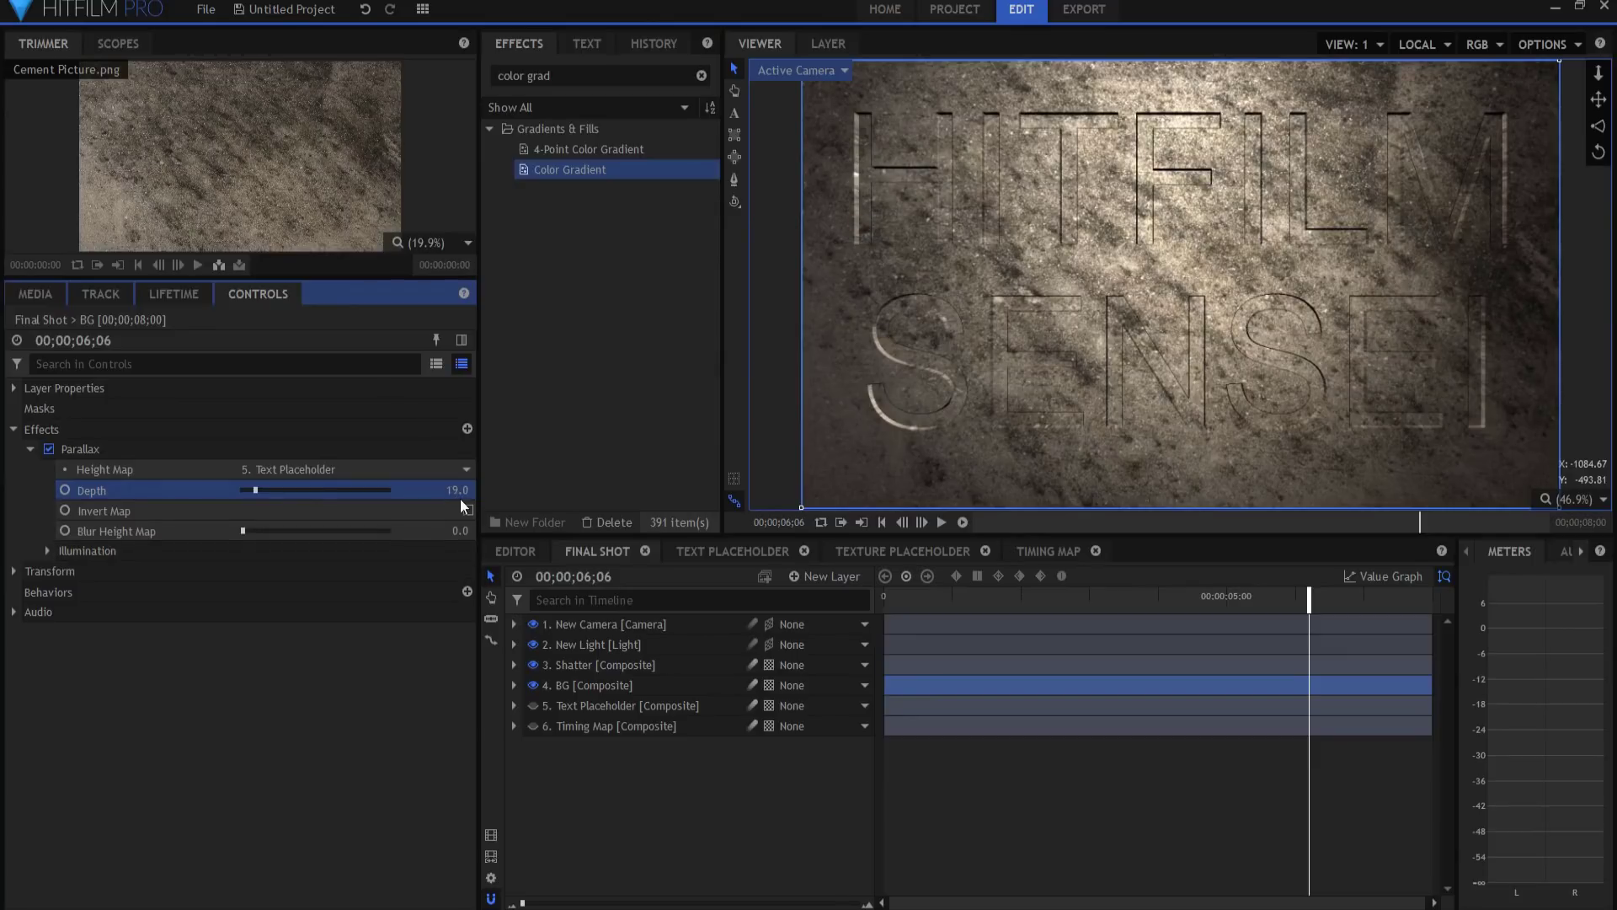
left_click_drag(462, 503, 450, 490)
left_click(524, 578)
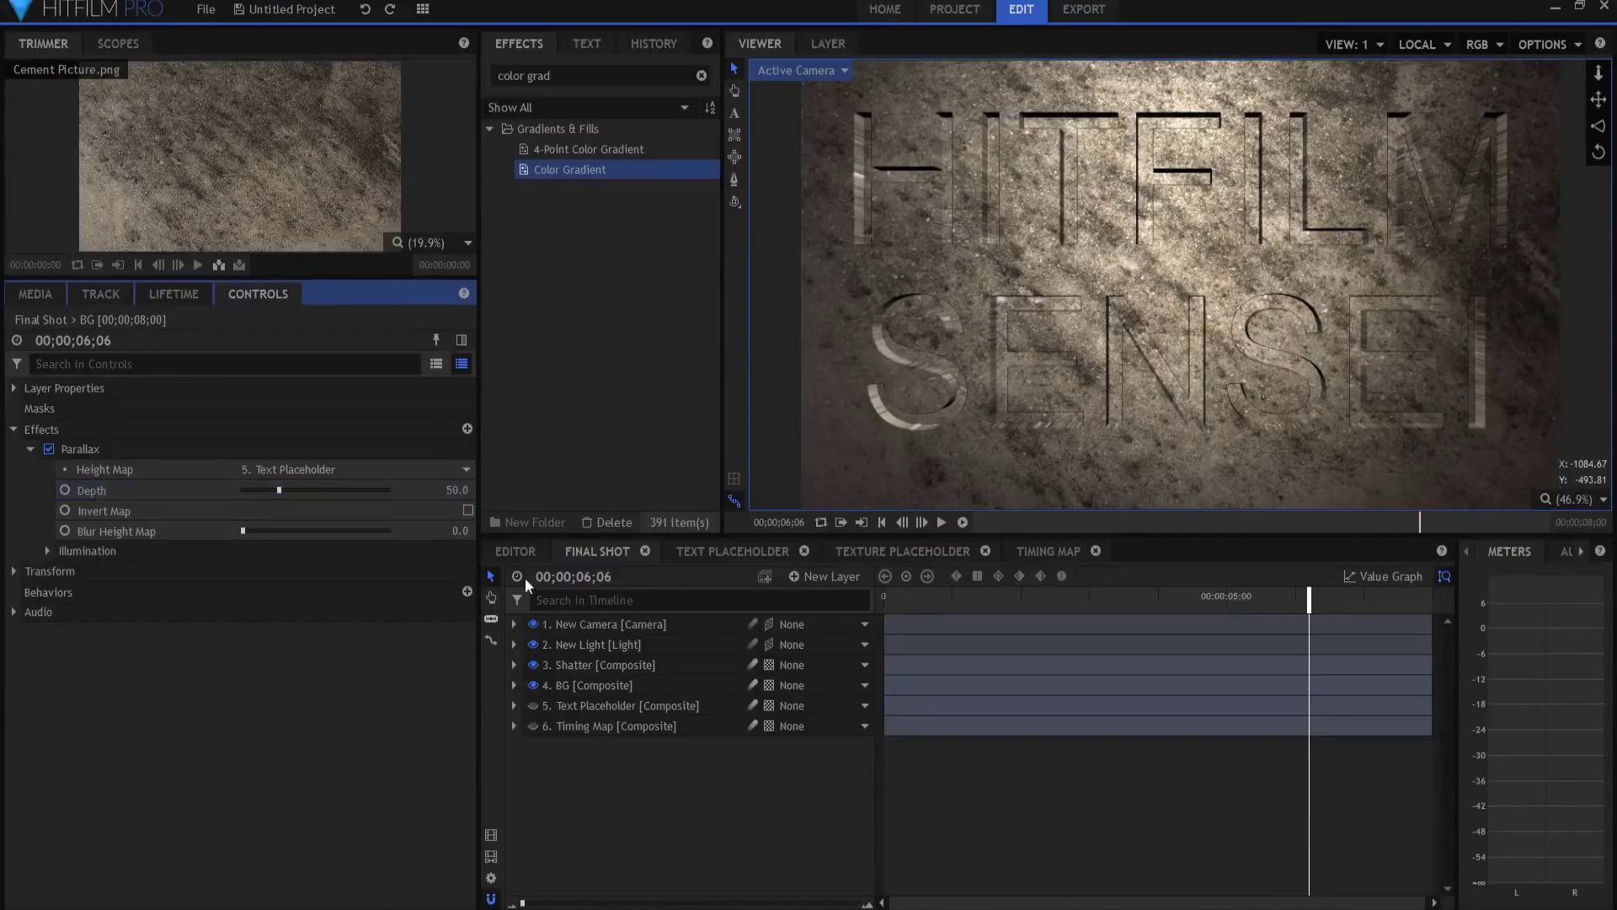
left_click(579, 662)
scroll(300, 612, "down", 1)
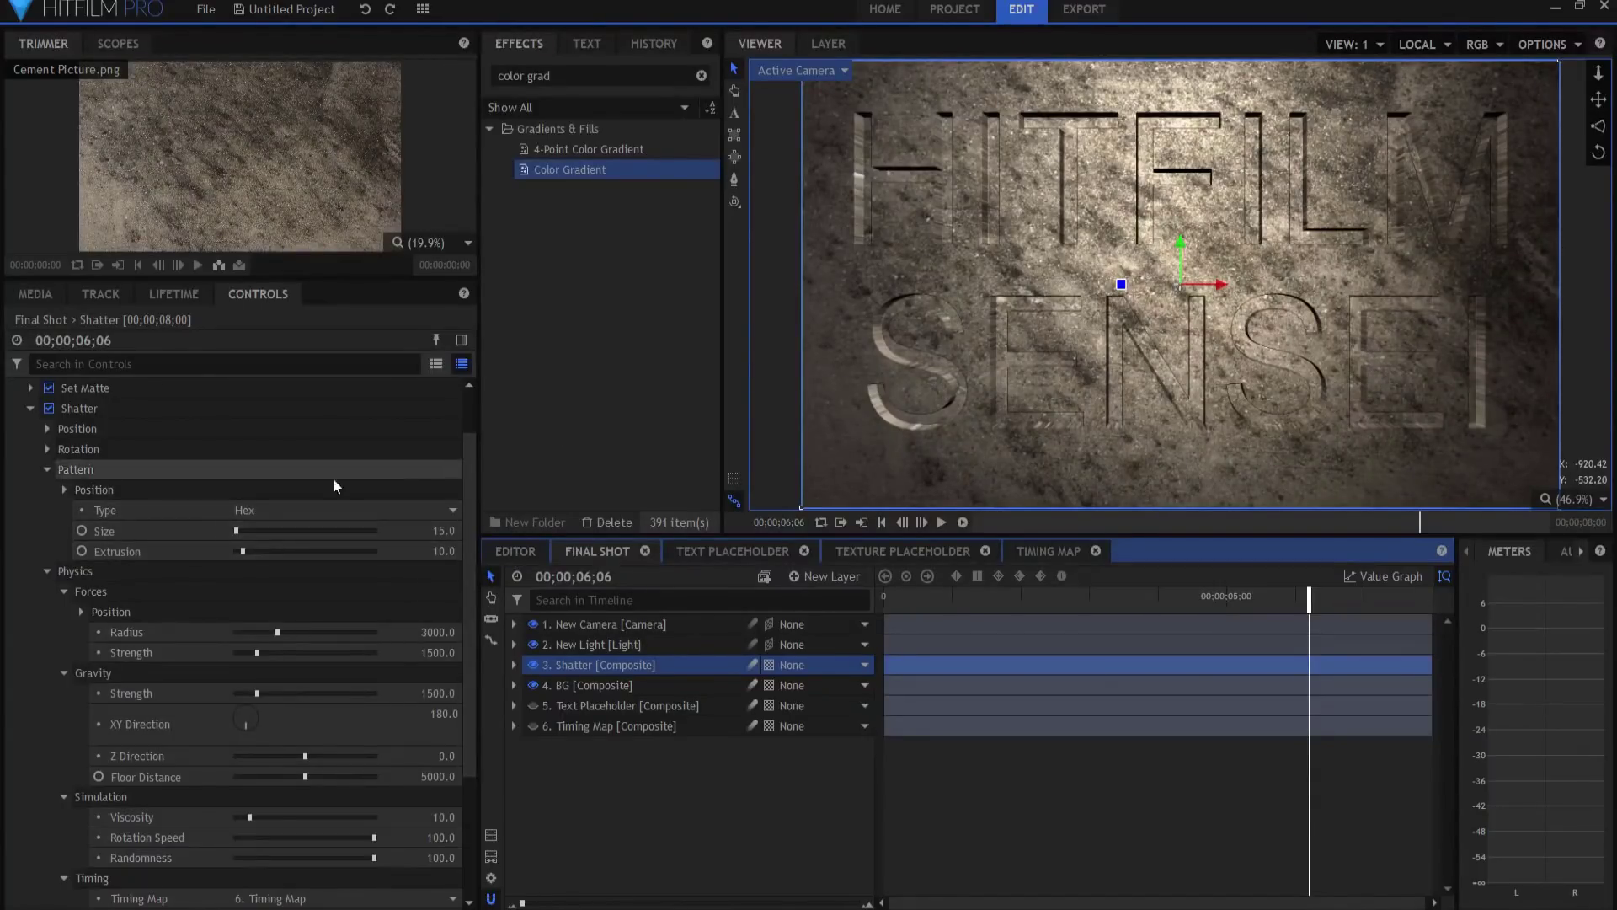
left_click(29, 409)
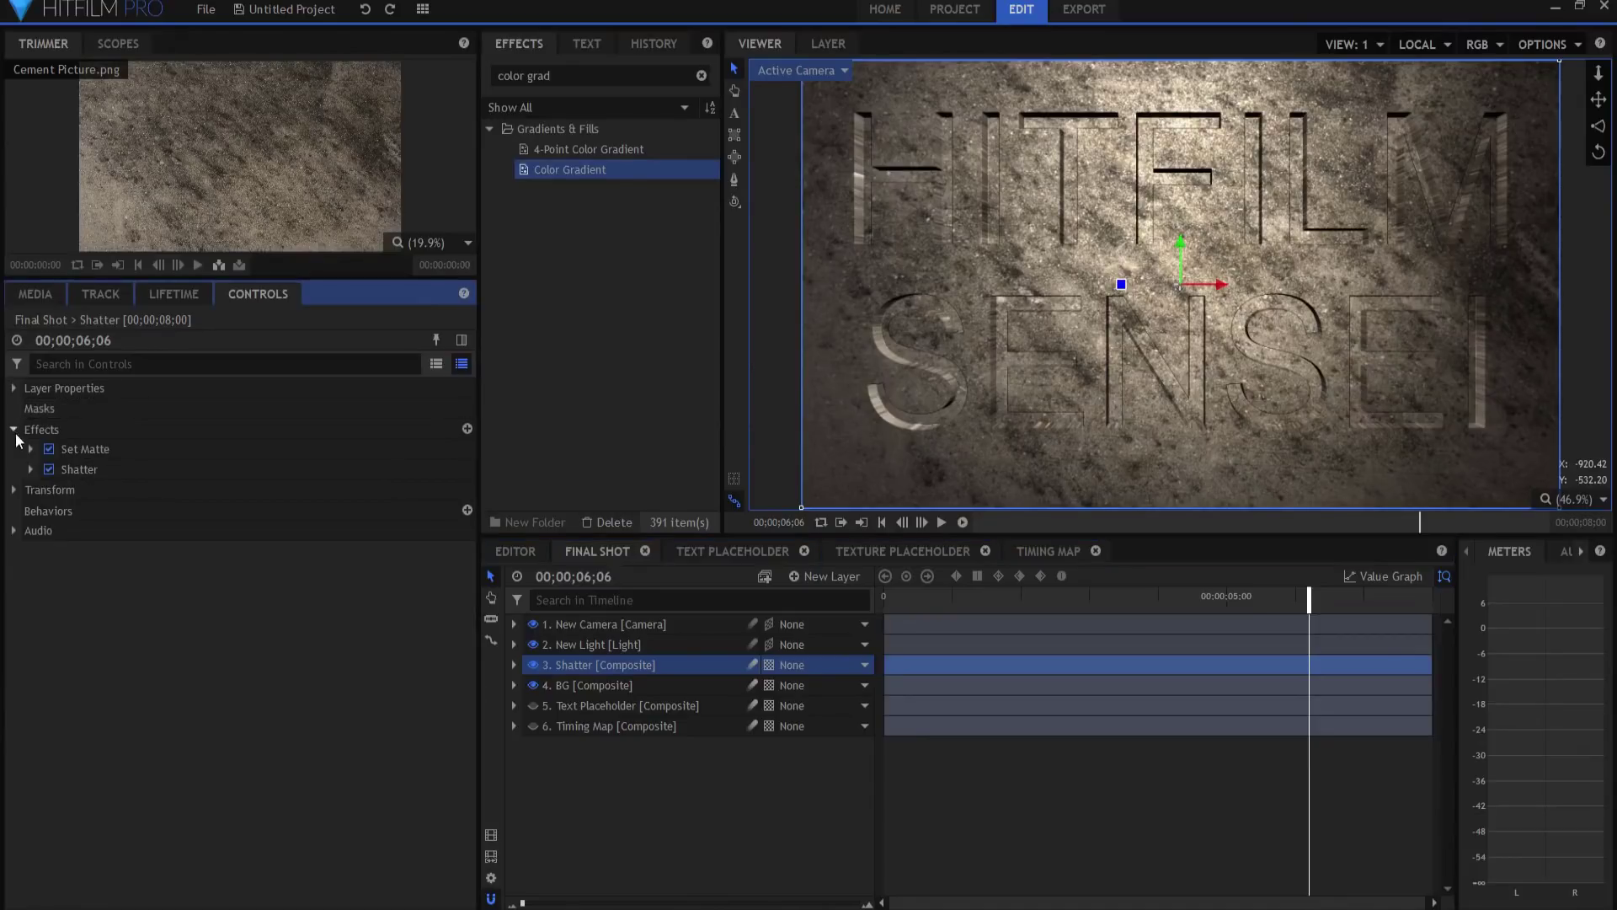
left_click(14, 430)
left_click(540, 696)
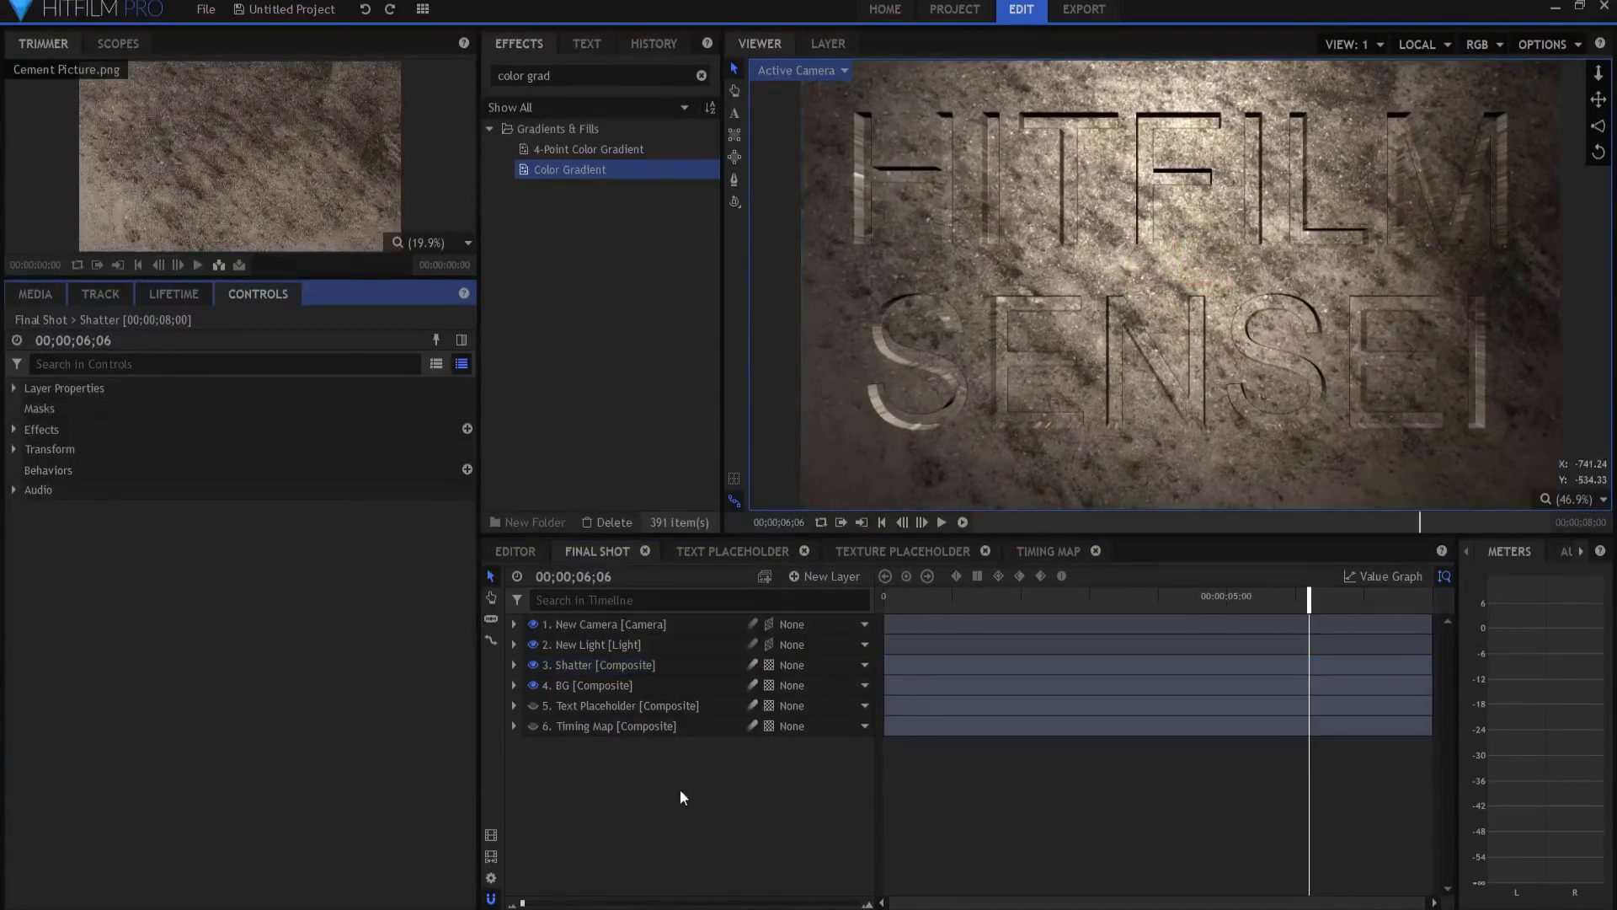
- Add a point layer below the light and name it 3D Control Point
left_click(819, 577)
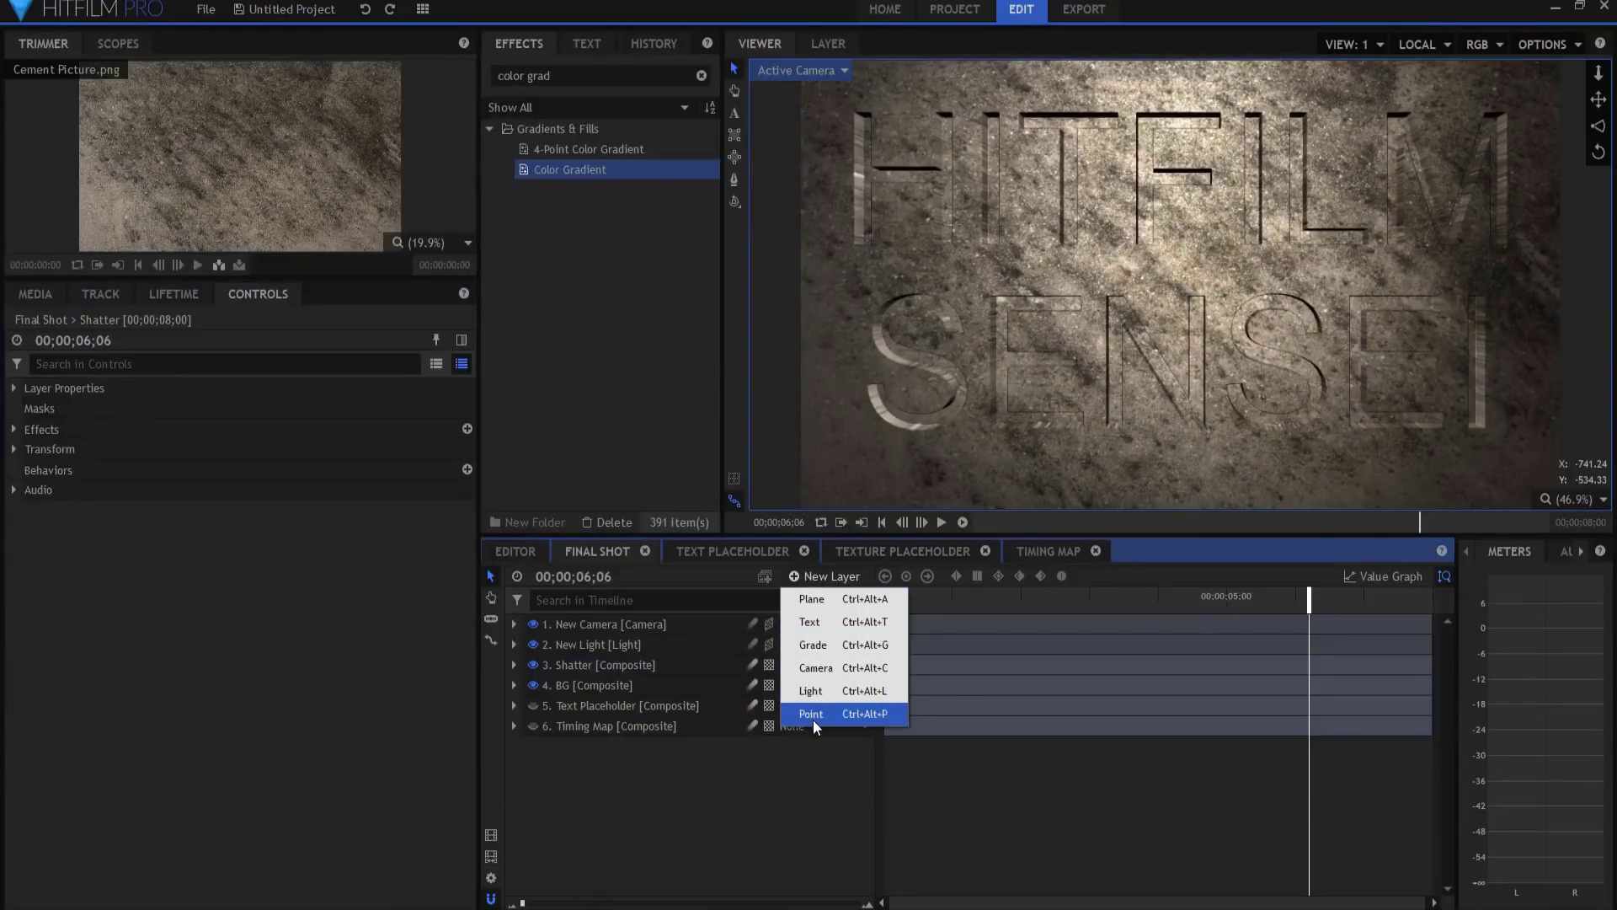
left_click(812, 714)
left_click_drag(615, 622, 603, 674)
double_click(603, 669)
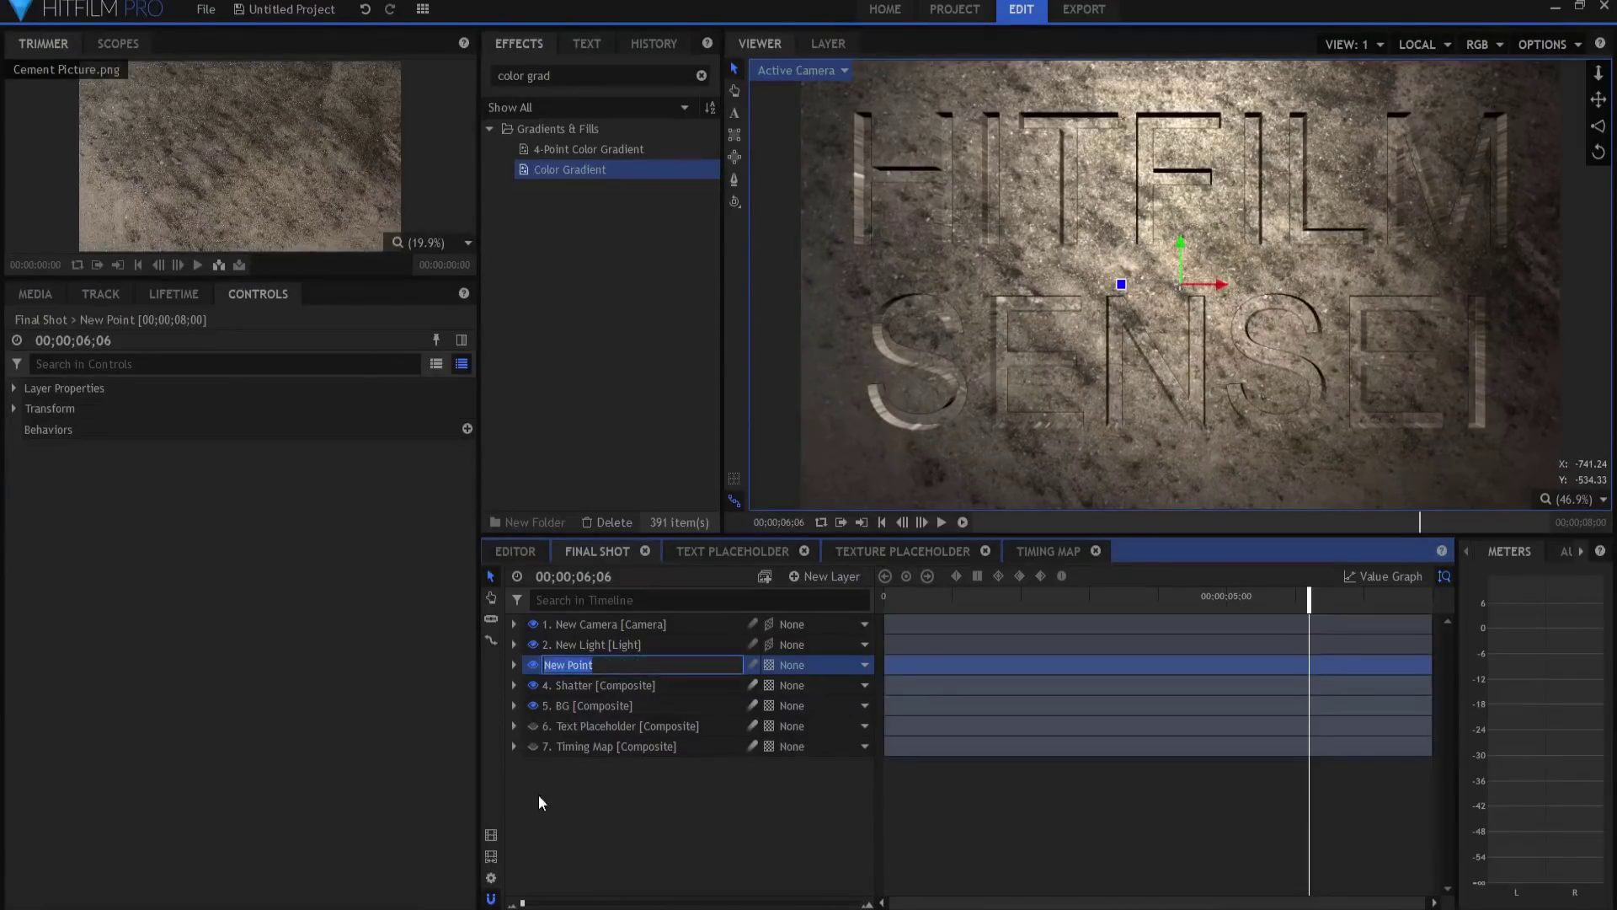
type("3D Control Point")
key("Return")
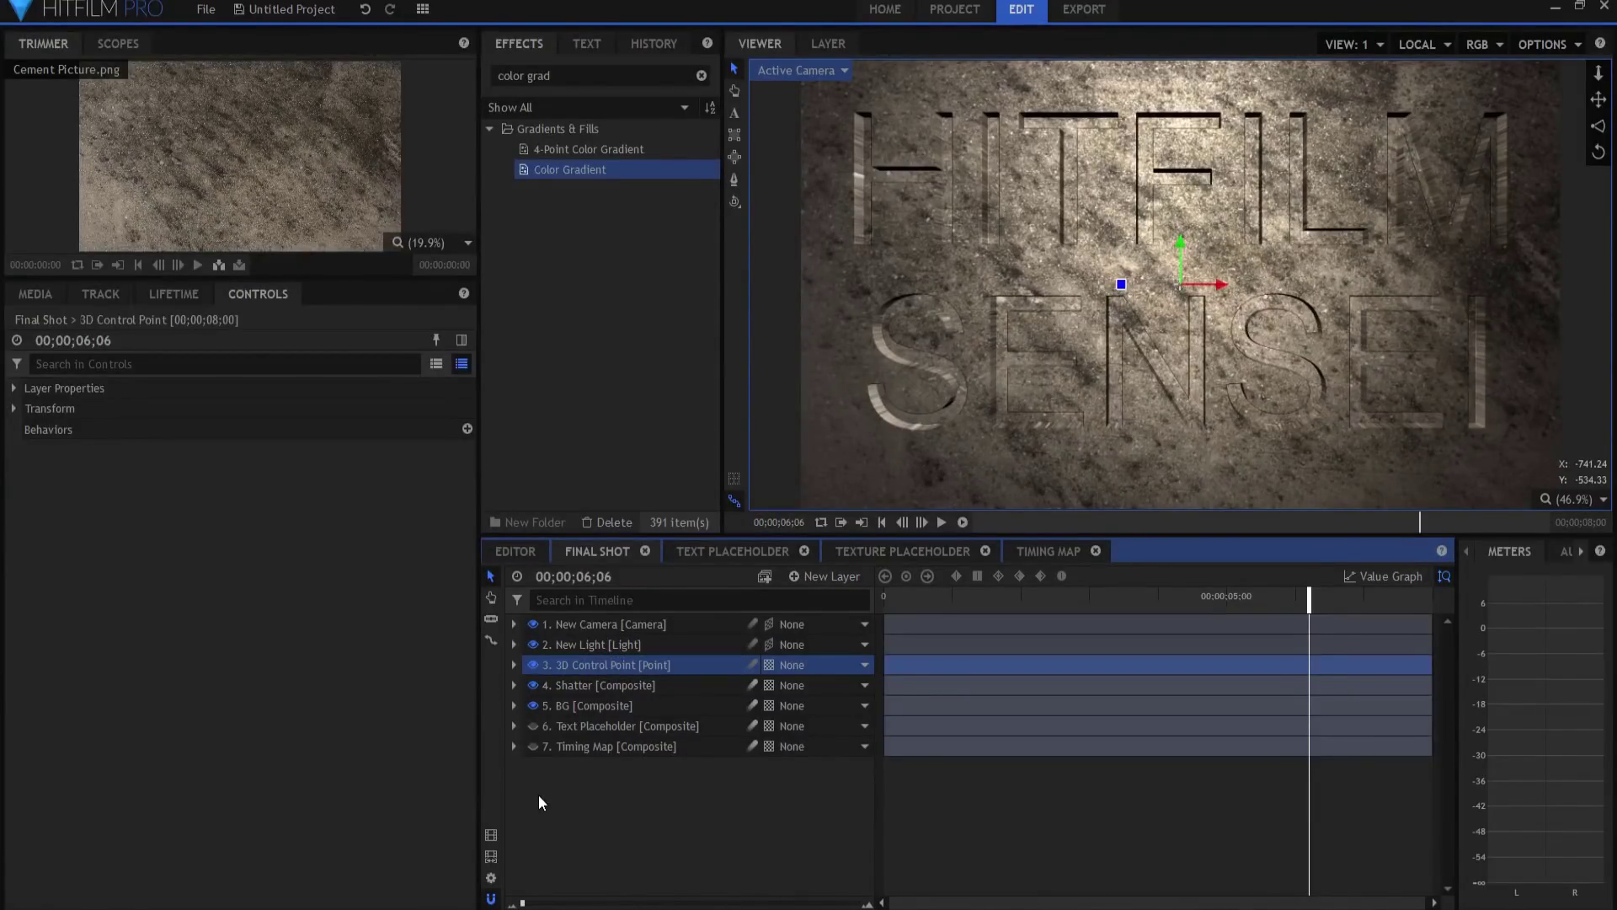
left_click(791, 664)
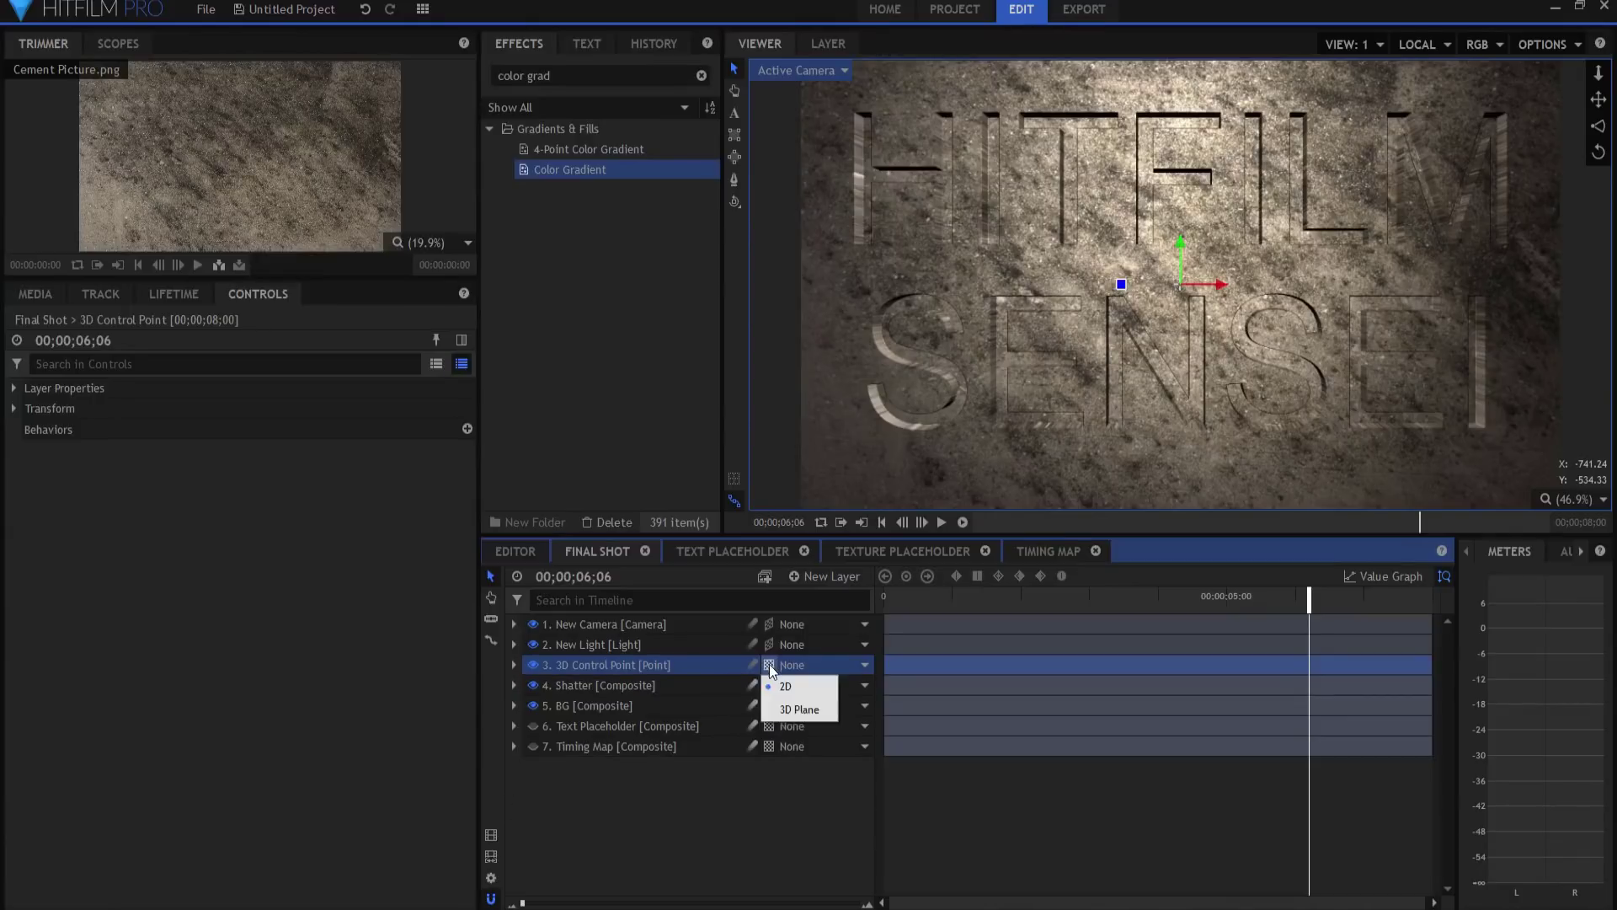
- Select the Shatter layer and expand its Shatter effect settings
left_click(577, 685)
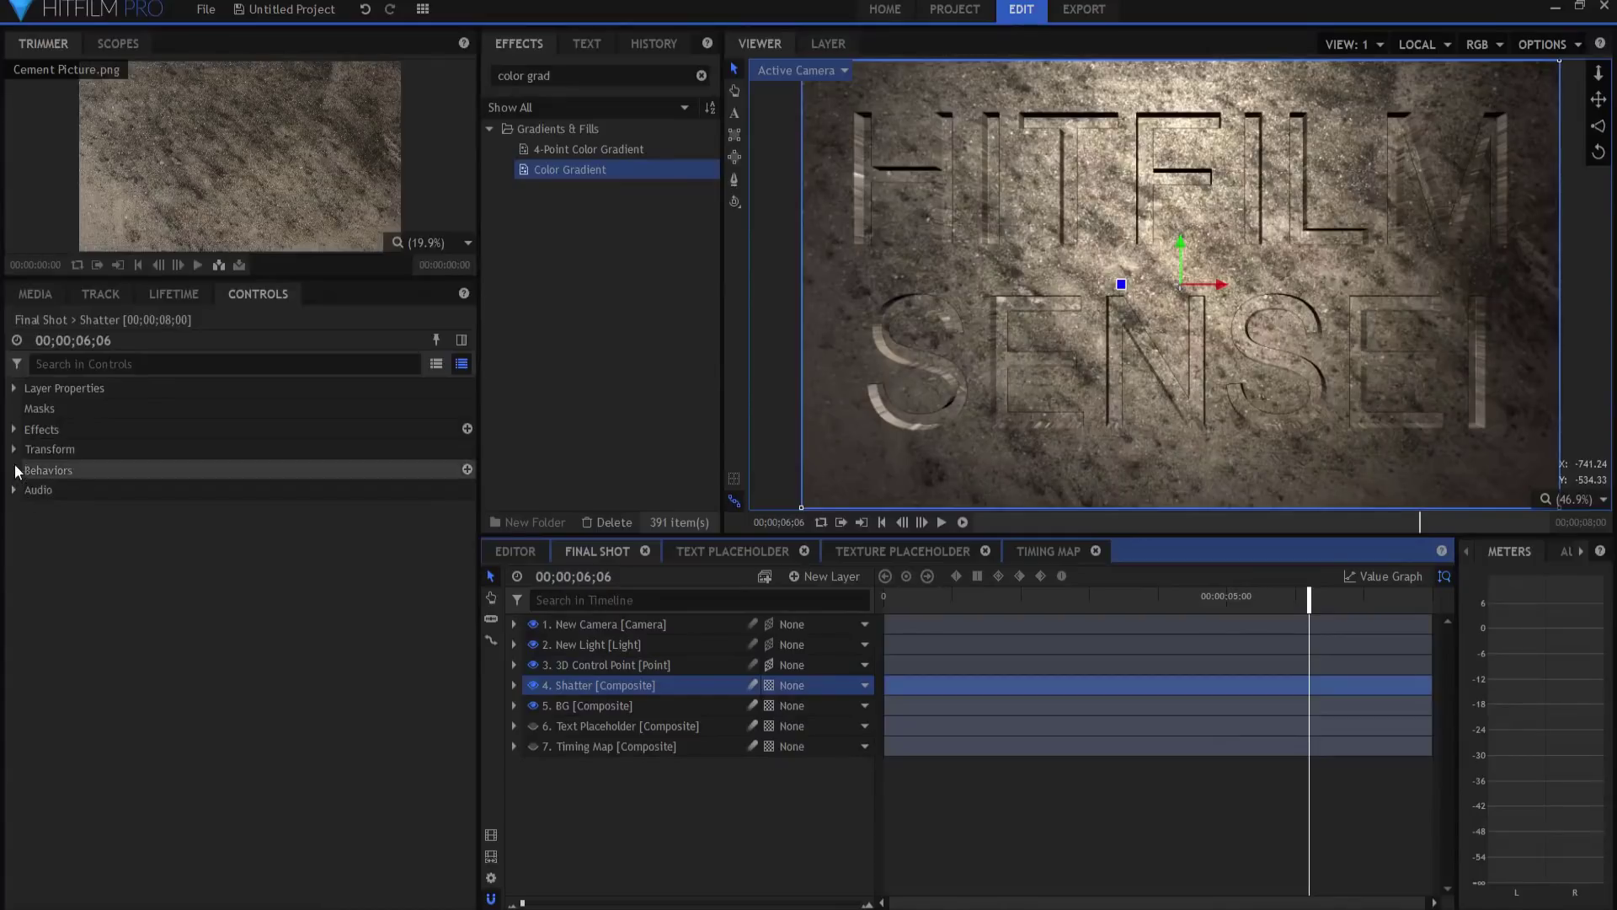
left_click(15, 428)
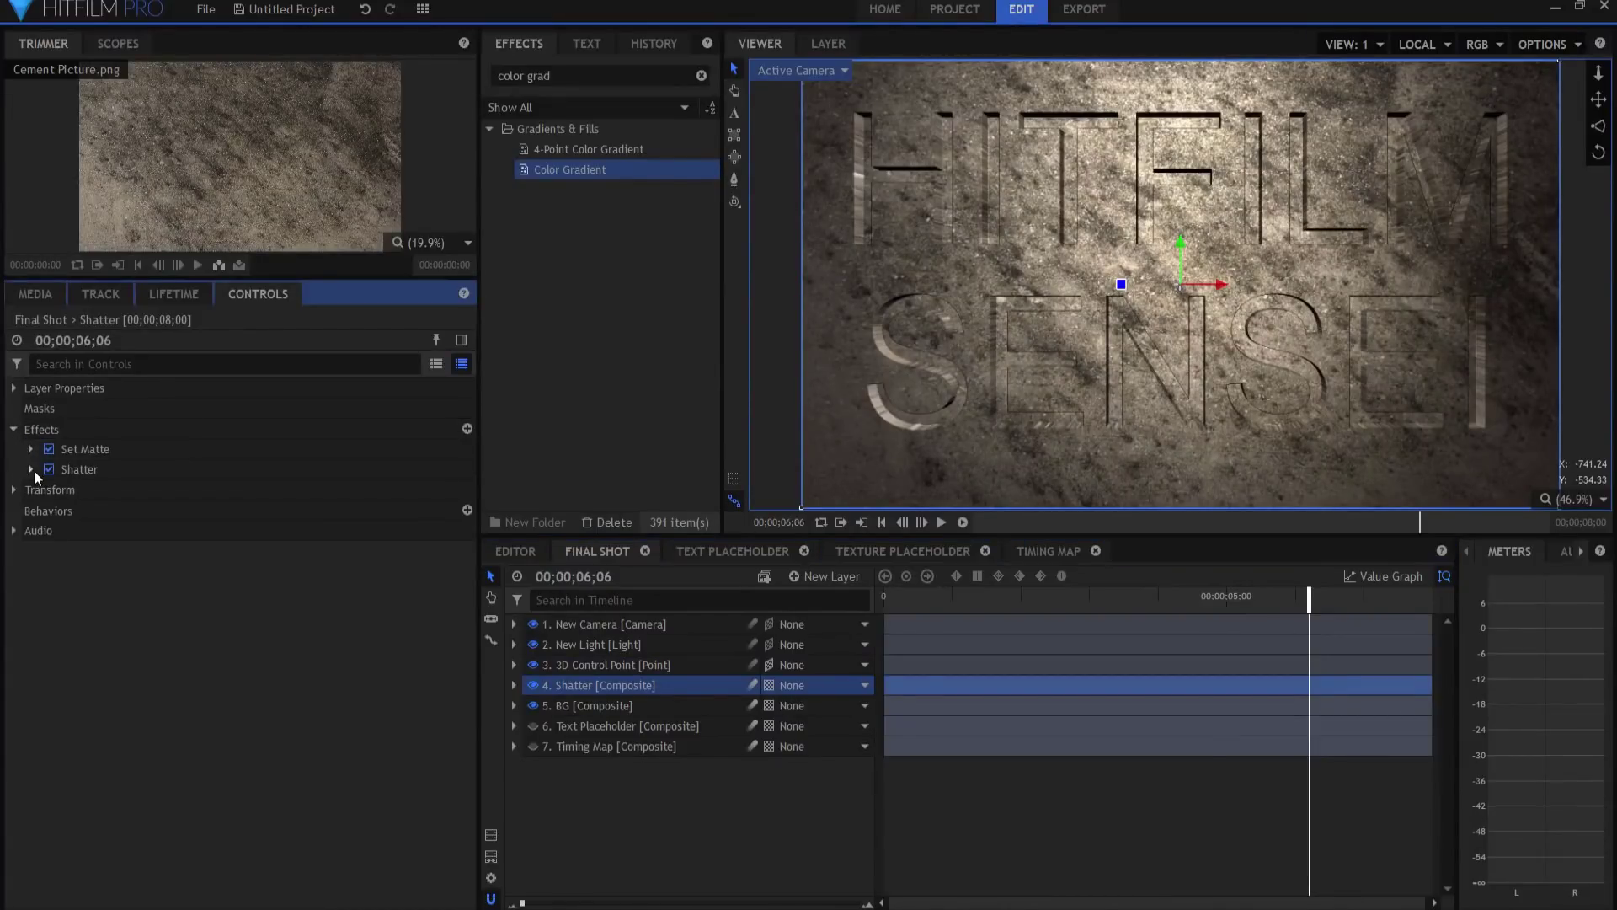
left_click(32, 470)
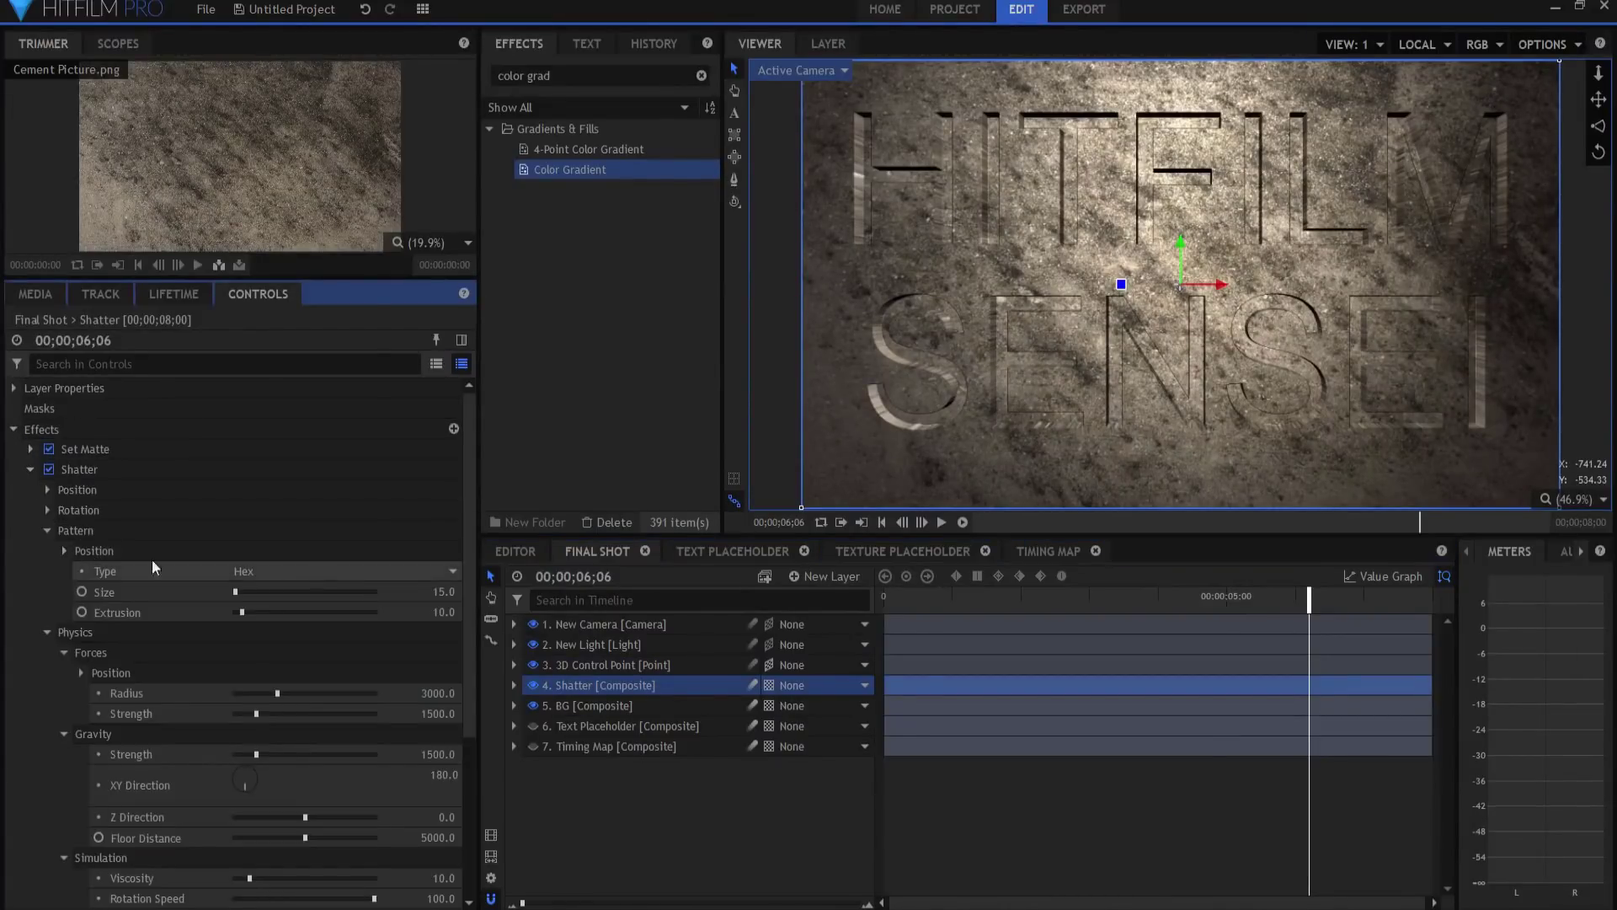
- Set Shatter's Position Transform From to 3D Control Point
left_click(47, 489)
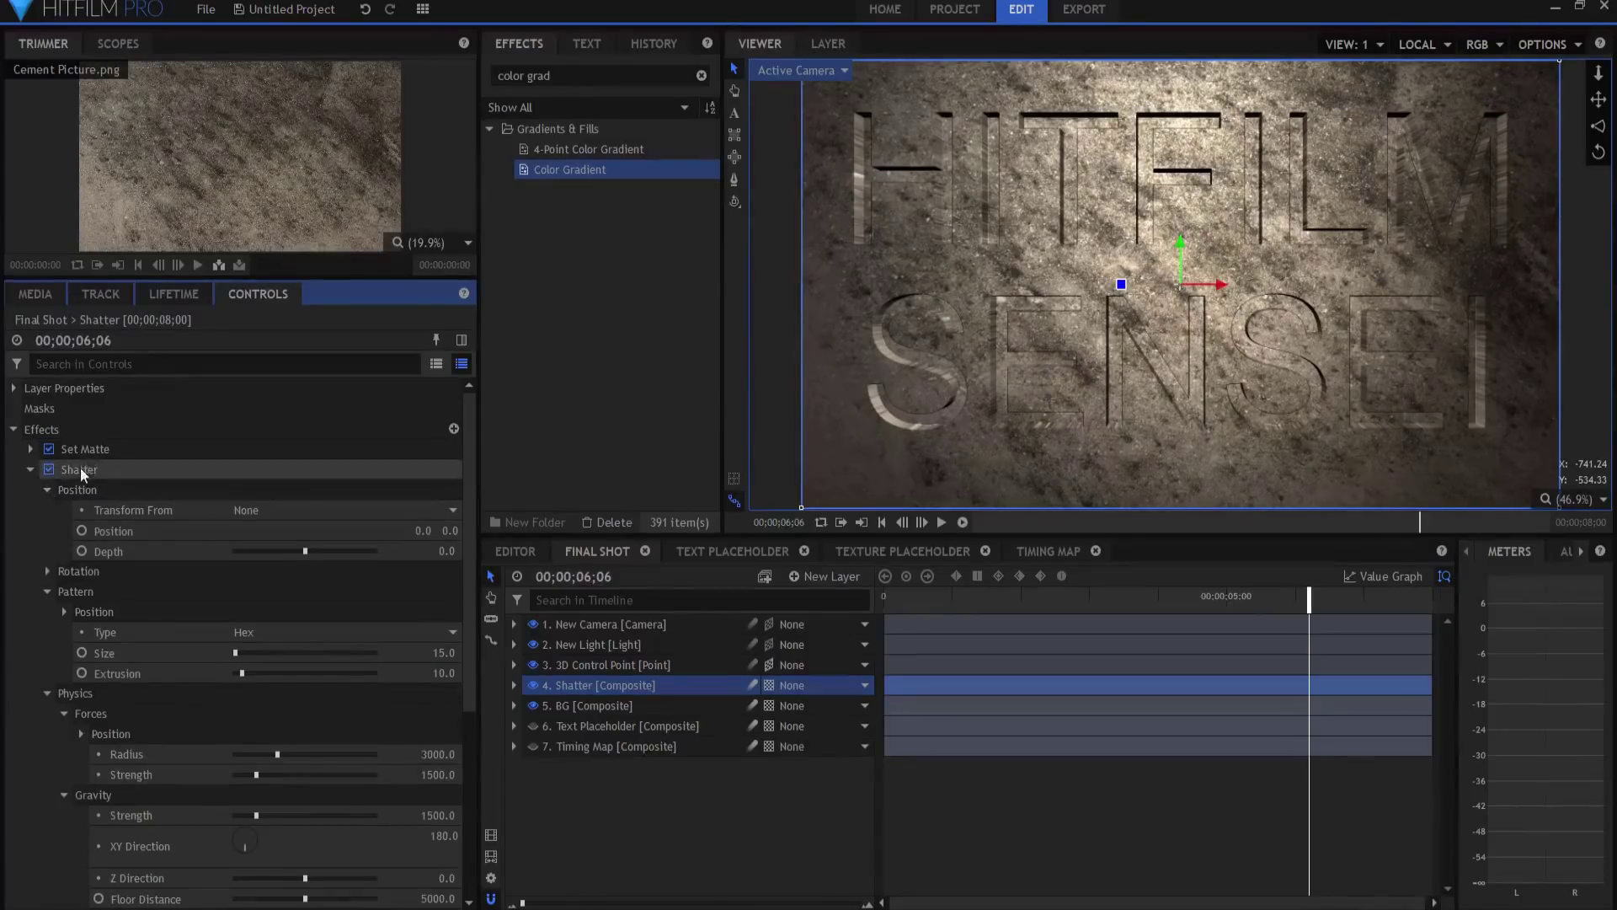
left_click(305, 513)
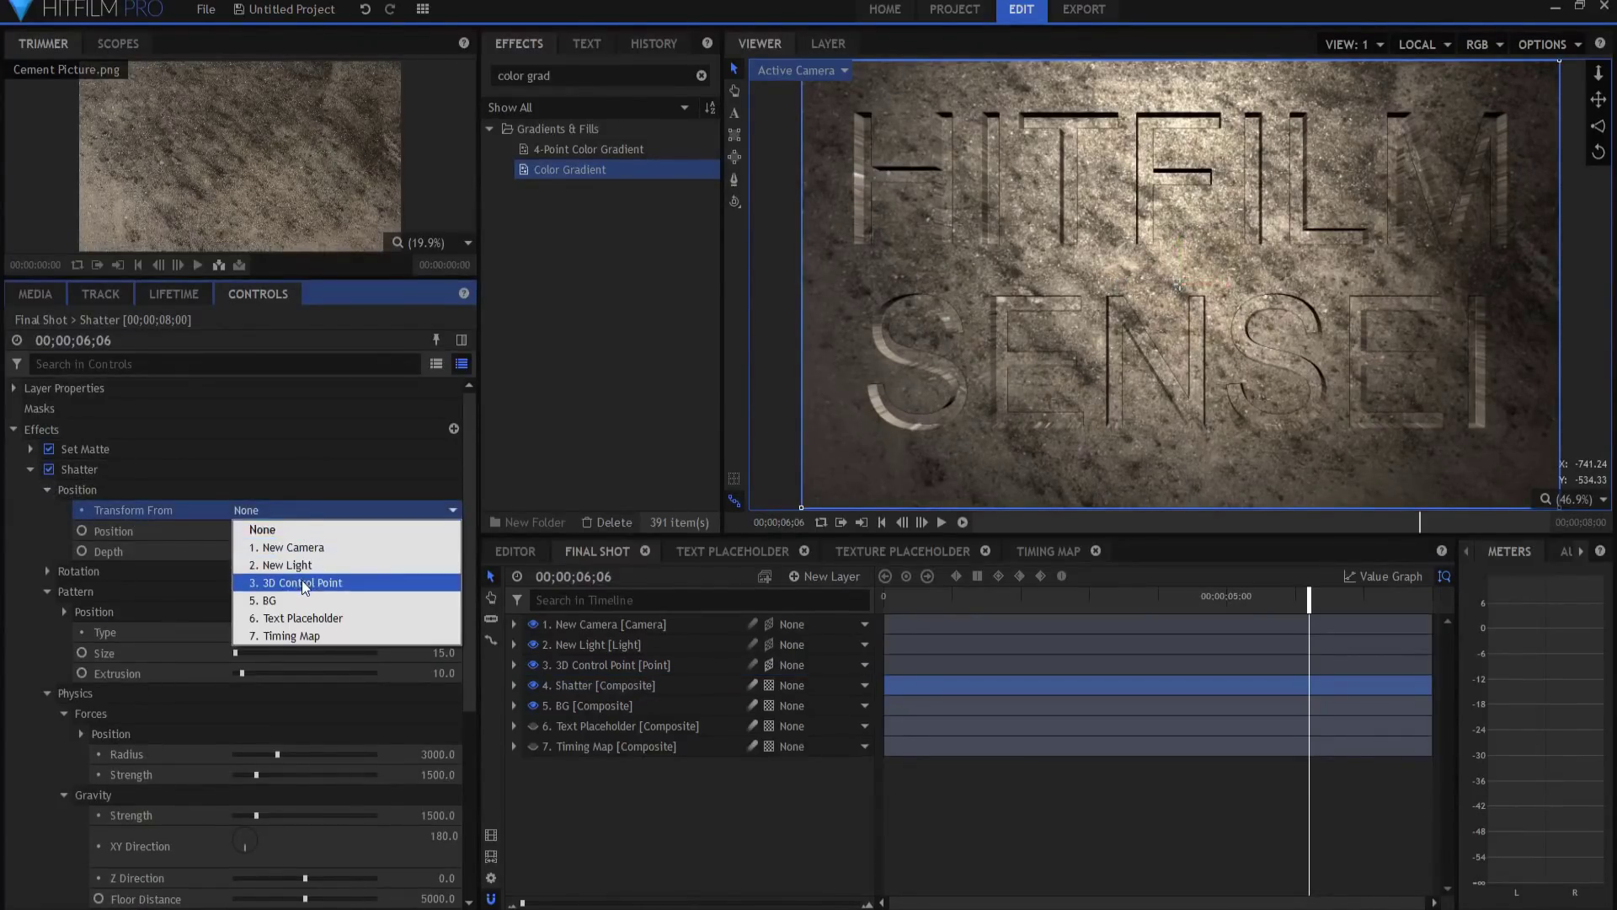
left_click(305, 583)
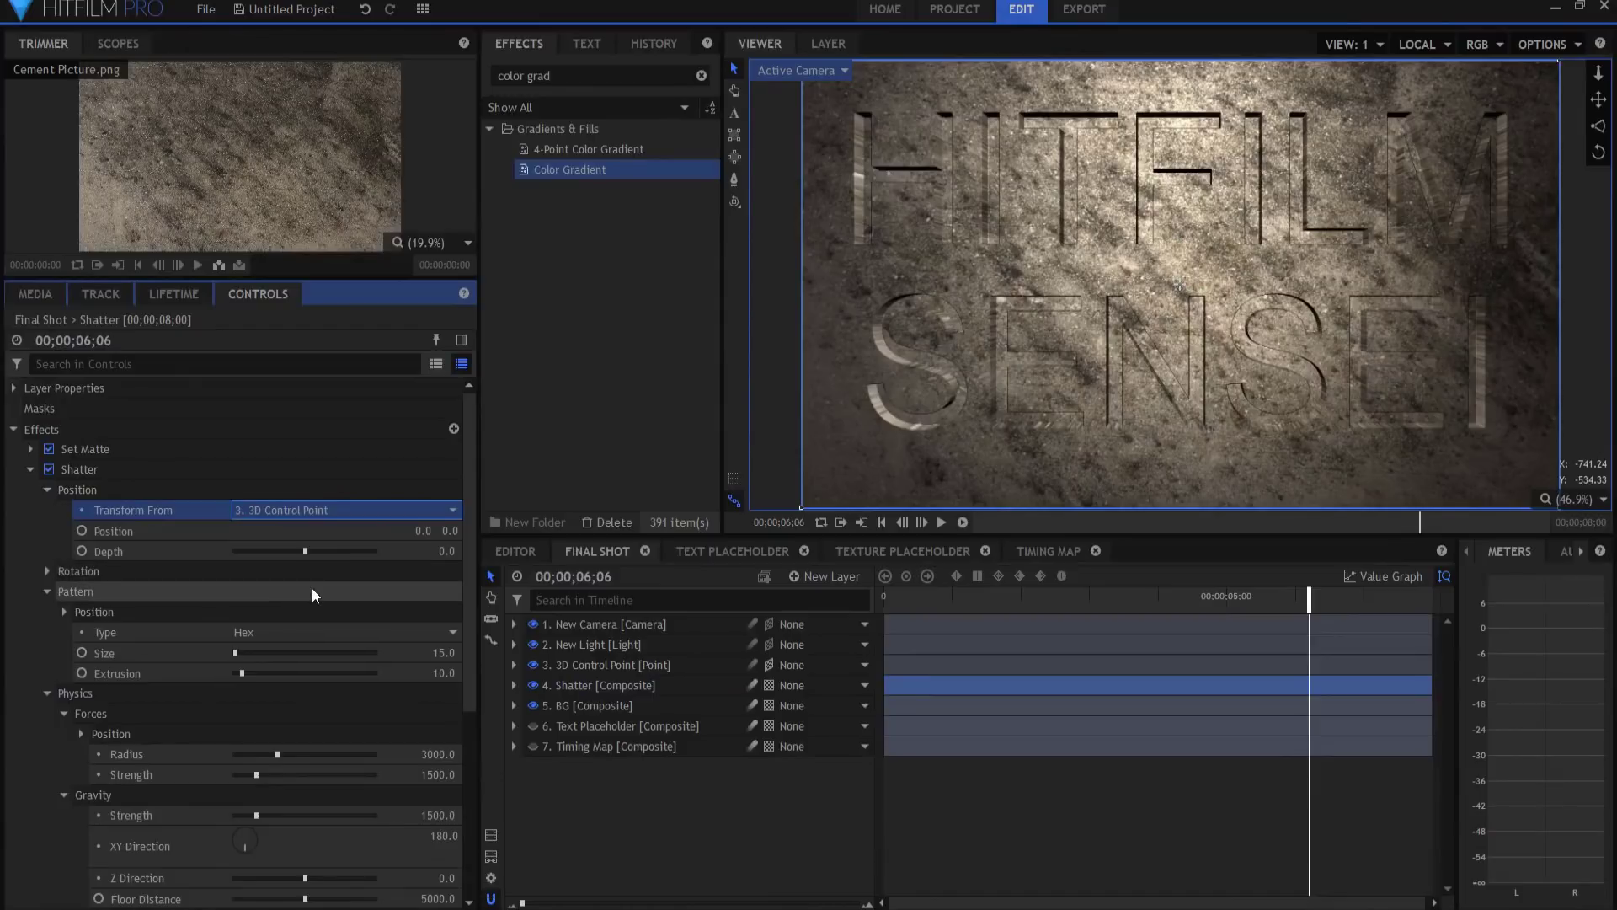
left_click(15, 385)
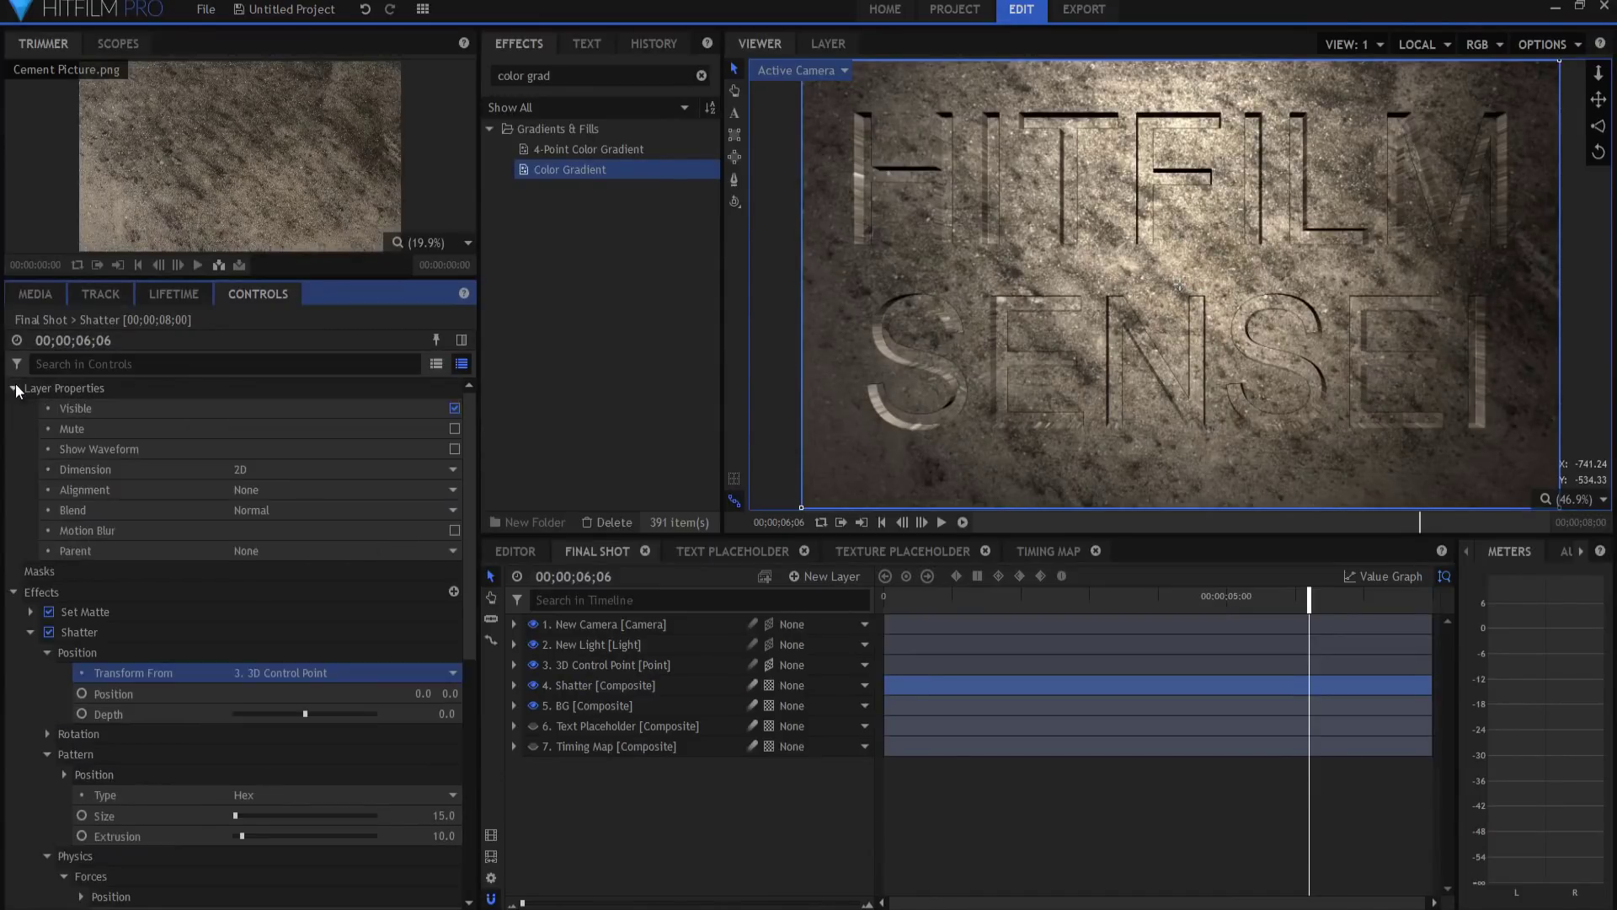
- Make BG a 3D Plane parented to 3D Control Point
left_click(583, 708)
left_click(772, 708)
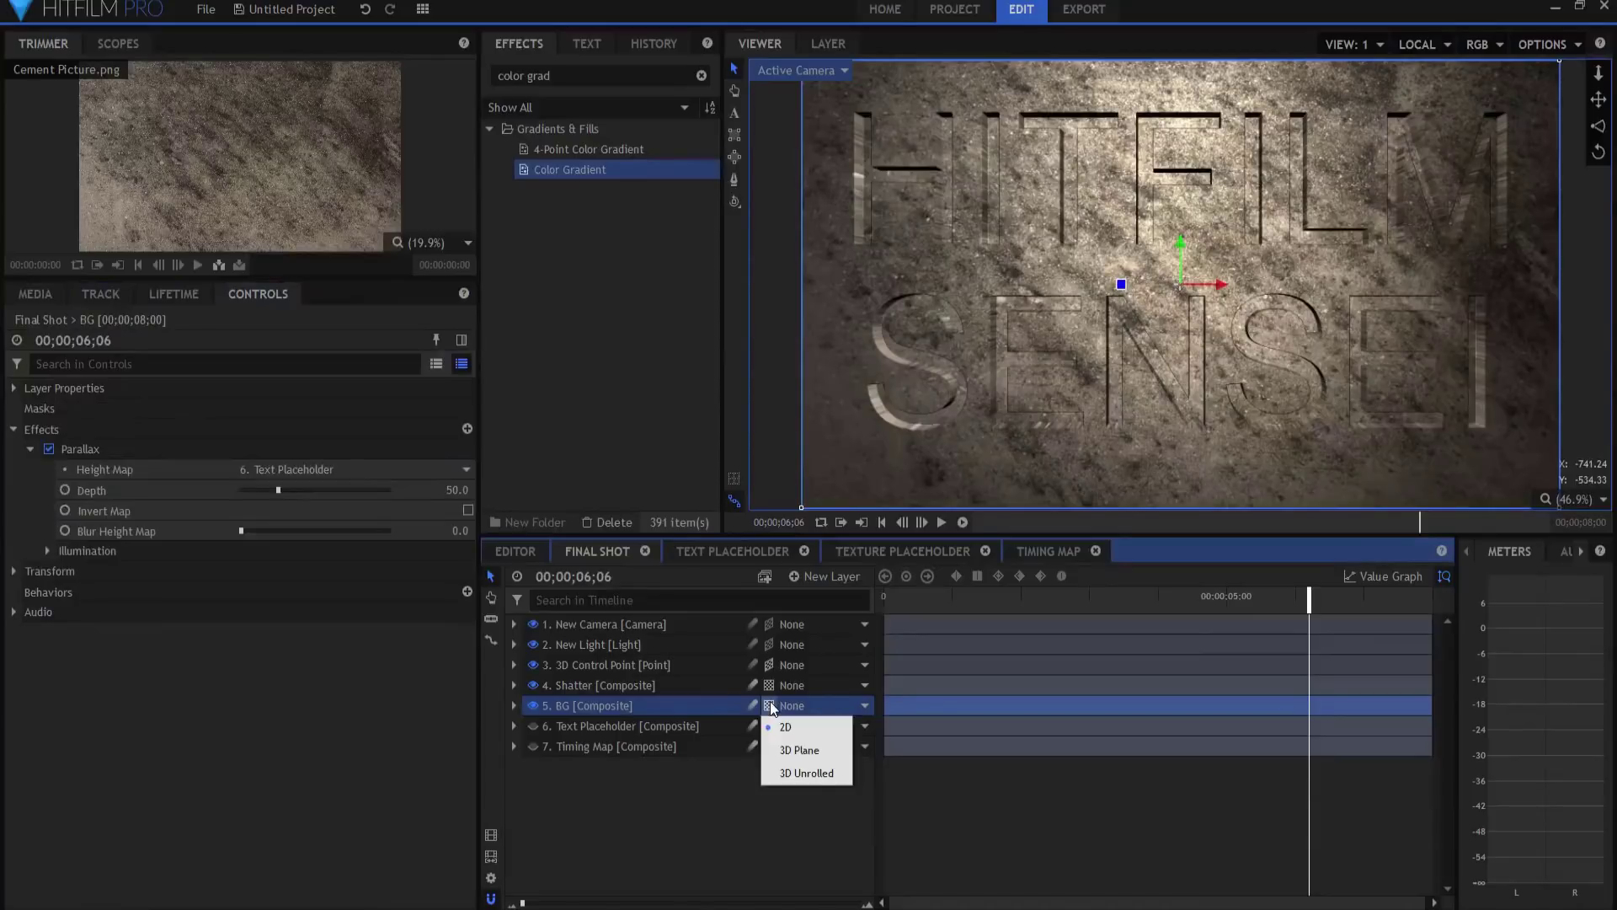
left_click(792, 752)
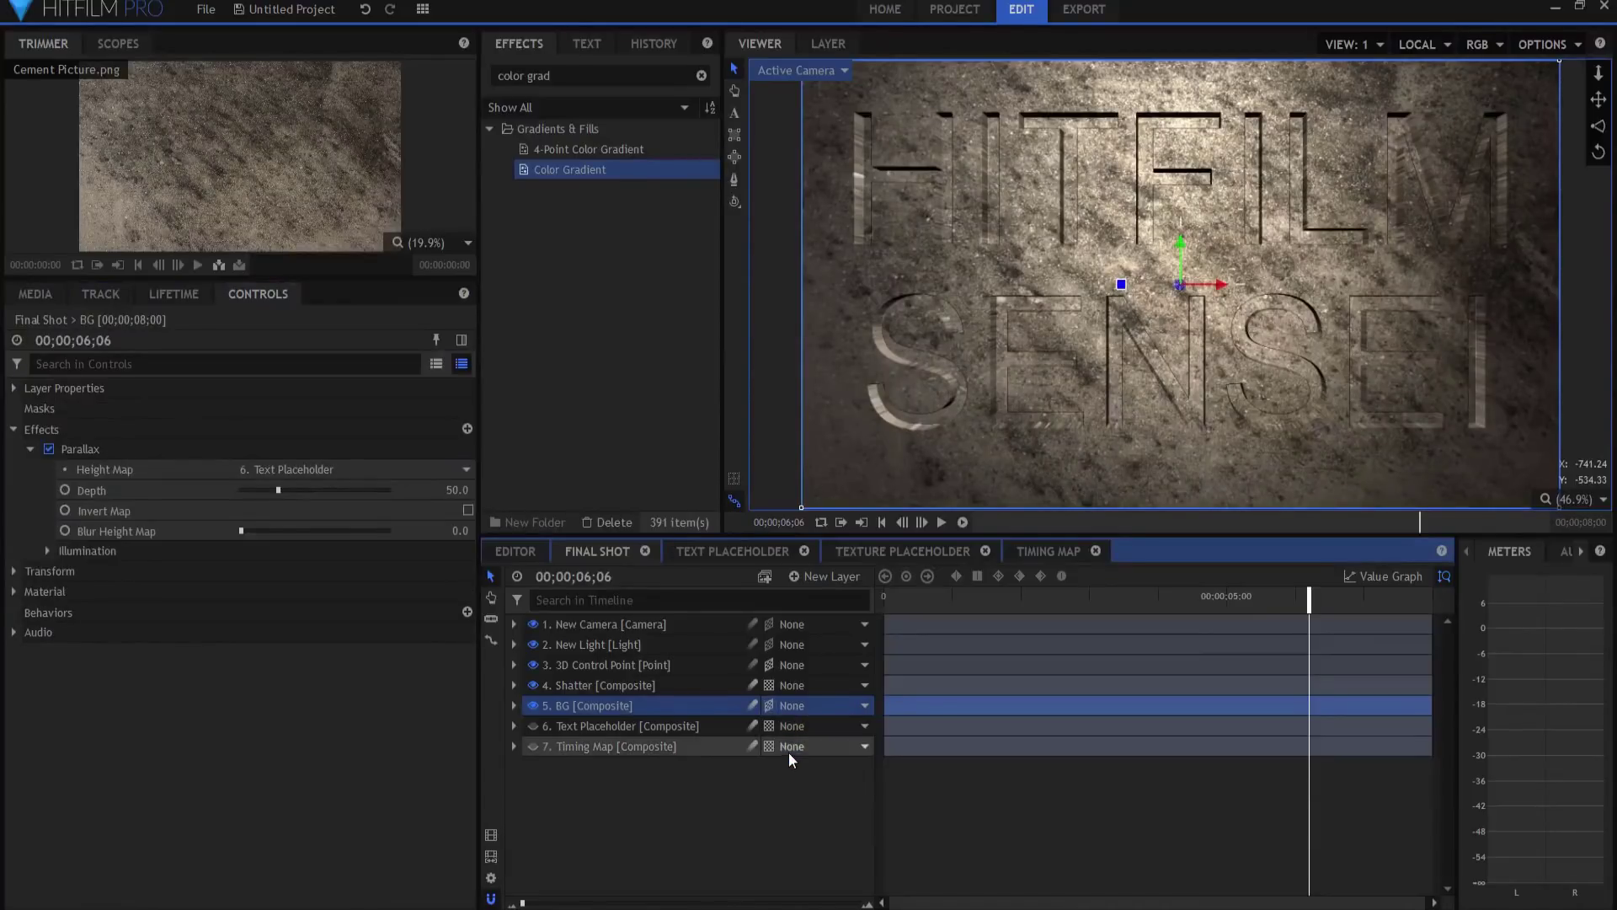
left_click(805, 709)
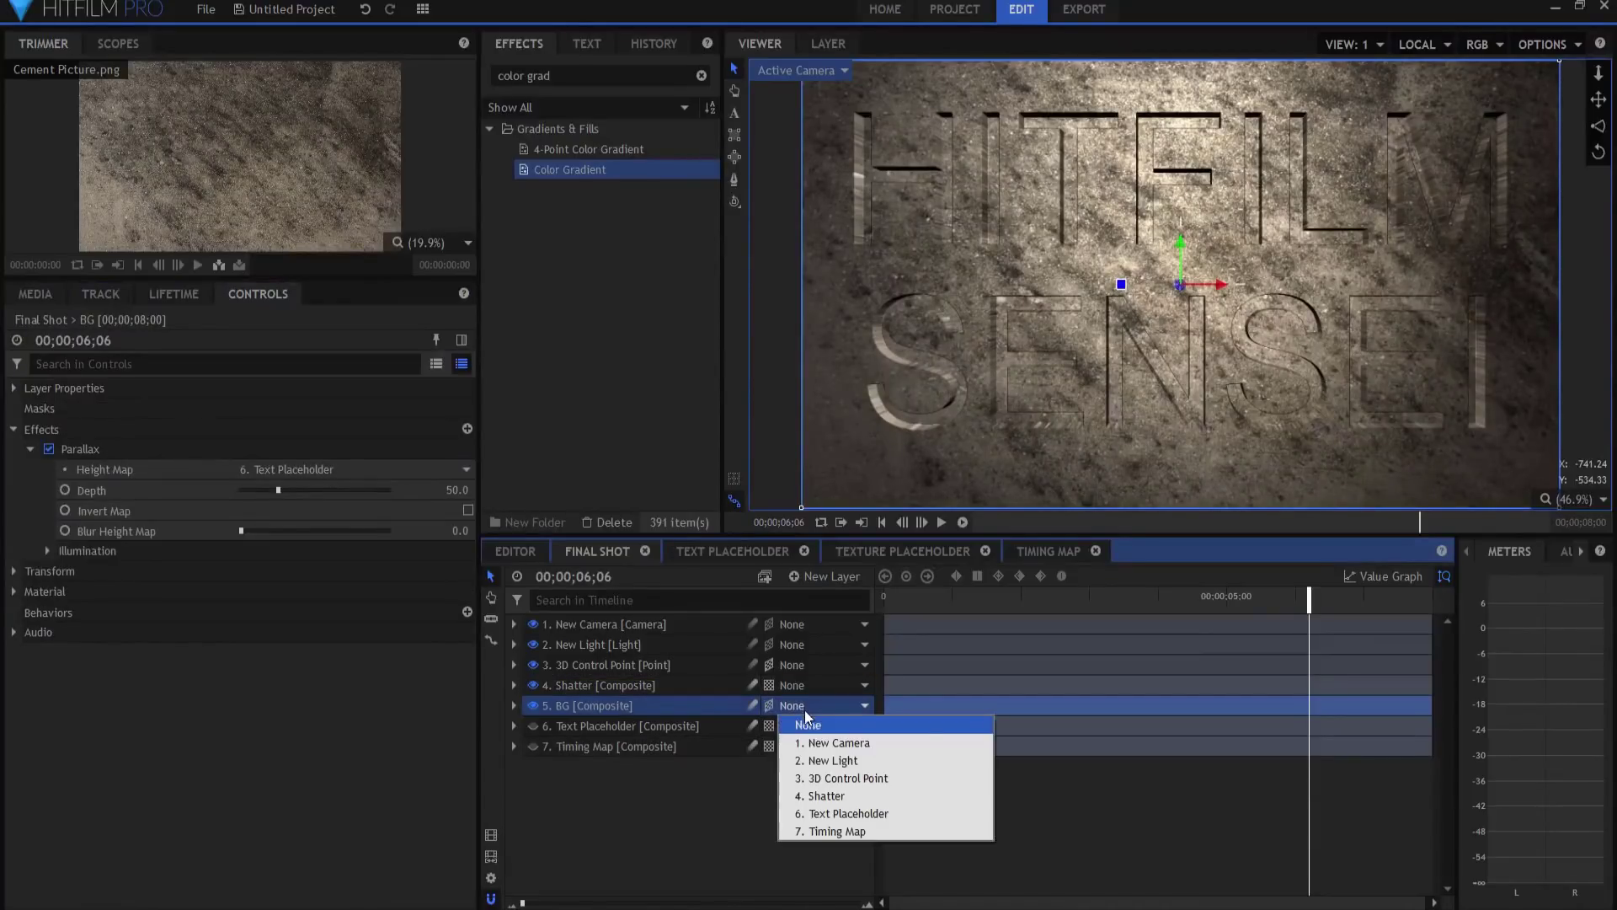
left_click(830, 780)
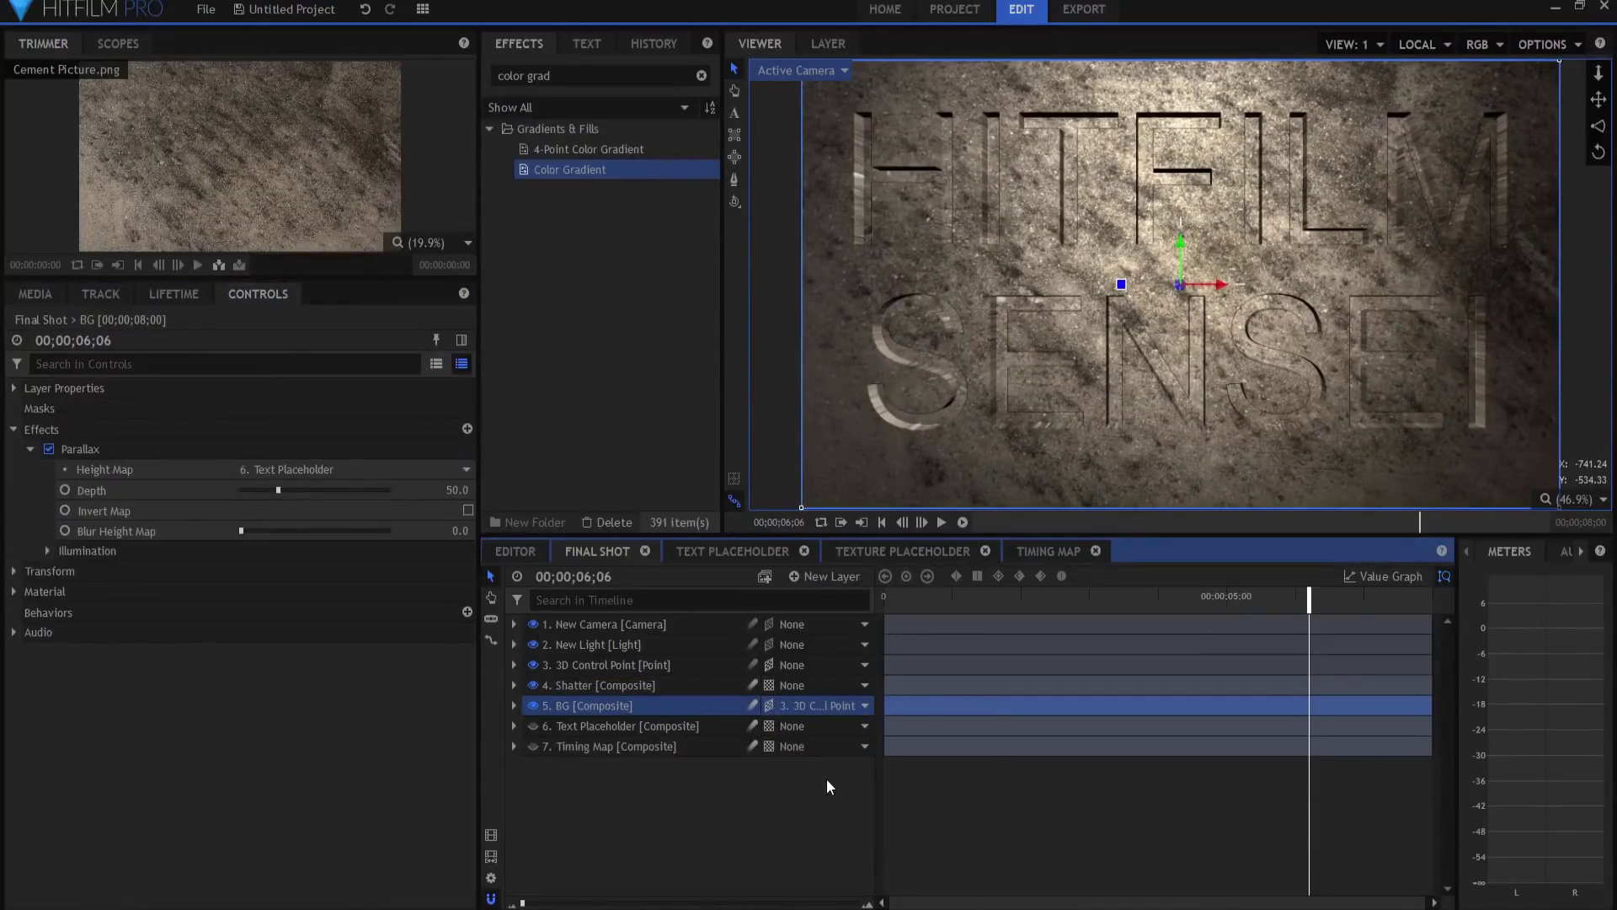
left_click(714, 817)
left_click_drag(918, 600, 1084, 596)
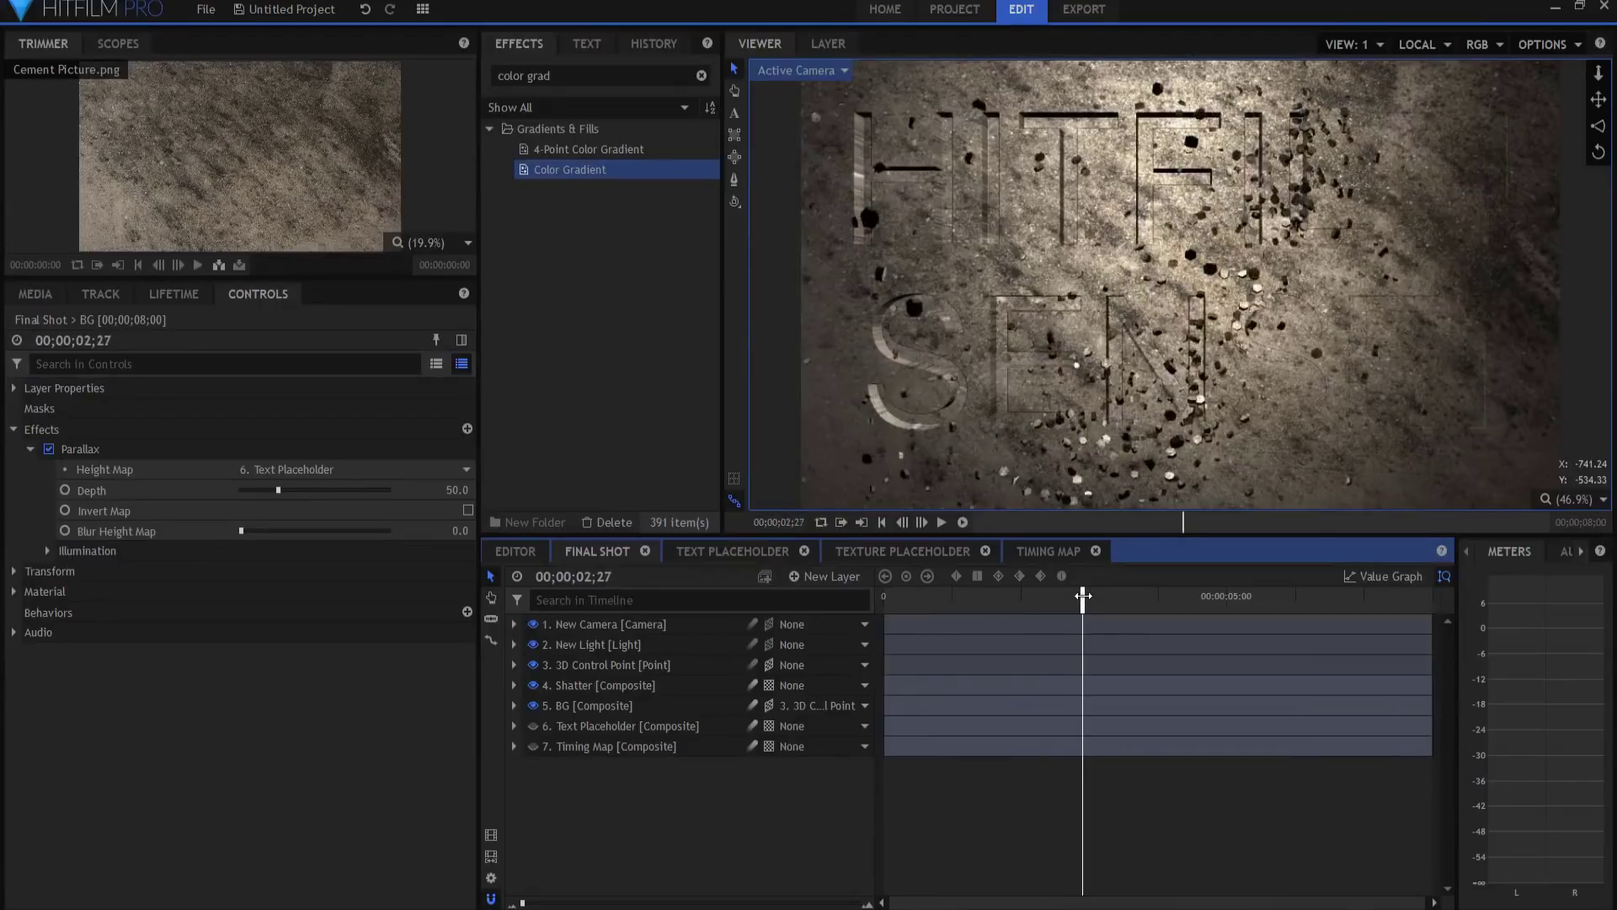
- Rotate the 3D Control Point around Y to about 38° and then -30°
left_click(605, 664)
left_click(513, 665)
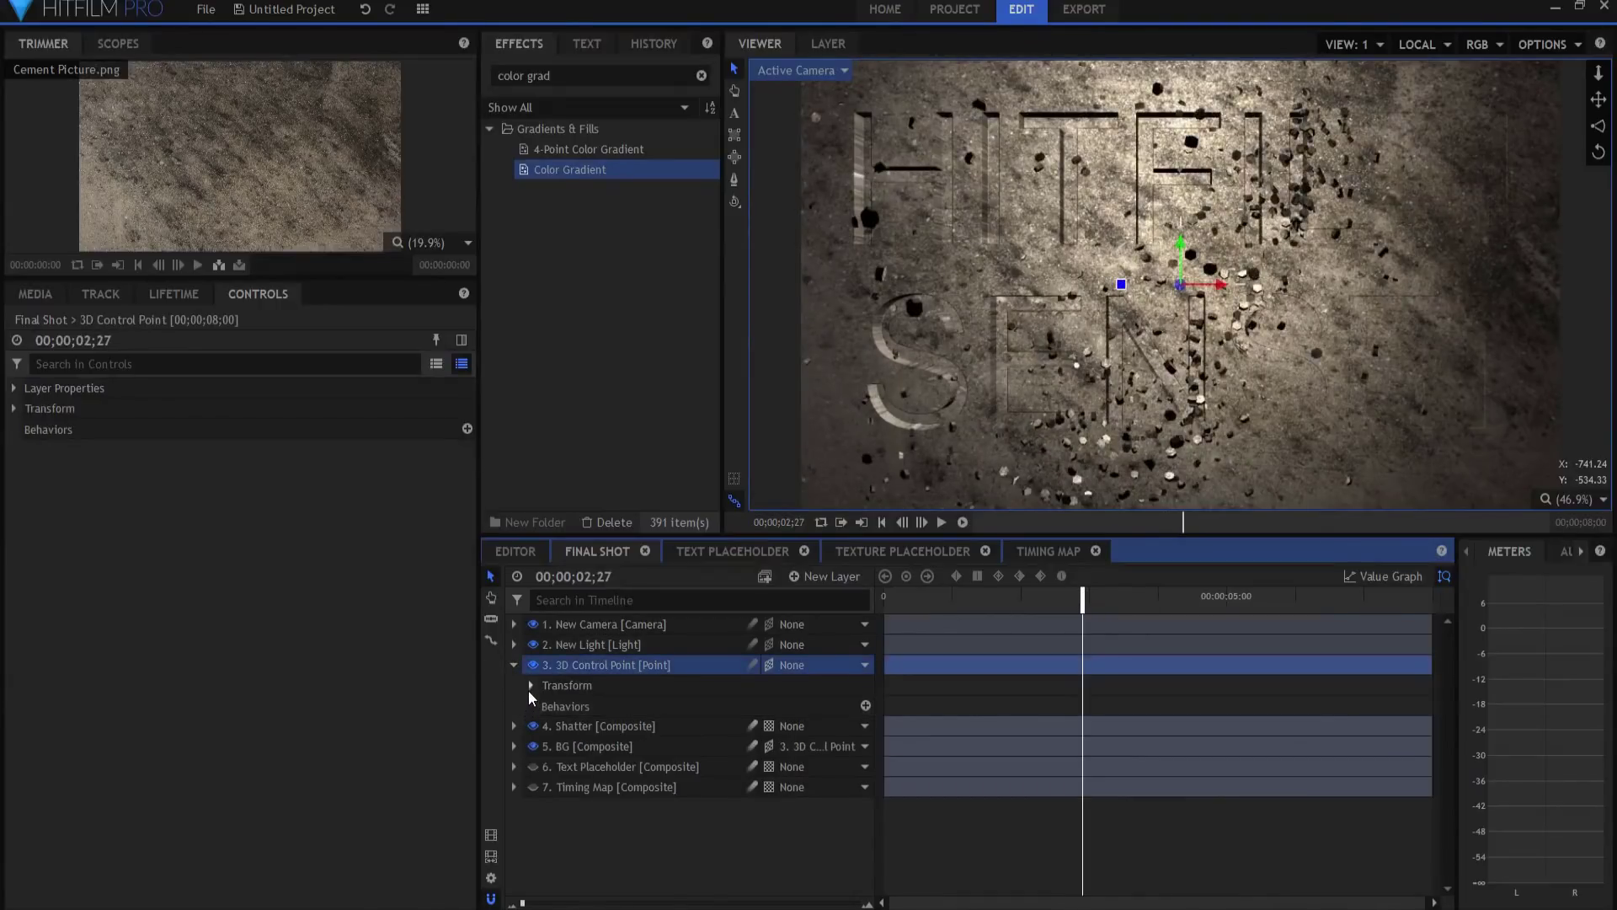
left_click(531, 685)
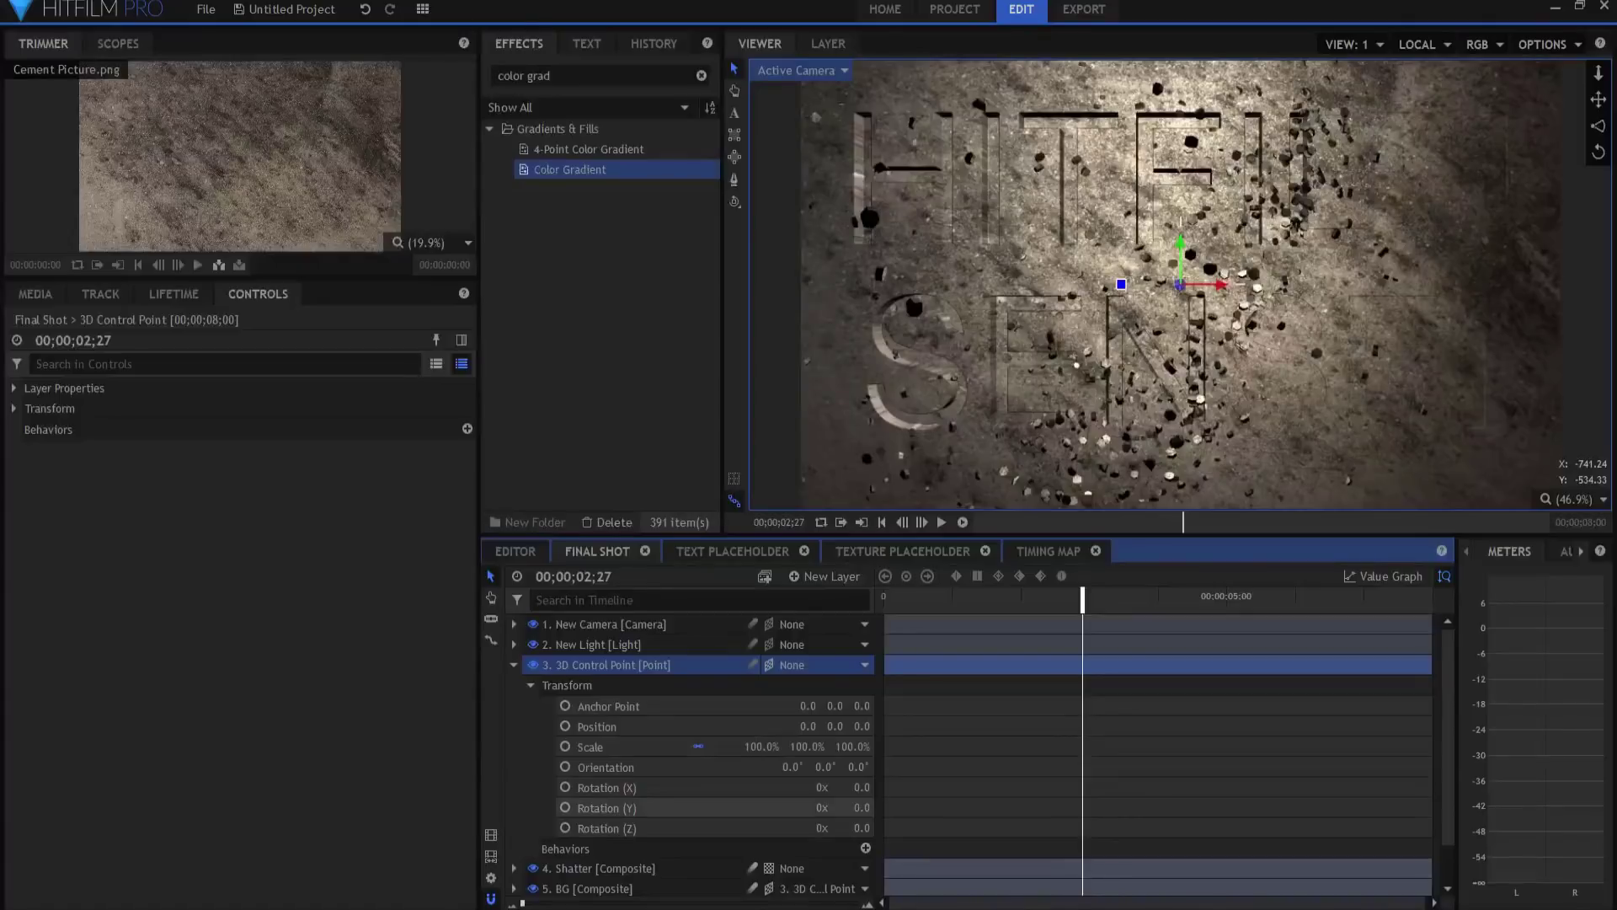
left_click_drag(861, 807, 911, 807)
mouse_move(1074, 602)
left_mouse_down()
mouse_move(1125, 609)
mouse_move(1079, 610)
left_mouse_up()
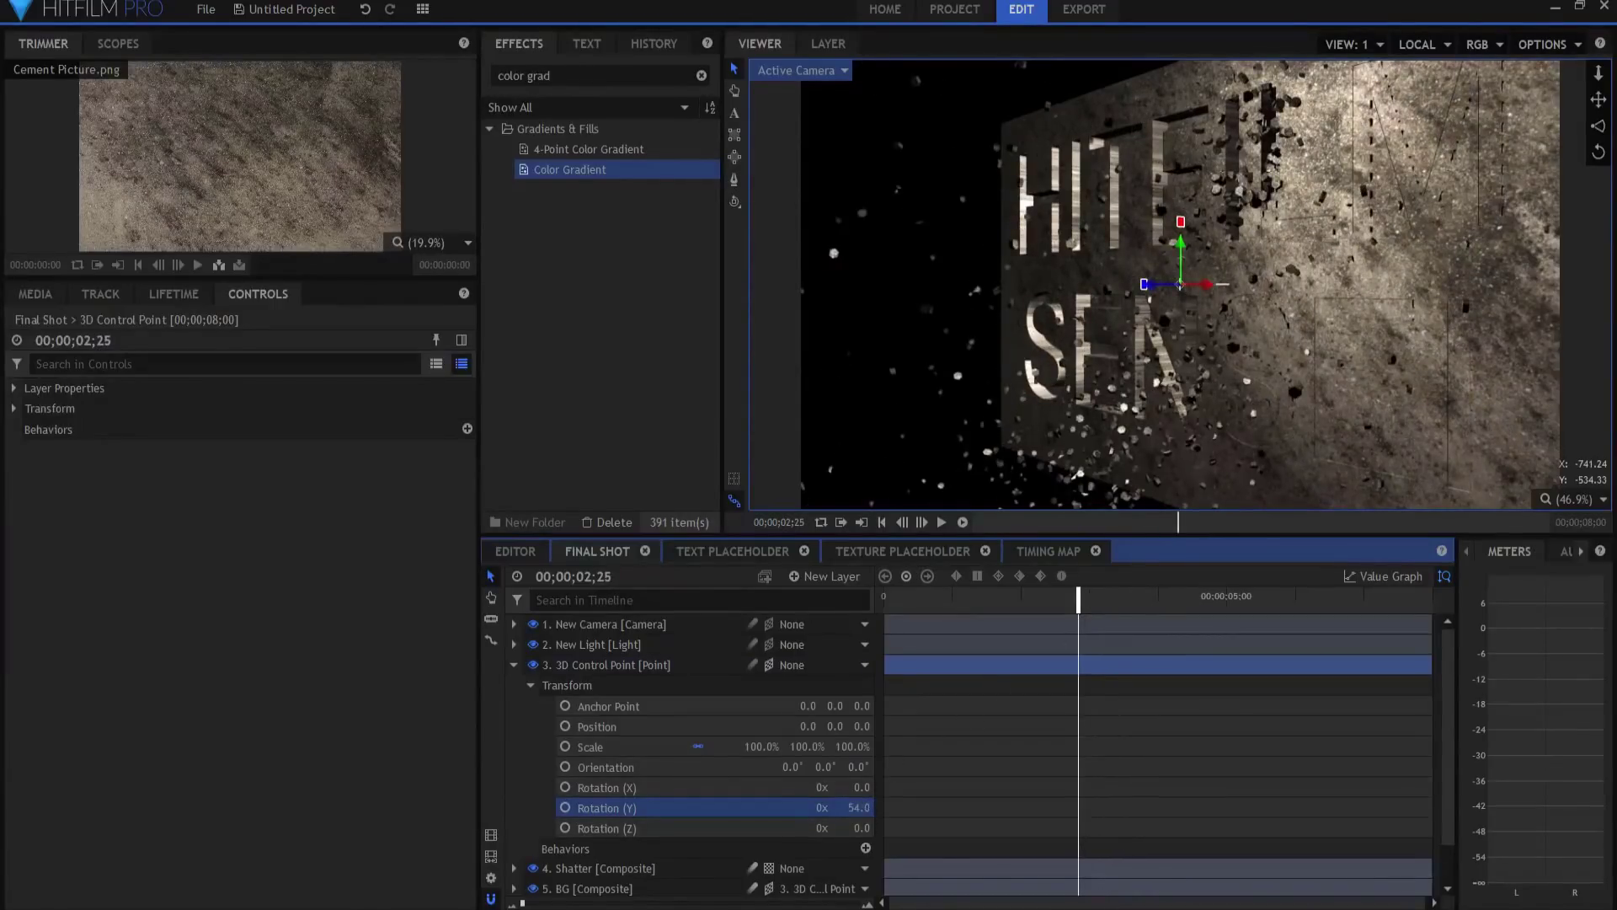
left_click_drag(860, 807, 696, 807)
- Turn the control point back toward face-on while viewing the shatter at 00;00;03;11
mouse_move(1078, 605)
left_mouse_down()
mouse_move(1134, 610)
mouse_move(1085, 614)
left_mouse_up()
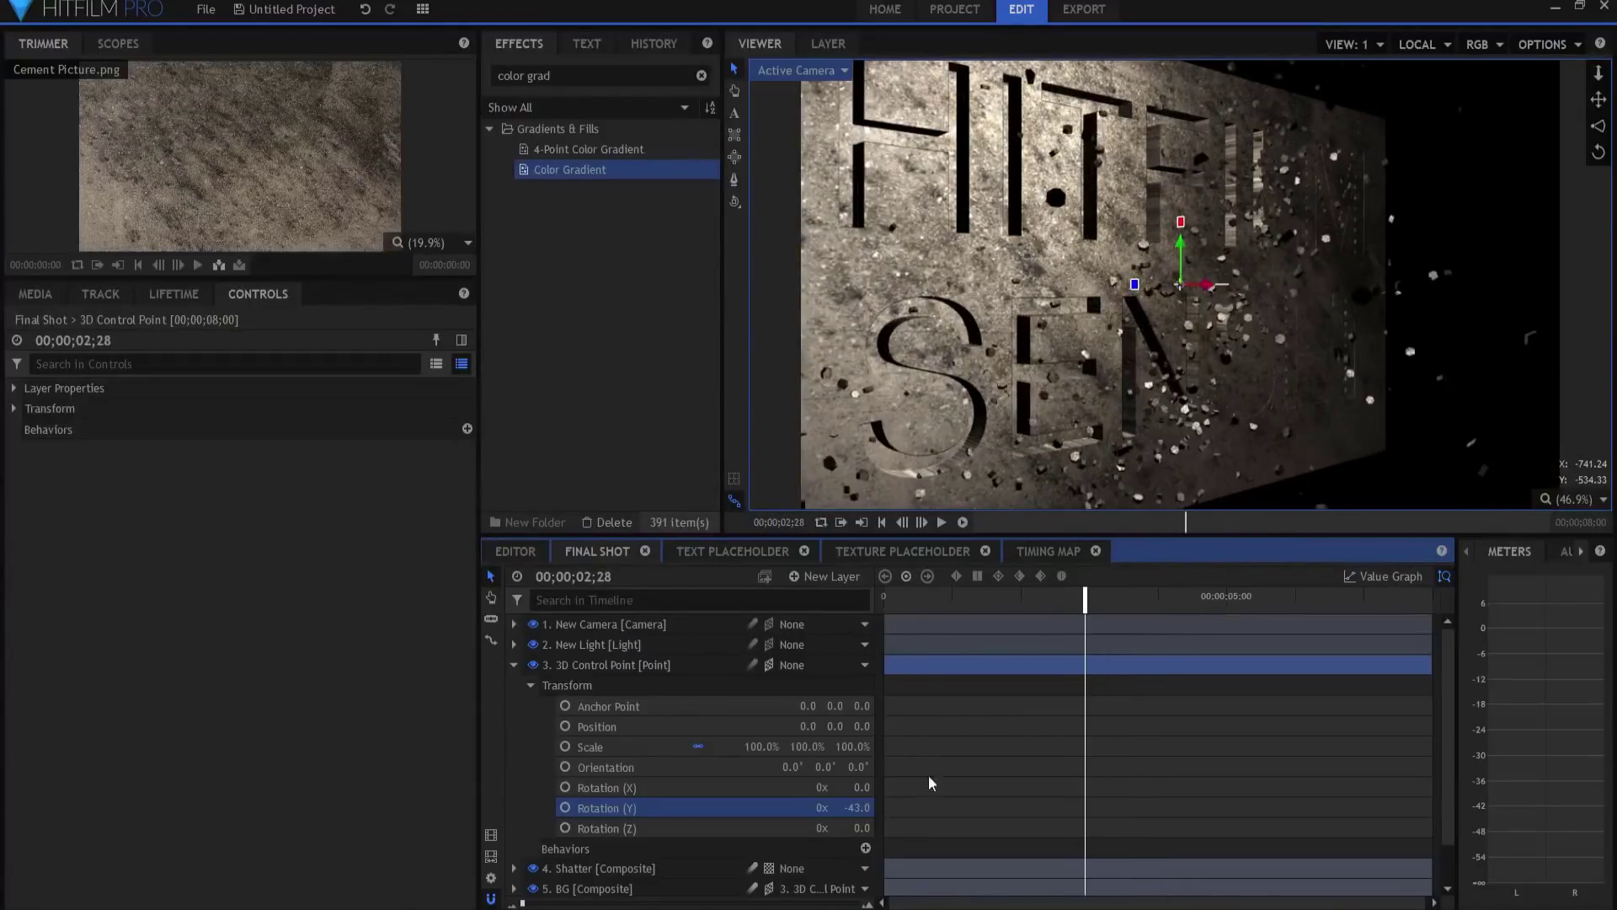
mouse_move(858, 807)
left_mouse_down()
mouse_move(885, 807)
mouse_move(731, 807)
mouse_move(856, 807)
left_mouse_up()
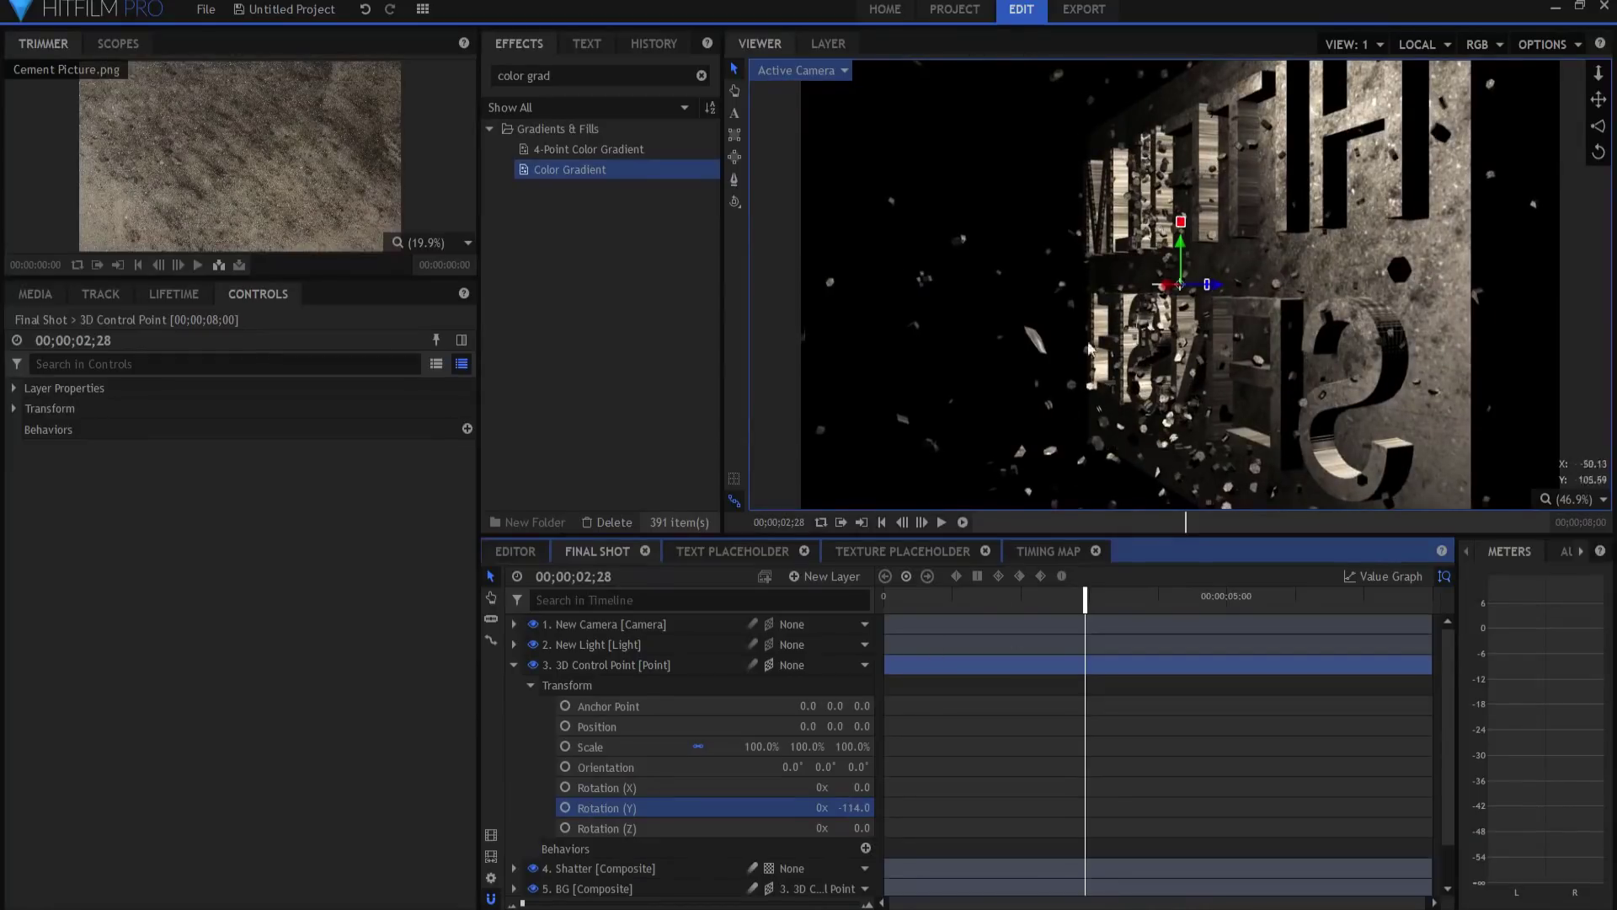
left_click_drag(851, 804, 1031, 805)
mouse_move(1091, 598)
left_mouse_down()
mouse_move(1245, 596)
mouse_move(1088, 596)
left_mouse_up()
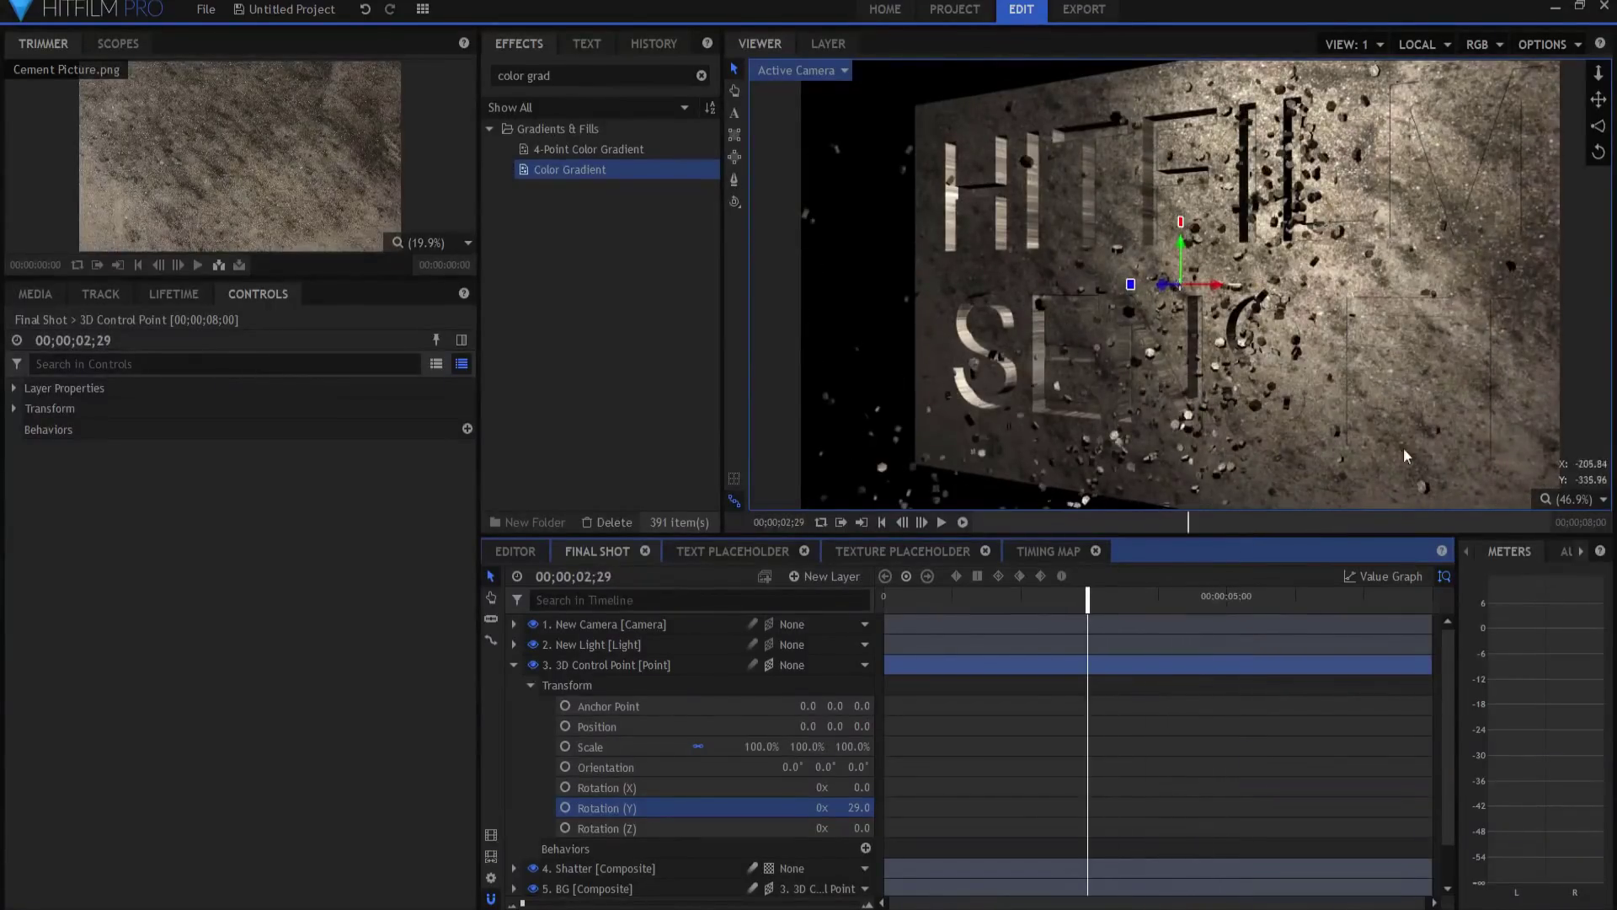
left_click_drag(1086, 605, 1114, 608)
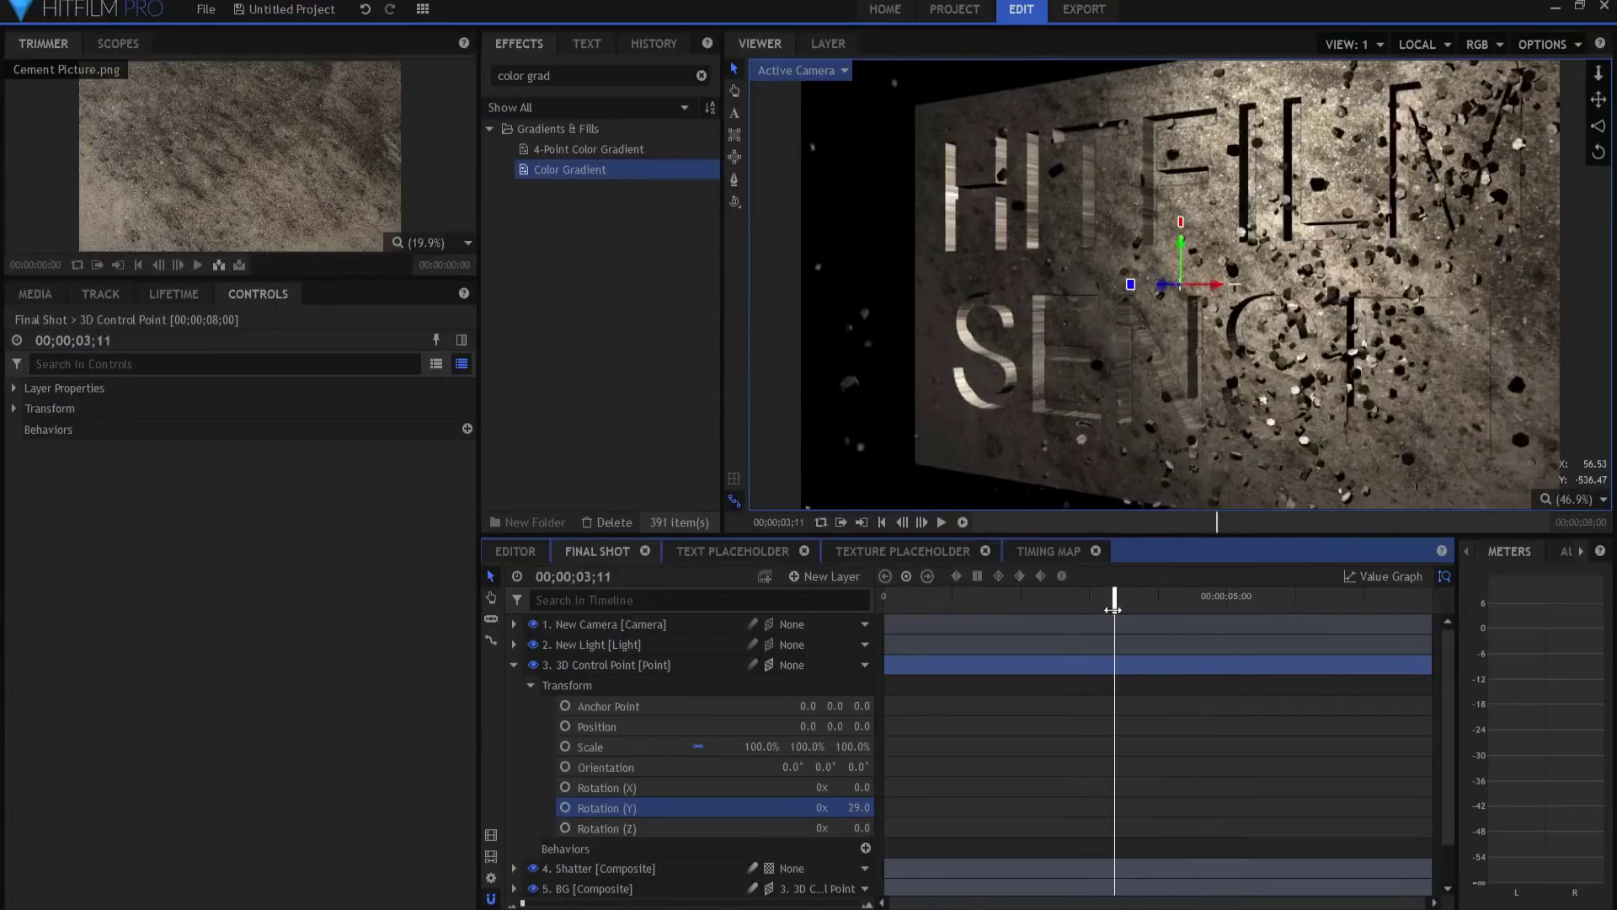
left_click_drag(859, 807, 834, 807)
left_click(859, 807)
- Set the Y rotation to 0 and disable Color Gradient in the Timing Map composite
type("0")
key("Return")
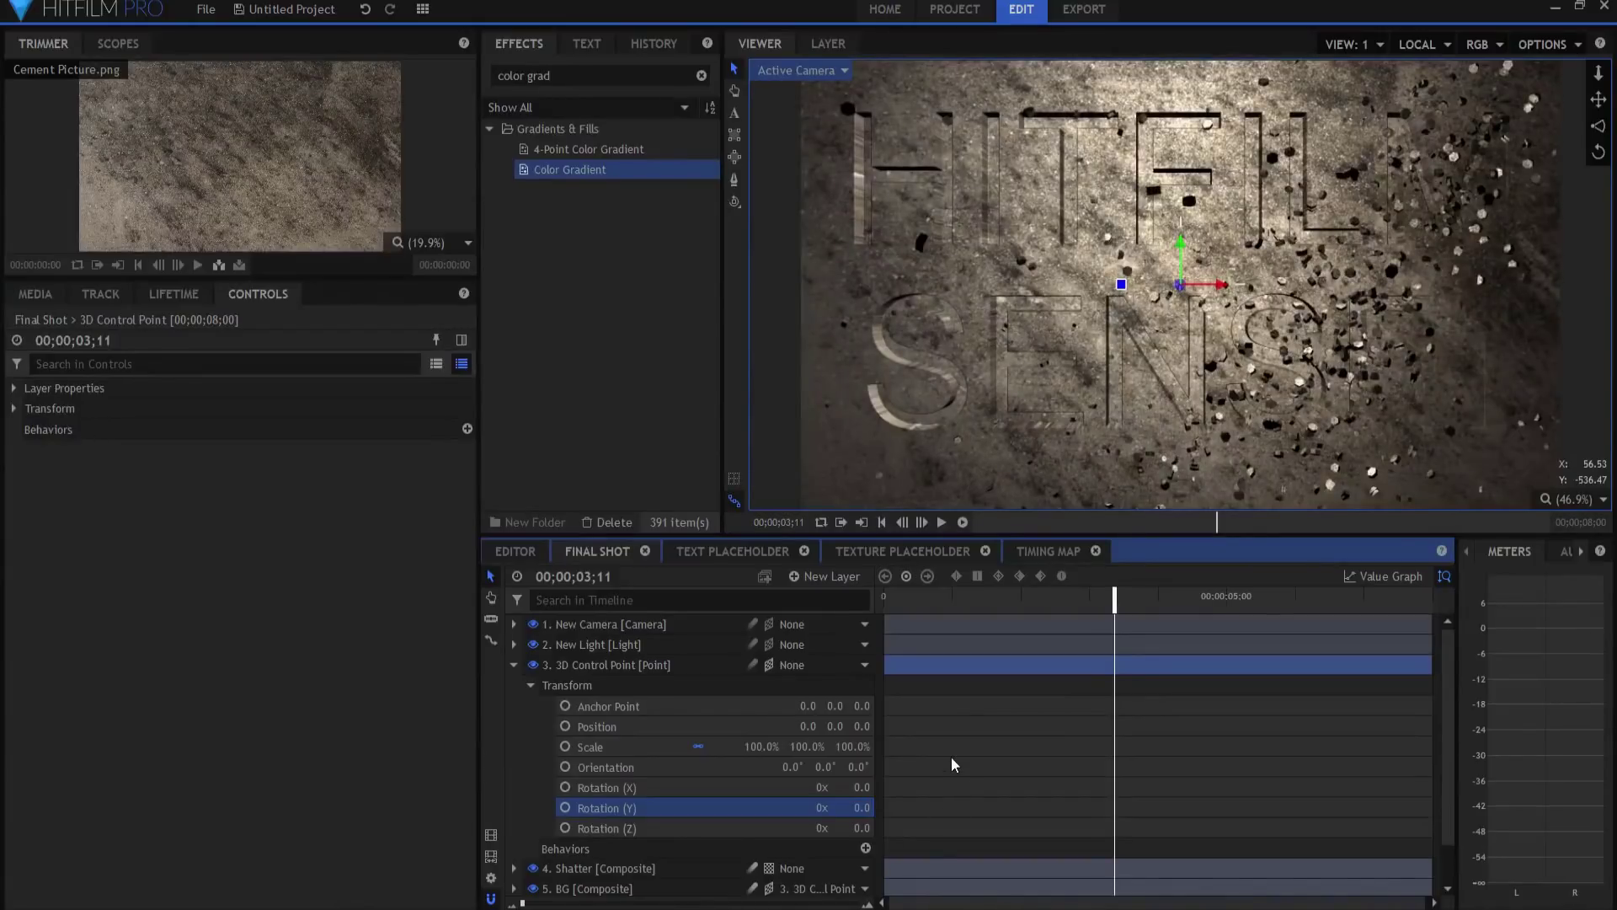
left_click(1050, 552)
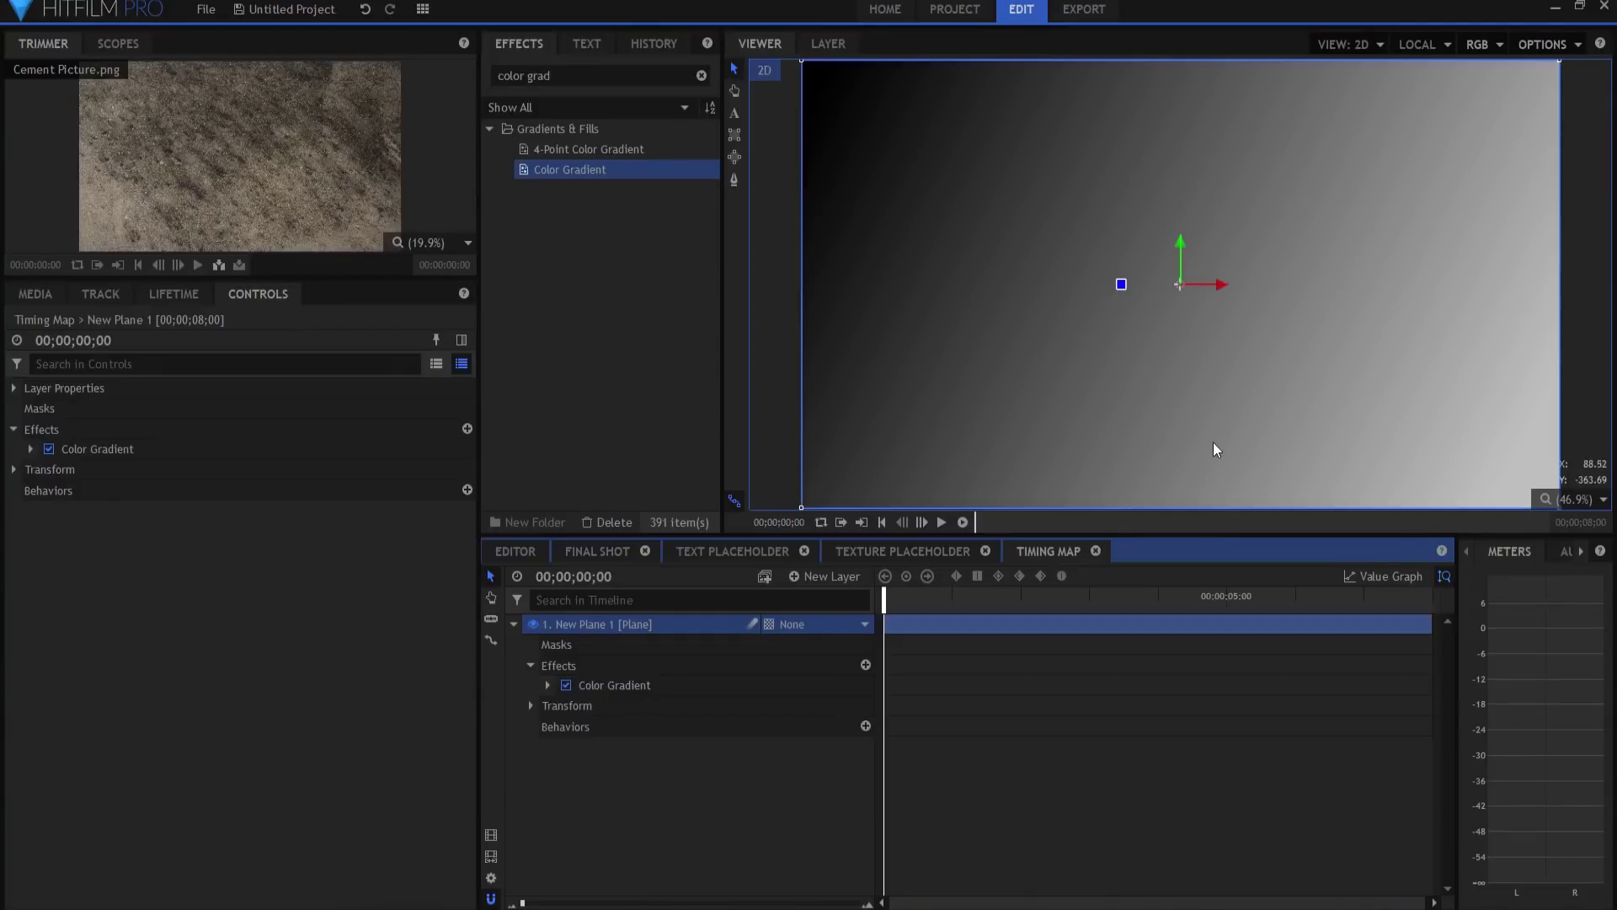
left_click(566, 685)
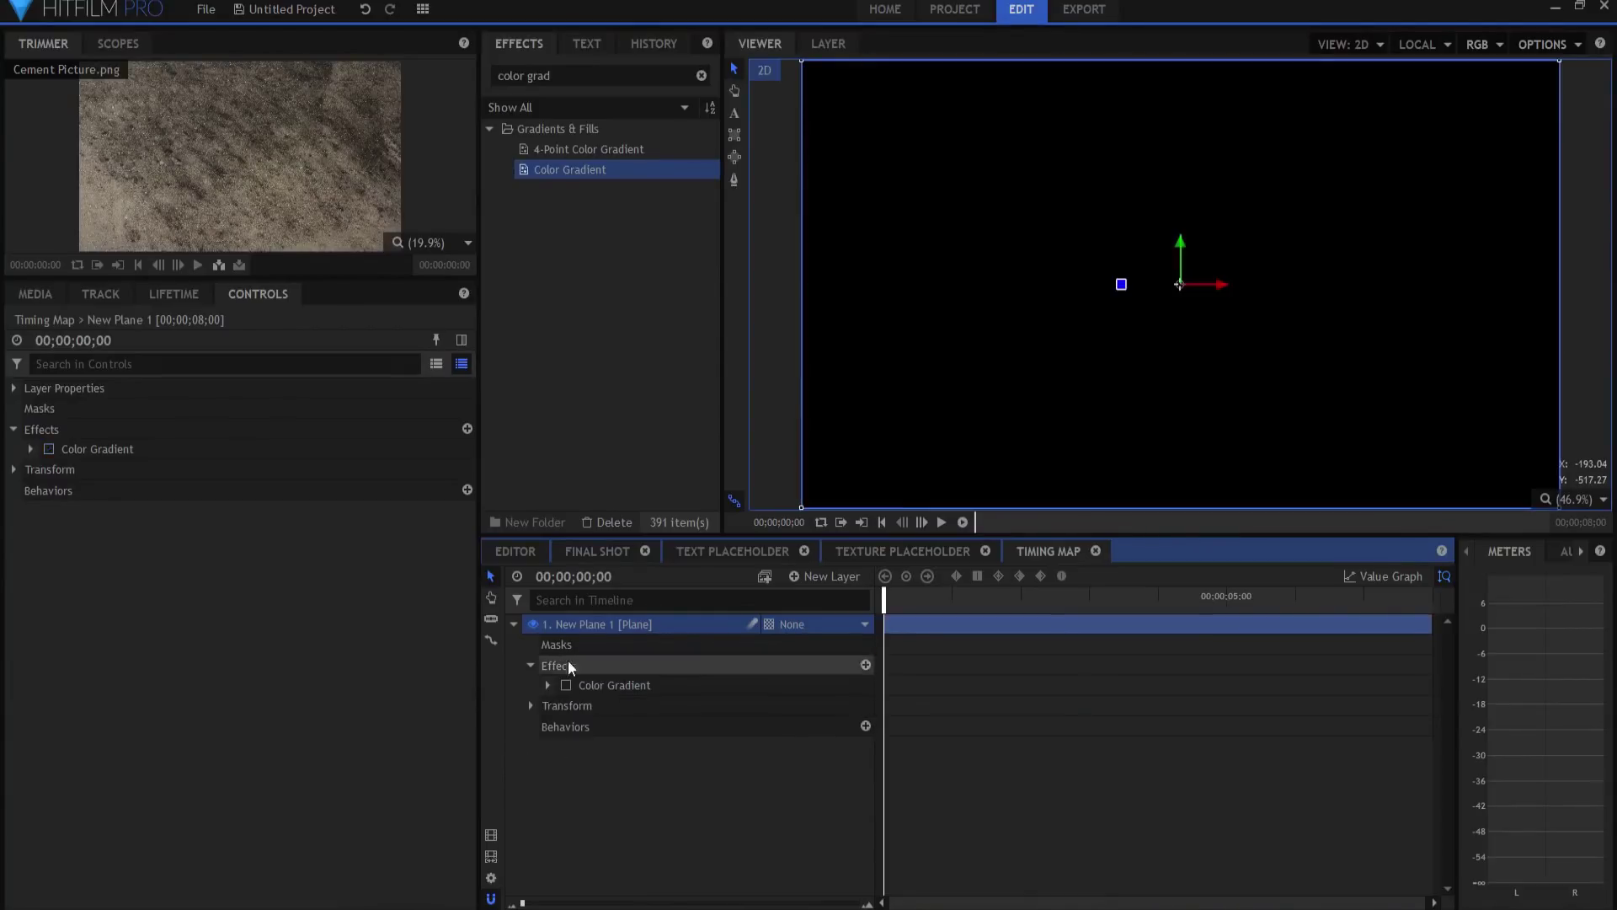
- Apply Fractal Noise to New Plane 1 with Block interpolation and Scale 406
left_click(608, 81)
type("fract")
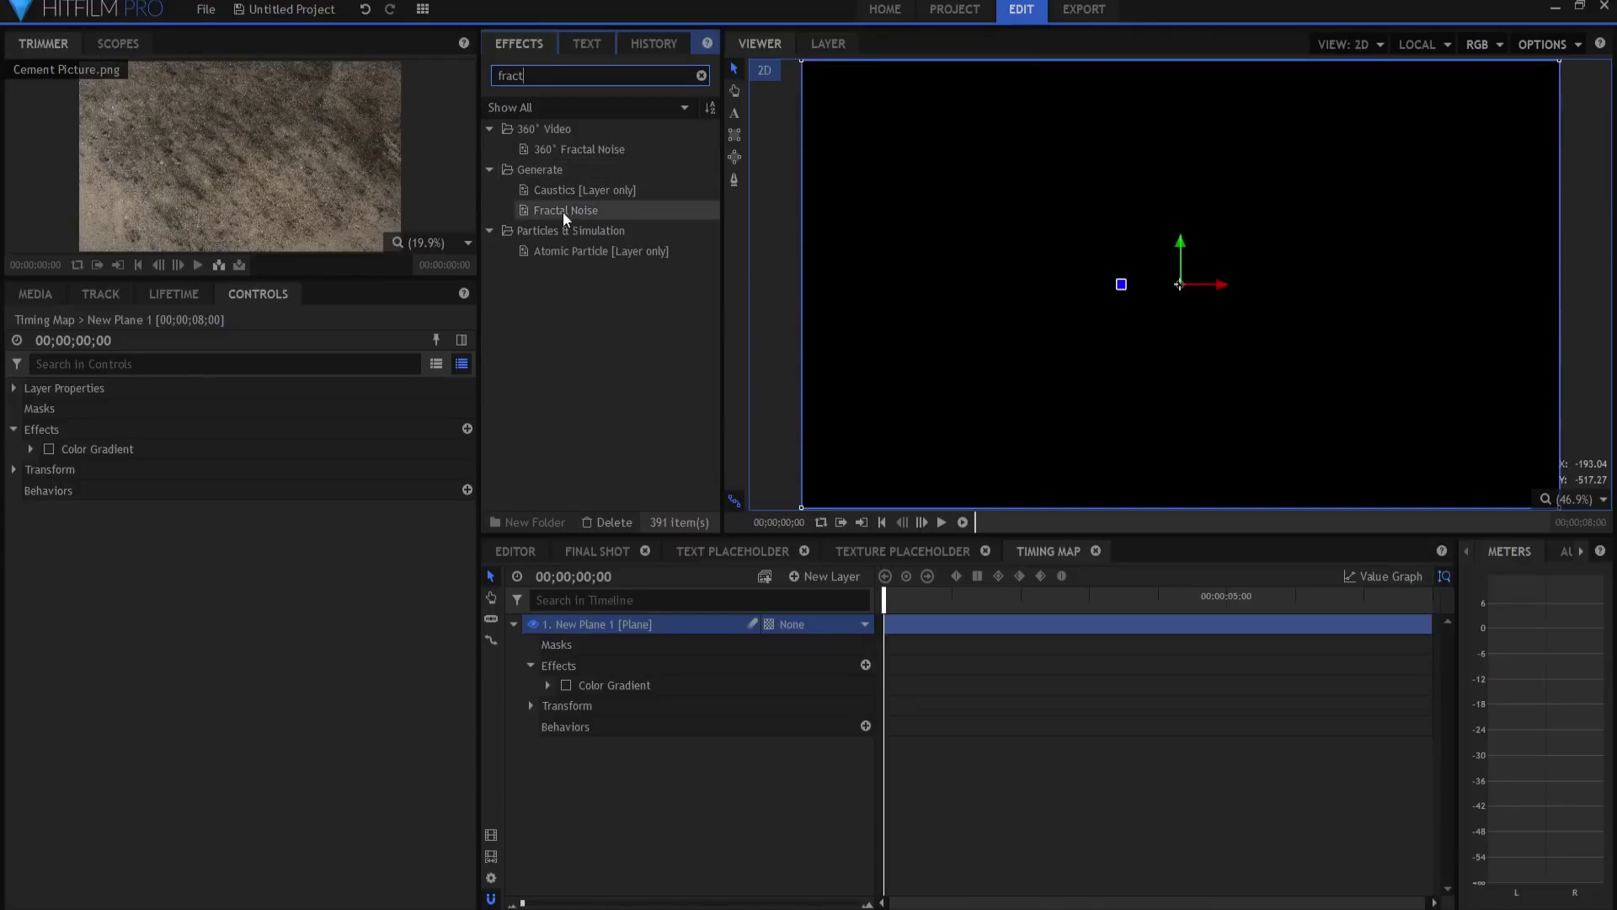
left_click_drag(563, 210, 590, 706)
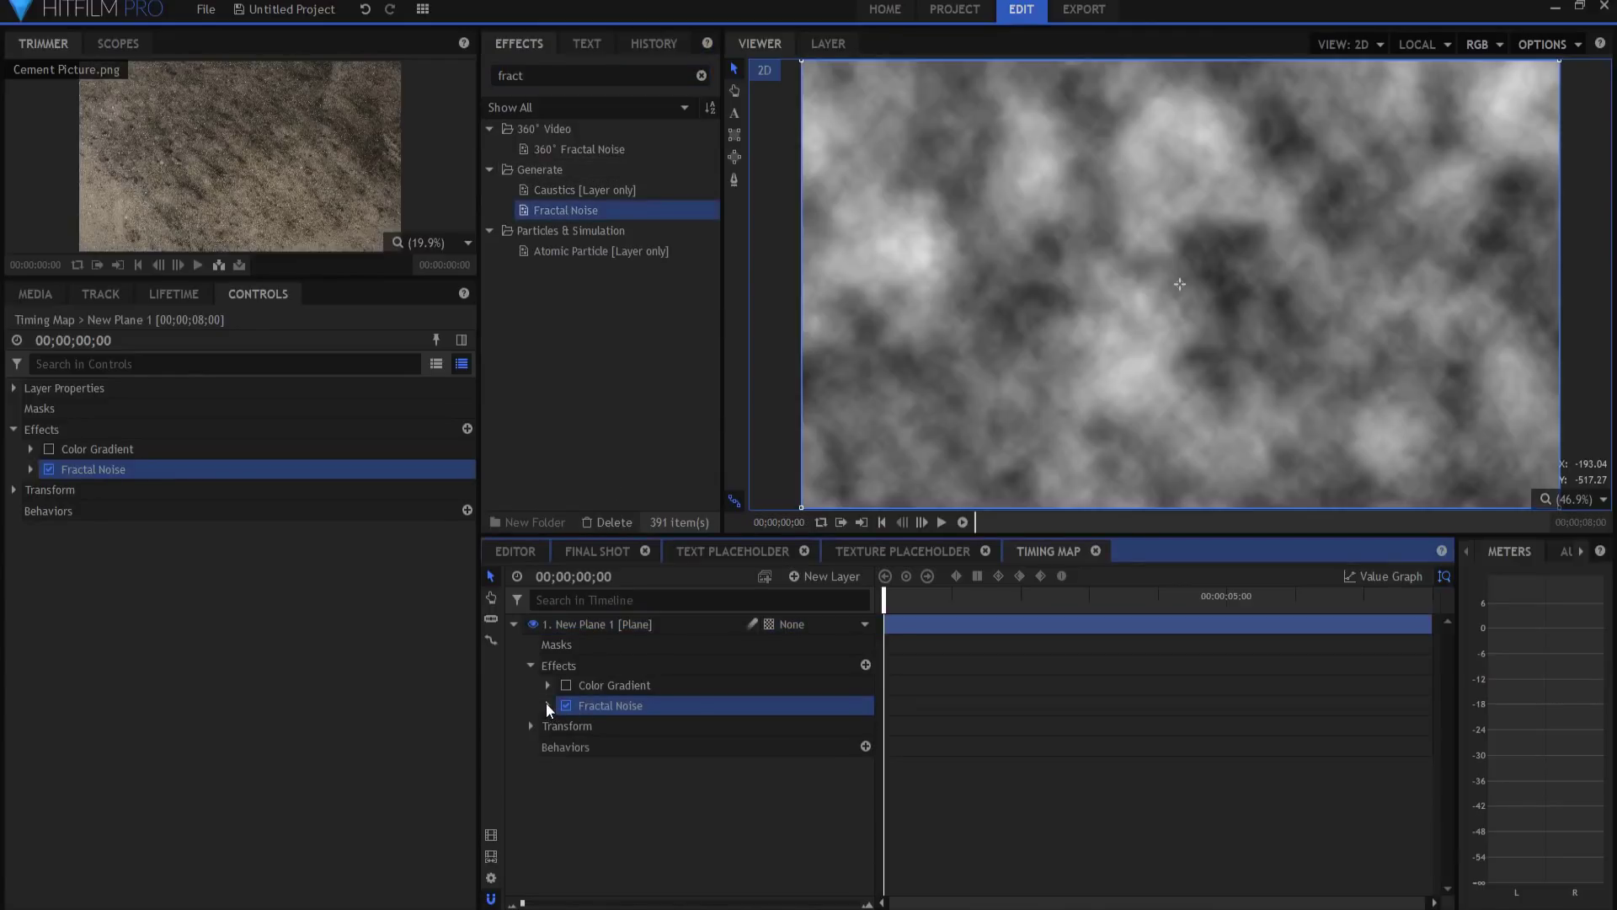
left_click(546, 704)
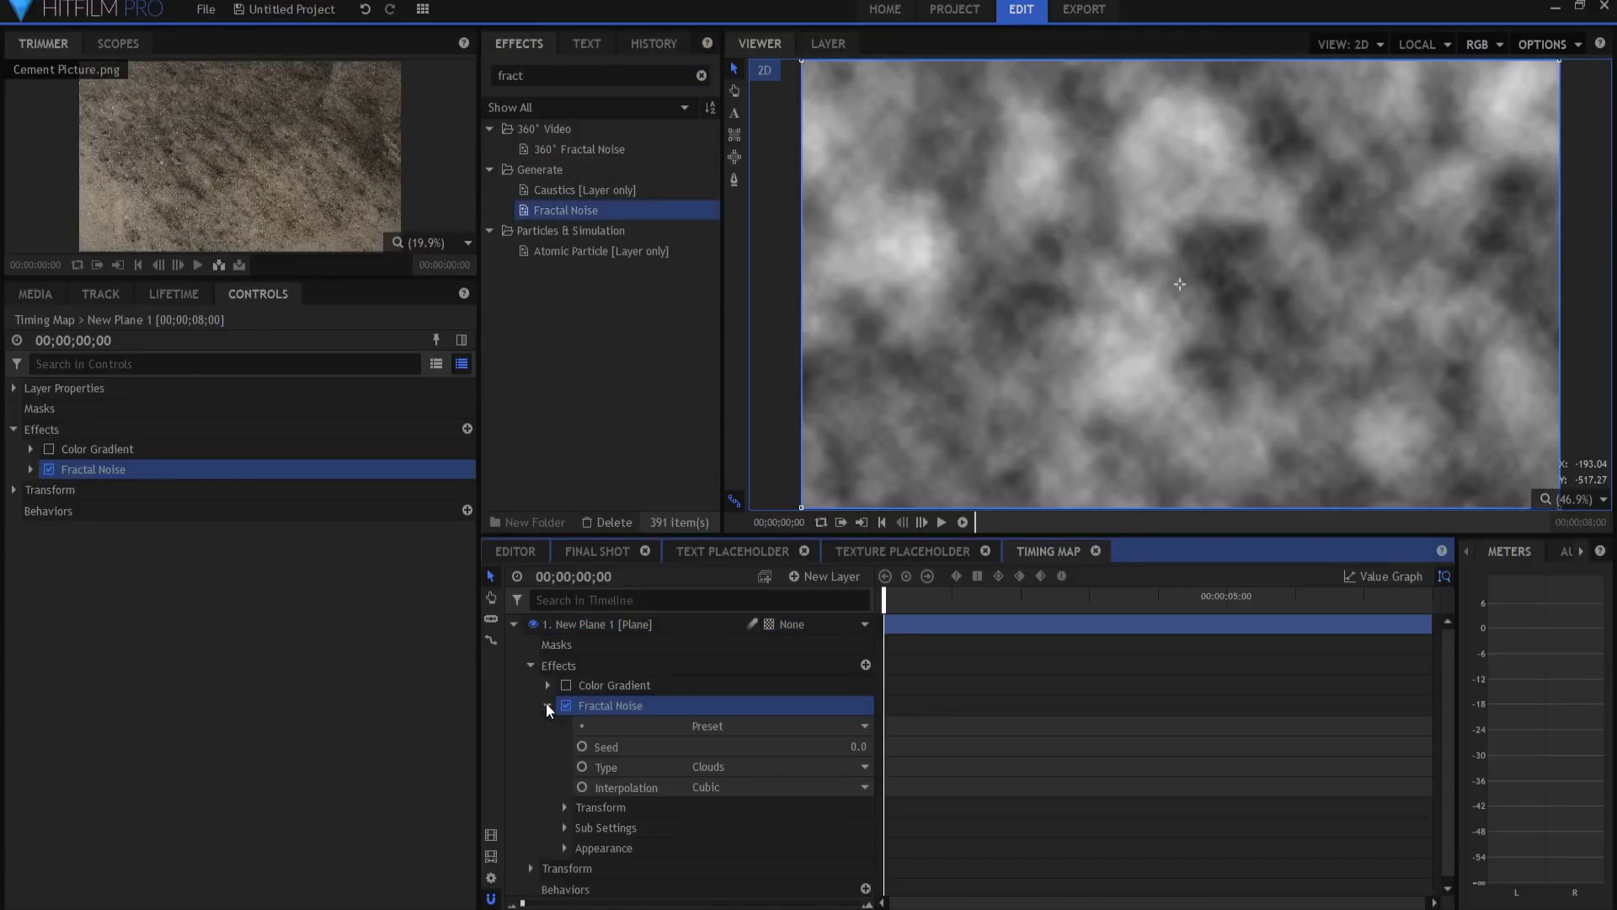
left_click(716, 786)
left_click(729, 802)
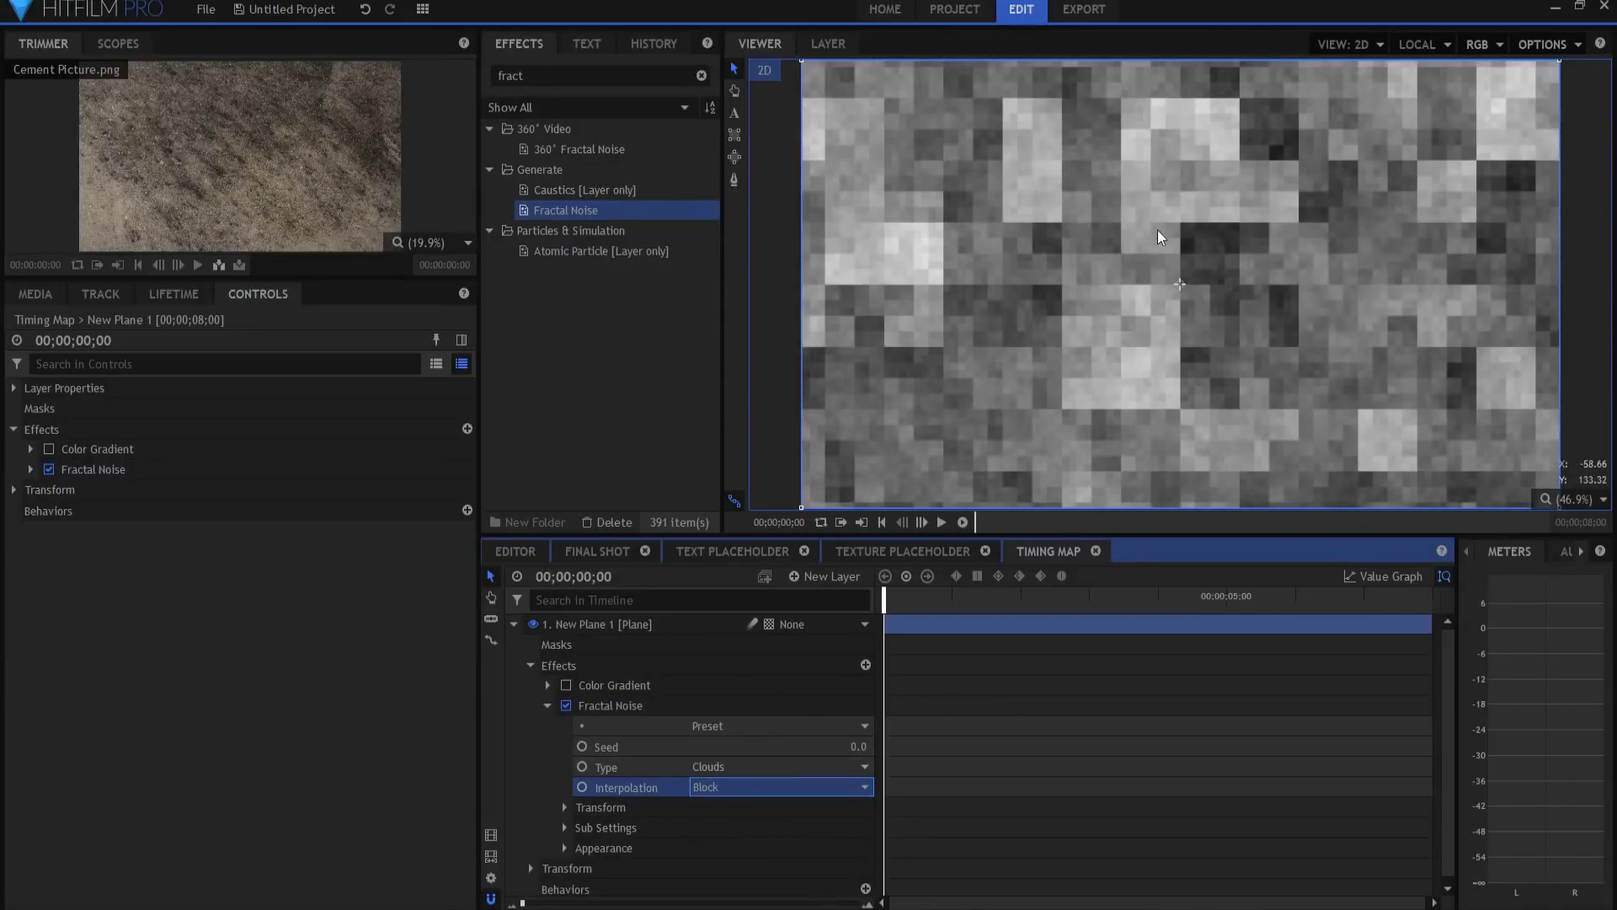
left_click(564, 807)
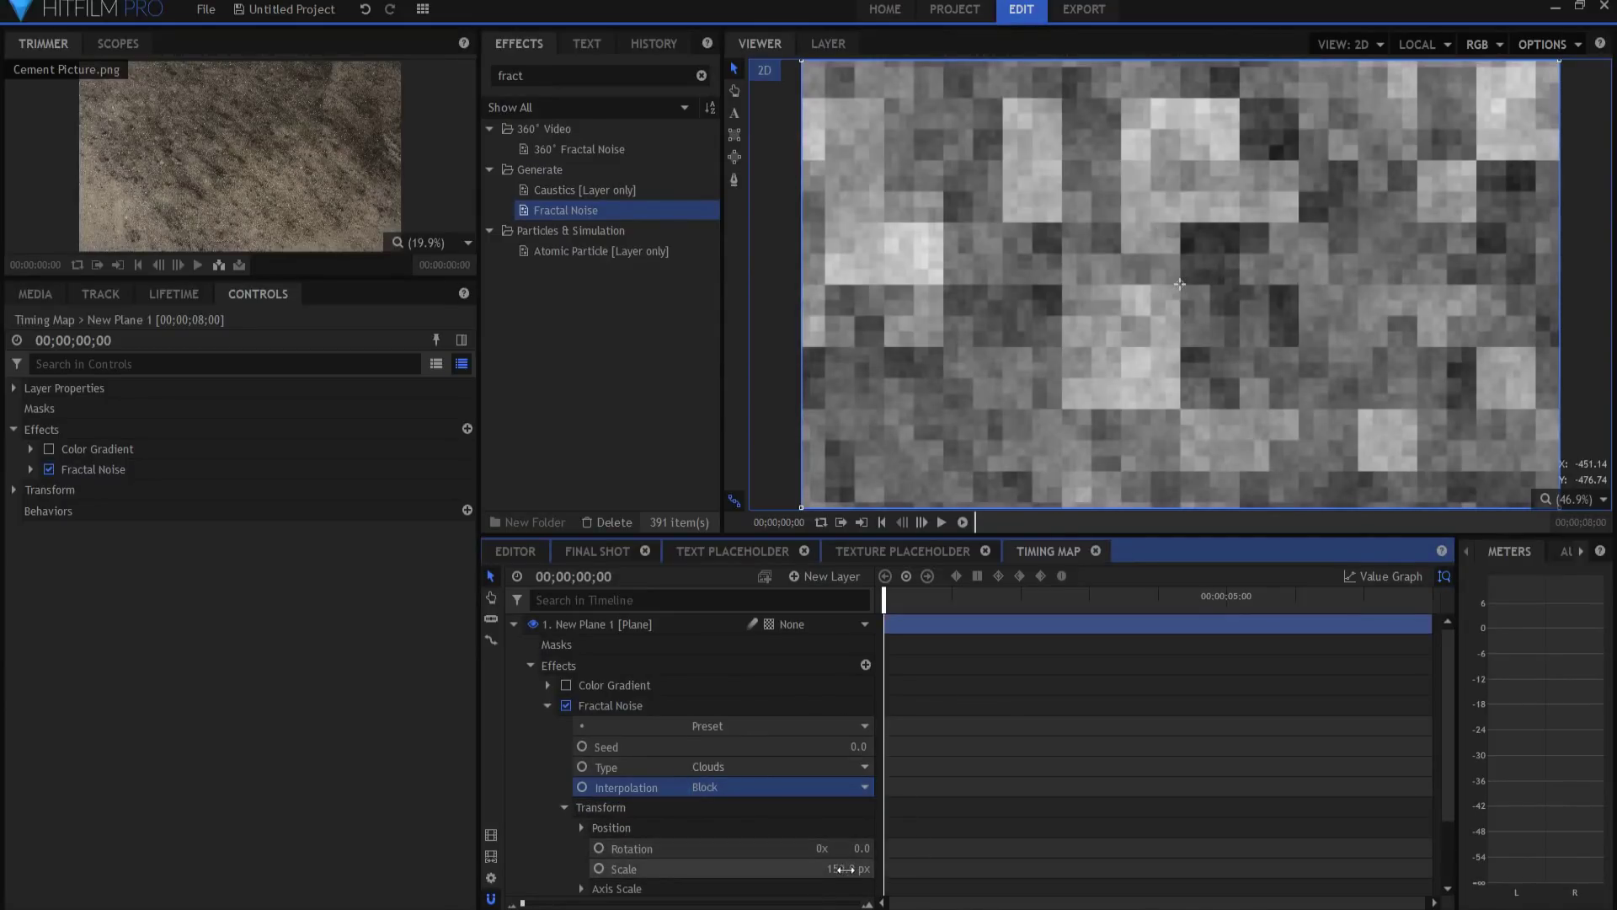
left_click_drag(844, 869, 845, 868)
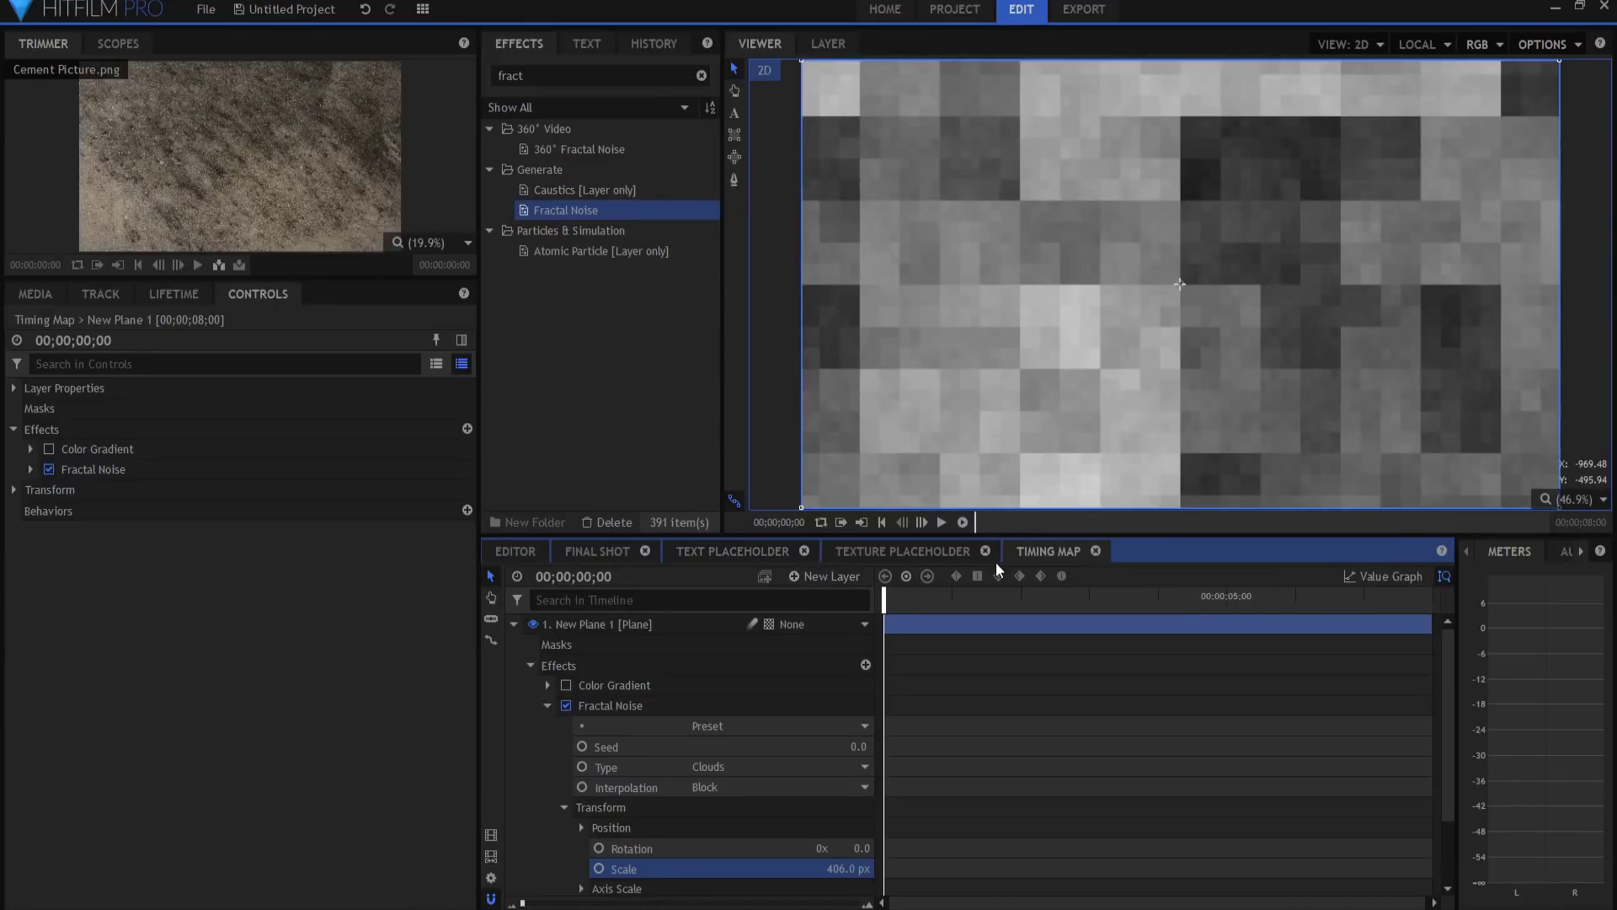
left_click(604, 550)
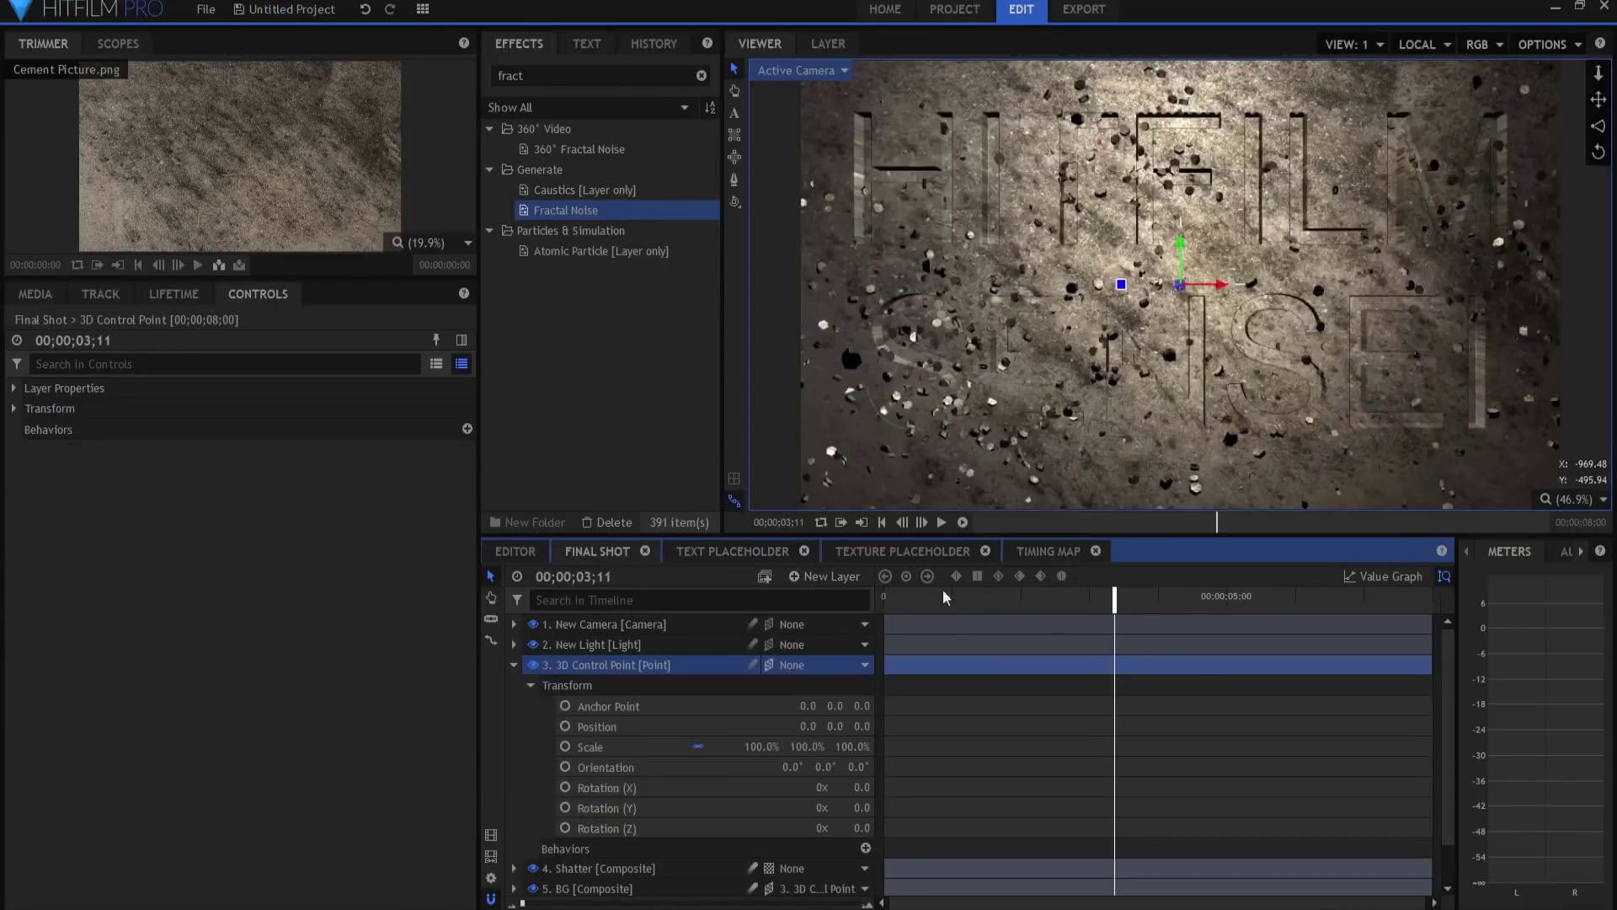
- Play and scrub the Final Shot to watch HITFILM SENSEI break into blocky, staggered chunks
left_click(942, 523)
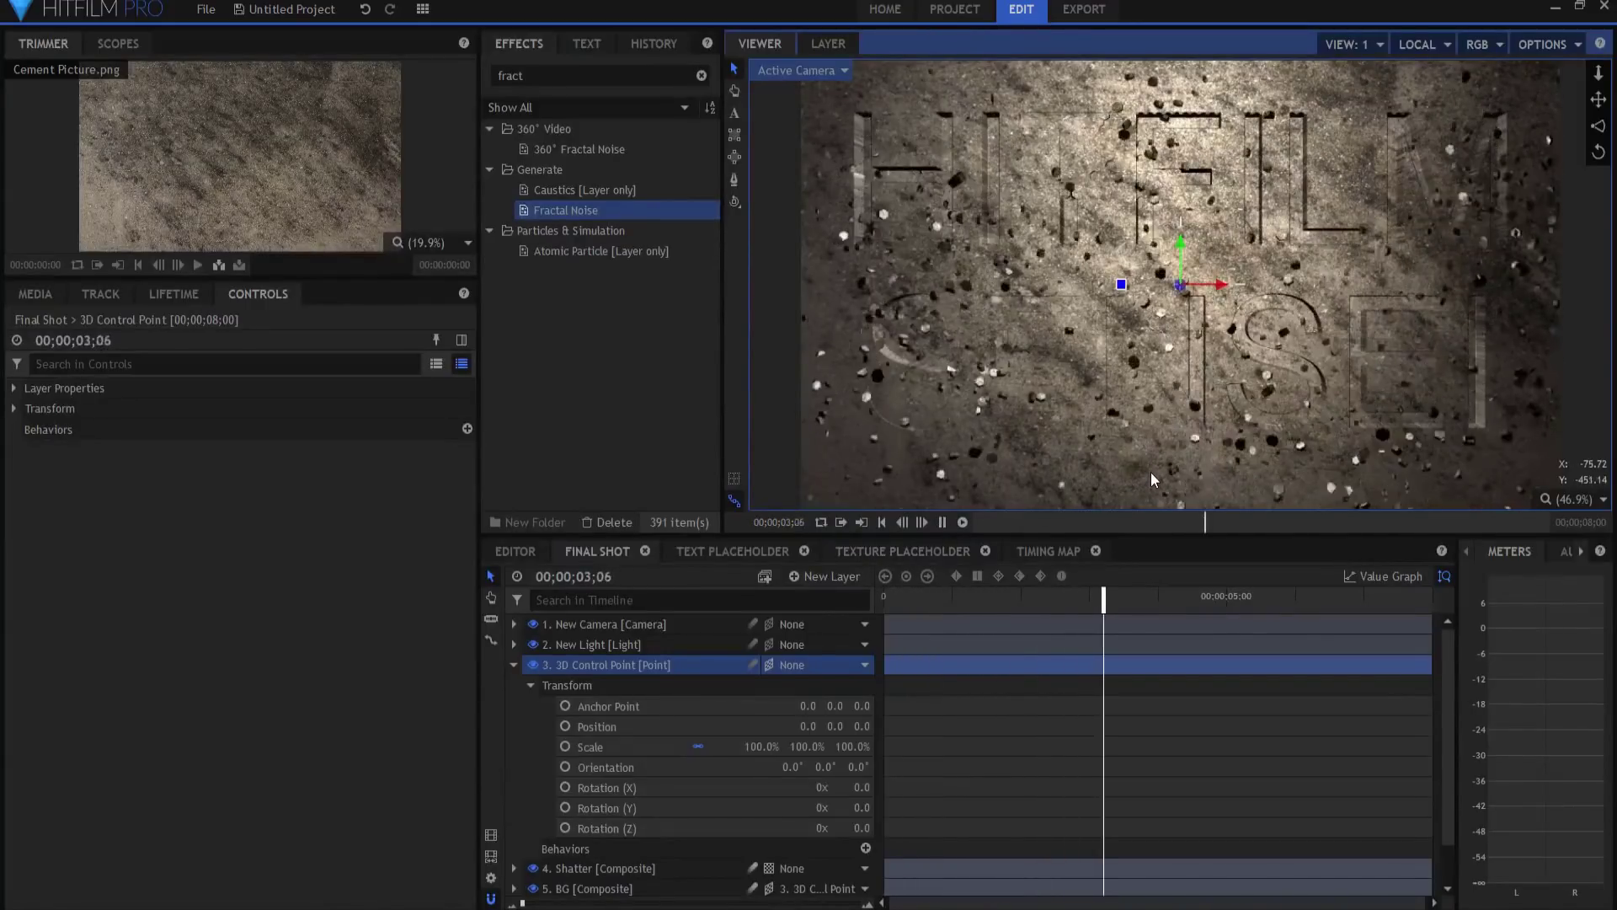
left_click(996, 596)
left_click_drag(995, 599, 1002, 599)
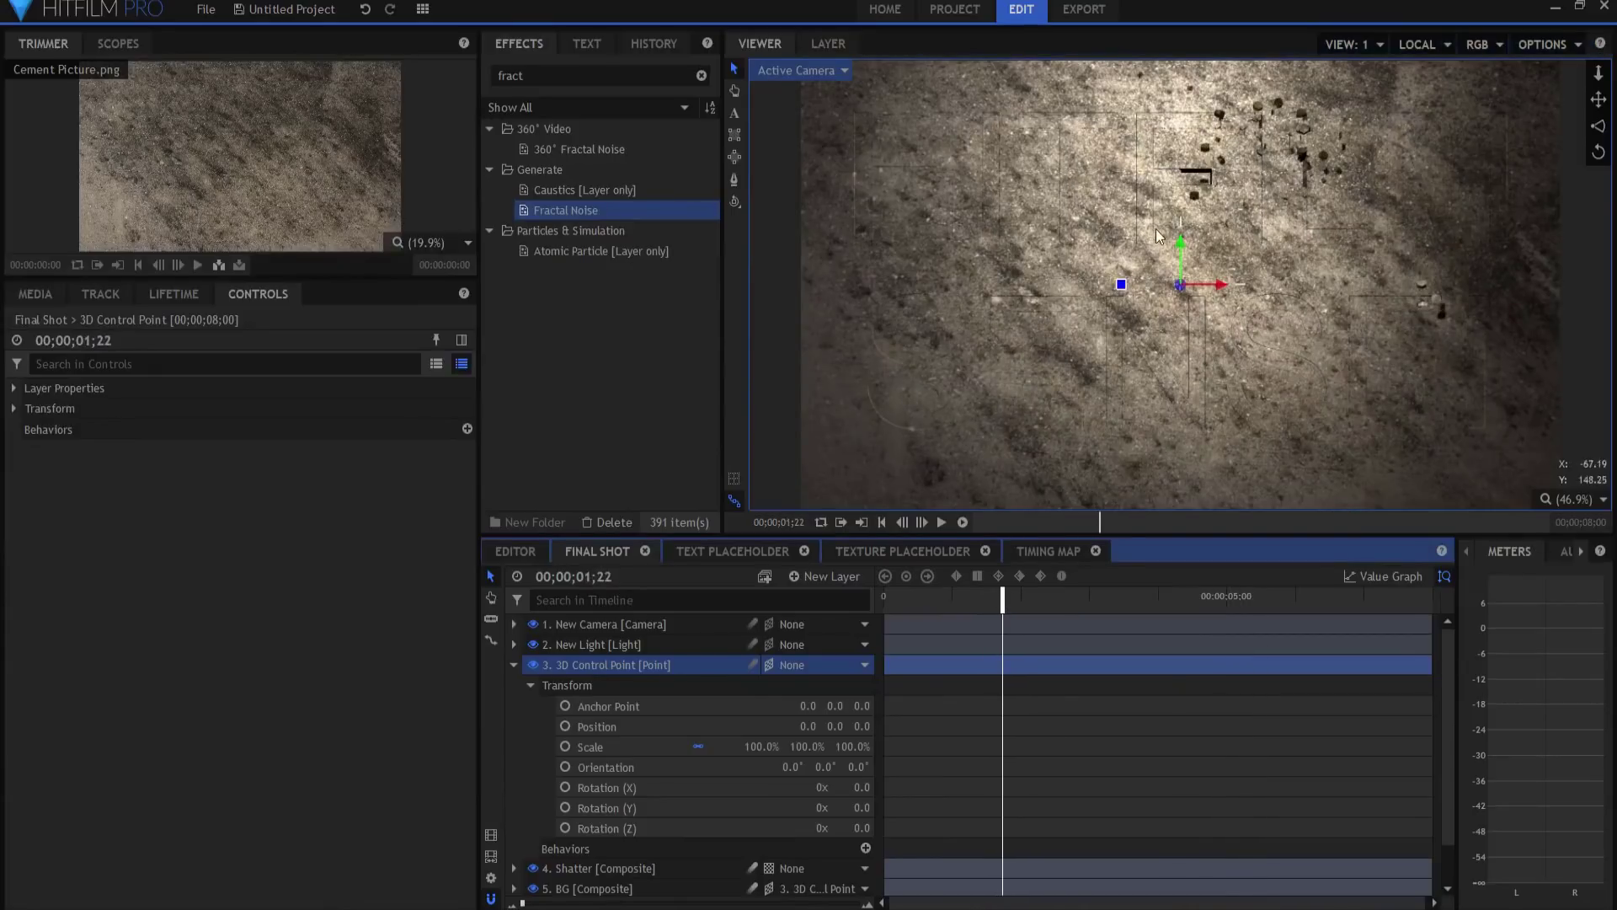
left_click_drag(1001, 607, 1088, 609)
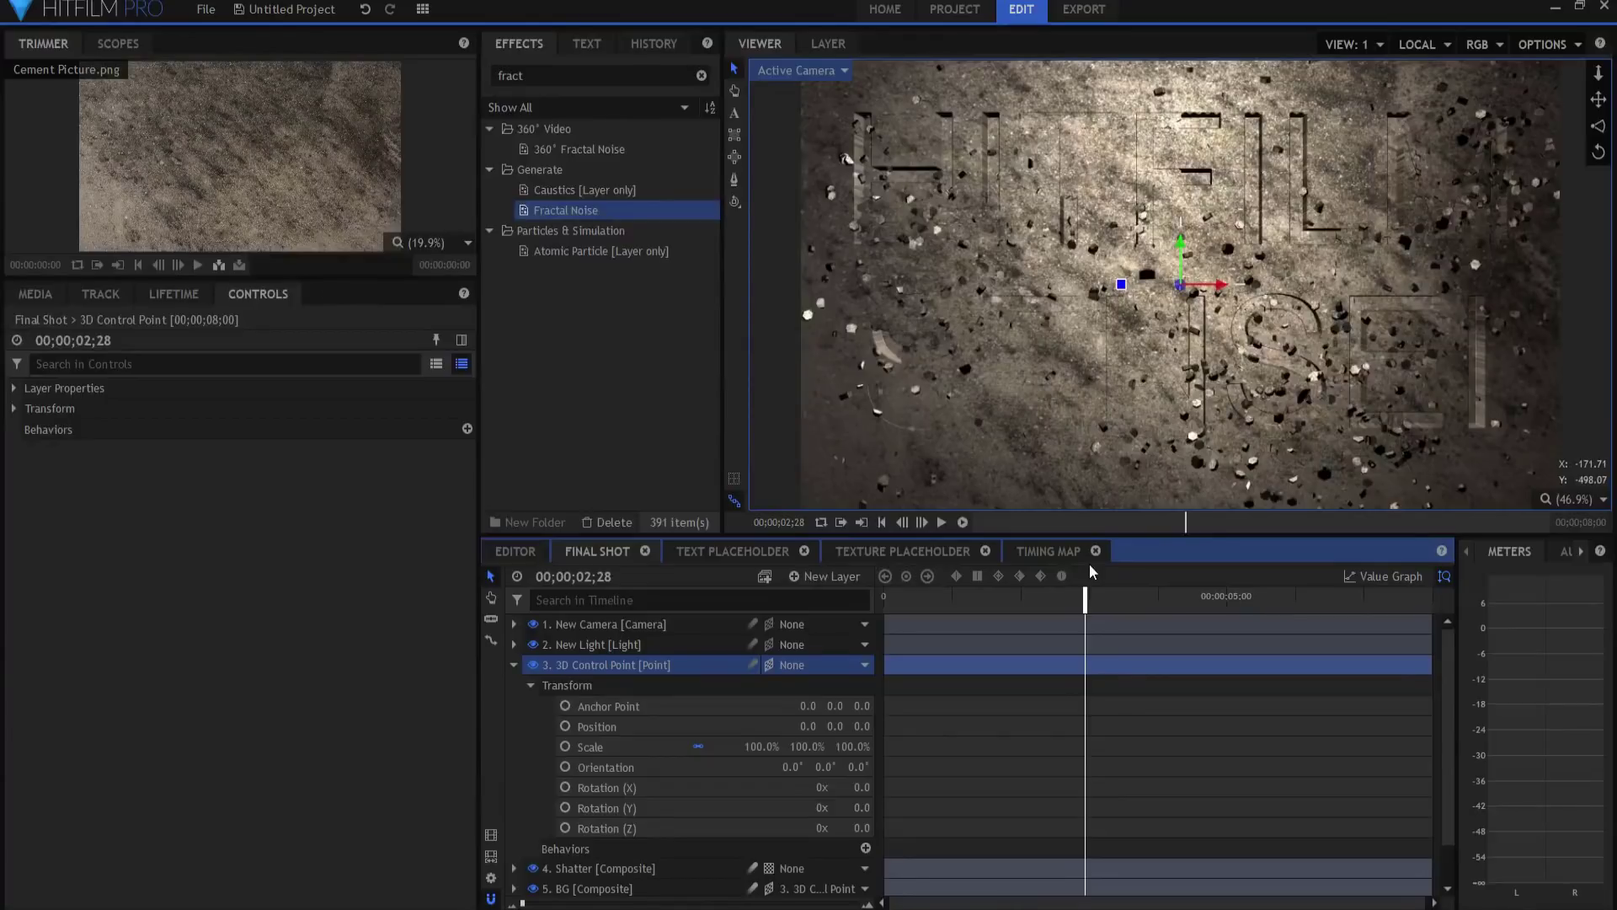
left_click_drag(1084, 595, 994, 596)
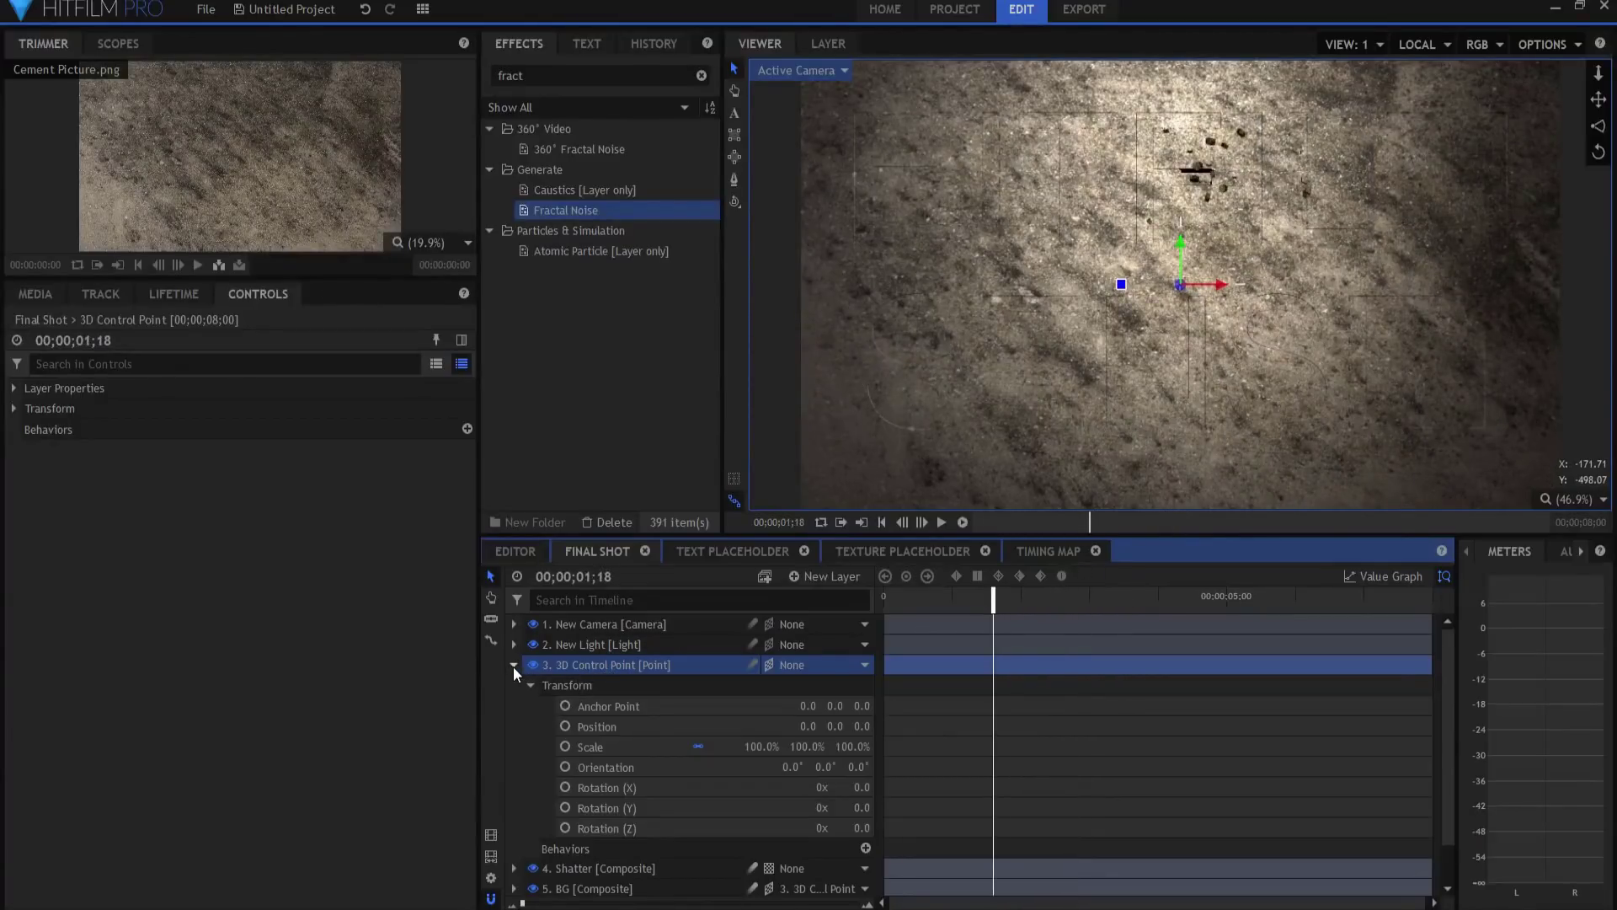
- Disable Fractal Noise in the Timing Map and play the Final Shot shattering without it
left_click(1038, 550)
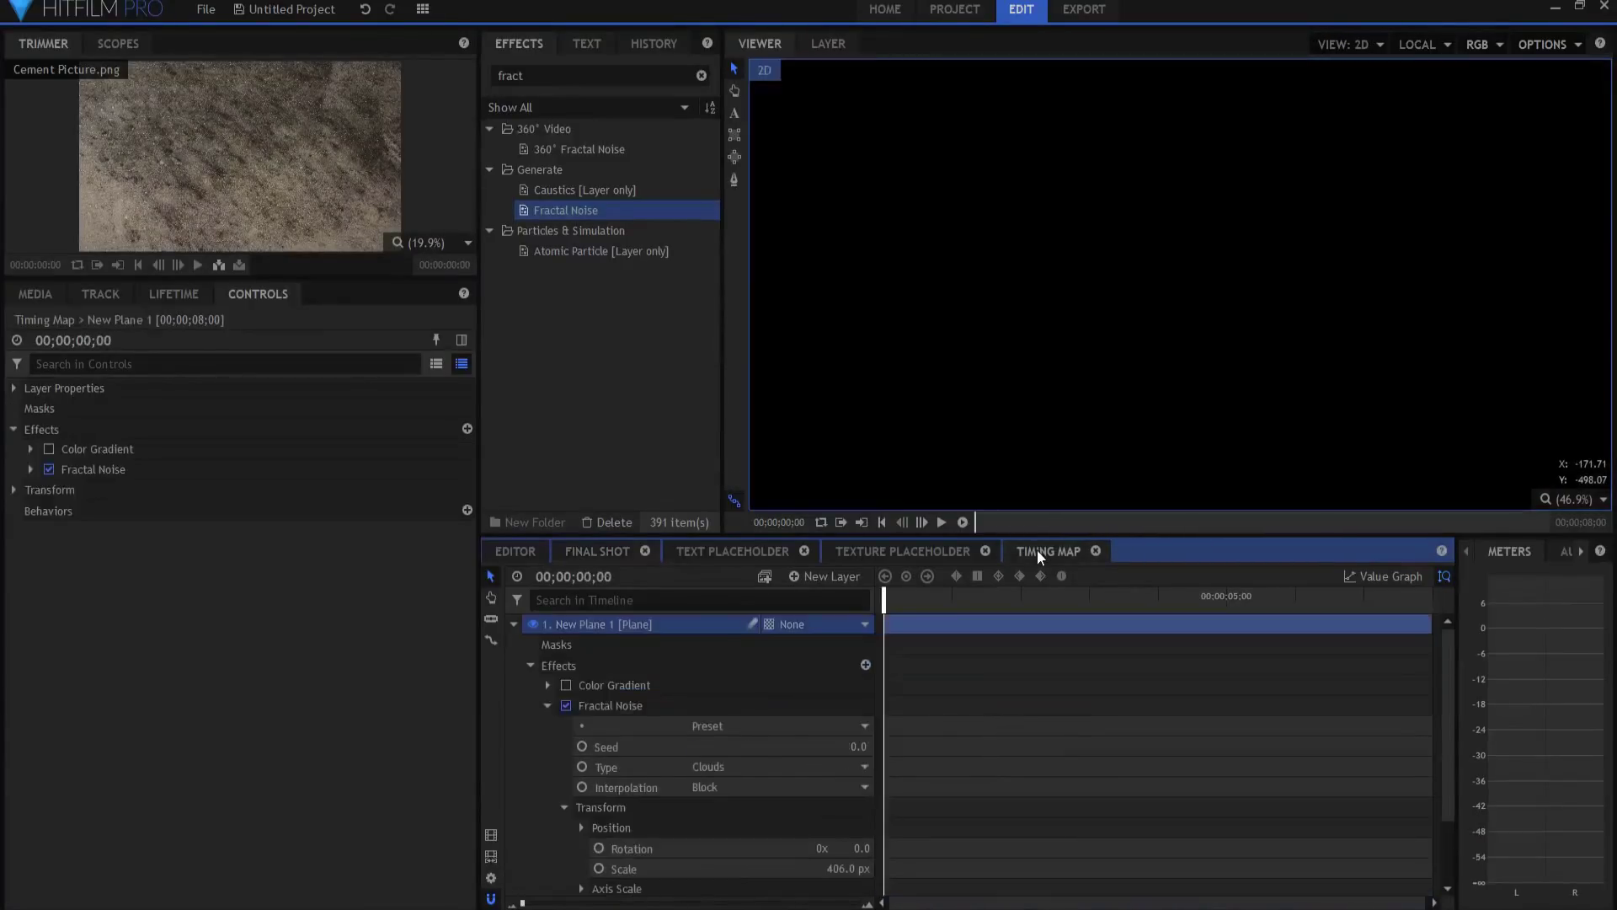
left_click(566, 706)
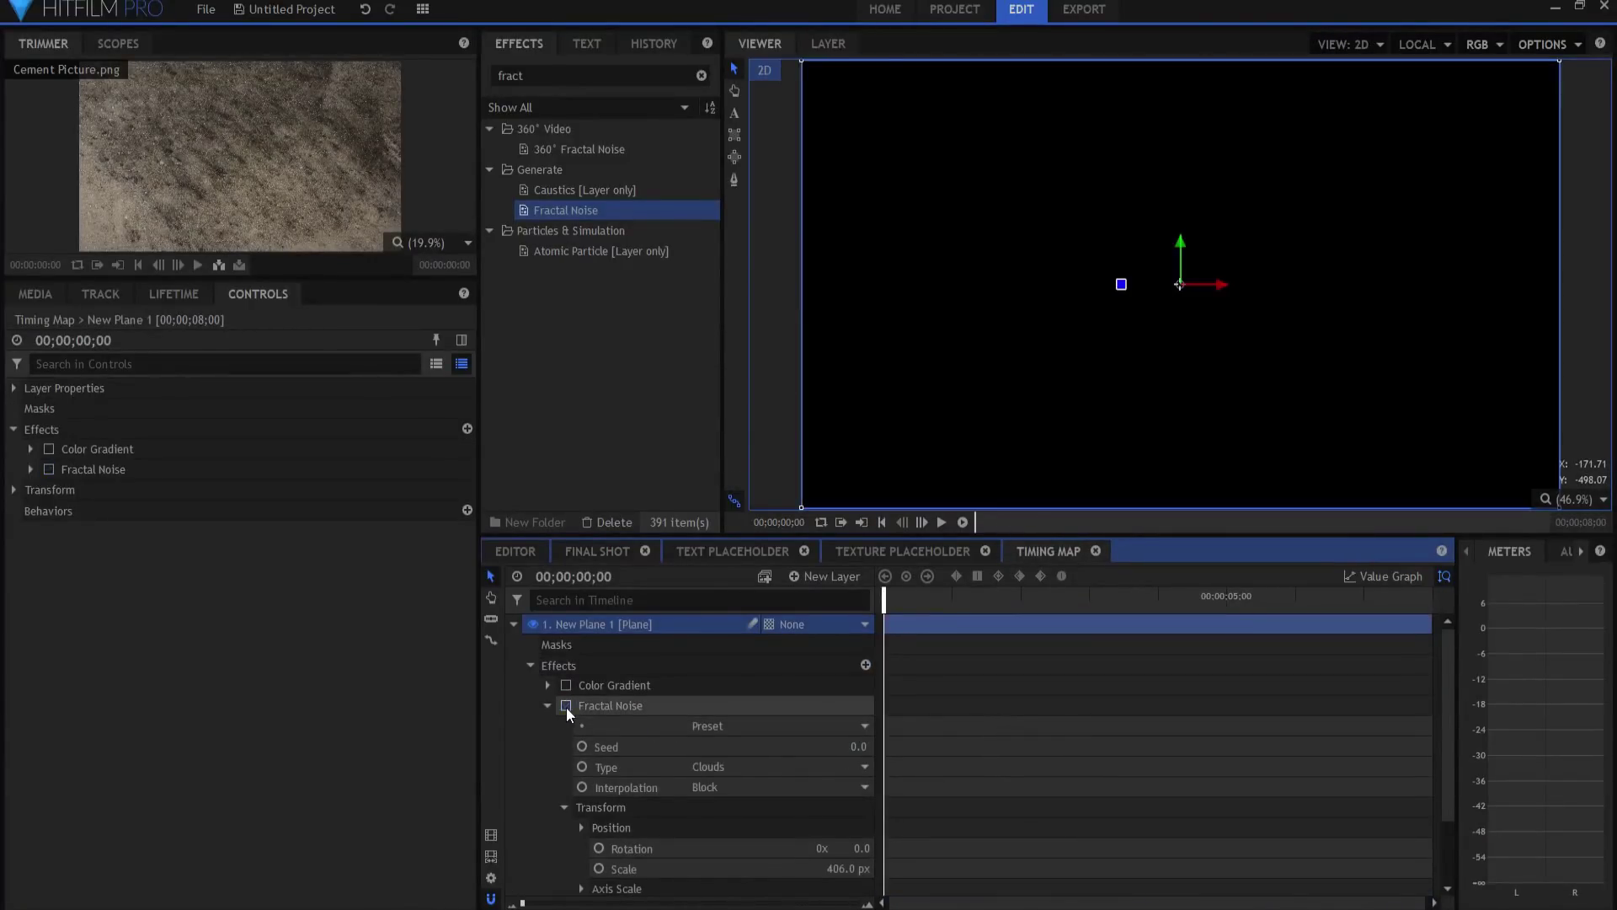
left_click(593, 550)
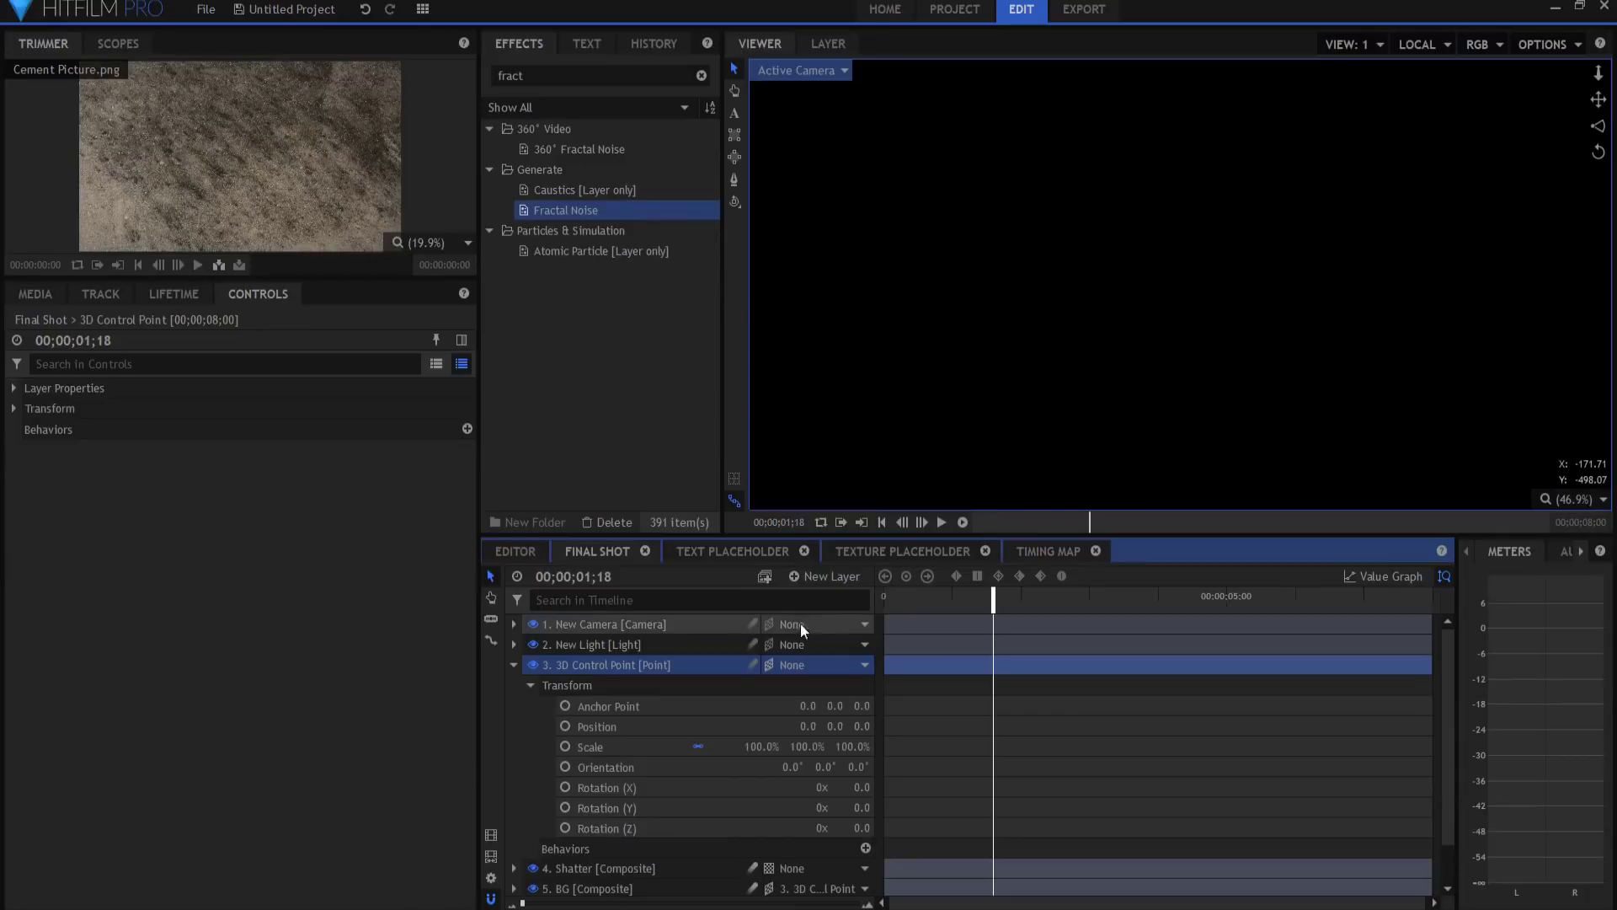
left_click(911, 592)
left_click(943, 522)
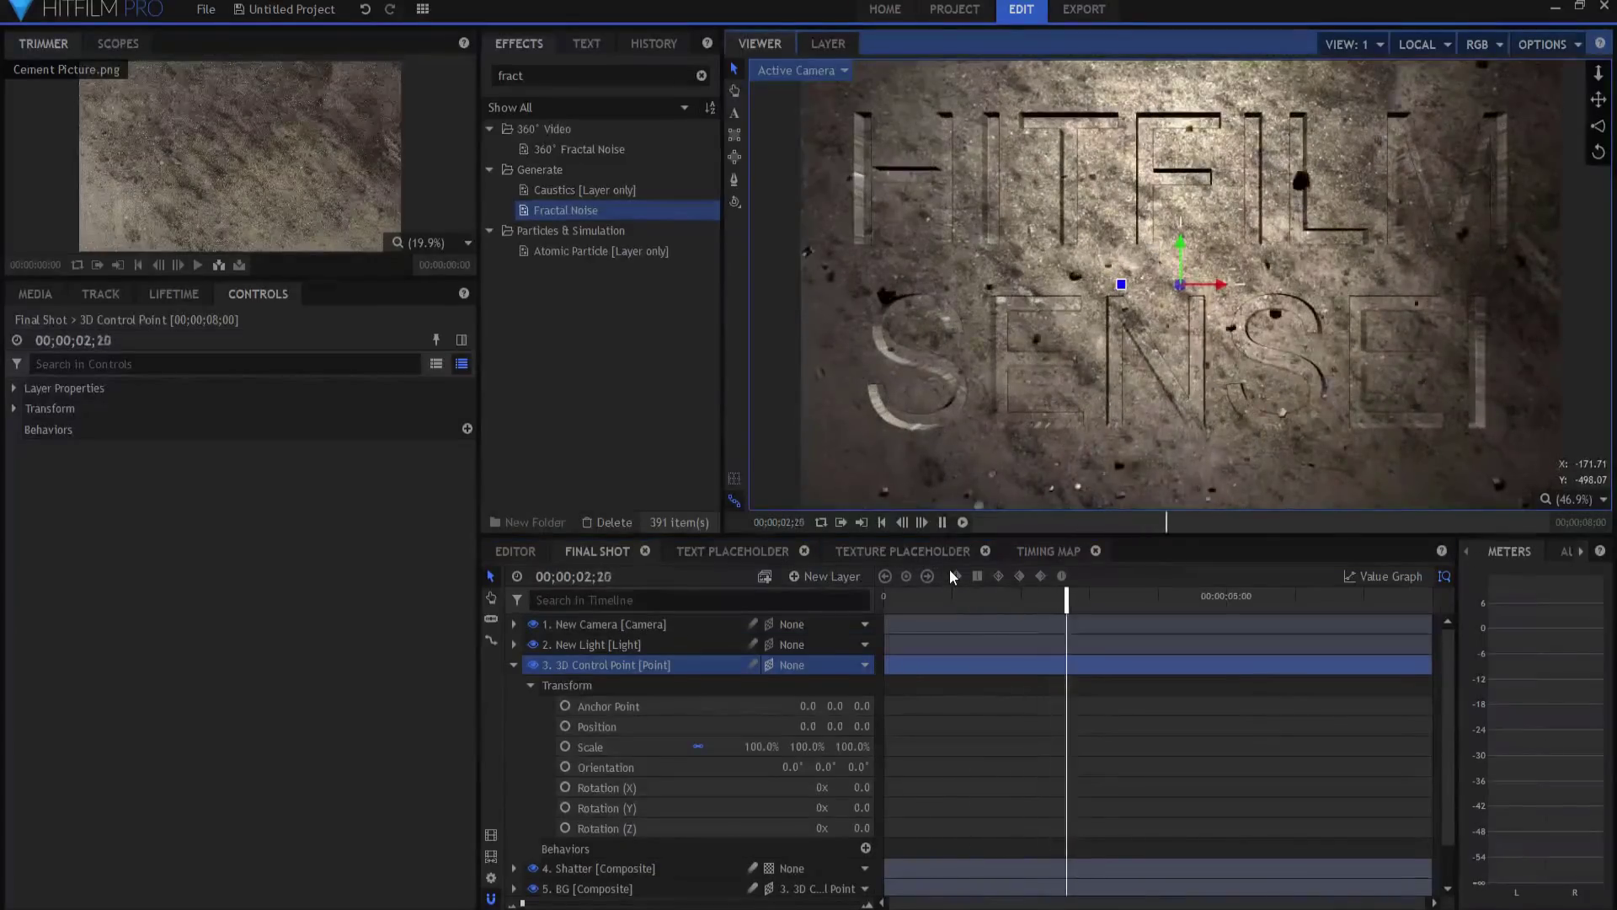
left_click(925, 597)
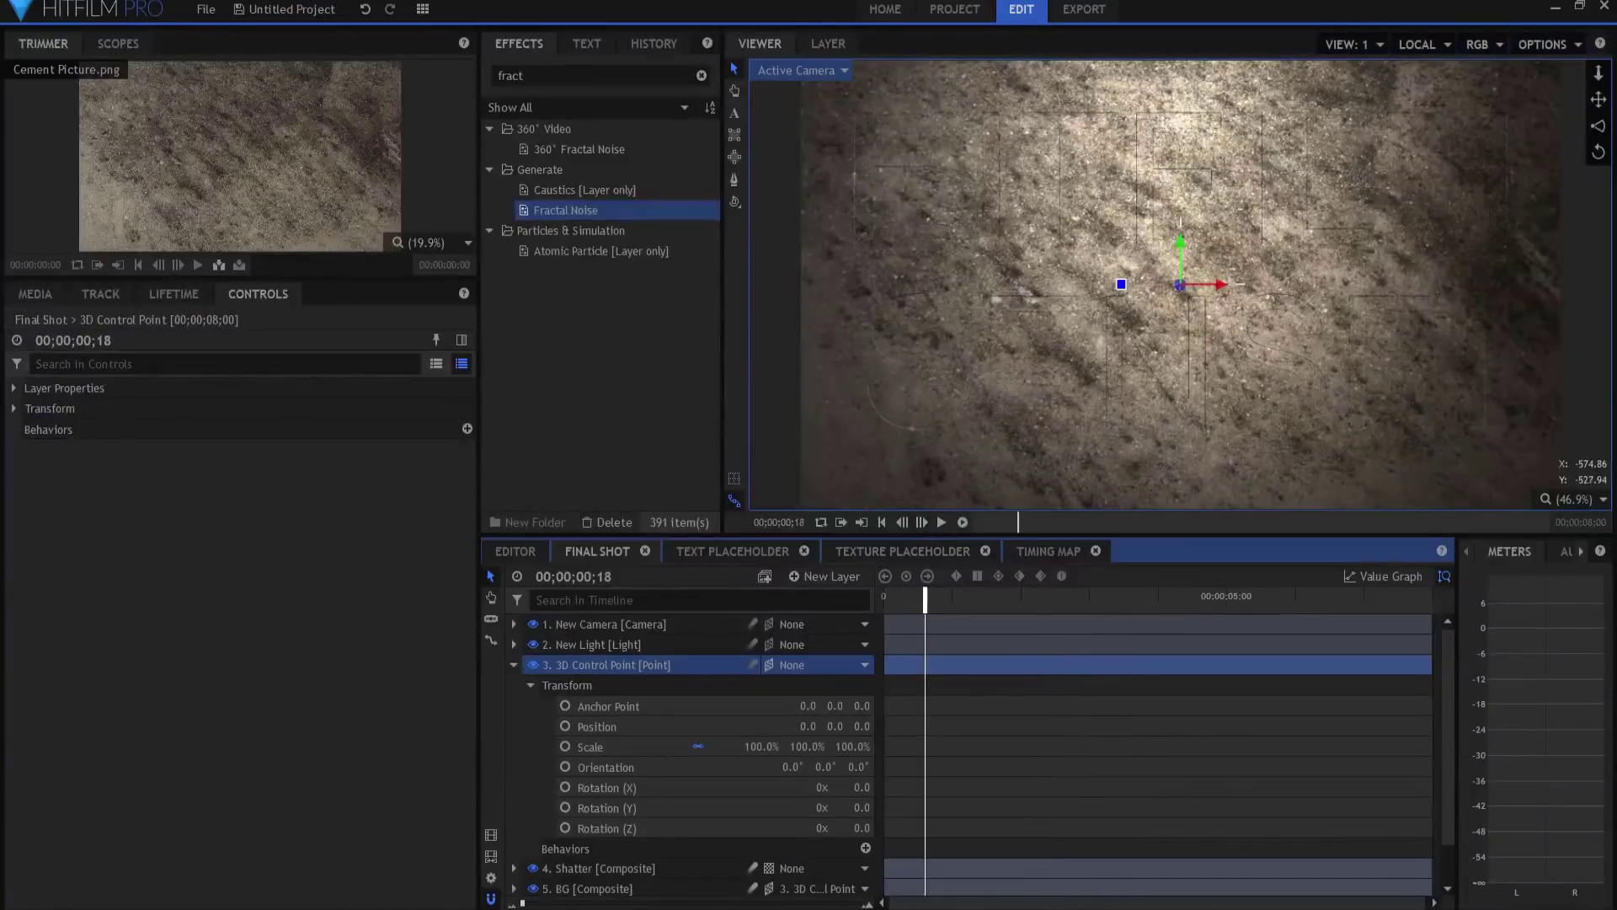
- Collapse and deselect the 3D Control Point layer, then bring up the Text Placeholder composition
left_click(513, 663)
left_click(620, 772)
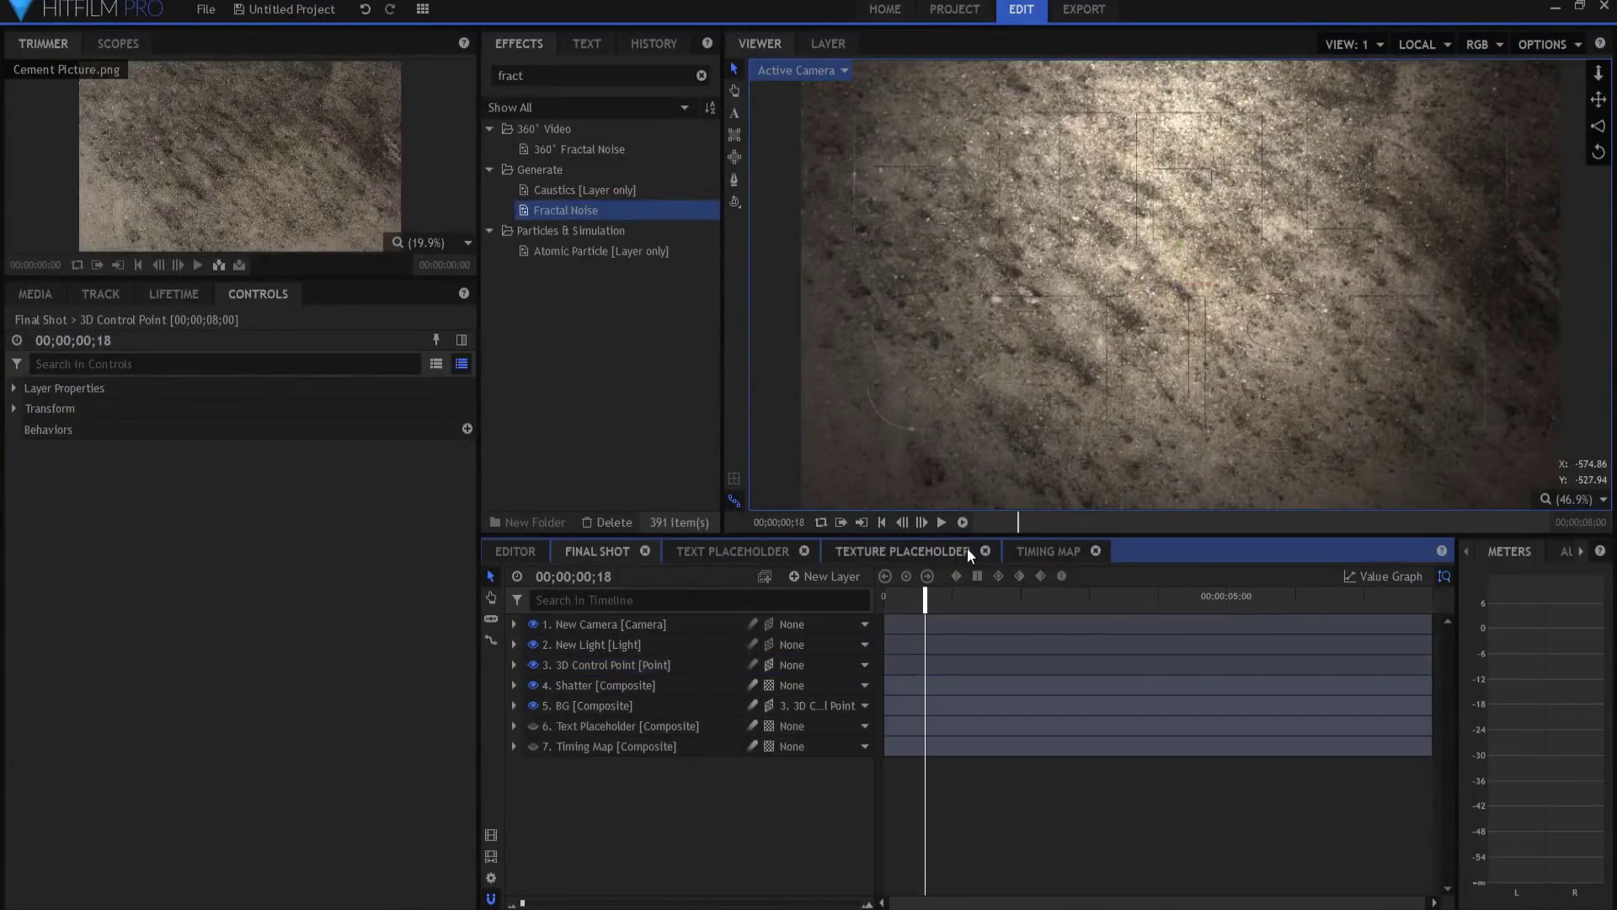
left_click(738, 550)
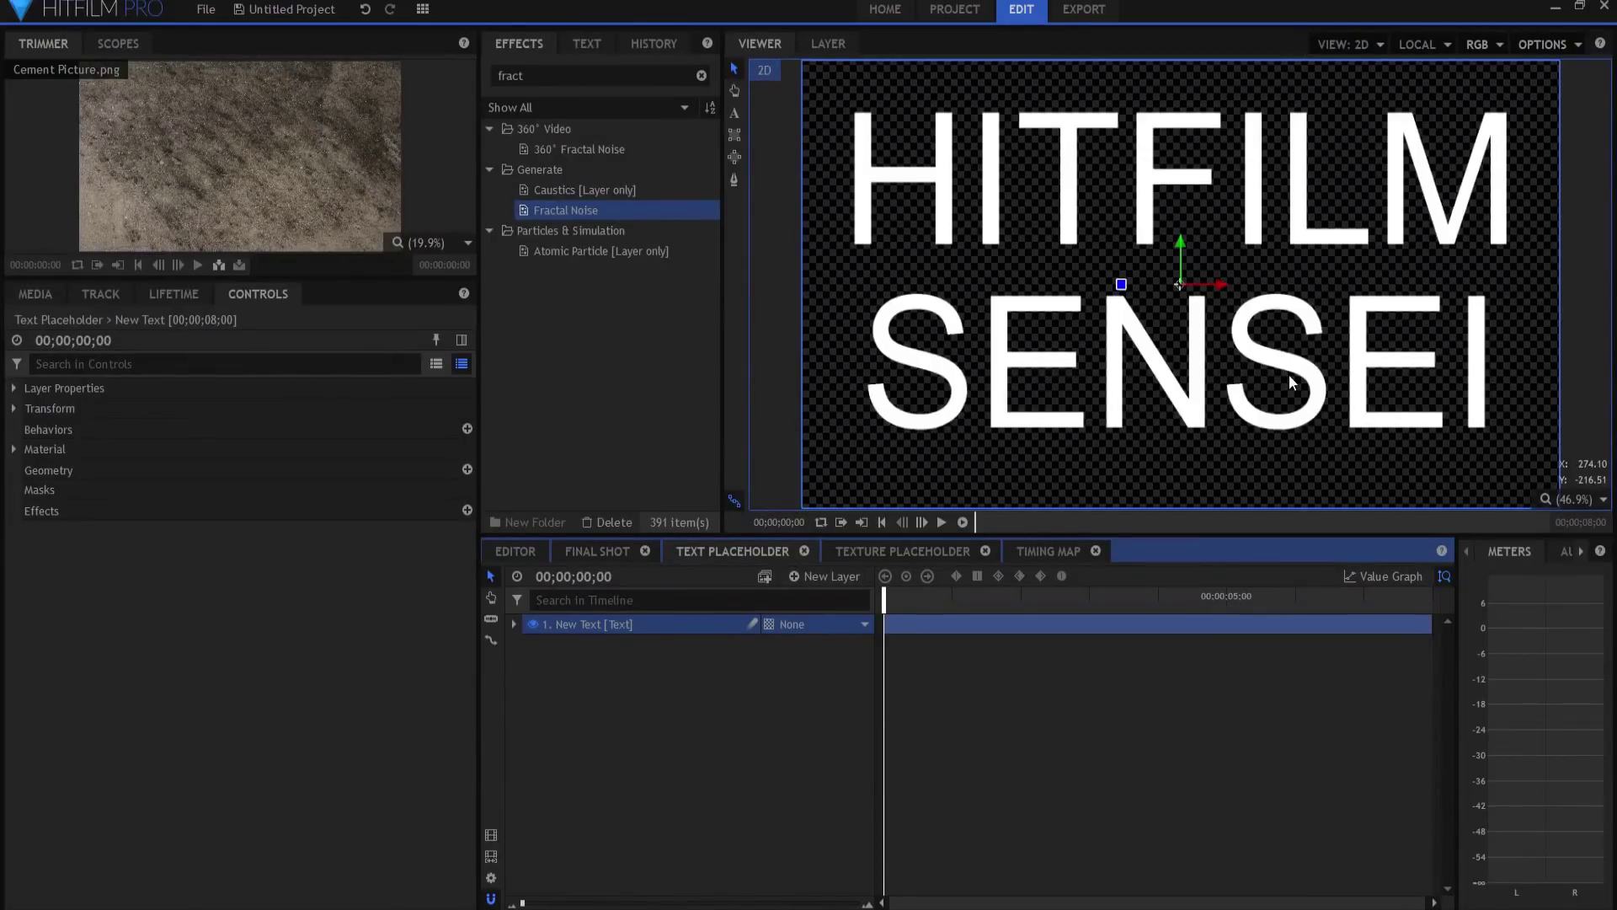
- Add Death-Star - Whole.png to the Text Placeholder, hide the New Text layer, and return to Final Shot
left_click(35, 293)
left_click(124, 488)
left_click_drag(124, 487, 635, 674)
left_click(533, 624)
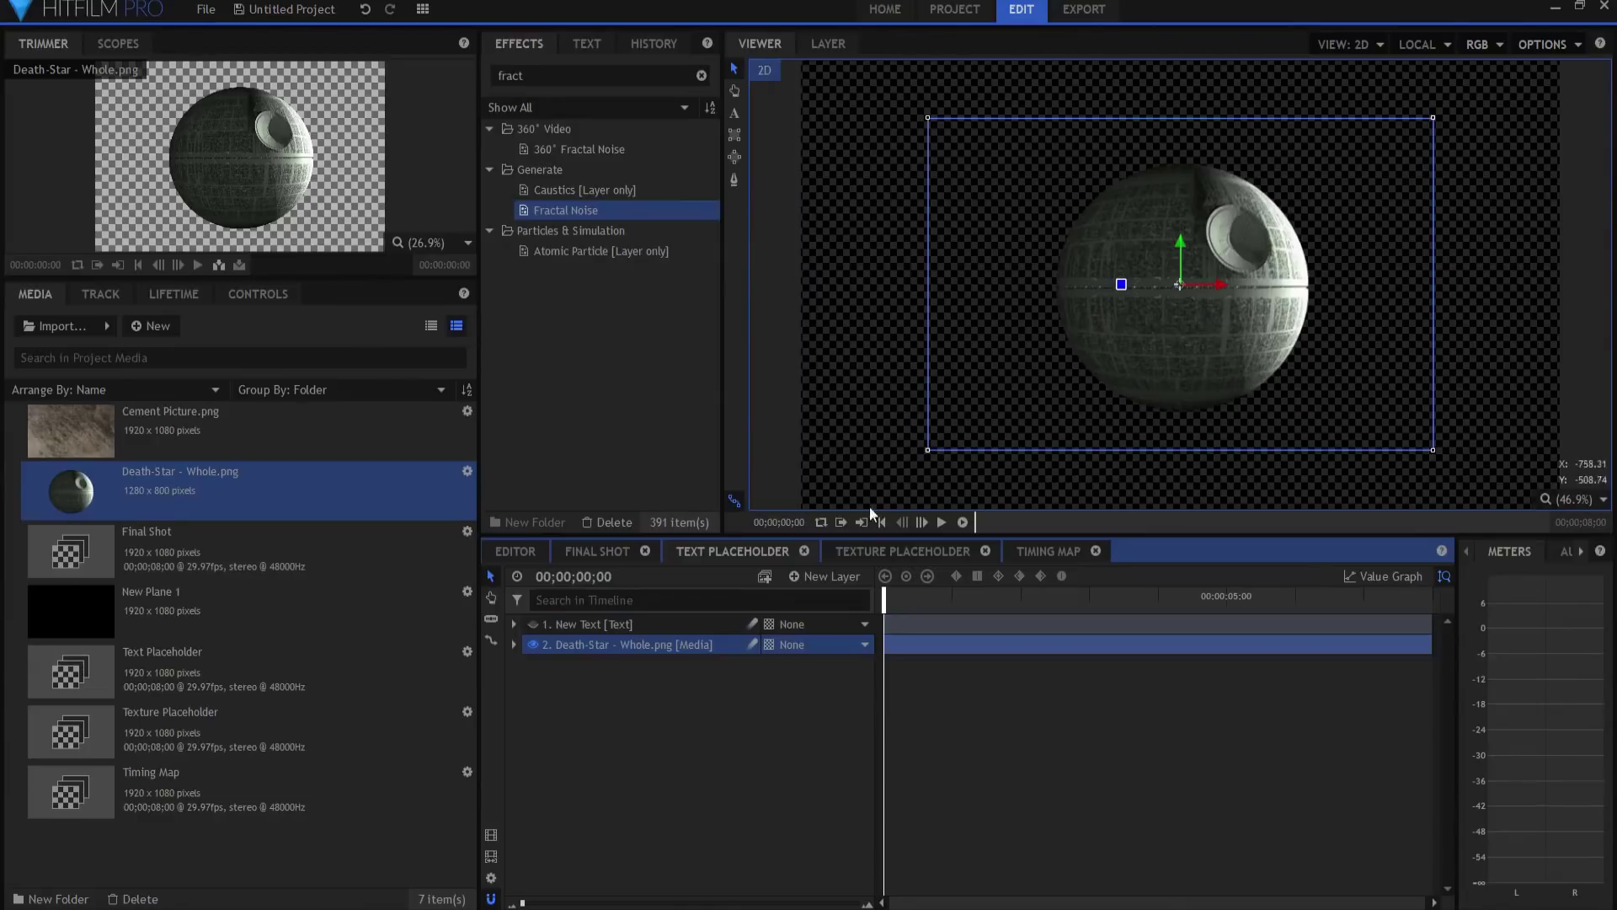
left_click(609, 549)
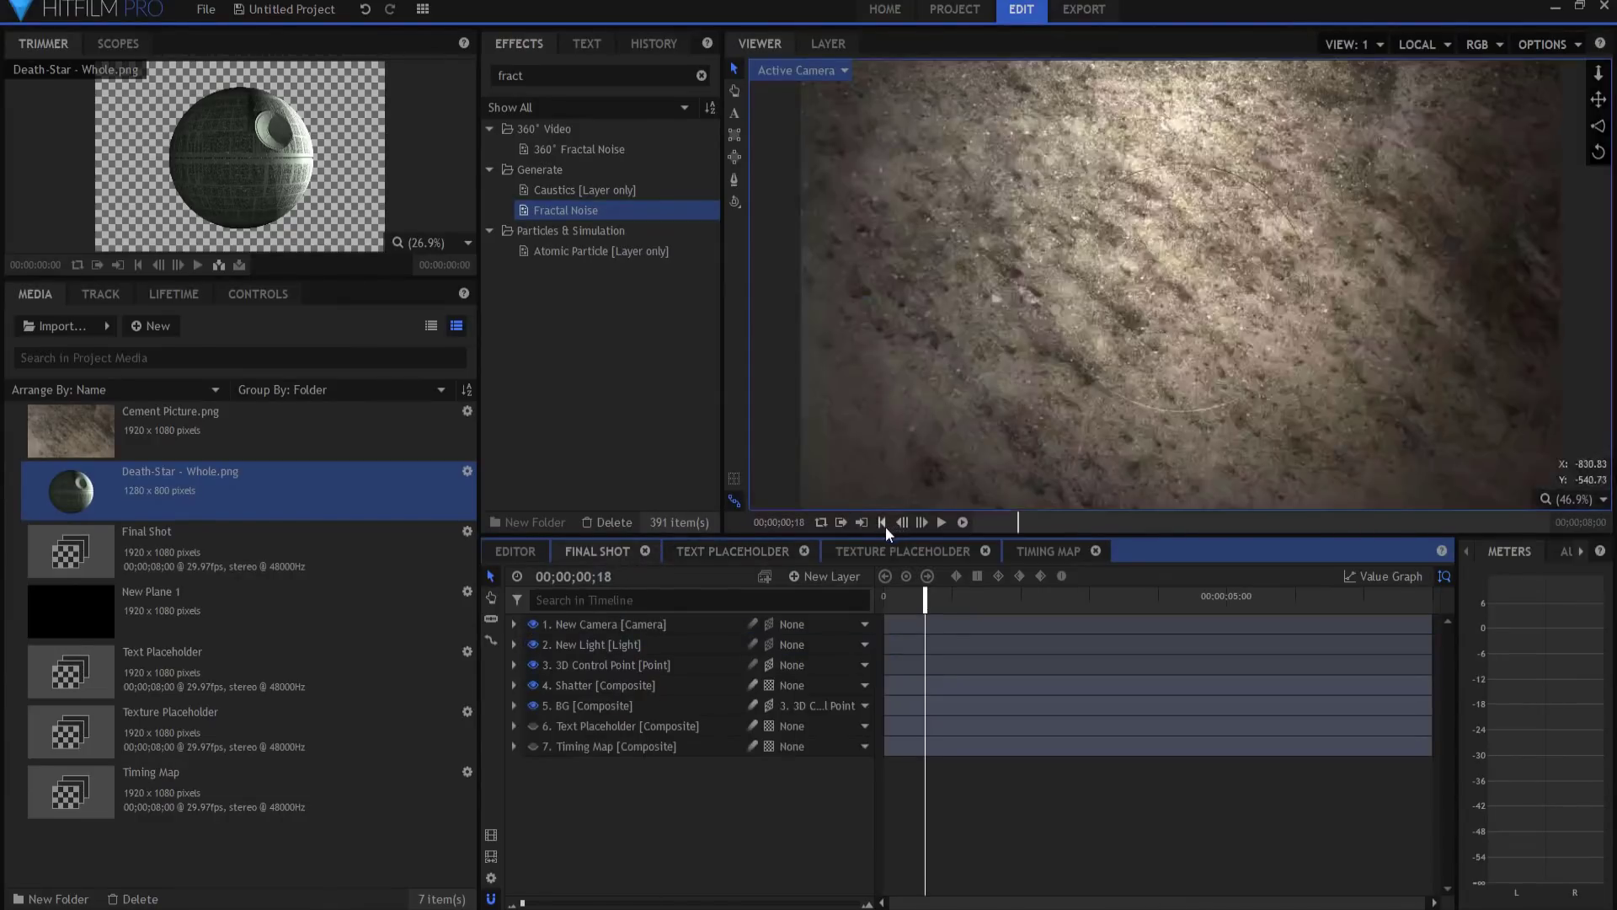
- Rotate the 3D Control Point to -38° on Y so the wall is seen from the side
left_click_drag(932, 602, 1065, 610)
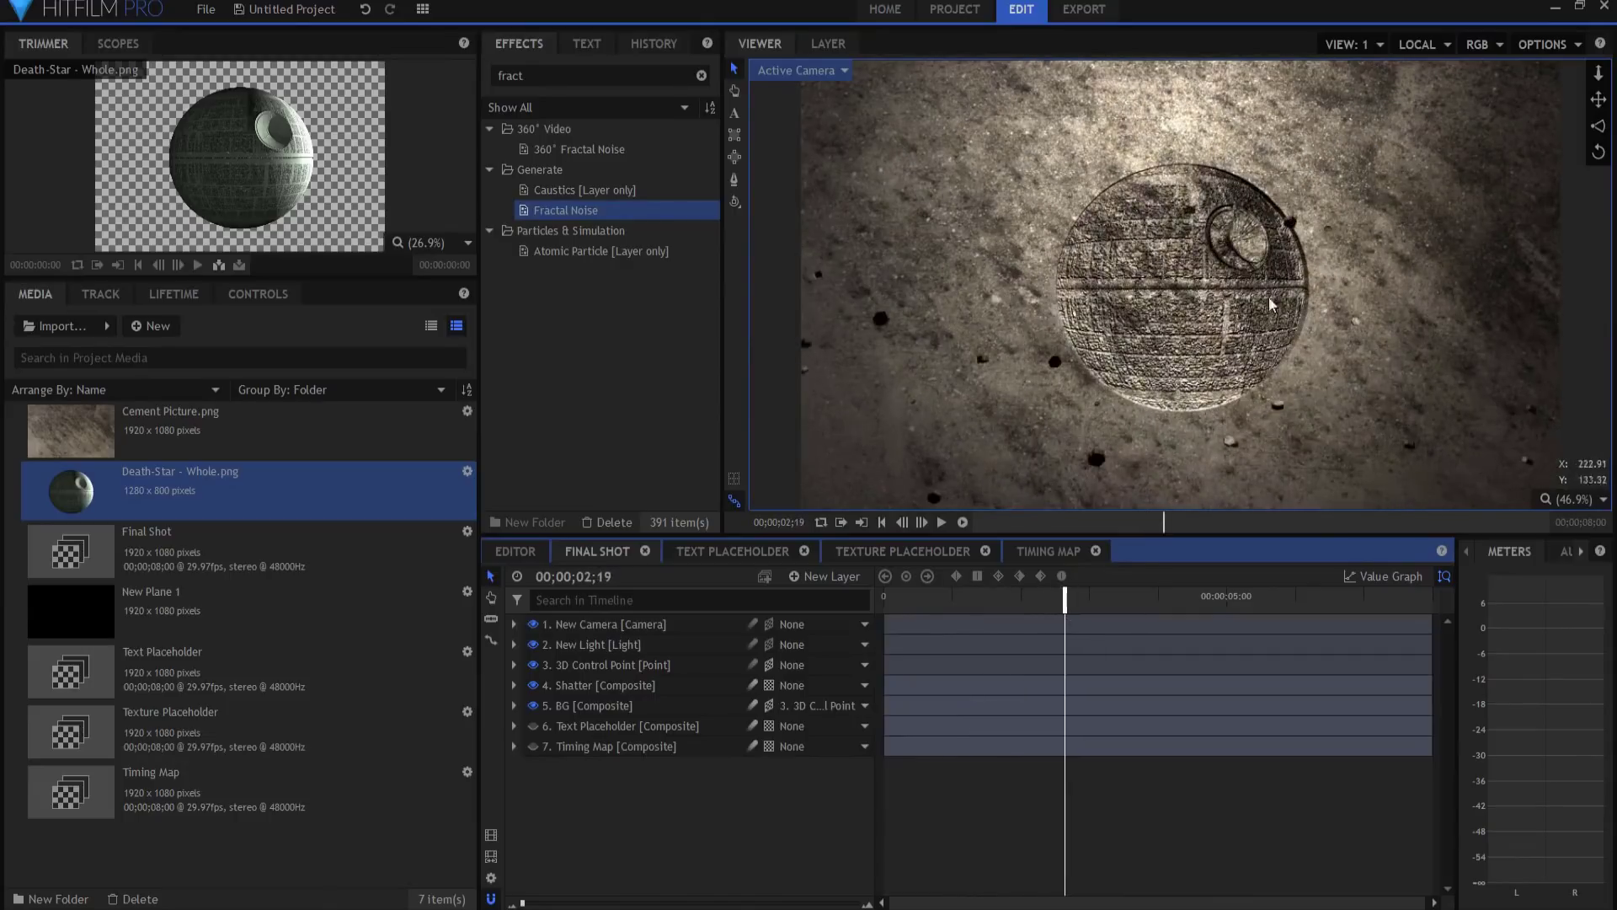
left_click(595, 665)
left_click(514, 666)
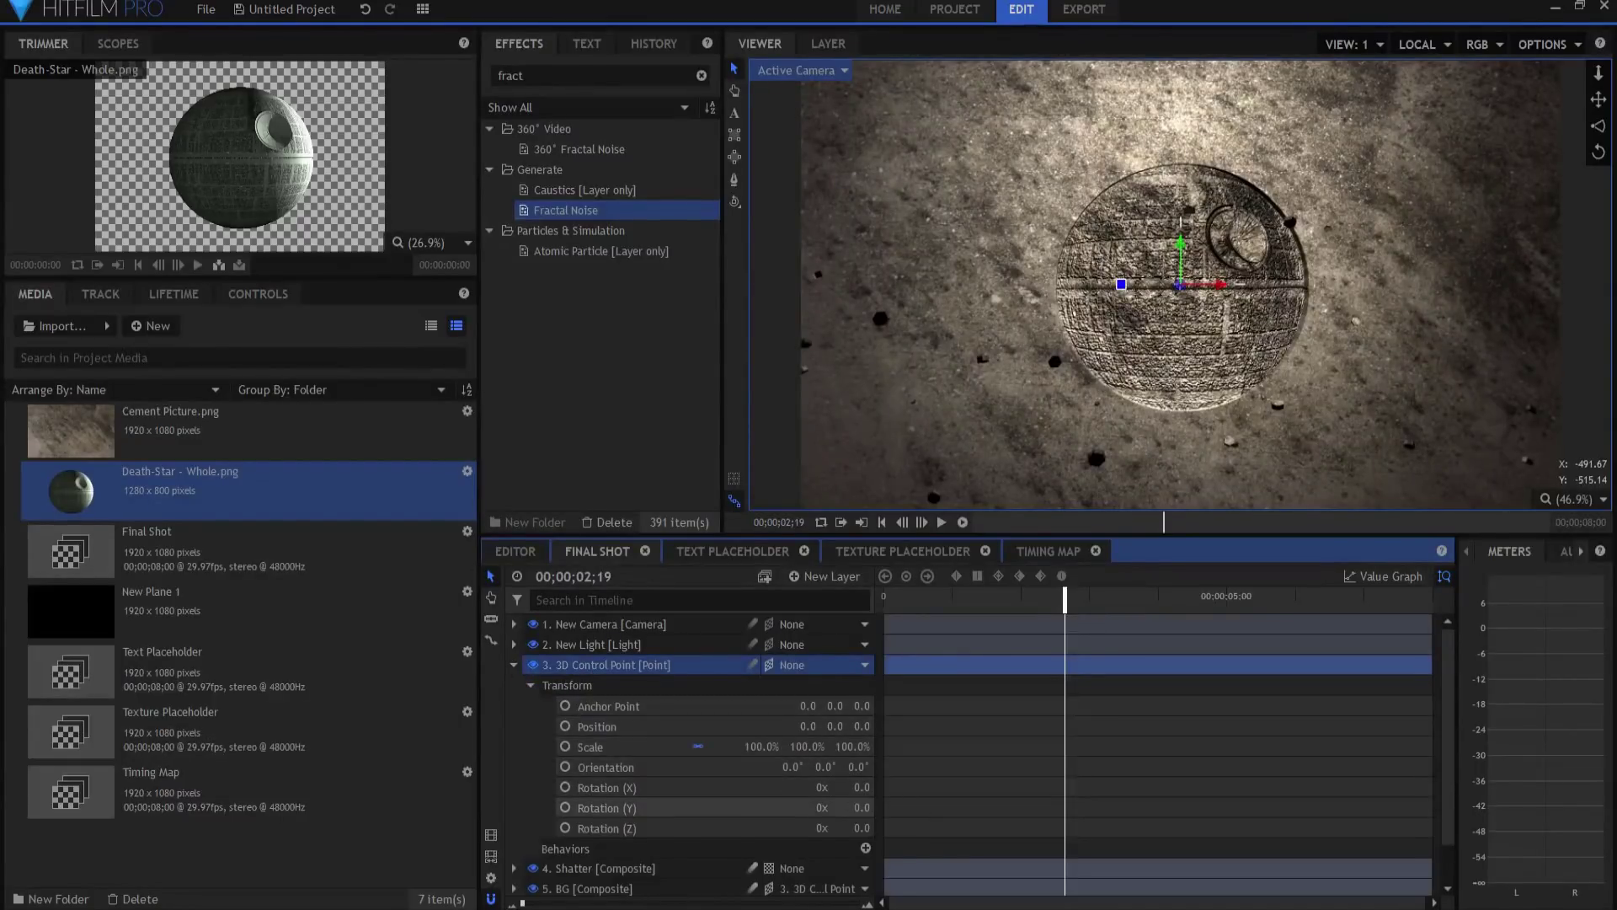
left_click_drag(859, 807, 918, 807)
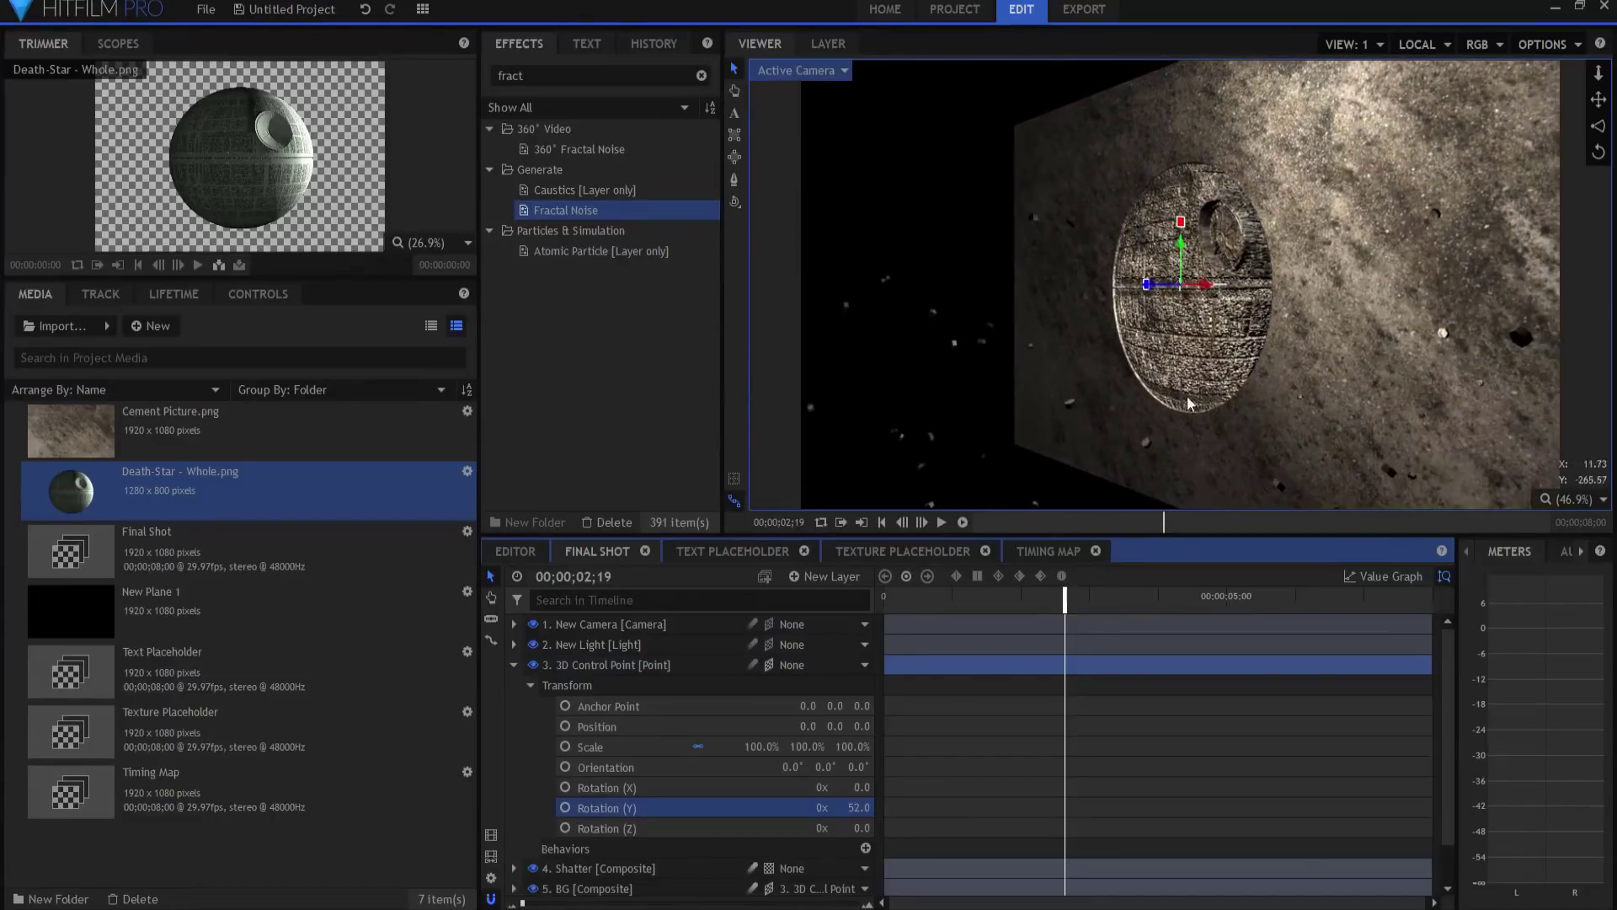
left_click_drag(855, 807, 822, 807)
- Scrub from an early frame to preview the Death Star shattering, then collapse the layer
left_click(925, 601)
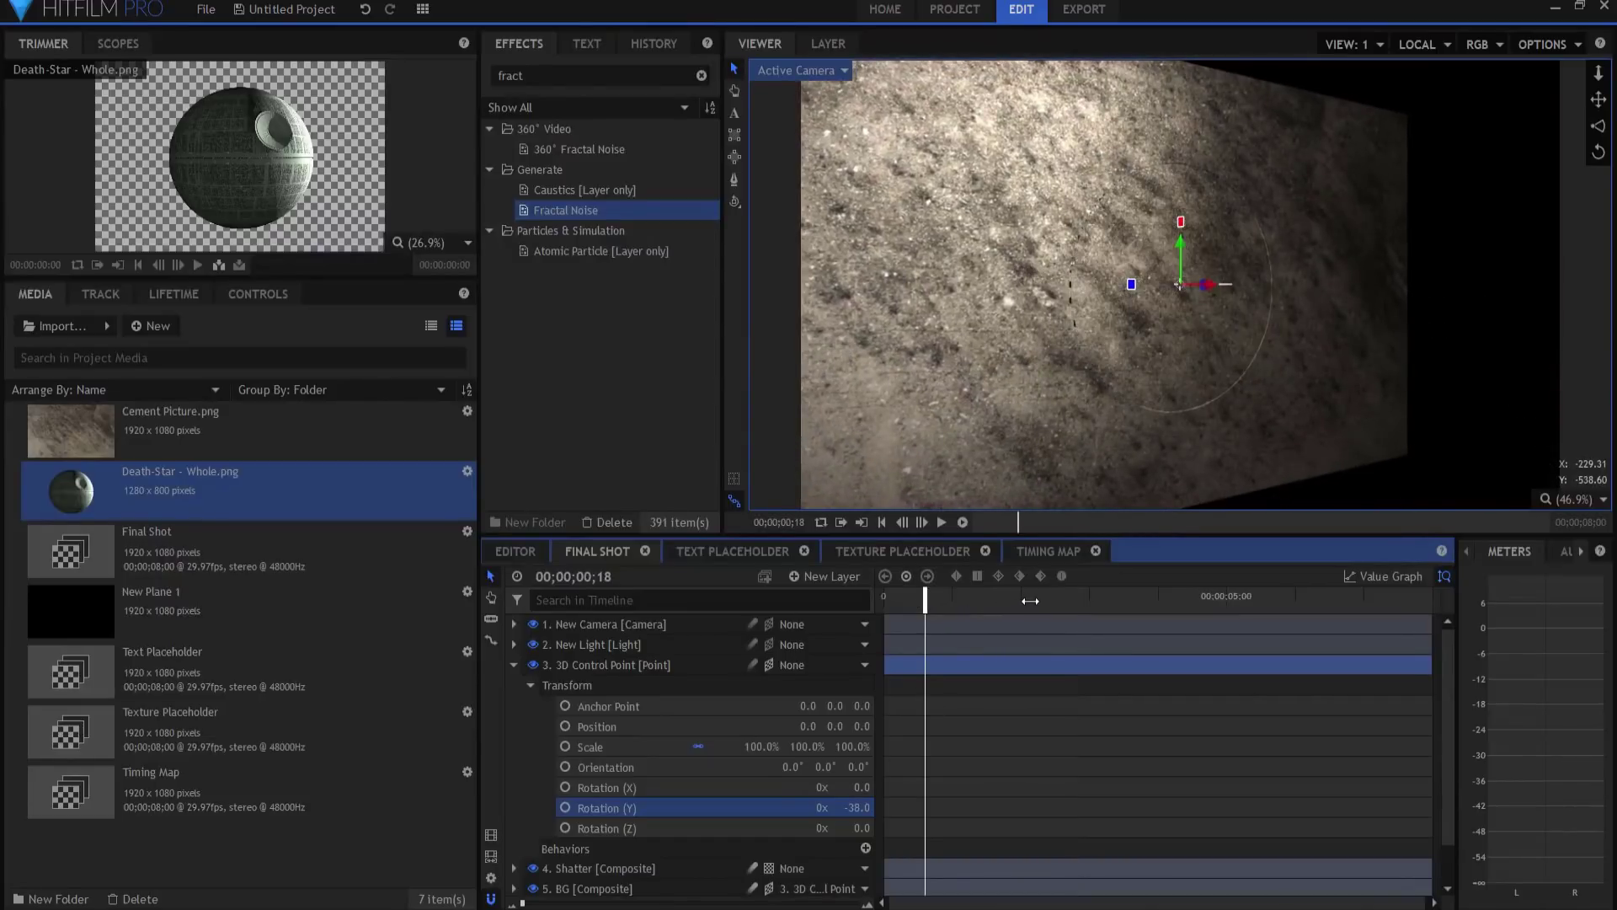
left_click_drag(932, 594, 1146, 594)
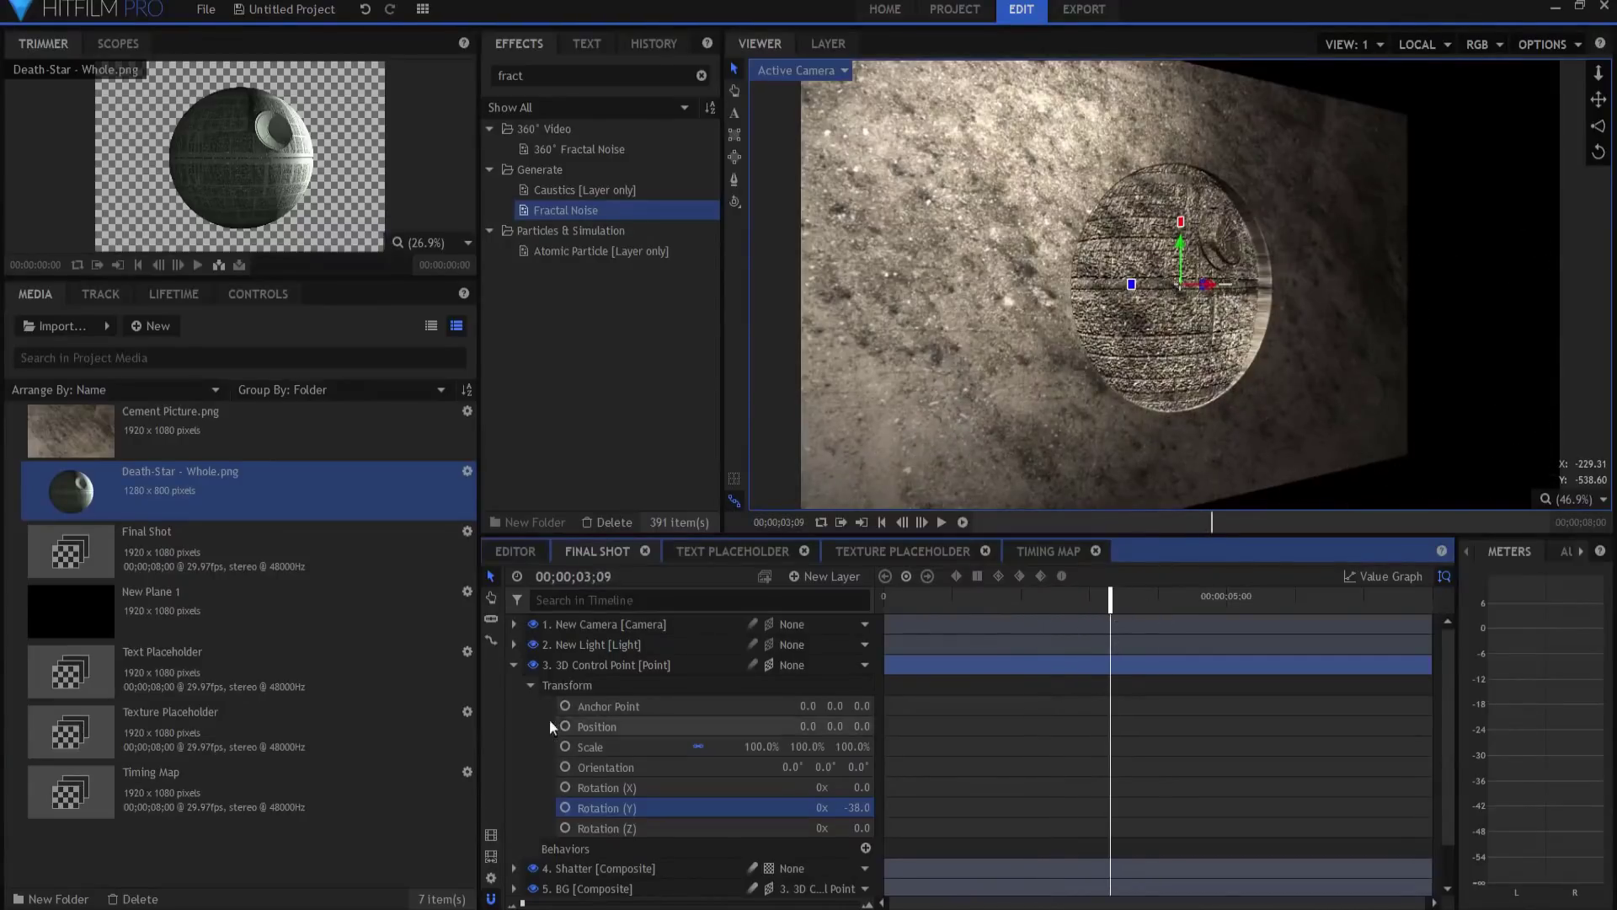
left_click(514, 666)
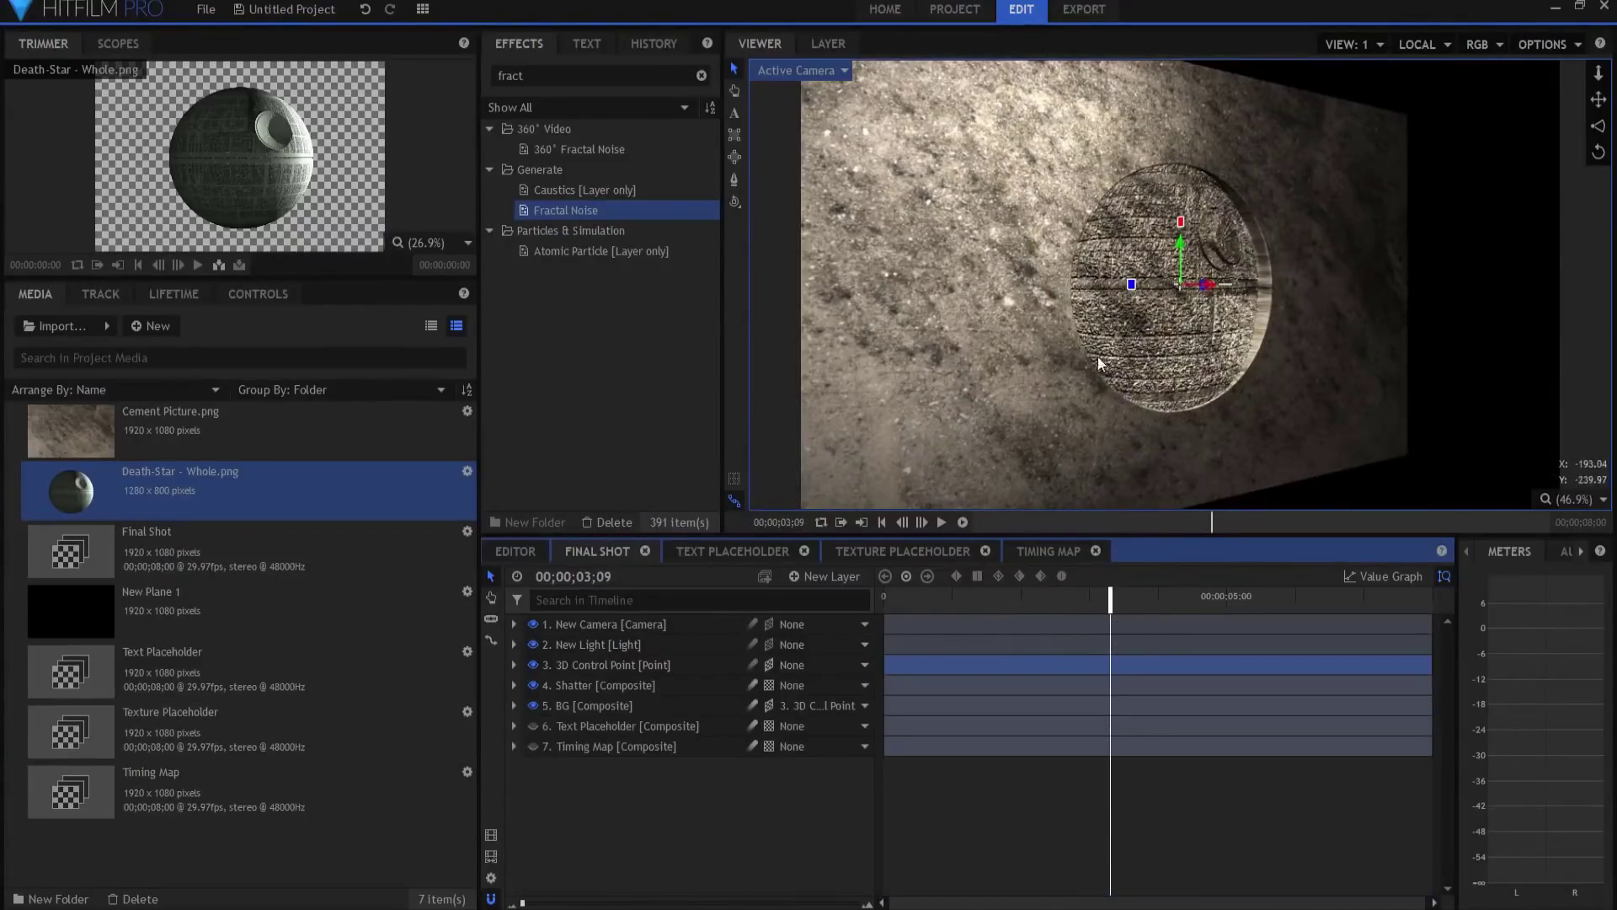